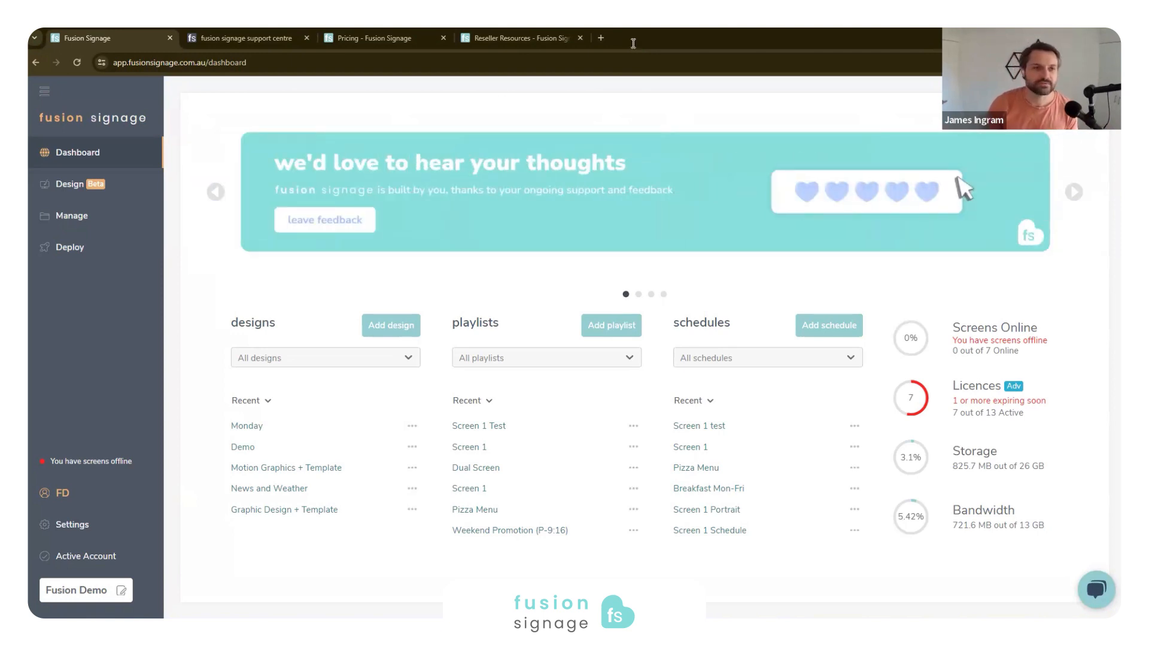
- Open the pricing page and review the Basic, Advanced and Pro plan names in the software pricing table
click(407, 36)
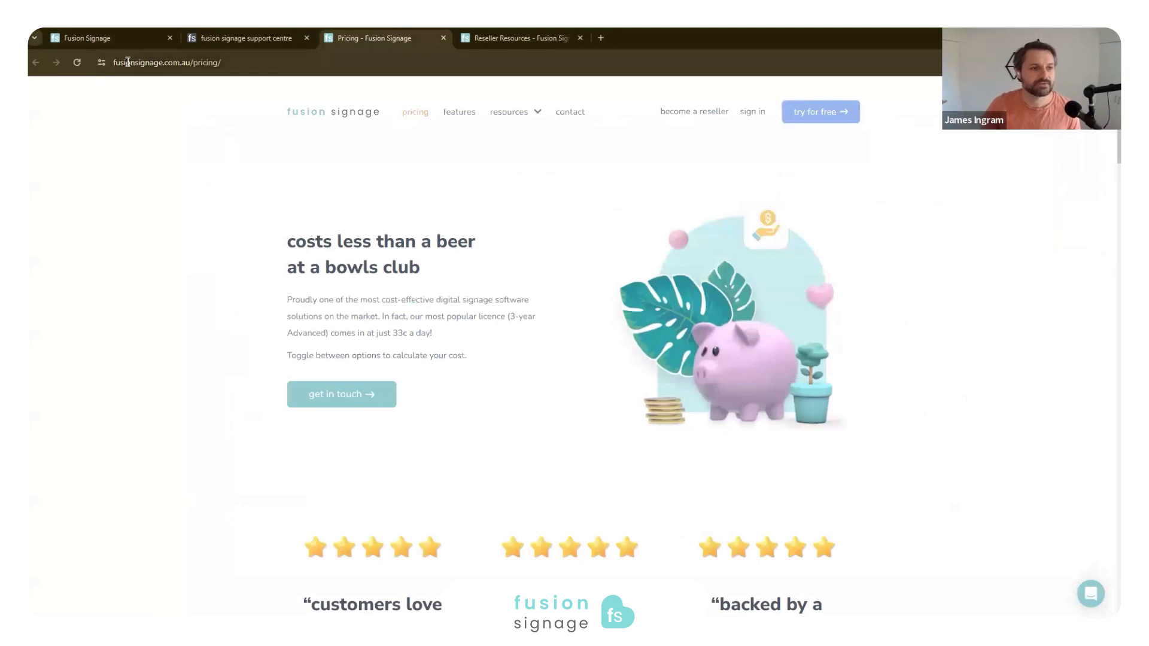
scroll(325, 367, down, 10)
scroll(362, 347, down, 4)
scroll(369, 287, up, 2)
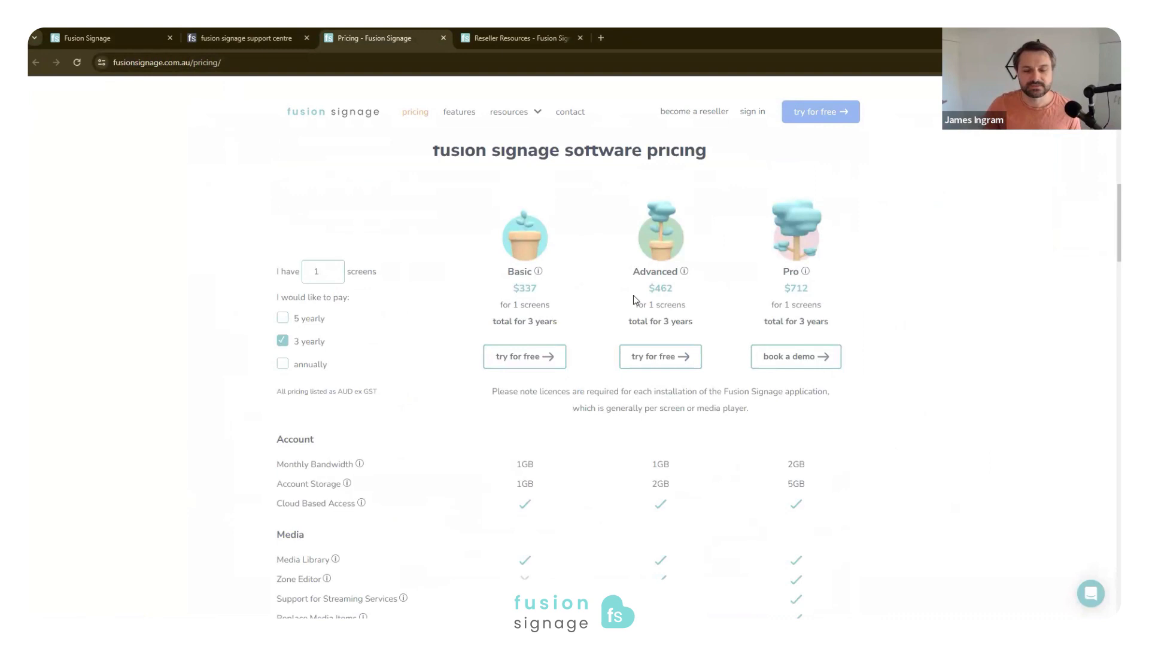
double_click(534, 275)
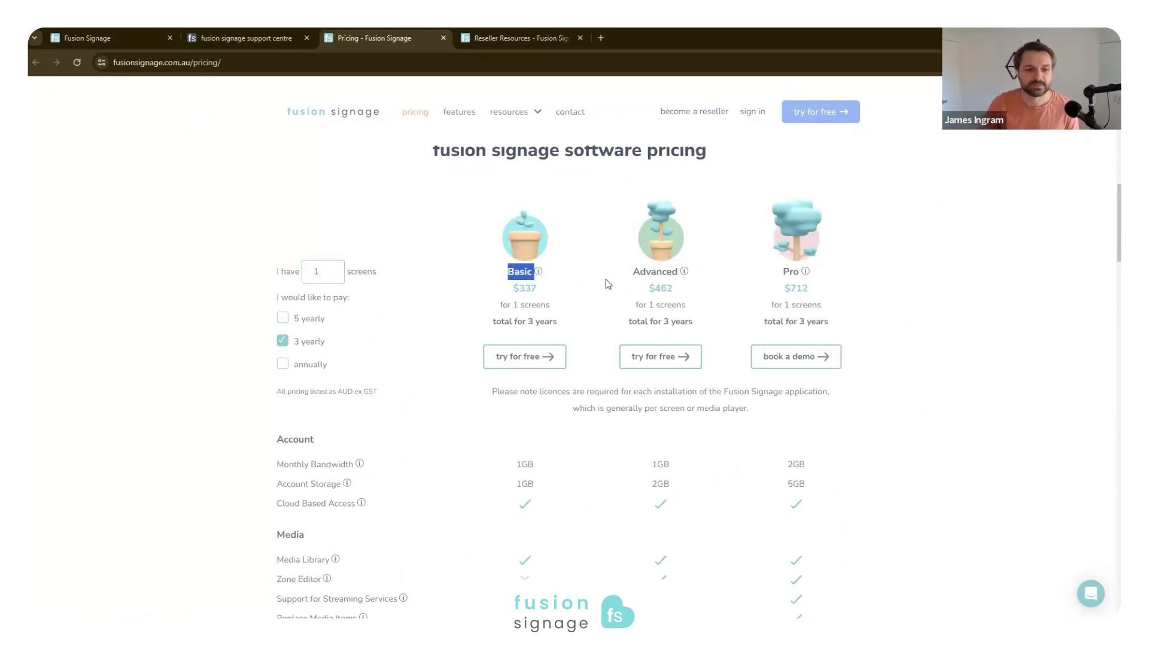
double_click(636, 272)
double_click(789, 273)
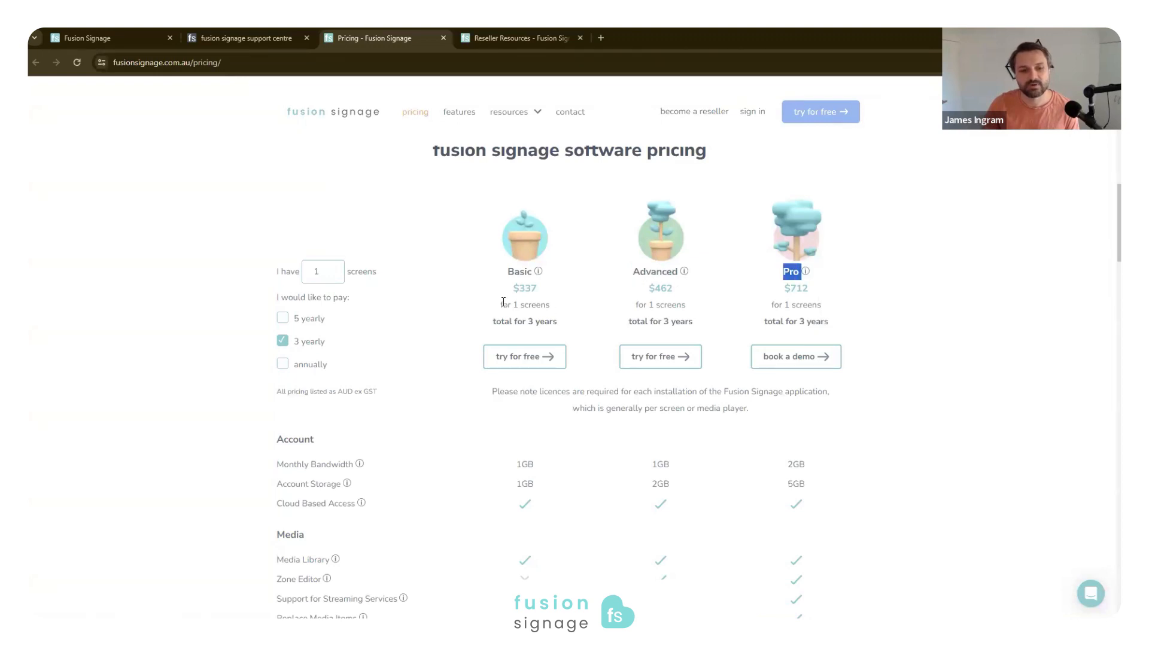
- Compare the one-screen prices for annual, 3-yearly and 5-yearly payment, then return to 3-yearly and highlight the Advanced price
click(448, 311)
click(283, 364)
click(282, 341)
click(285, 317)
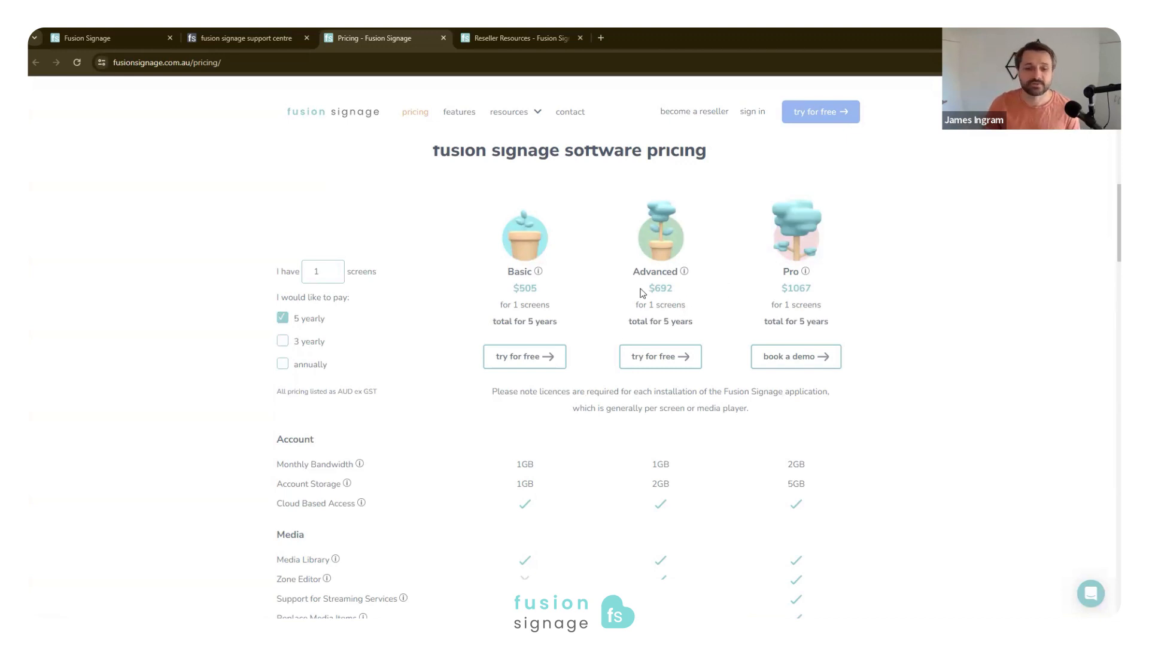
click(284, 342)
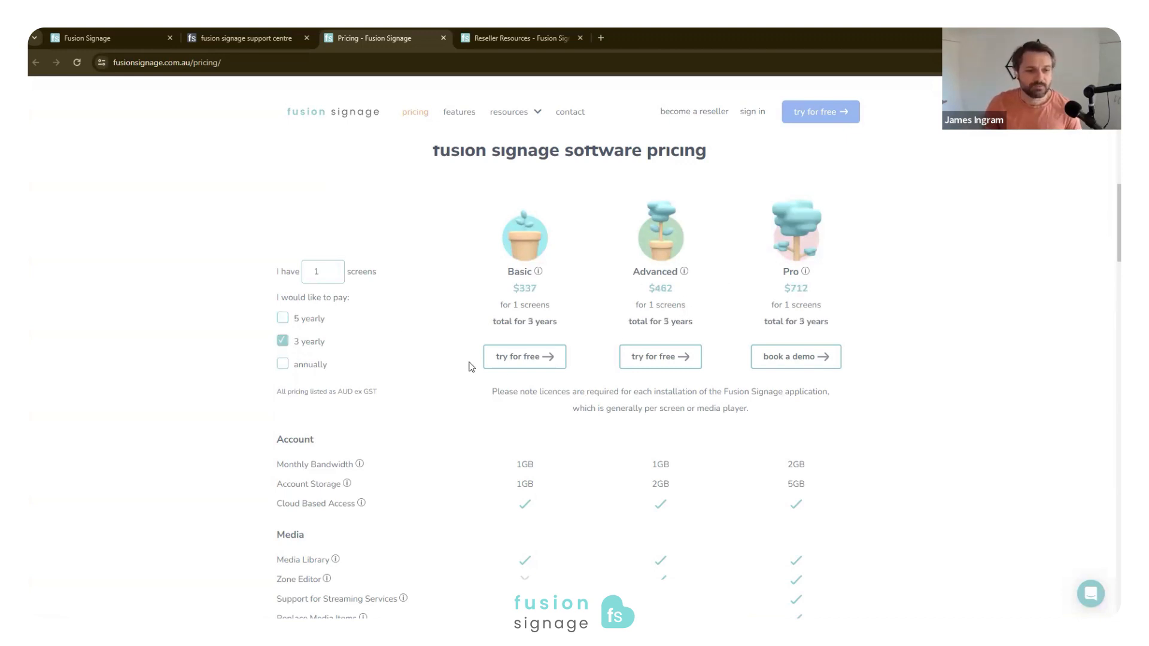
double_click(663, 288)
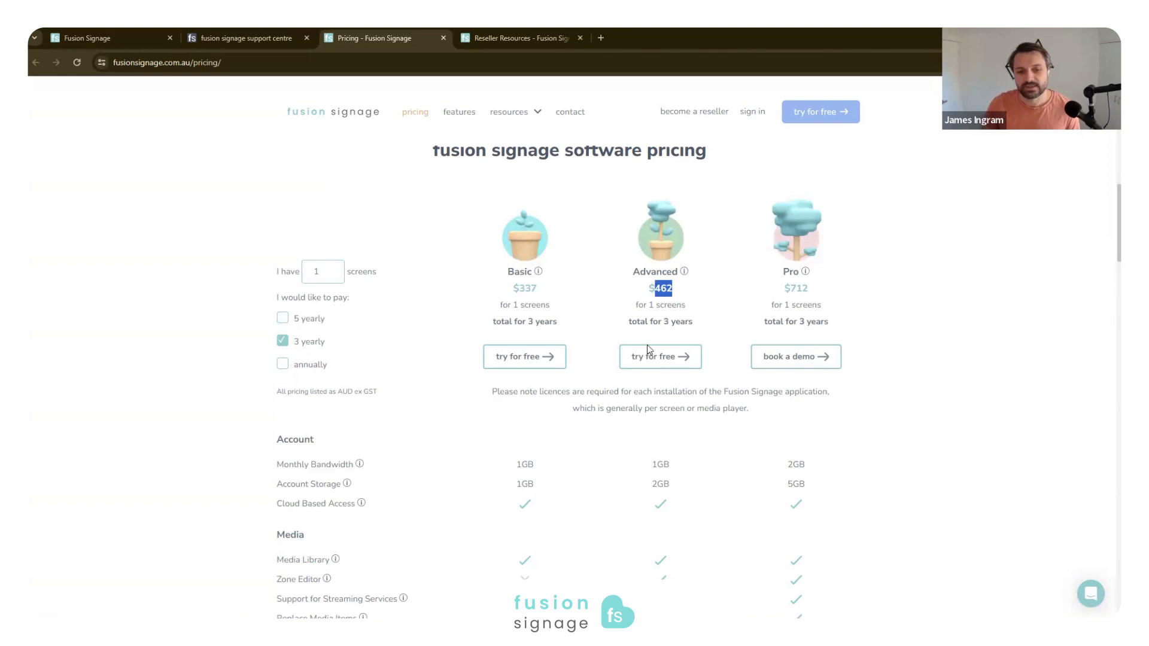
- Review the plan feature comparison through User Accounts, highlighting the Designer and Marketplace heading
scroll(629, 382, down, 5)
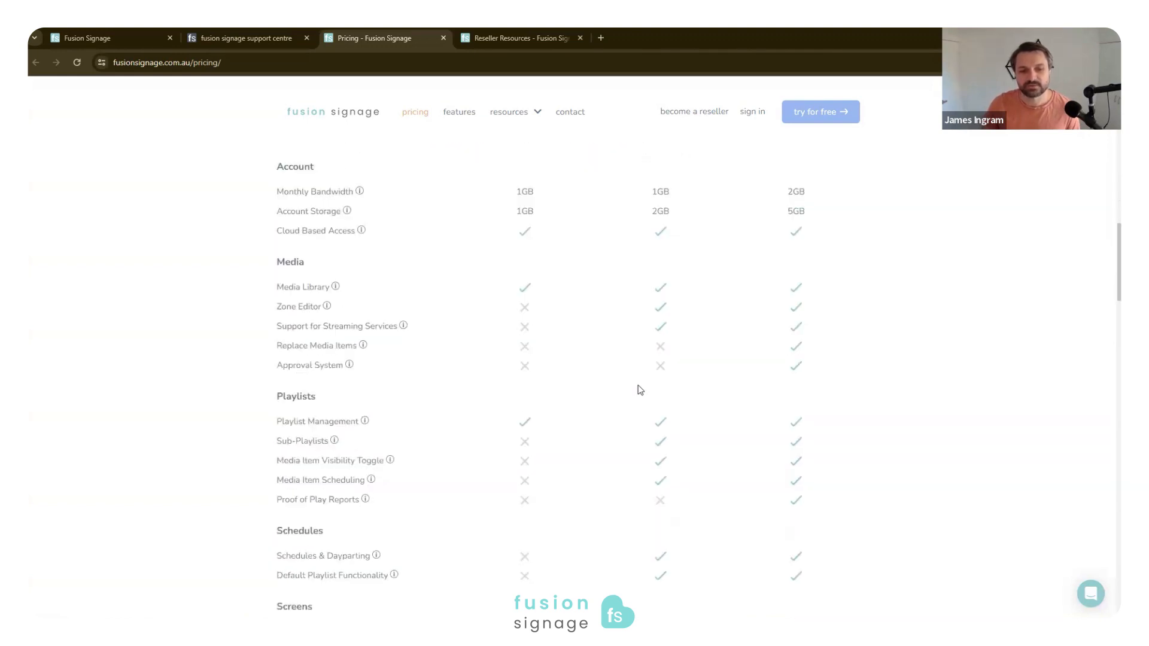
scroll(640, 391, down, 1)
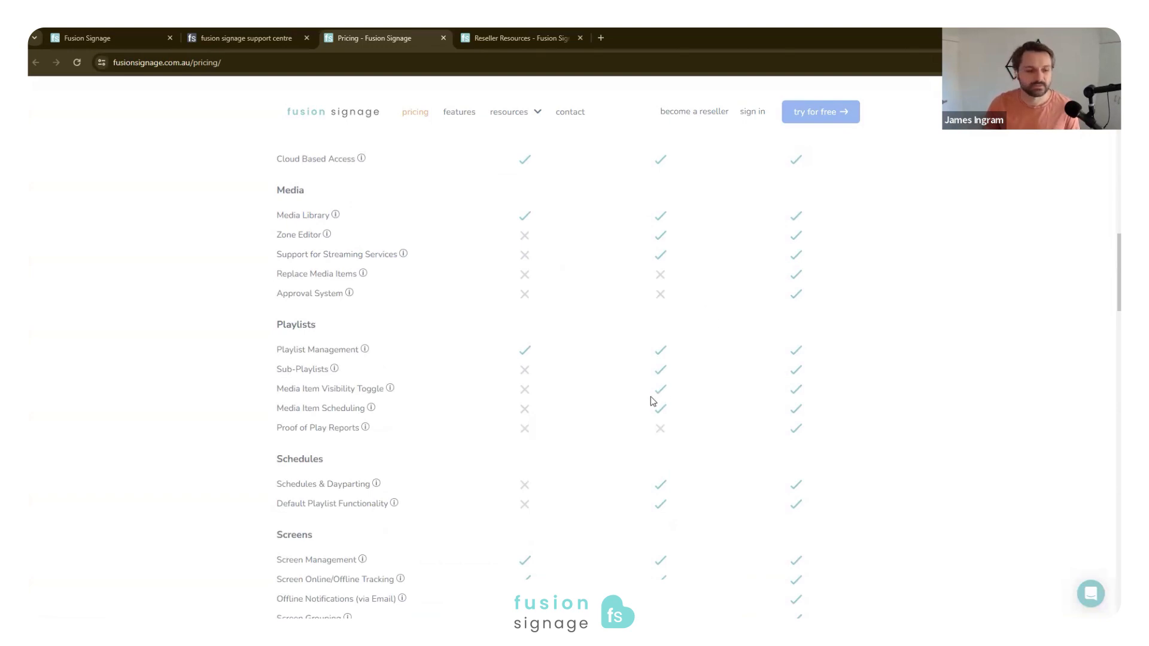
scroll(334, 326, down, 1)
scroll(333, 326, down, 5)
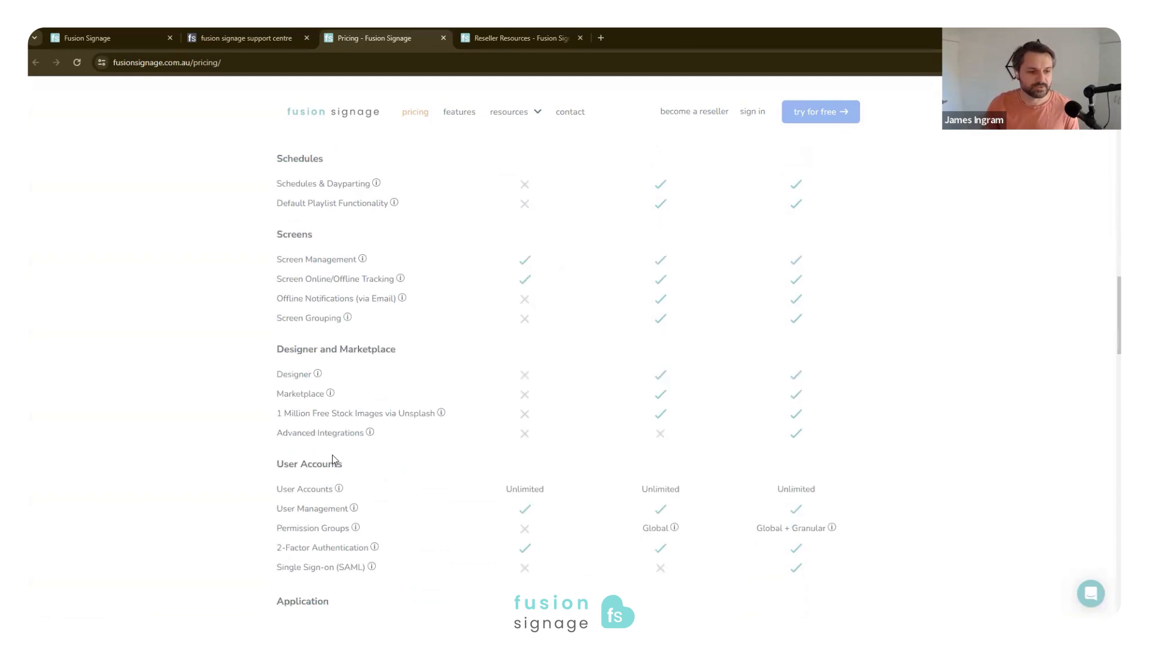
drag(271, 306, 404, 324)
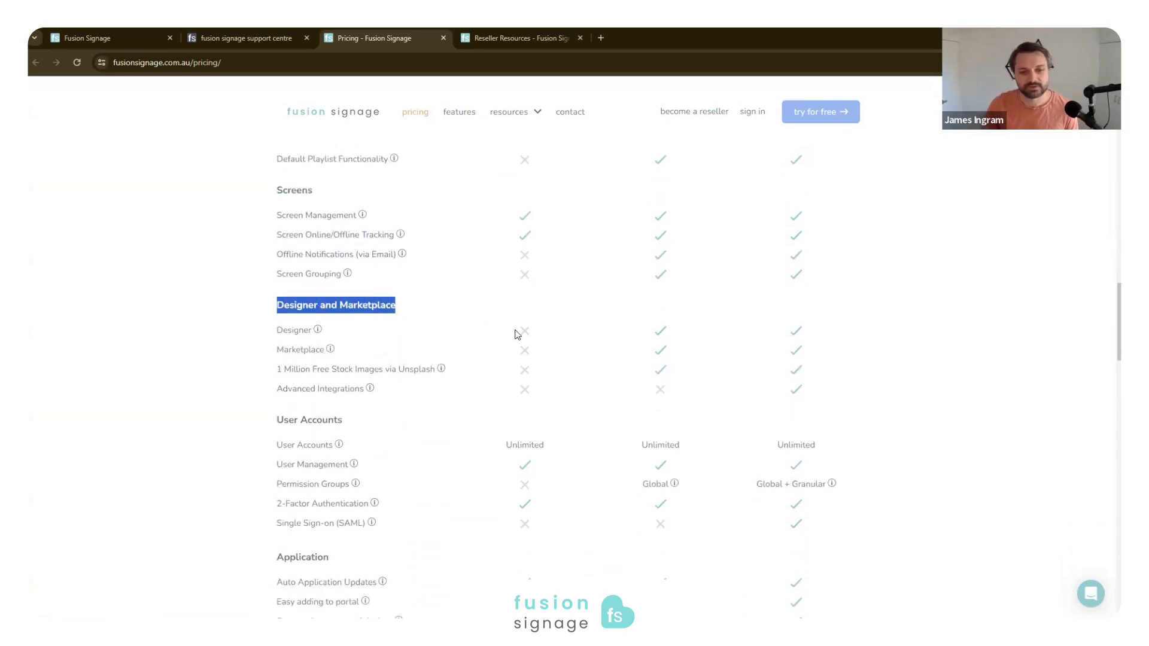
scroll(462, 347, up, 15)
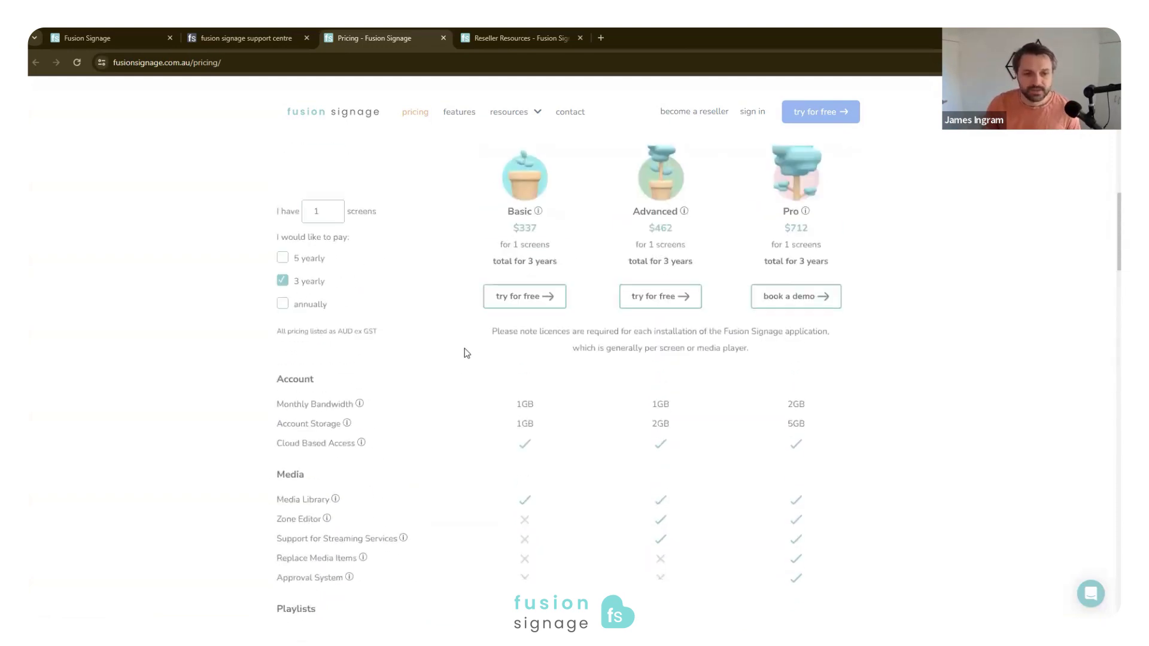
scroll(557, 299, up, 2)
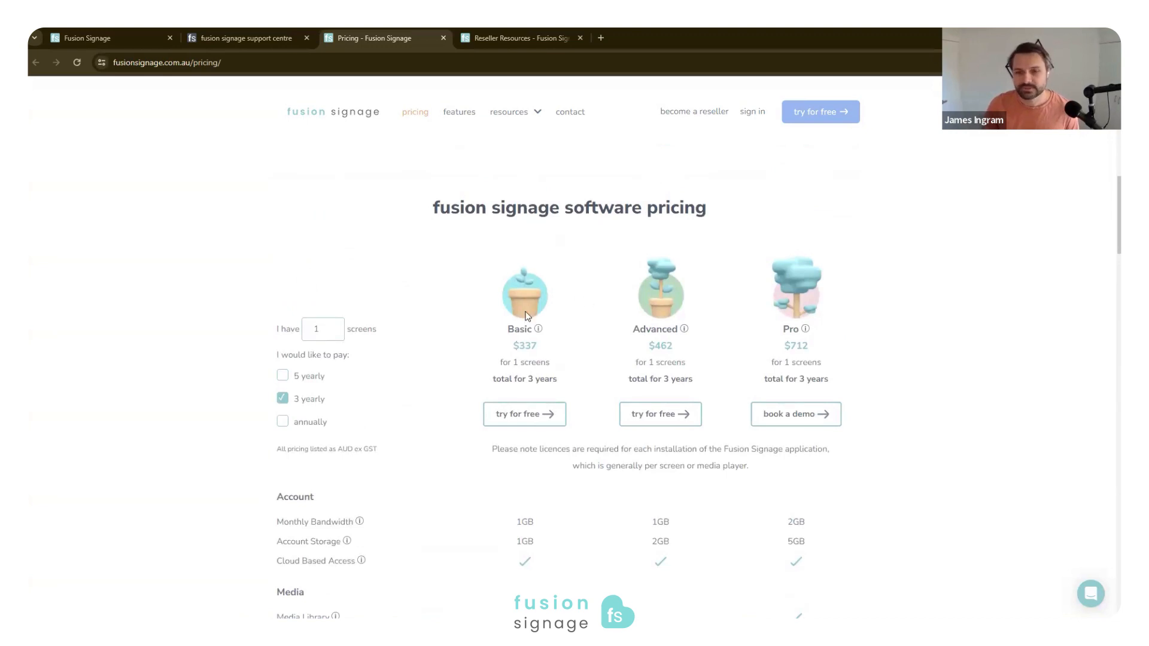
- Switch the plan pricing to annual payment and examine the Basic plan's price and included features
drag(508, 330, 527, 326)
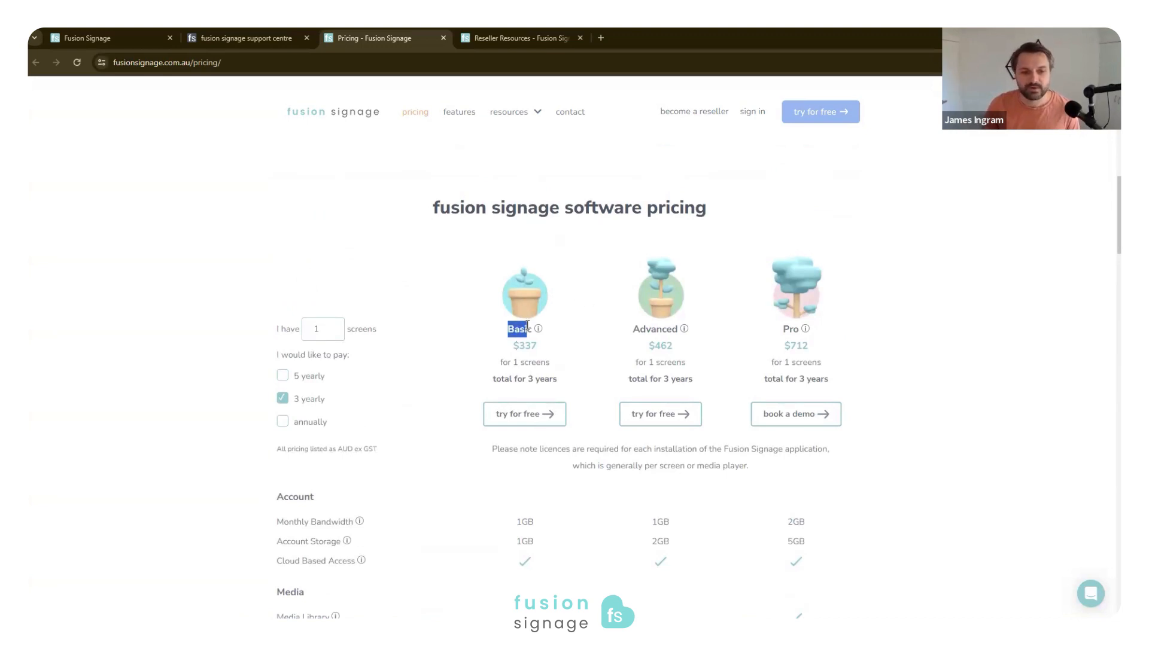
click(282, 421)
double_click(536, 345)
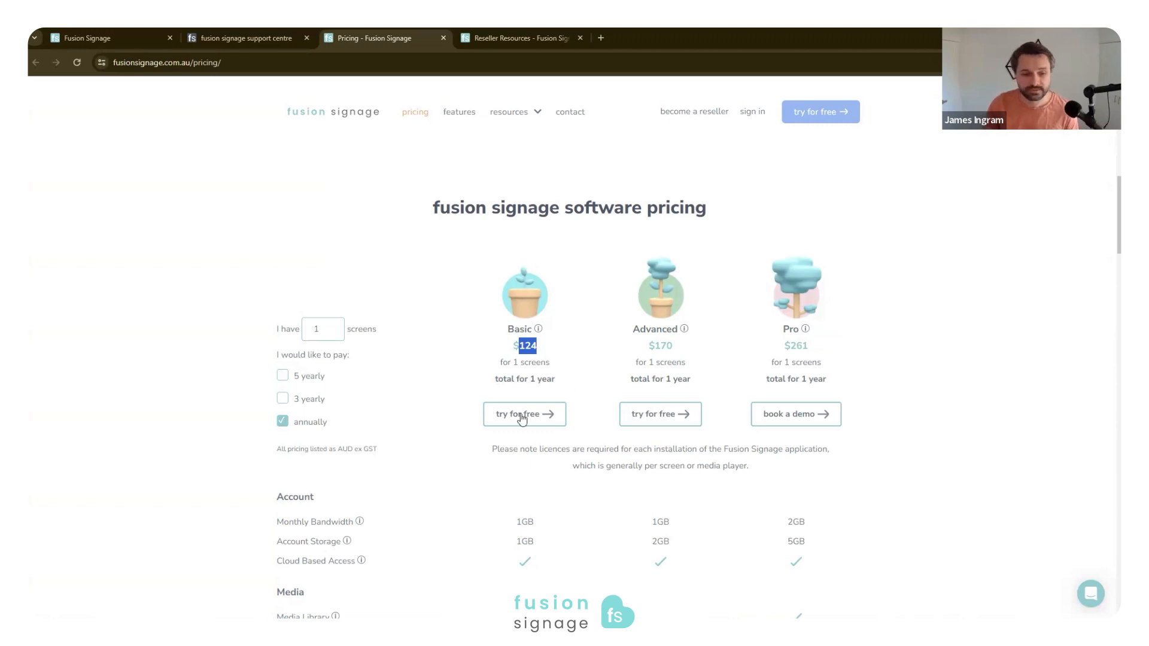
click(526, 345)
scroll(520, 384, down, 2)
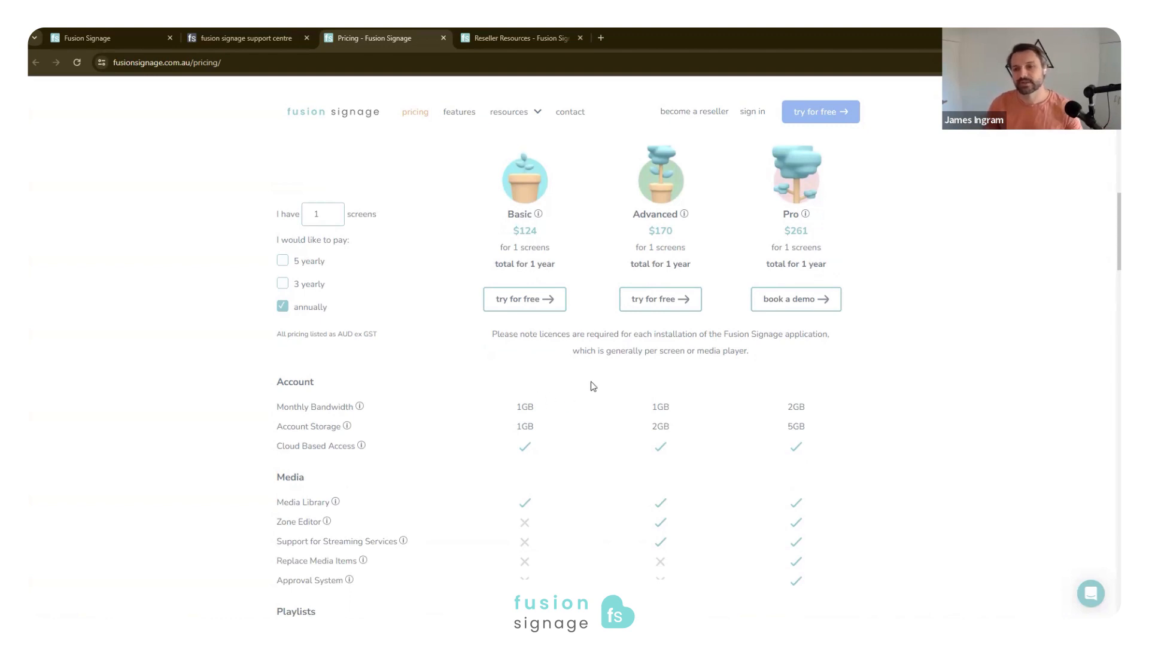
scroll(590, 385, down, 2)
scroll(565, 361, up, 4)
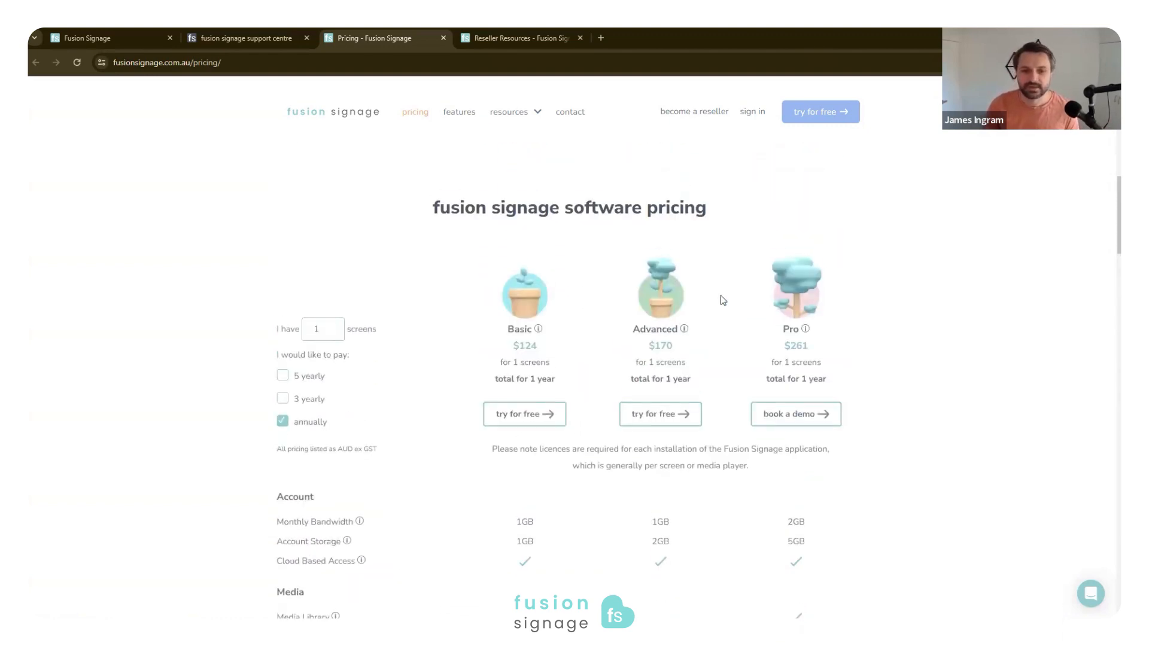
- Highlight the Pro plan's annual price and review its features from Account through to Tagging
double_click(792, 345)
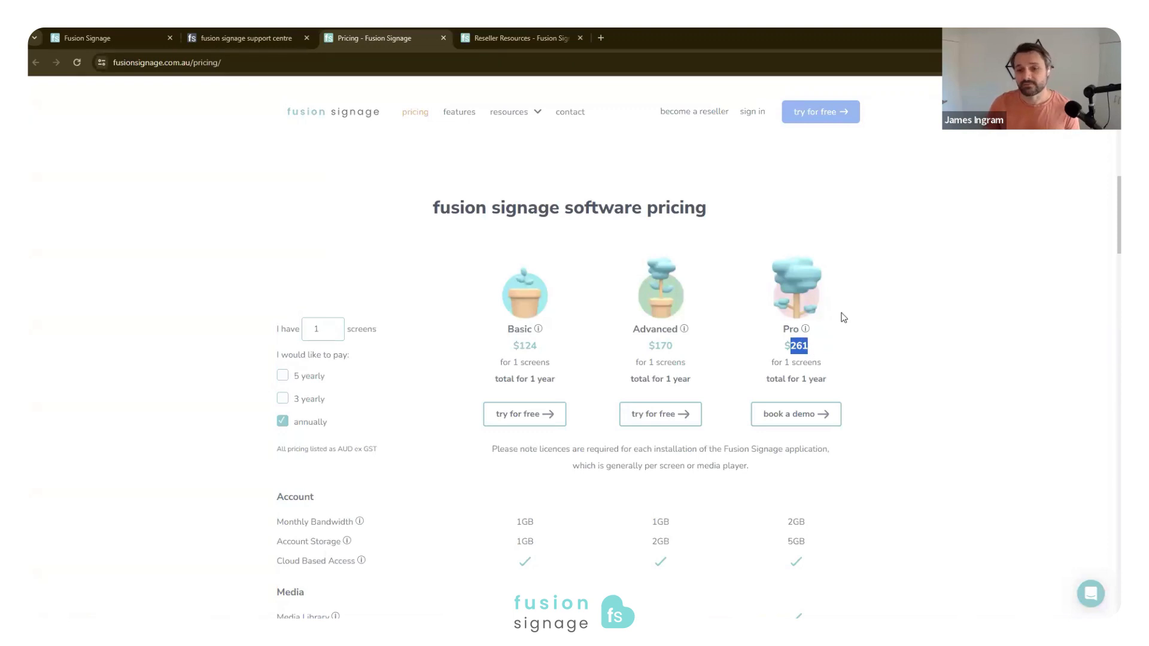
scroll(326, 472, down, 3)
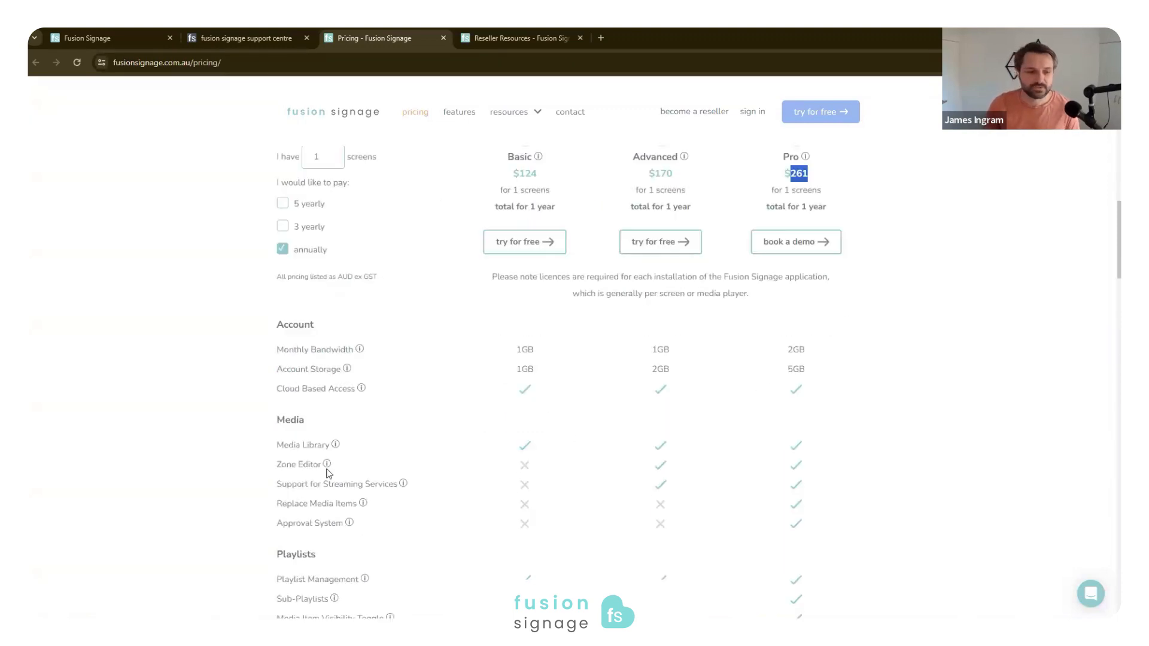
scroll(456, 424, down, 4)
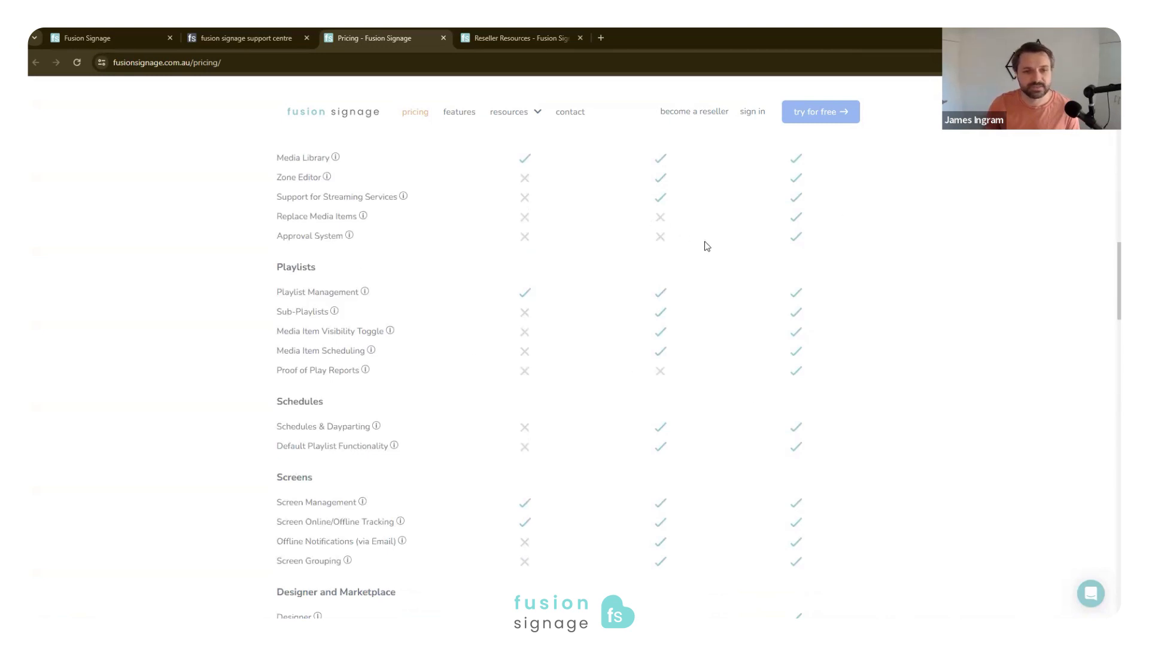
scroll(791, 298, down, 3)
scroll(762, 316, down, 6)
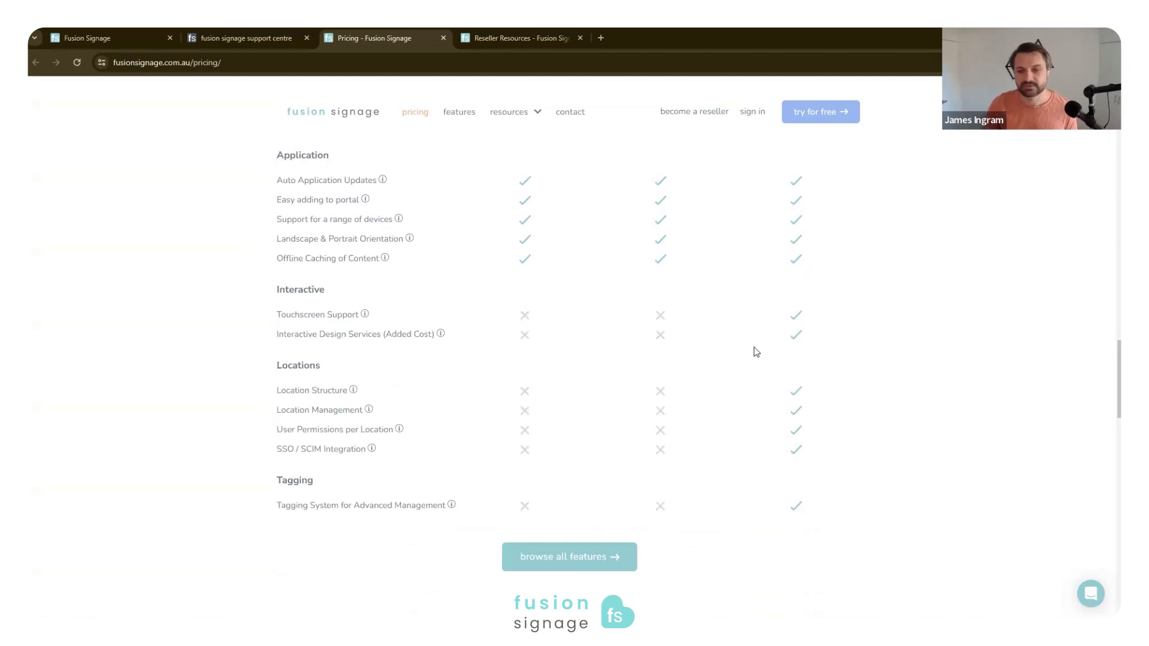
scroll(749, 362, up, 12)
- Compare the Pro and Advanced annual prices and examine the licence note beneath the plans
click(817, 404)
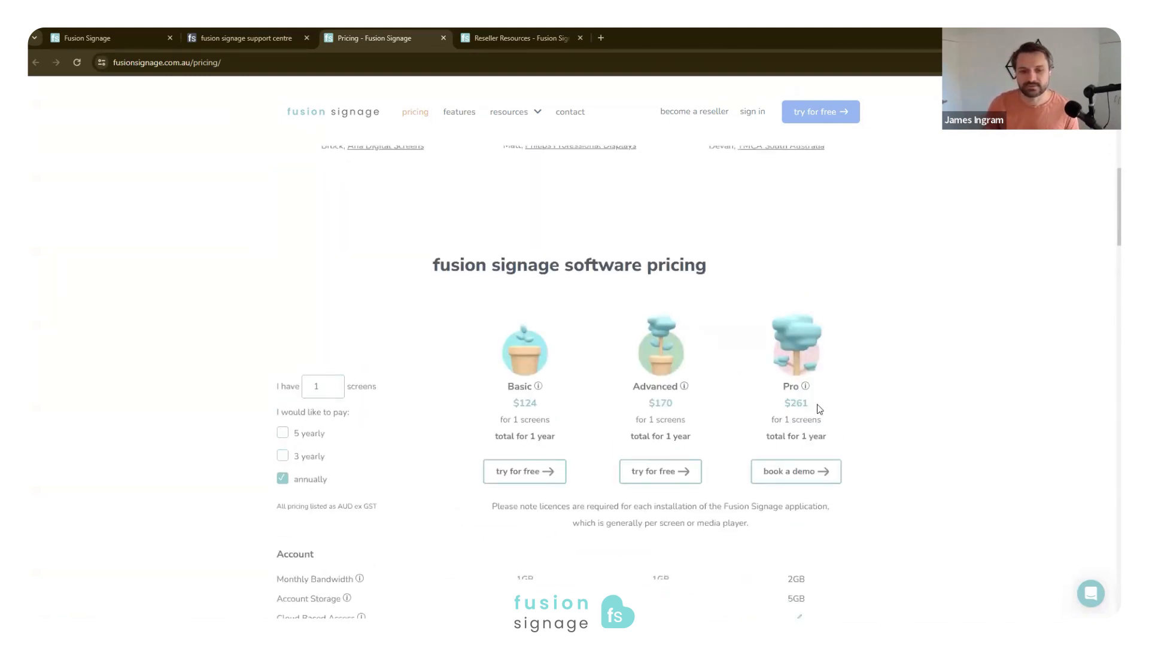
drag(789, 403, 809, 404)
drag(694, 395, 673, 404)
click(677, 408)
double_click(657, 403)
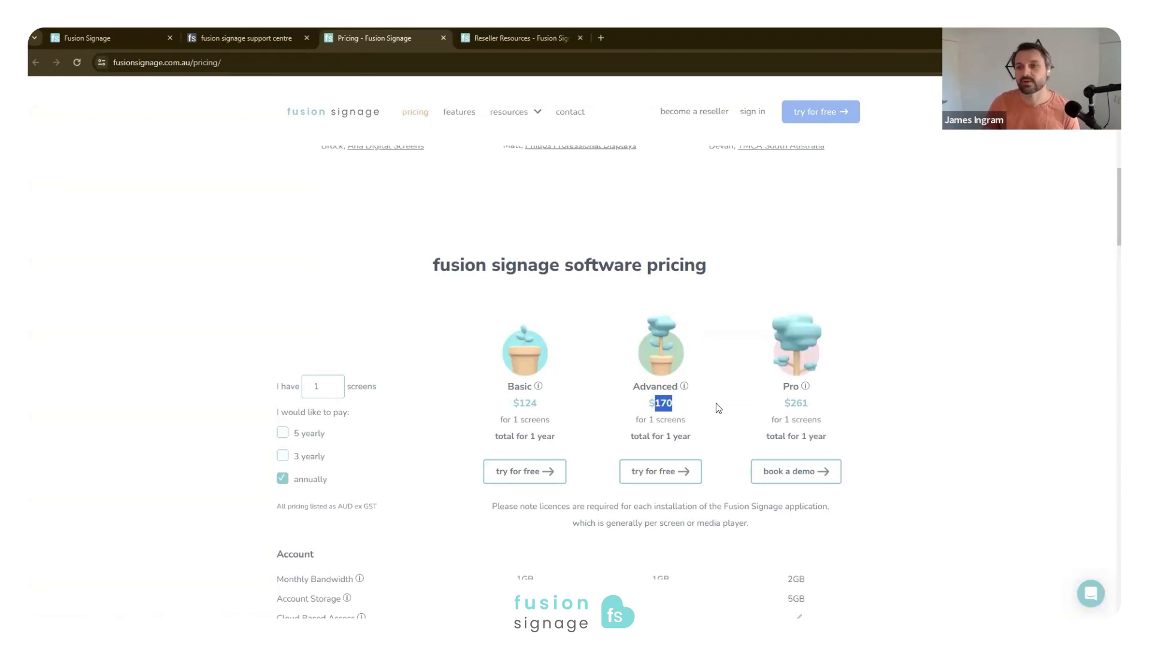
click(933, 272)
scroll(192, 145, up, 10)
scroll(690, 298, down, 10)
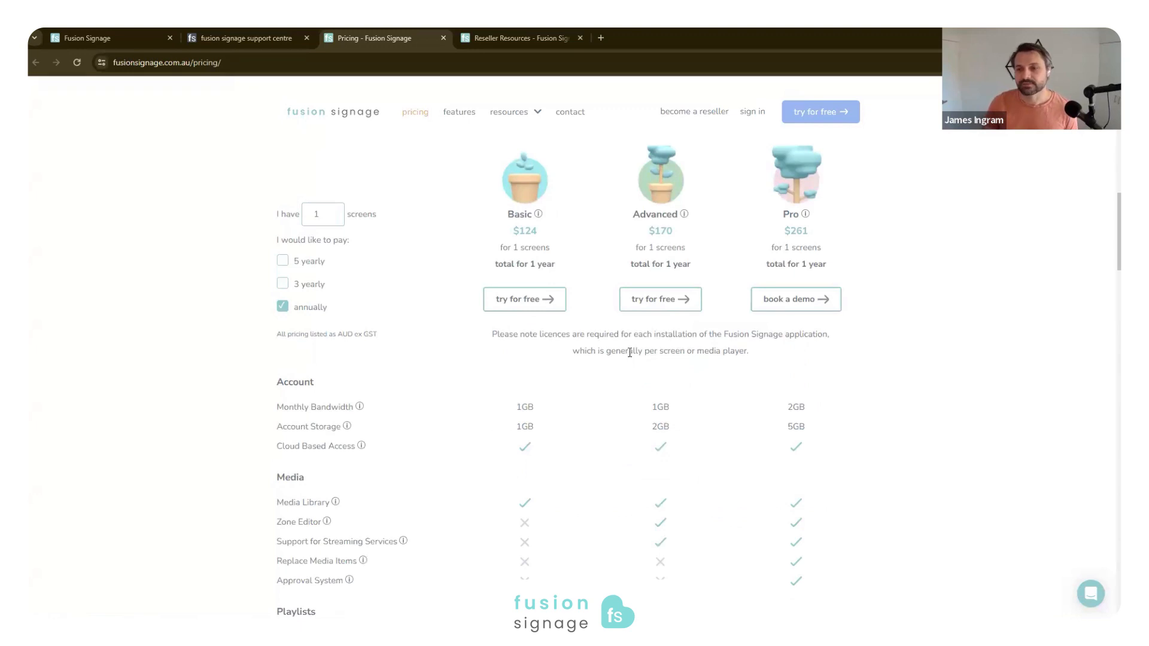
scroll(718, 341, up, 2)
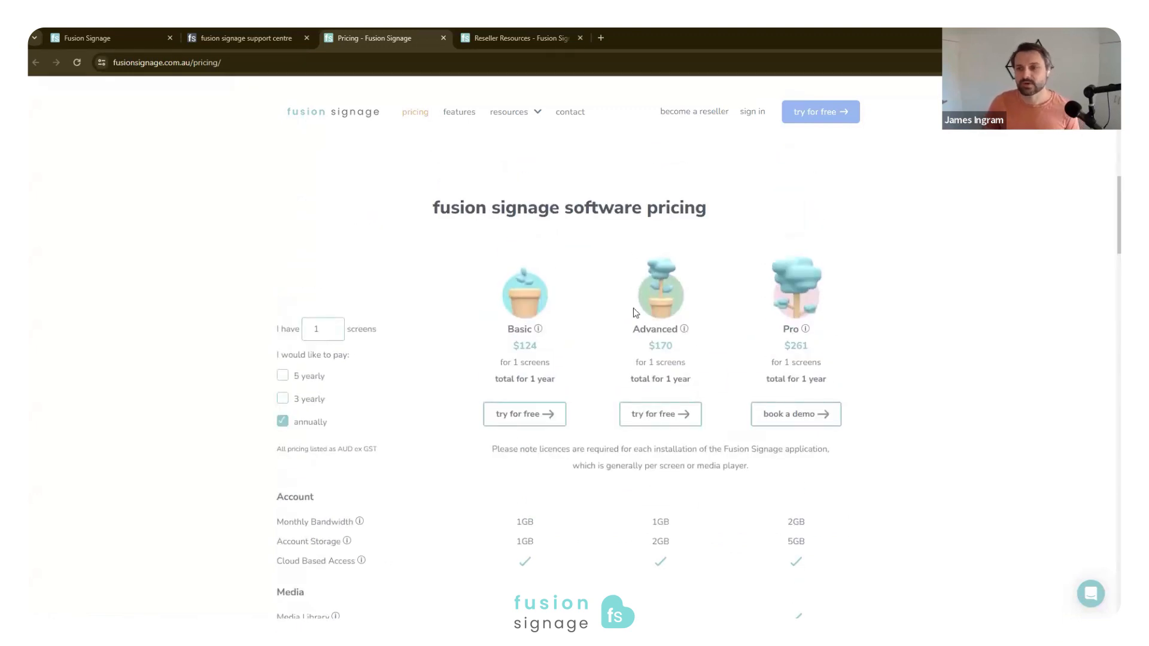
scroll(353, 205, up, 8)
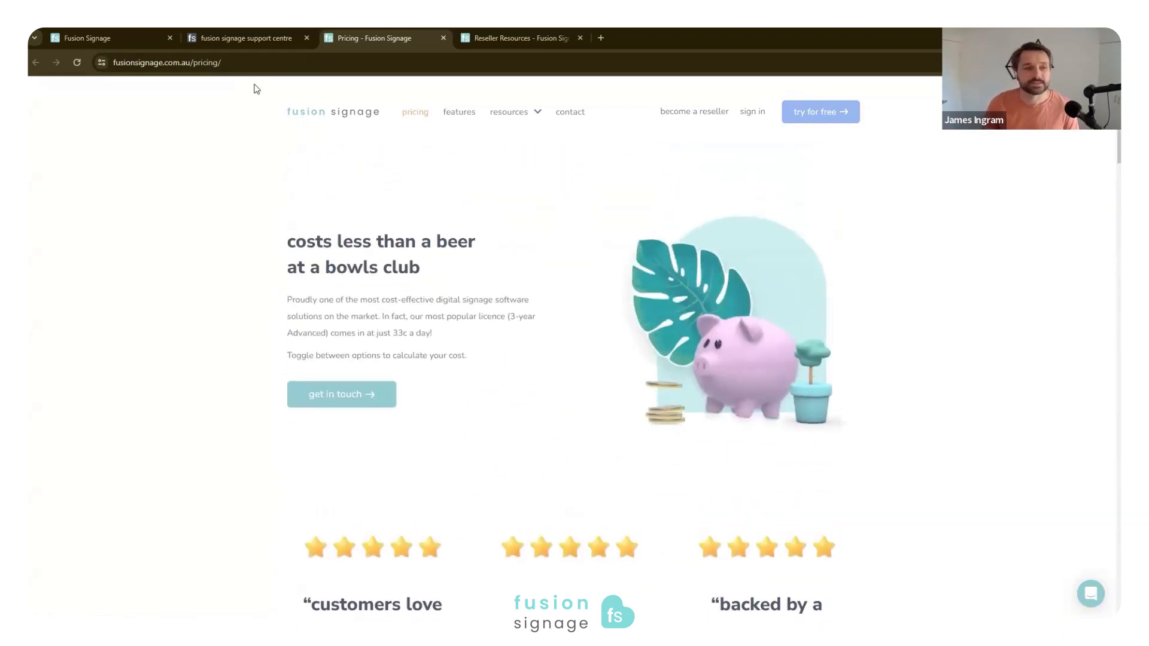
- Return to the Fusion Signage dashboard and point out the designs, playlists and schedules sections by highlighting their headings
click(128, 36)
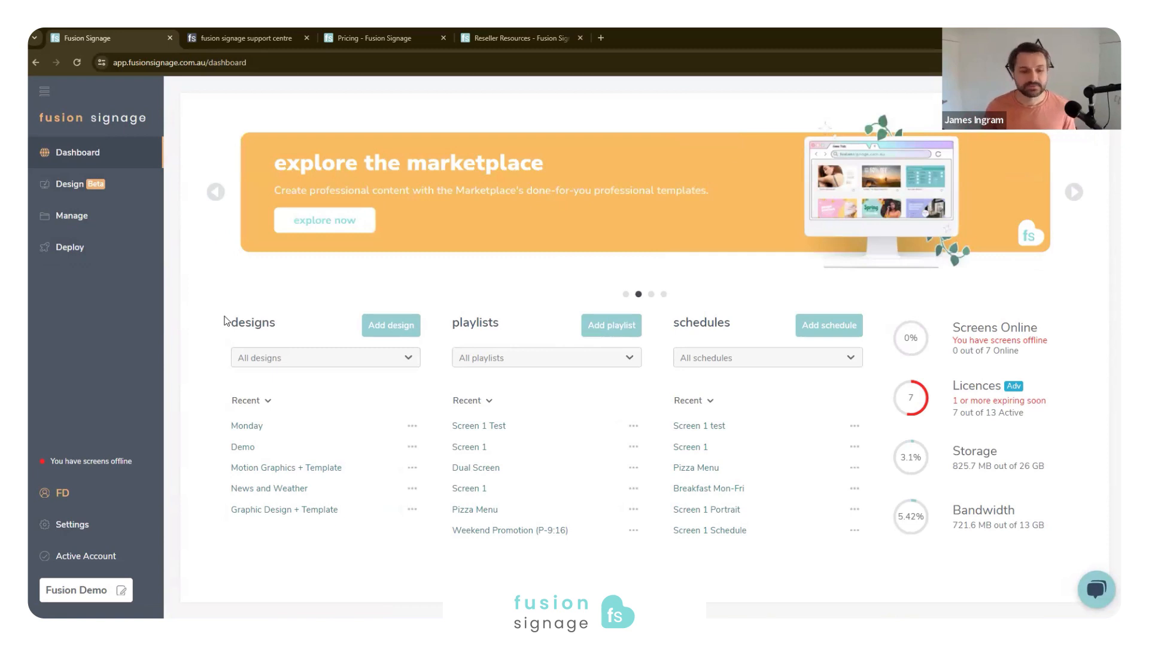
drag(232, 322, 277, 326)
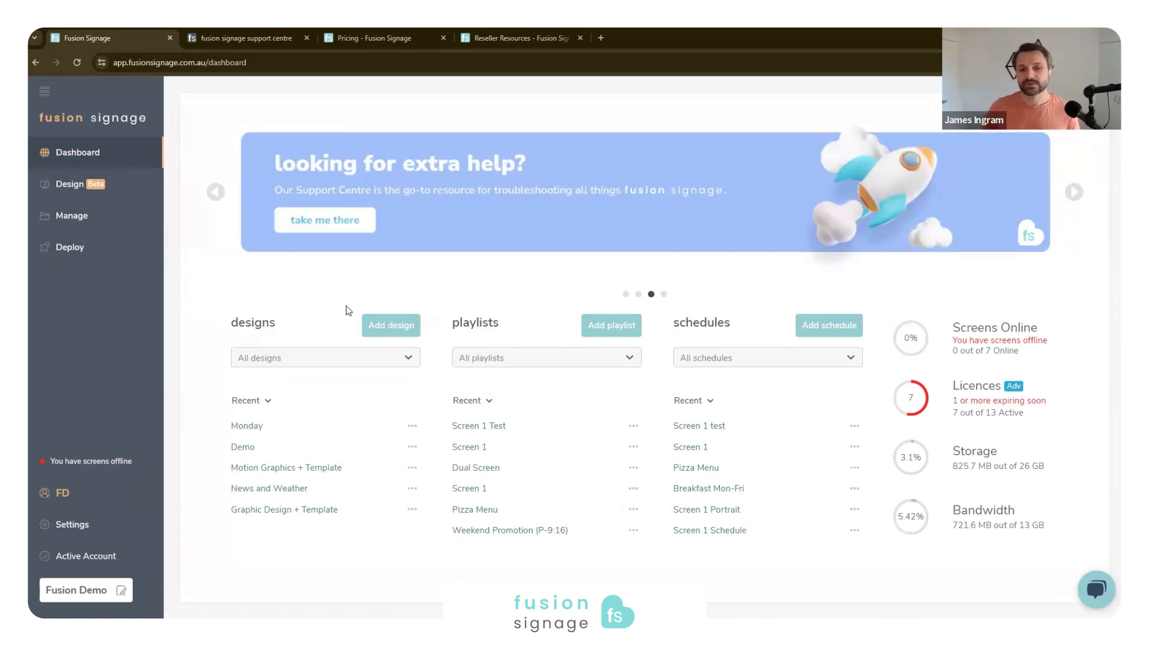
double_click(489, 324)
click(506, 320)
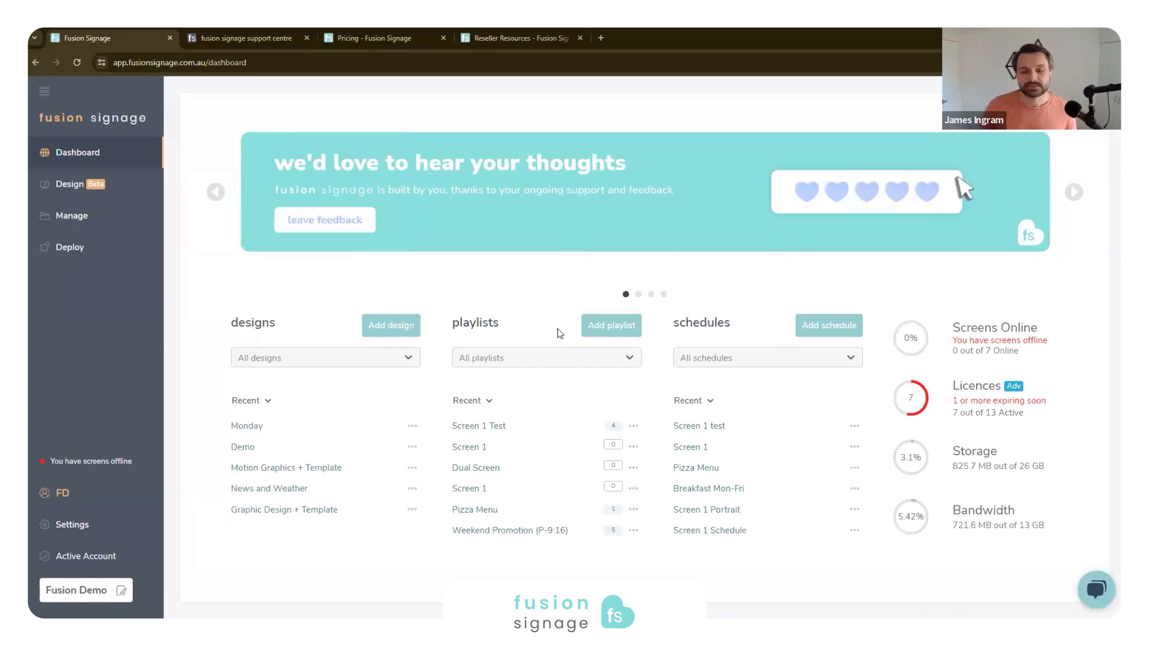
drag(674, 321, 731, 328)
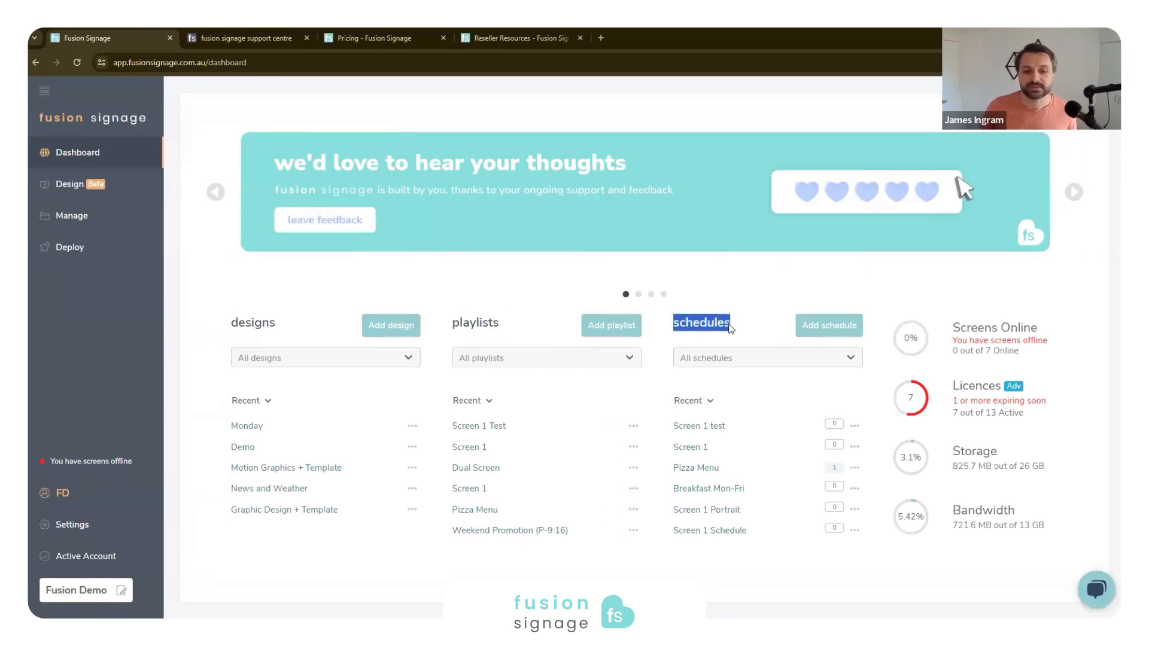
click(740, 323)
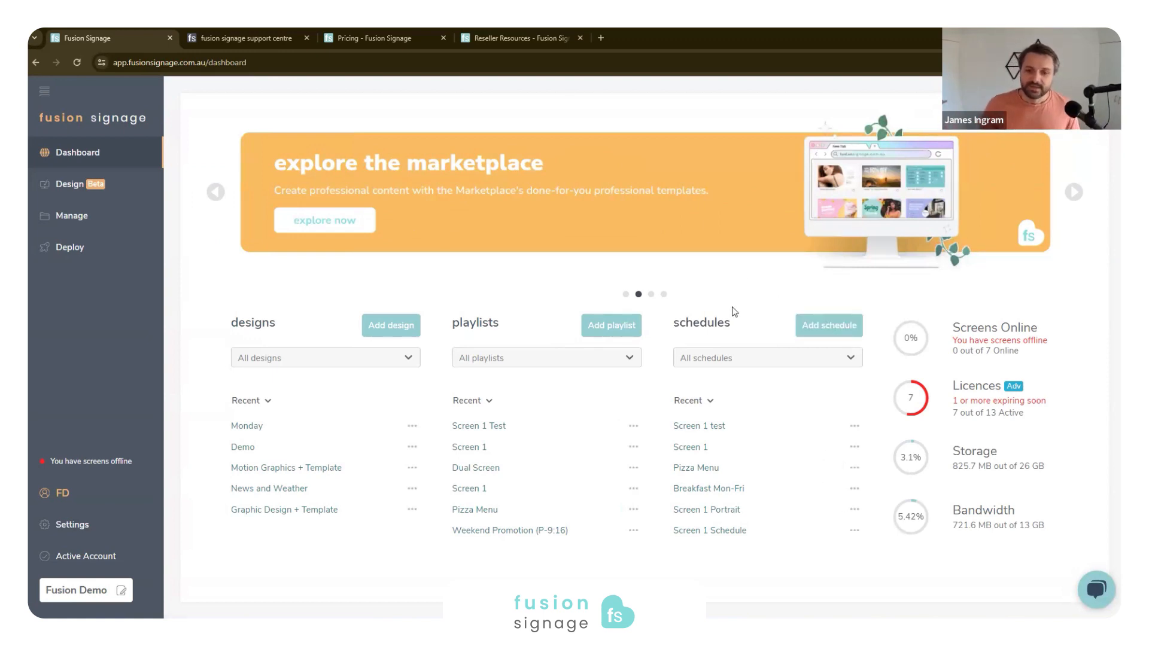
- Check the playlists filter and highlight the licence expiry notice in the dashboard's account status summary
click(499, 360)
click(553, 311)
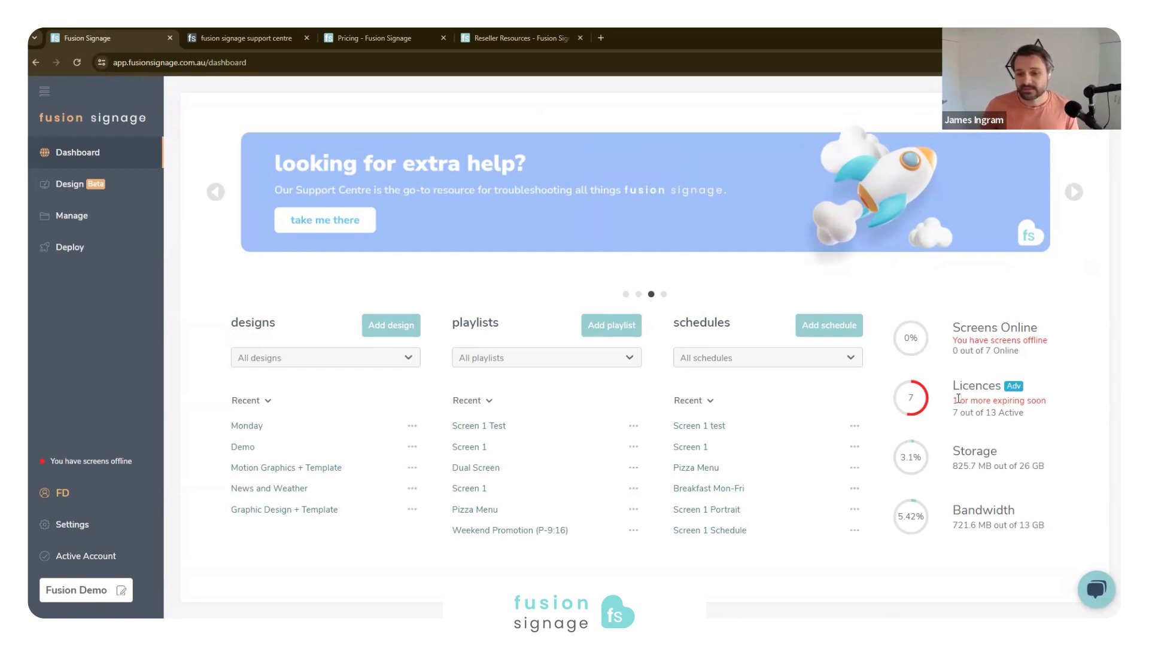
drag(959, 399, 1041, 403)
click(1039, 380)
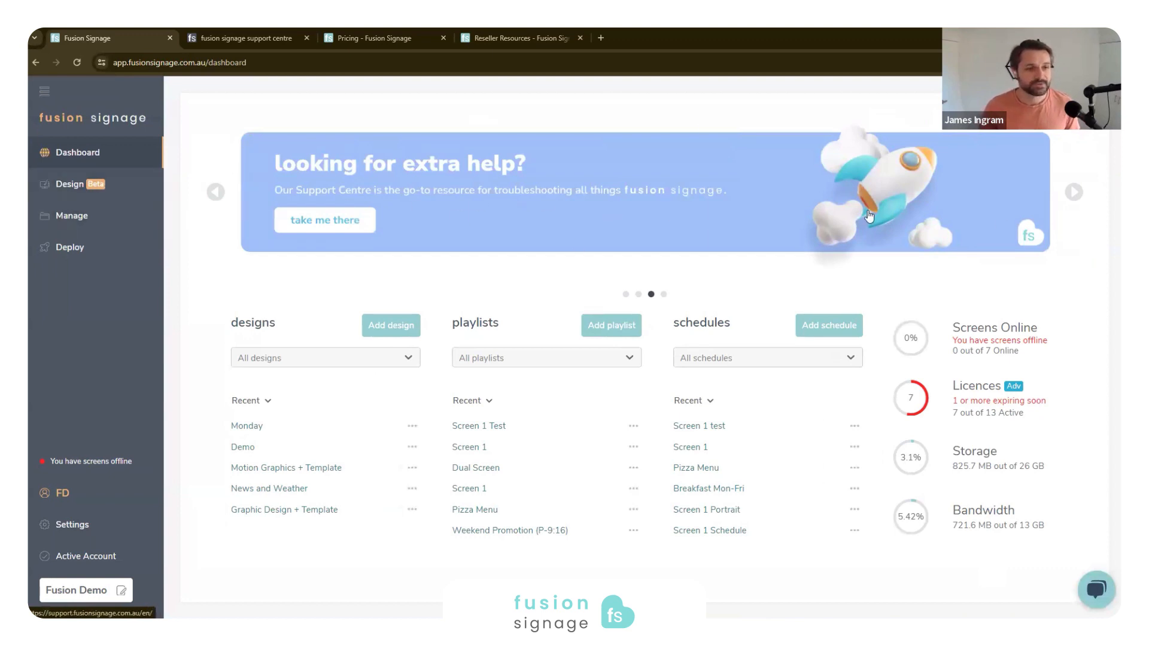
- Browse forward through the dashboard's promotional banners to the marketplace banner
click(1083, 195)
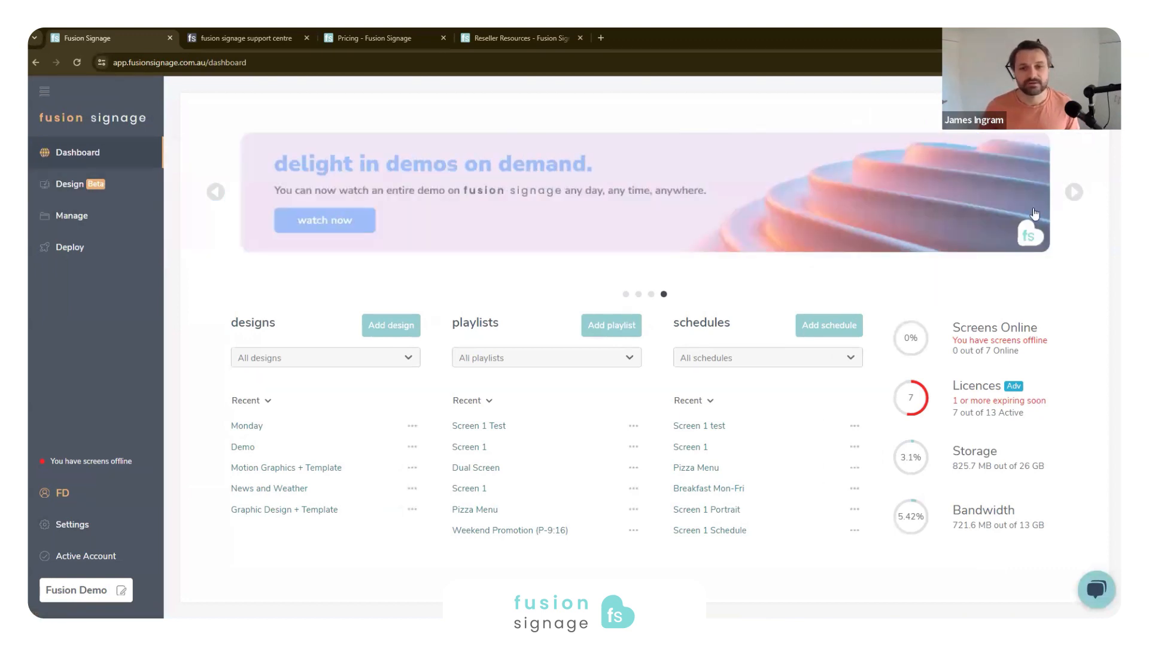
click(1067, 208)
click(1075, 192)
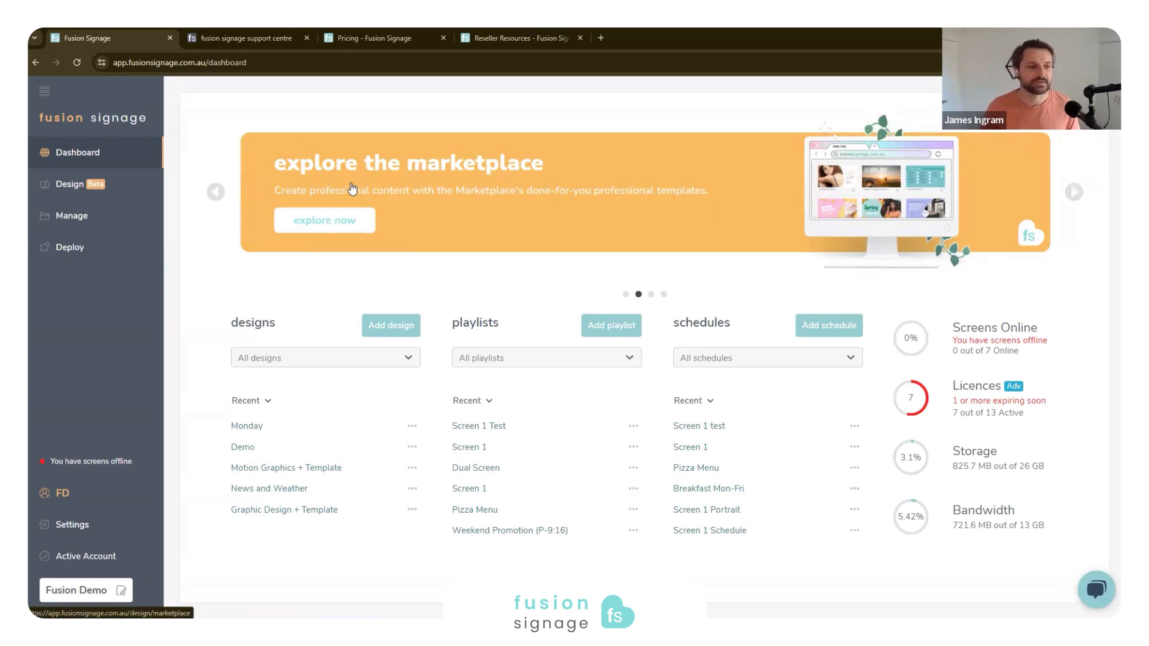
- Open the Design section and look over the landscape templates in My Templates
click(66, 198)
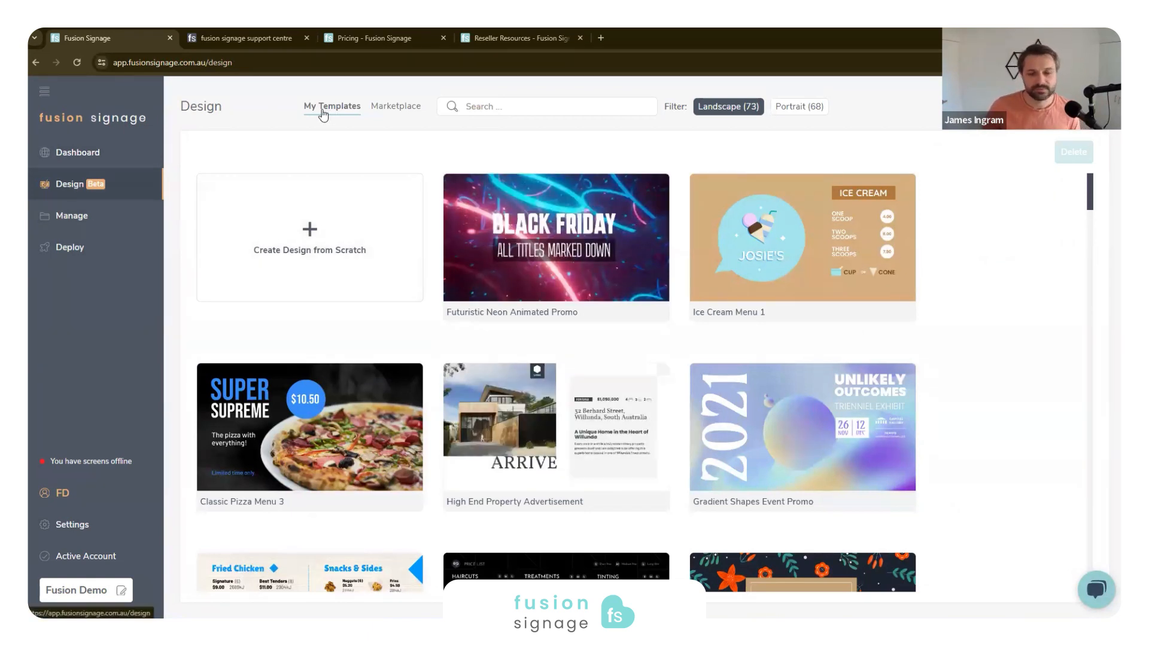
scroll(649, 372, down, 5)
scroll(488, 221, up, 5)
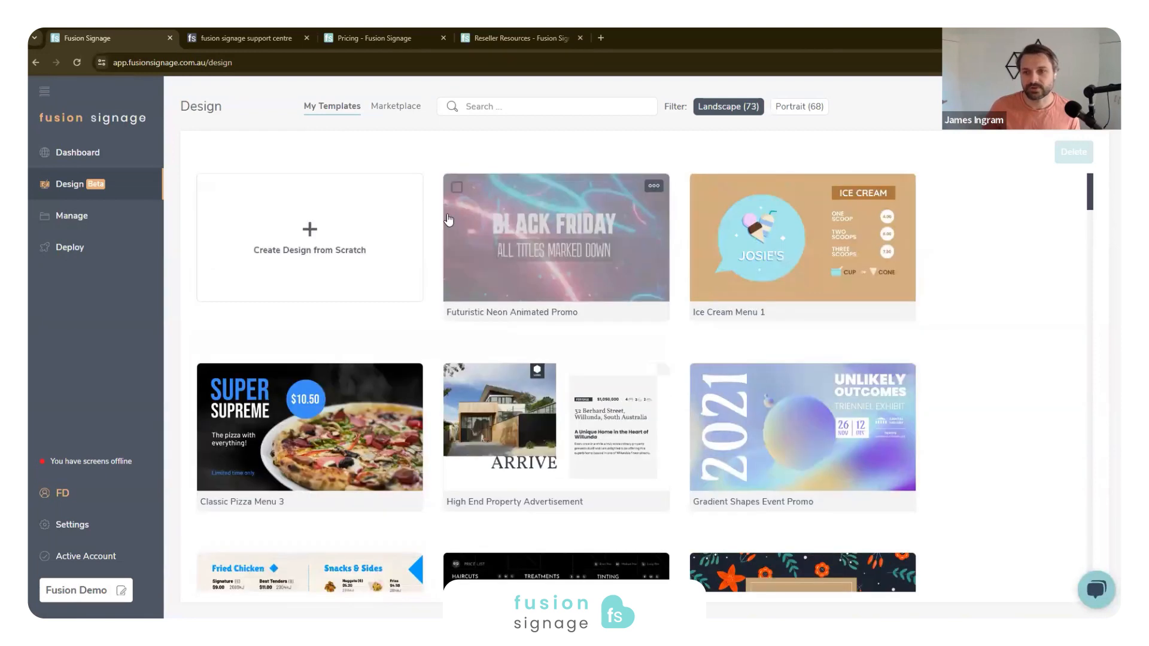
- Open the template marketplace and browse the landscape designs with their prices
click(399, 108)
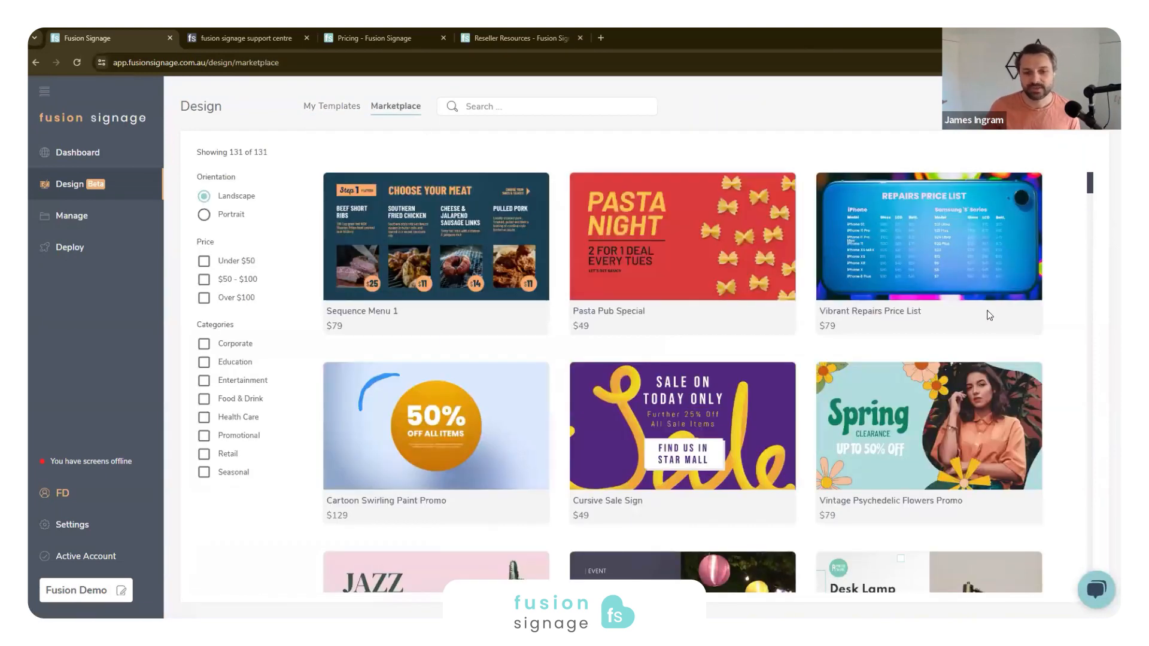
scroll(619, 435, down, 1)
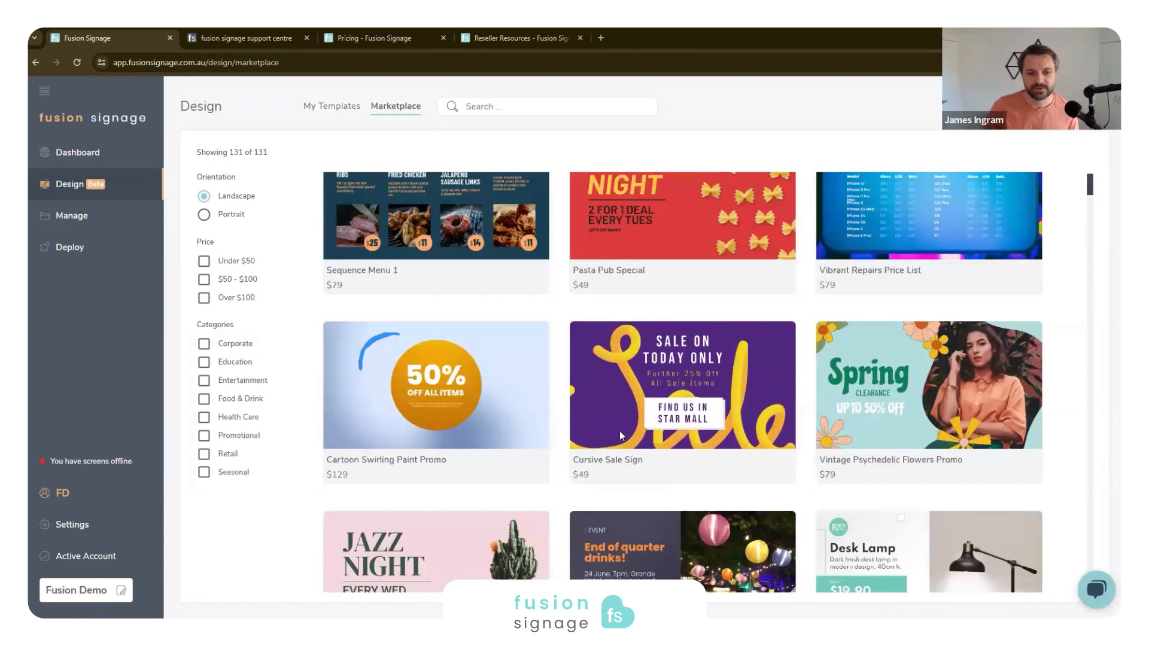
scroll(620, 435, down, 2)
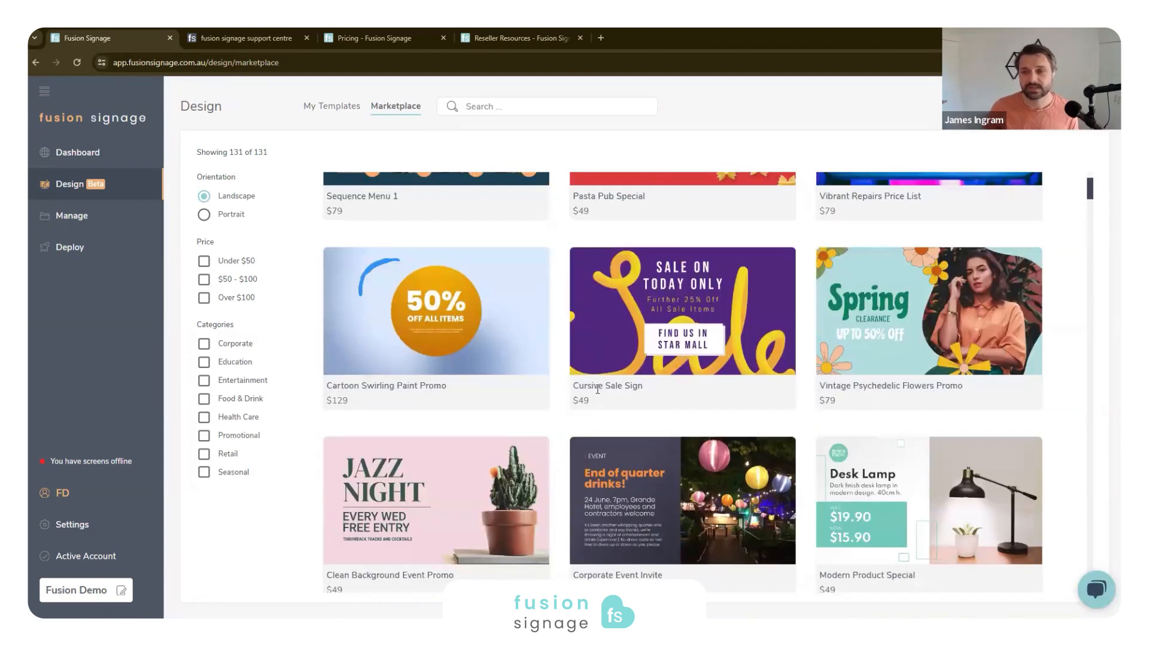
mouse_move(614, 376)
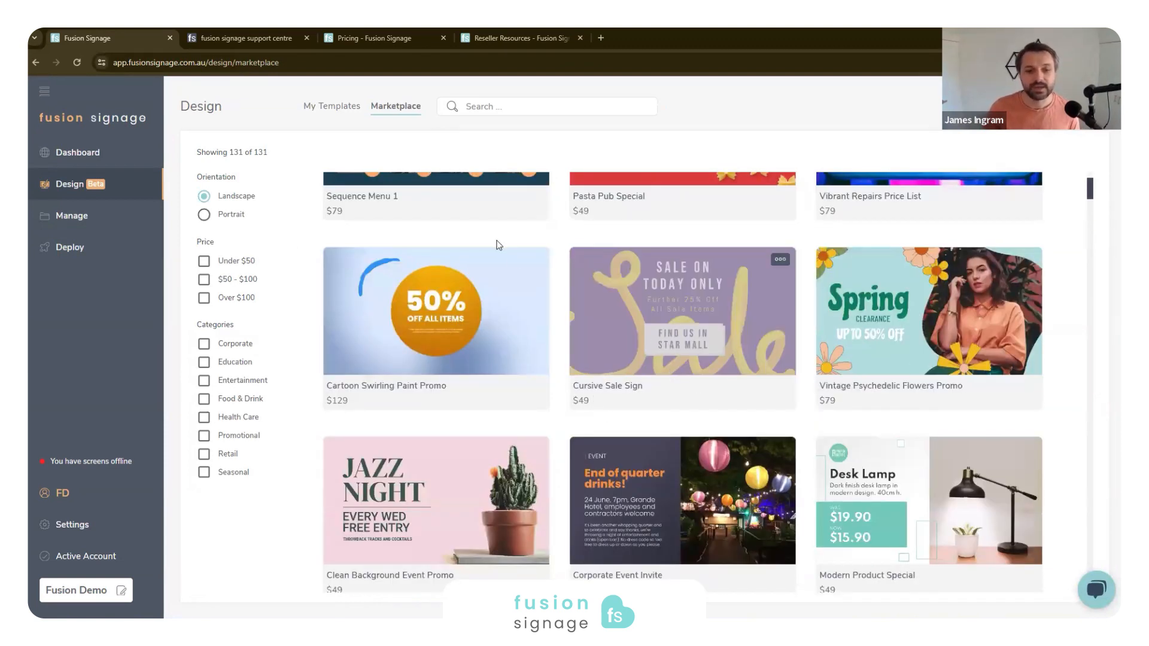
scroll(547, 235, up, 2)
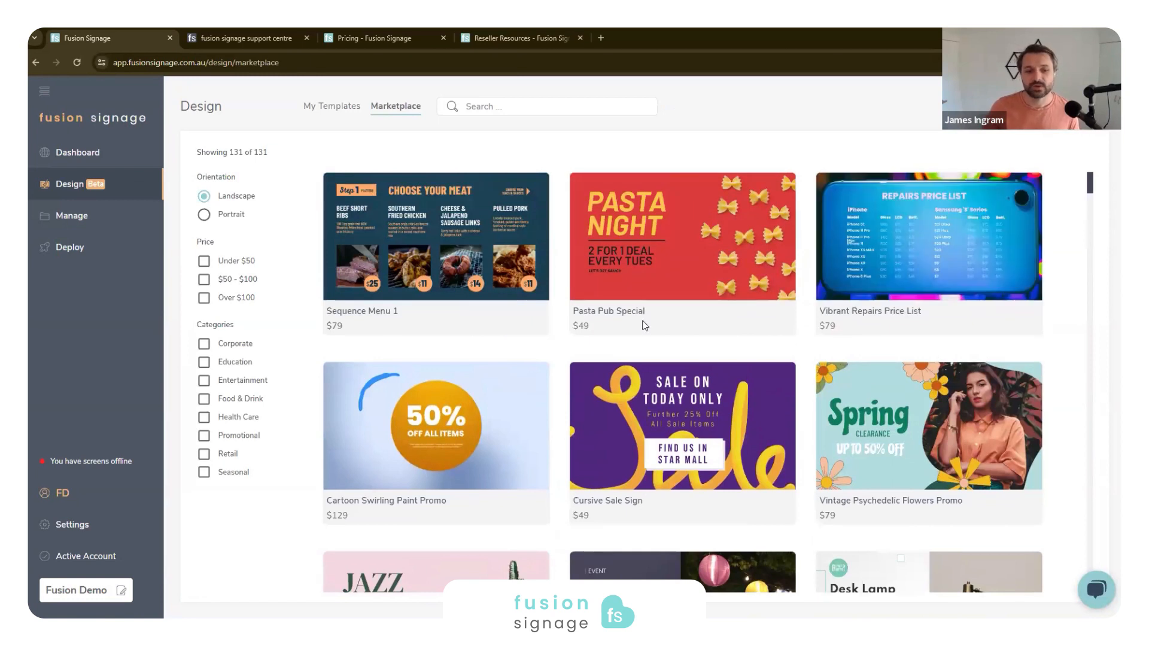
- Preview the Sequence Menu 1 template and inspect its editable images, price badges and text, and return to the marketplace
click(463, 267)
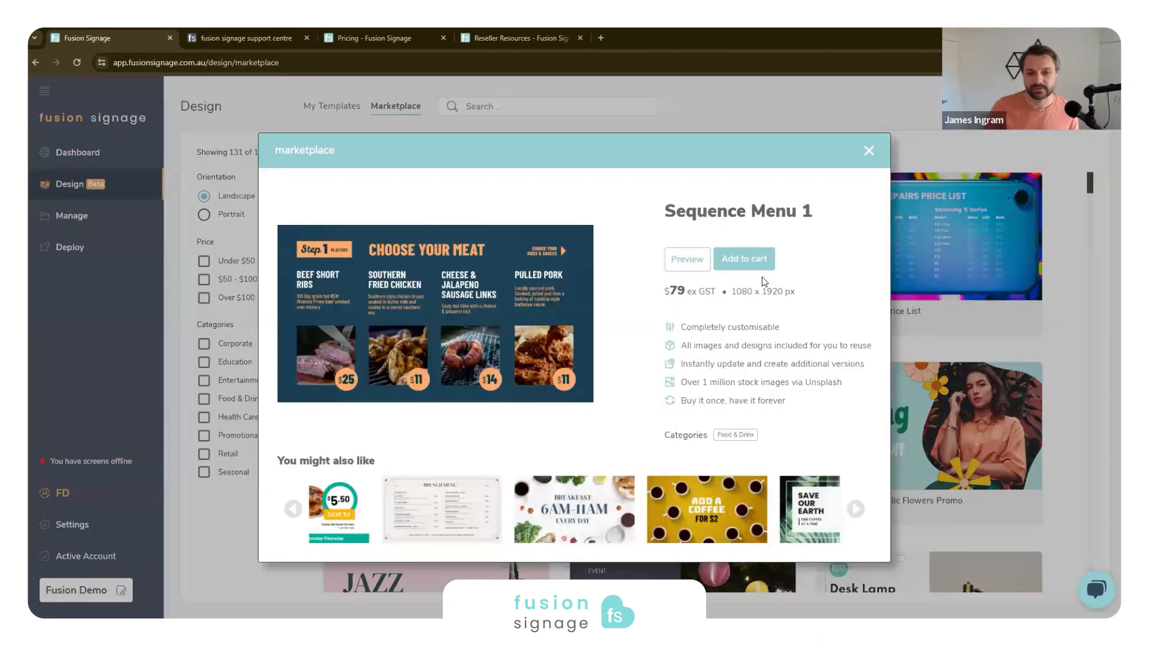
click(687, 259)
click(461, 464)
click(585, 463)
click(723, 466)
click(859, 467)
click(911, 516)
click(778, 520)
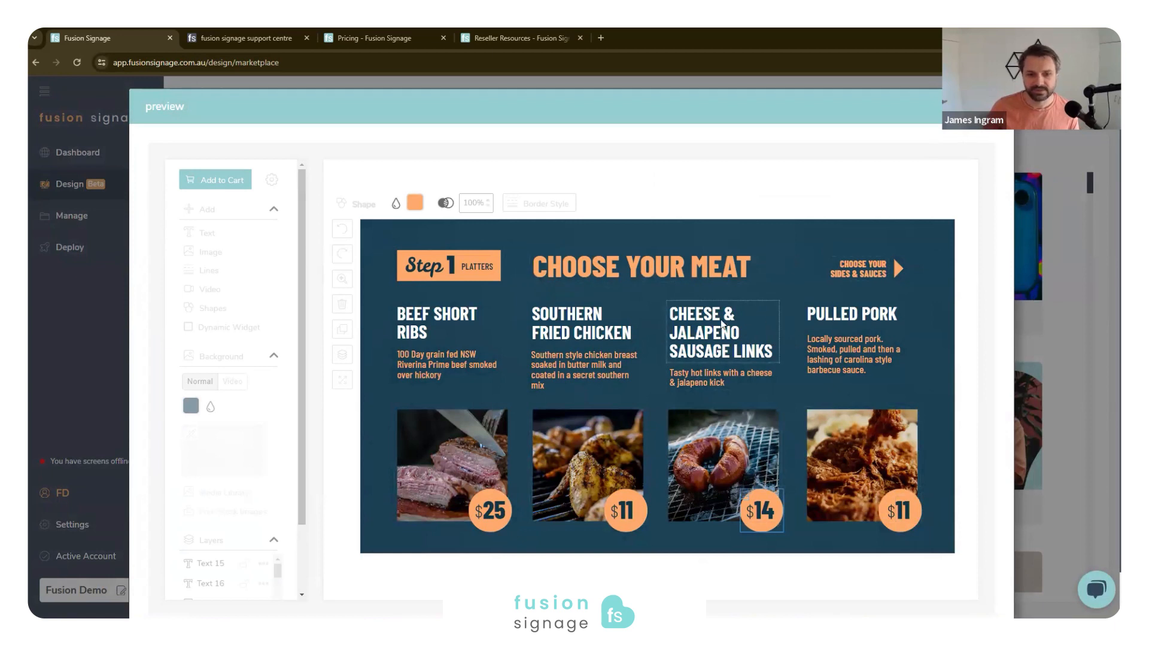
click(771, 308)
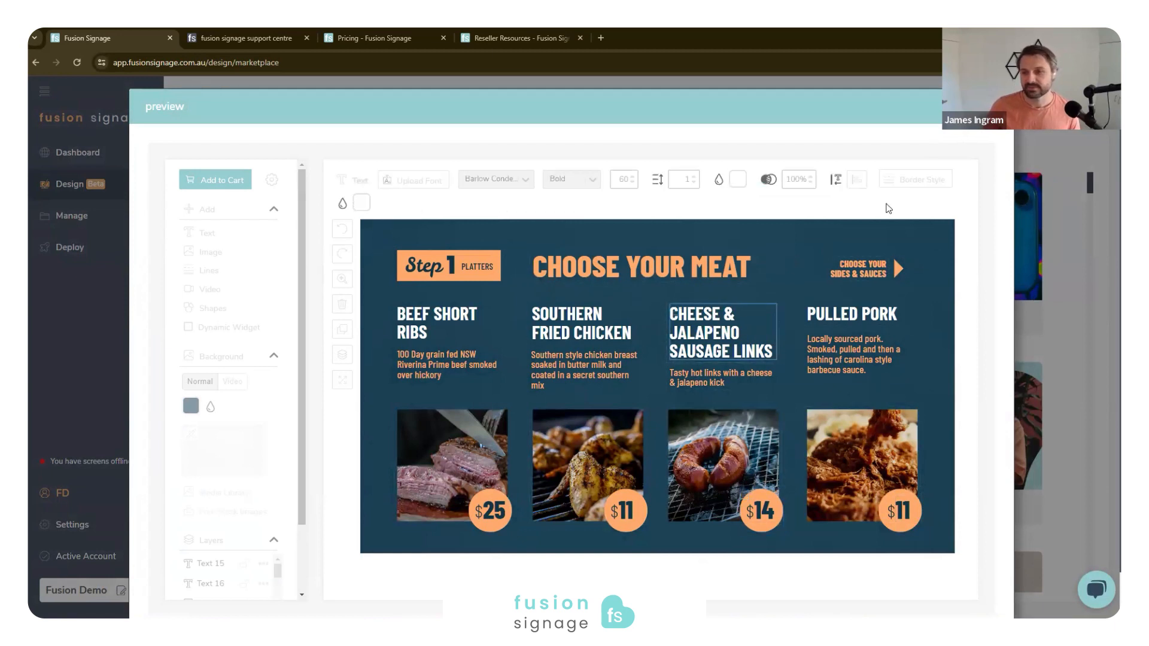
click(991, 107)
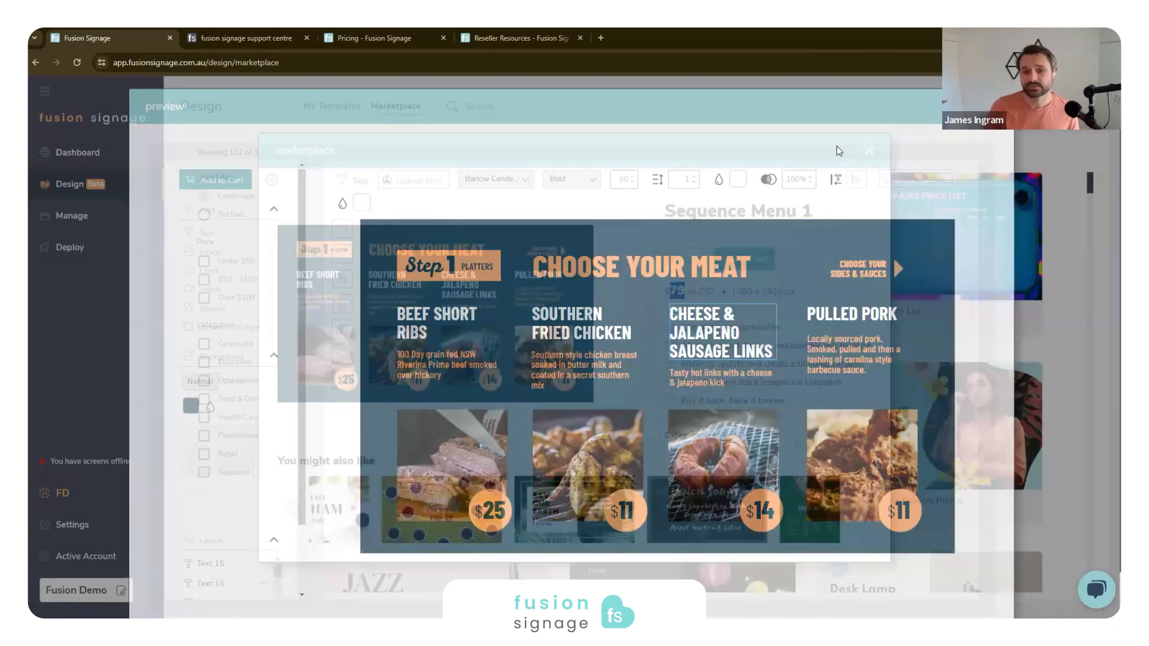
click(867, 150)
- Browse the marketplace templates in portrait orientation and again in landscape, returning to the beginning of the list
scroll(668, 429, down, 10)
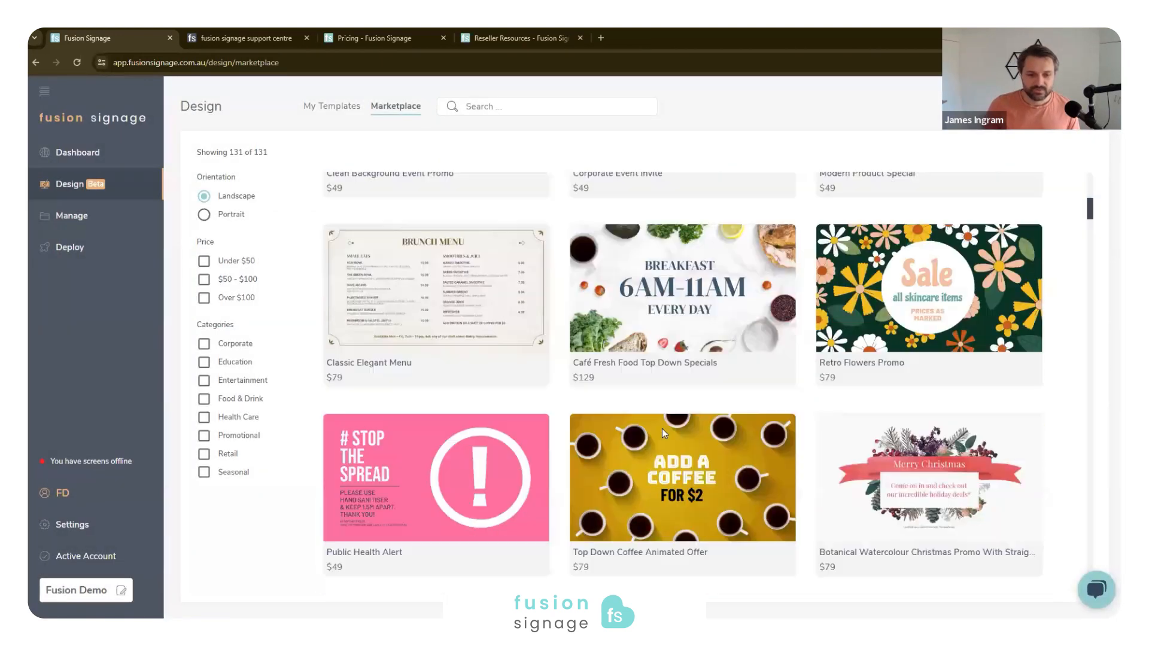
click(225, 217)
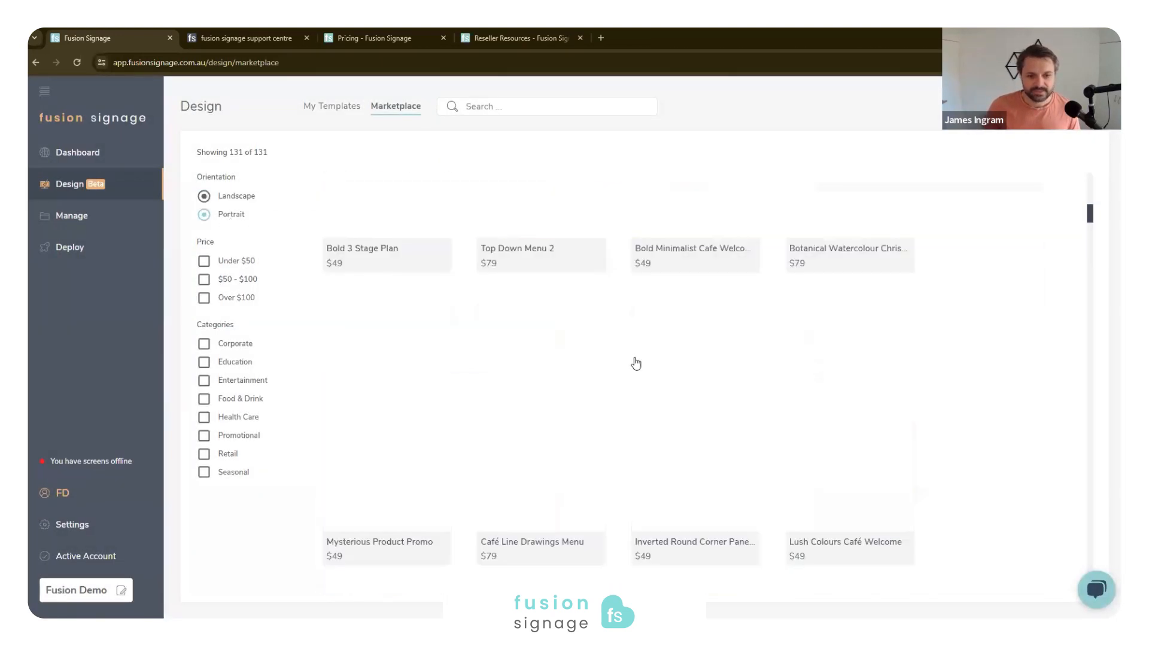
scroll(628, 365, down, 10)
scroll(605, 371, down, 10)
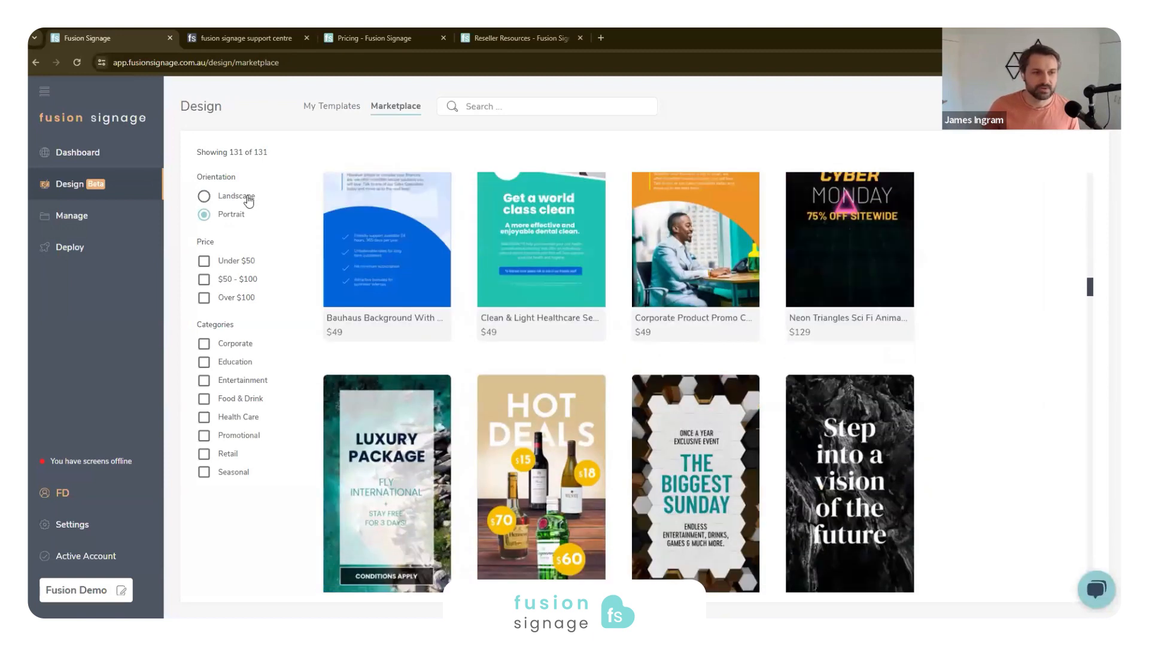
click(246, 197)
scroll(778, 401, down, 15)
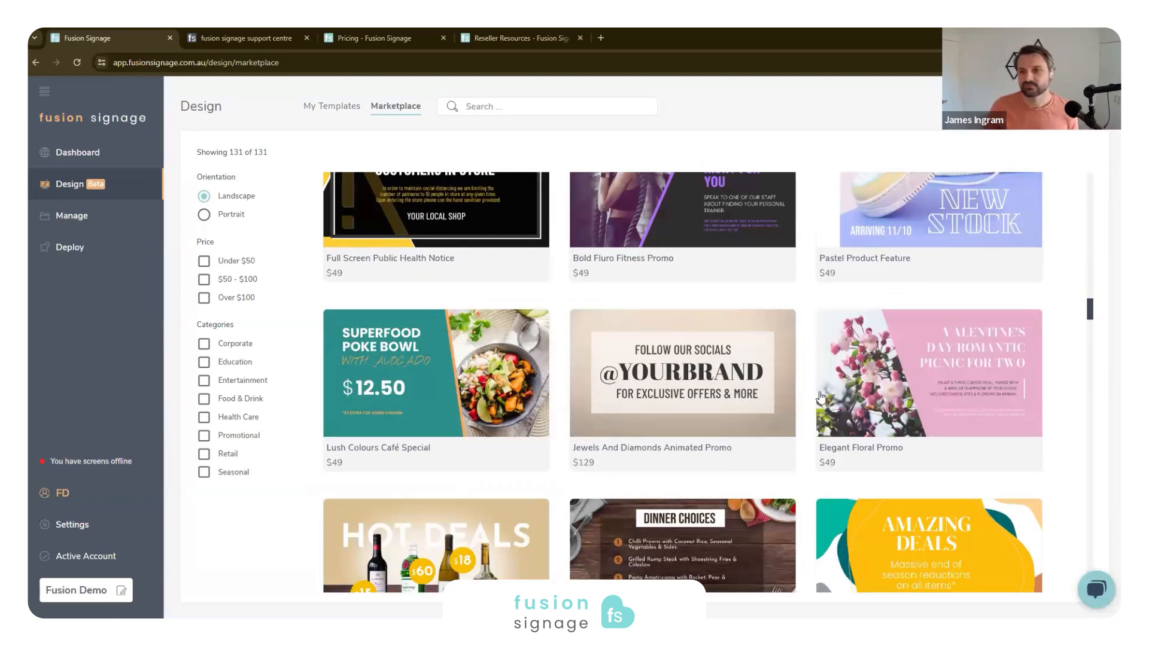
scroll(864, 403, up, 10)
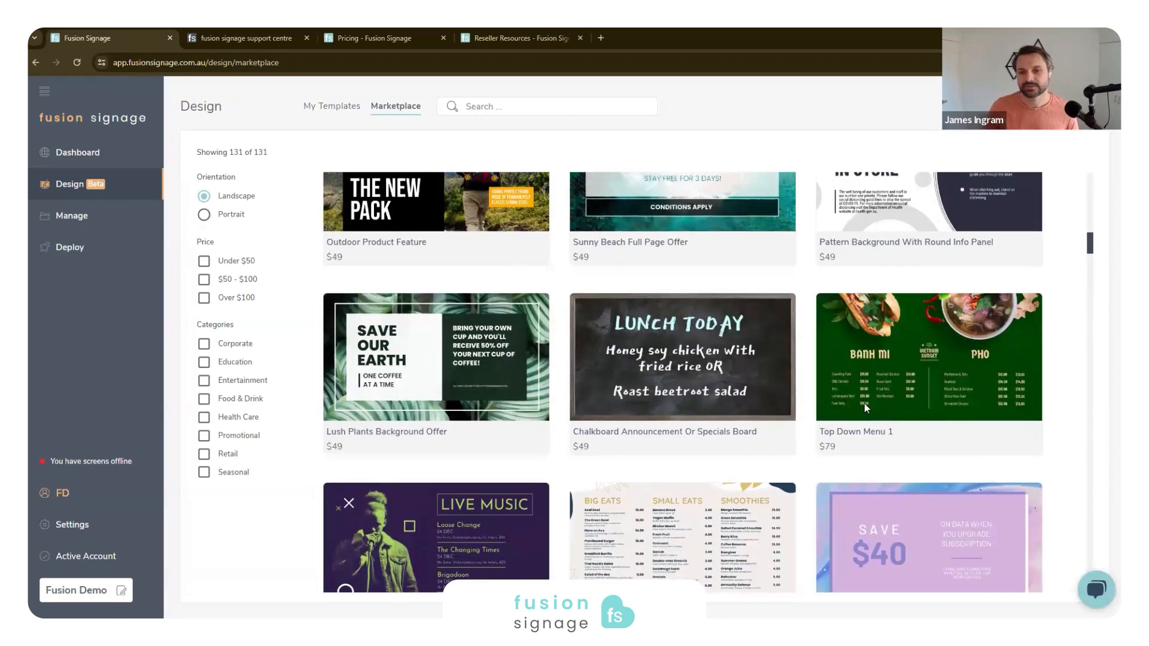
scroll(911, 142, up, 5)
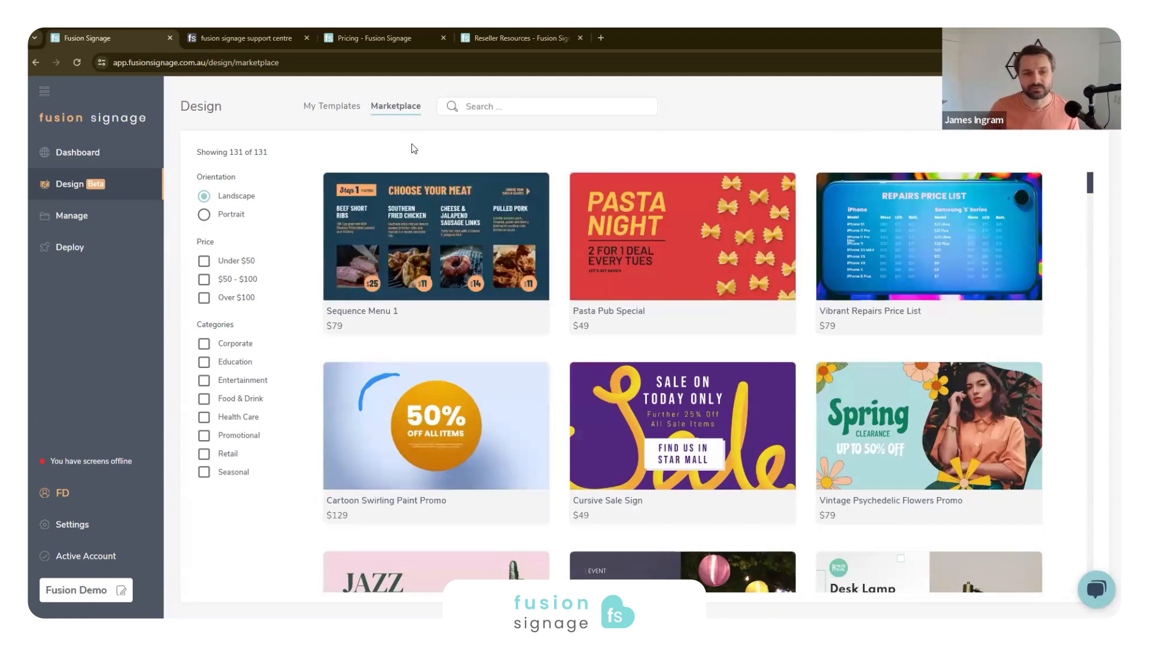
- Create a new landscape design from the Hero Message default template, previewing the portrait layouts before choosing it
click(322, 114)
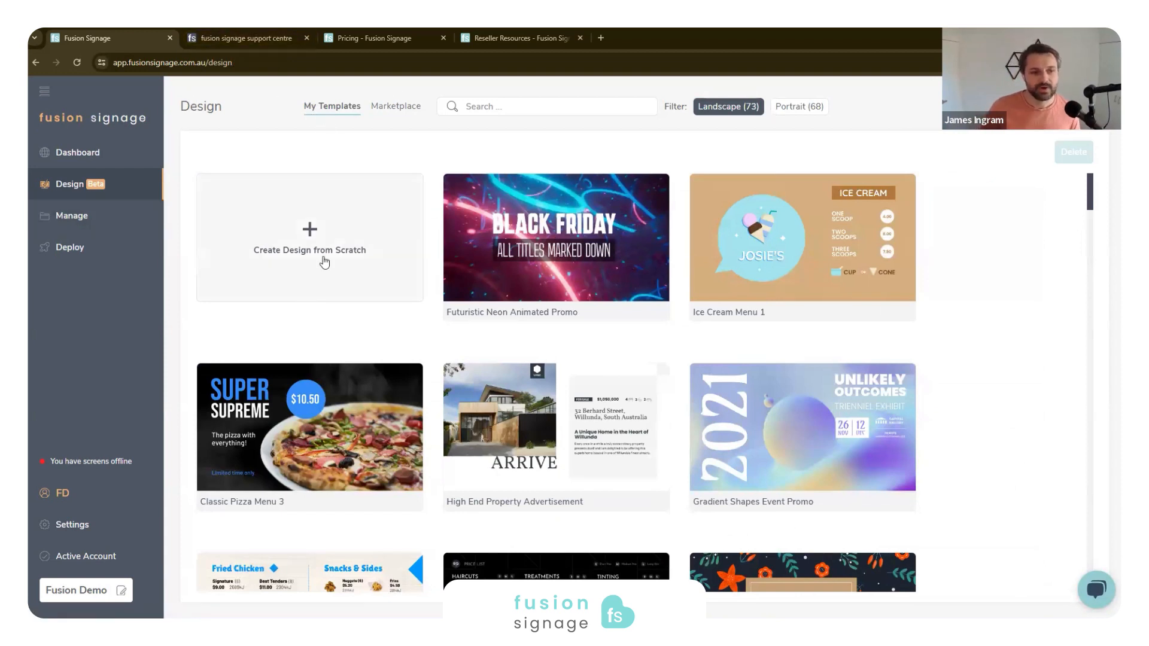
click(311, 271)
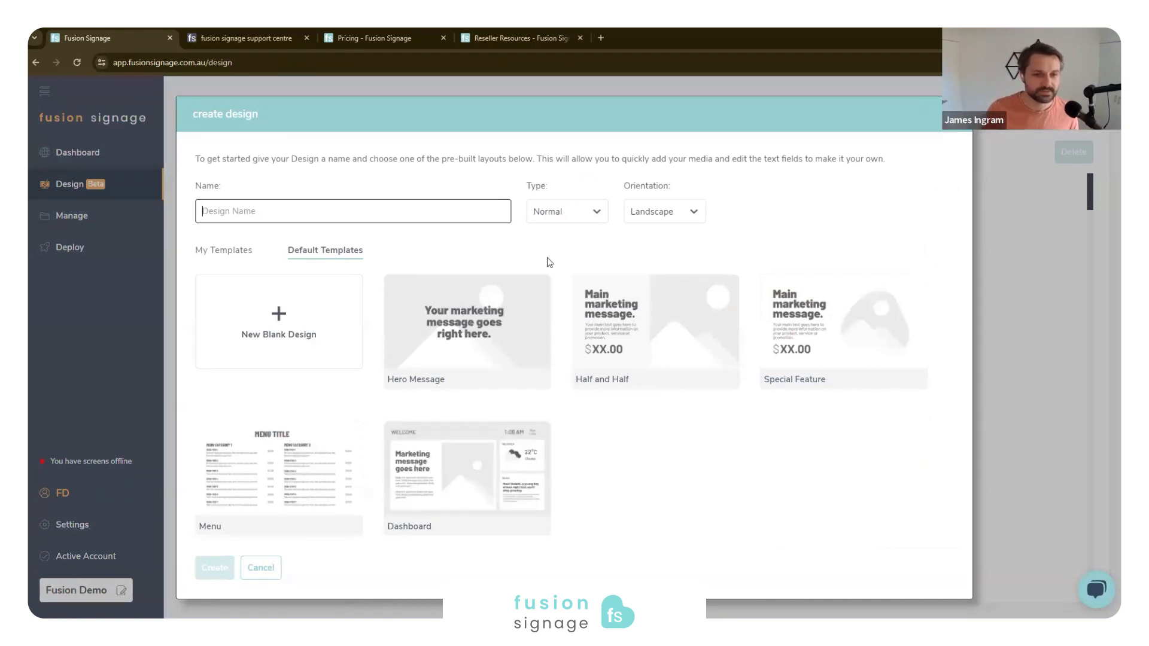
click(665, 216)
click(655, 241)
click(681, 216)
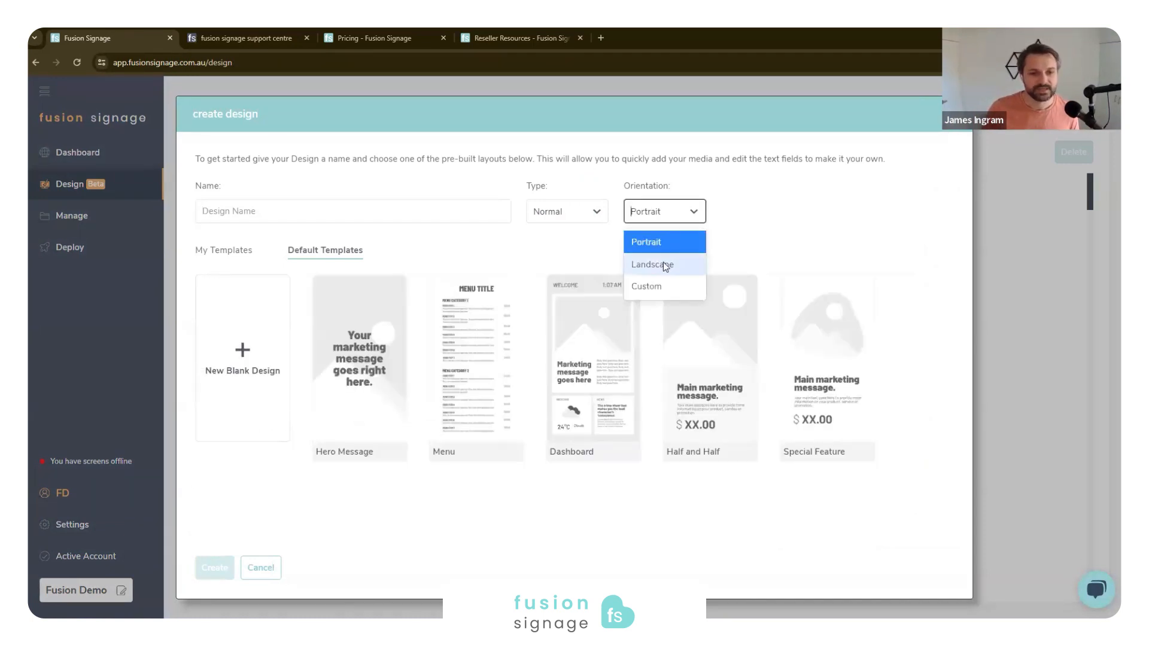
click(663, 262)
click(441, 364)
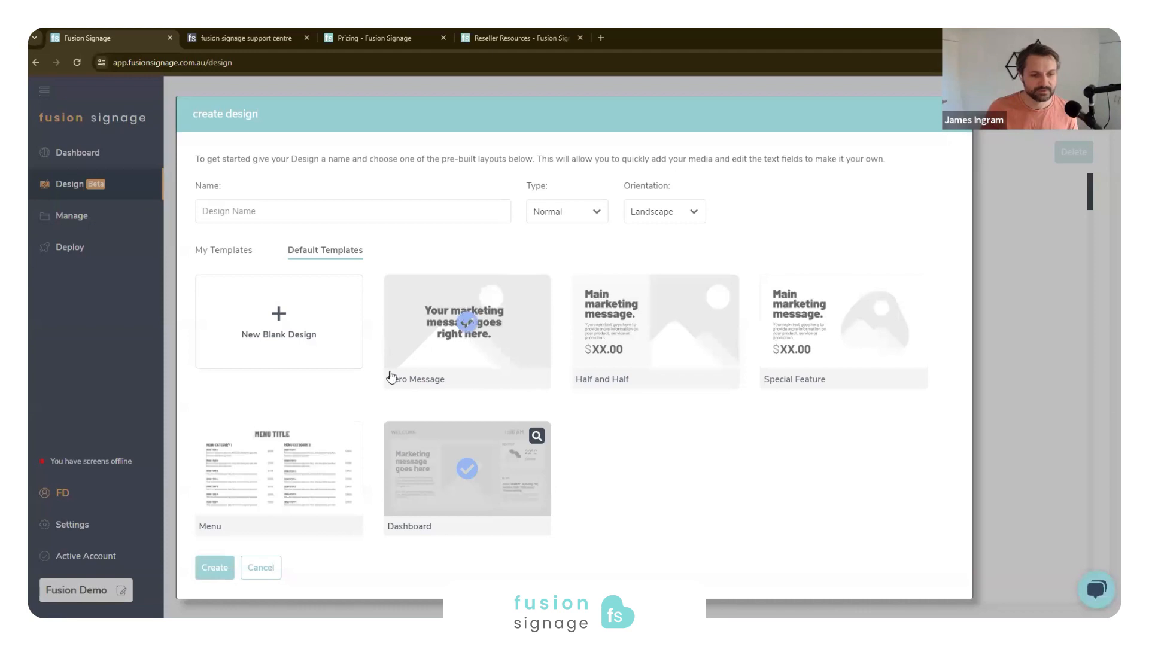
click(219, 569)
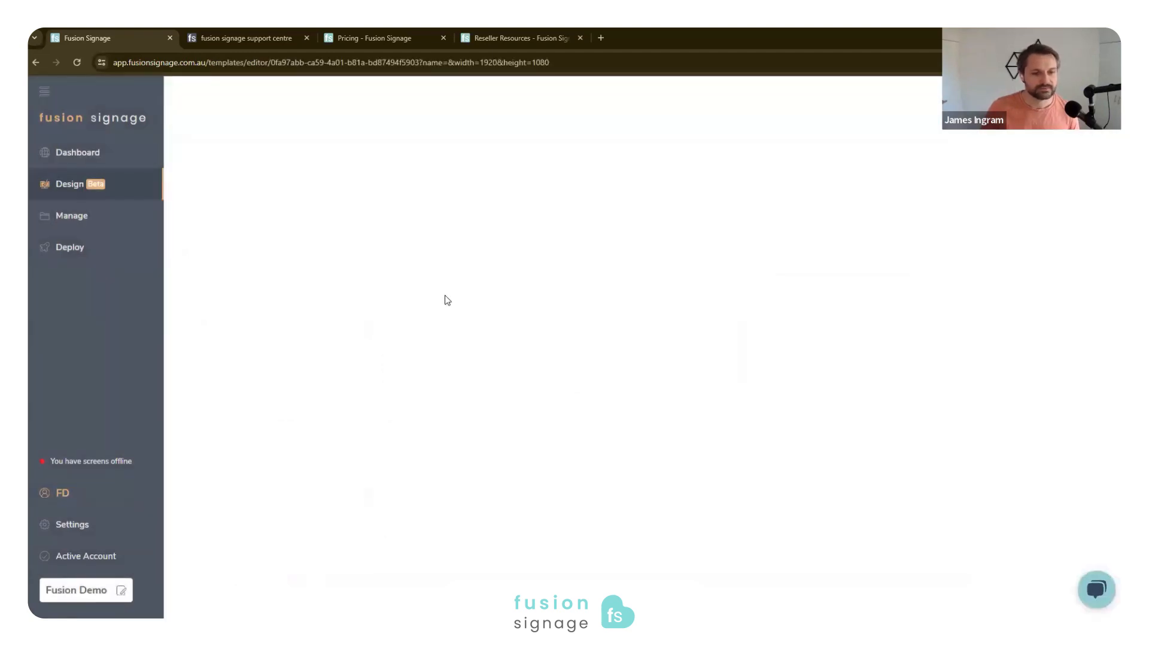
- Replace the template's headline text with "Burger Menu" and move it to the upper-left area of the design
click(764, 350)
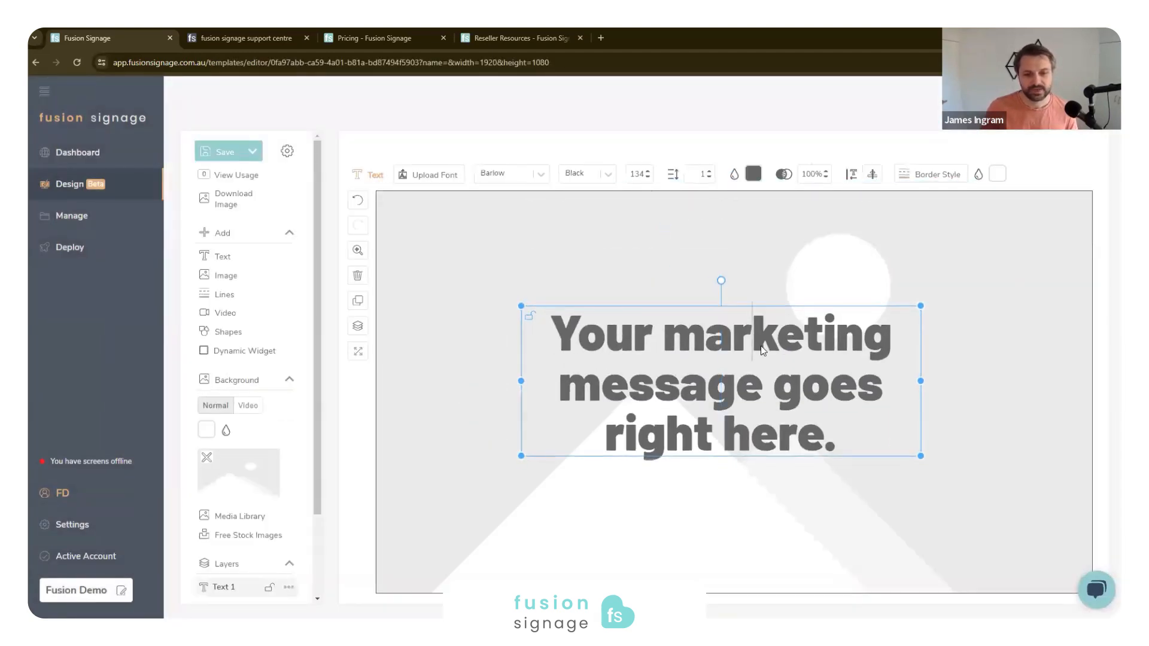
double_click(772, 344)
key(ctrl+a)
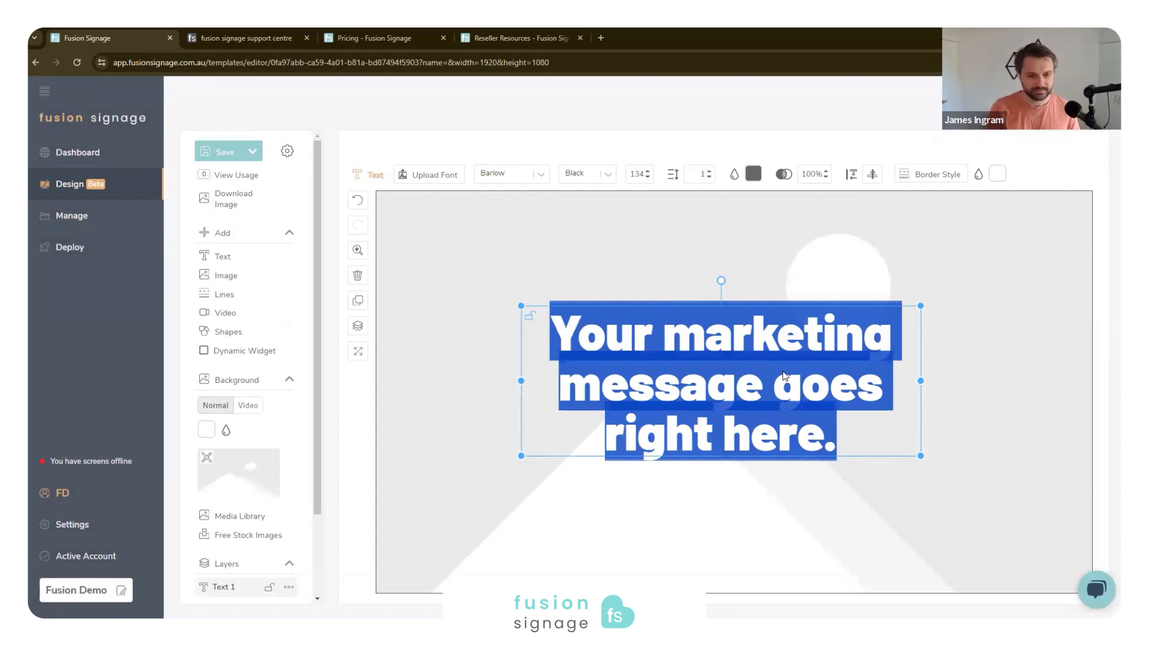
text(bUR)
key(BackSpace)
key(BackSpace)
key(BackSpace)
text(Burger Menu)
click(955, 352)
drag(787, 351, 636, 235)
click(795, 344)
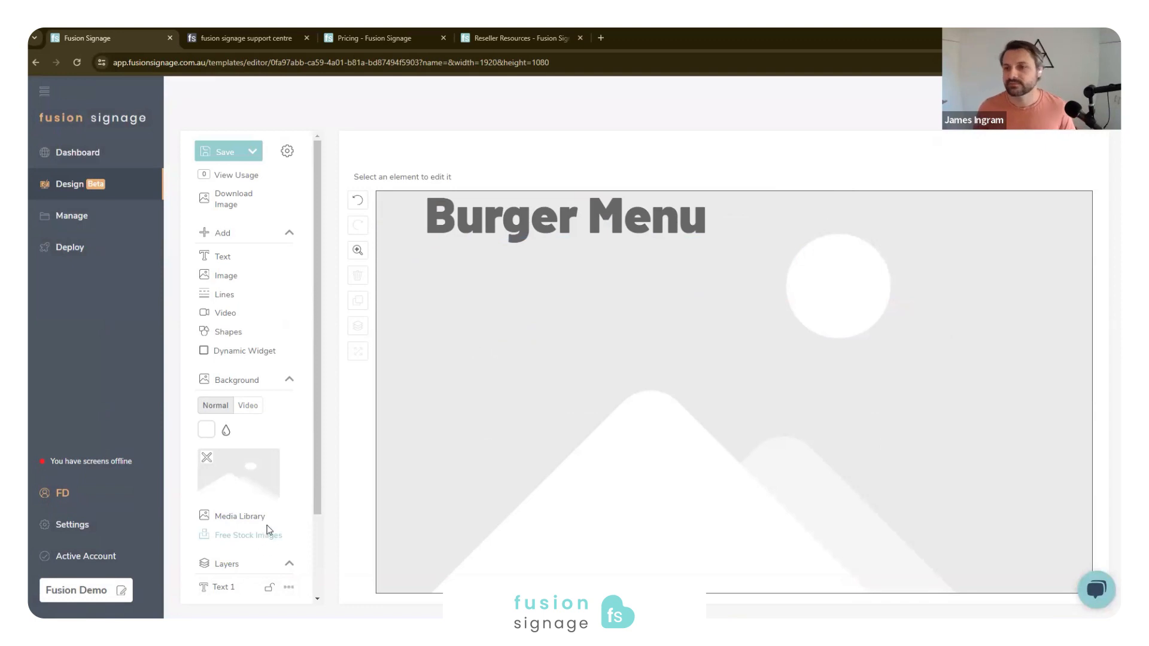
- Search the free stock images for "wood", use the light plank photo as the background, and shift the heading slightly lower
click(232, 542)
text(wood)
mouse_move(980, 422)
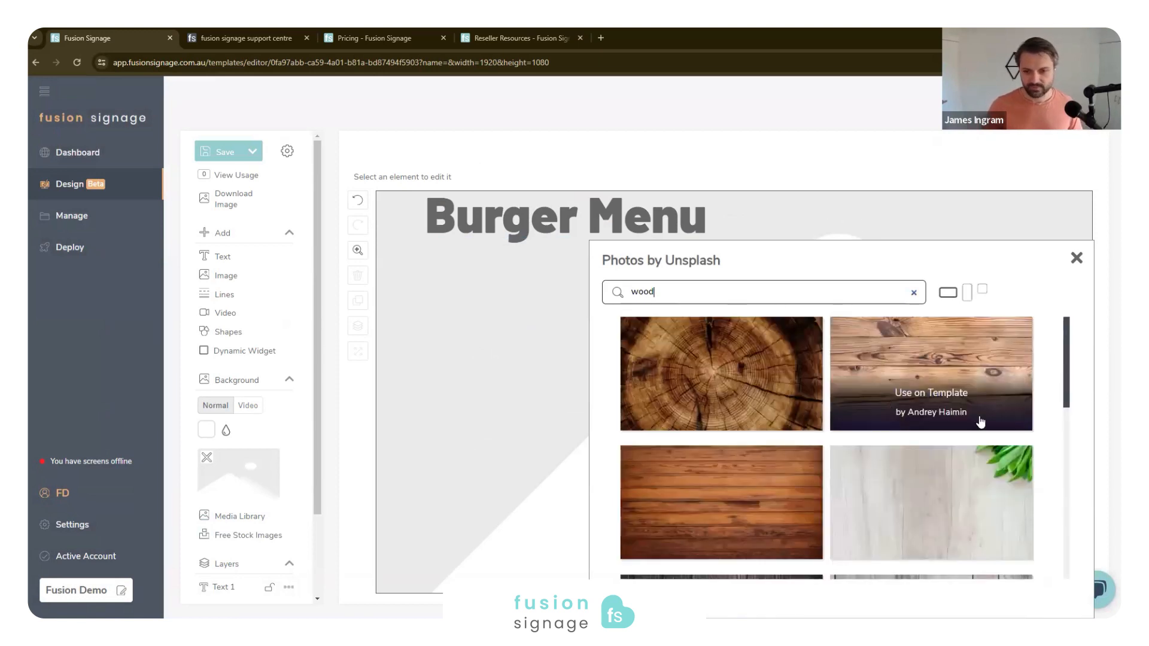
click(945, 397)
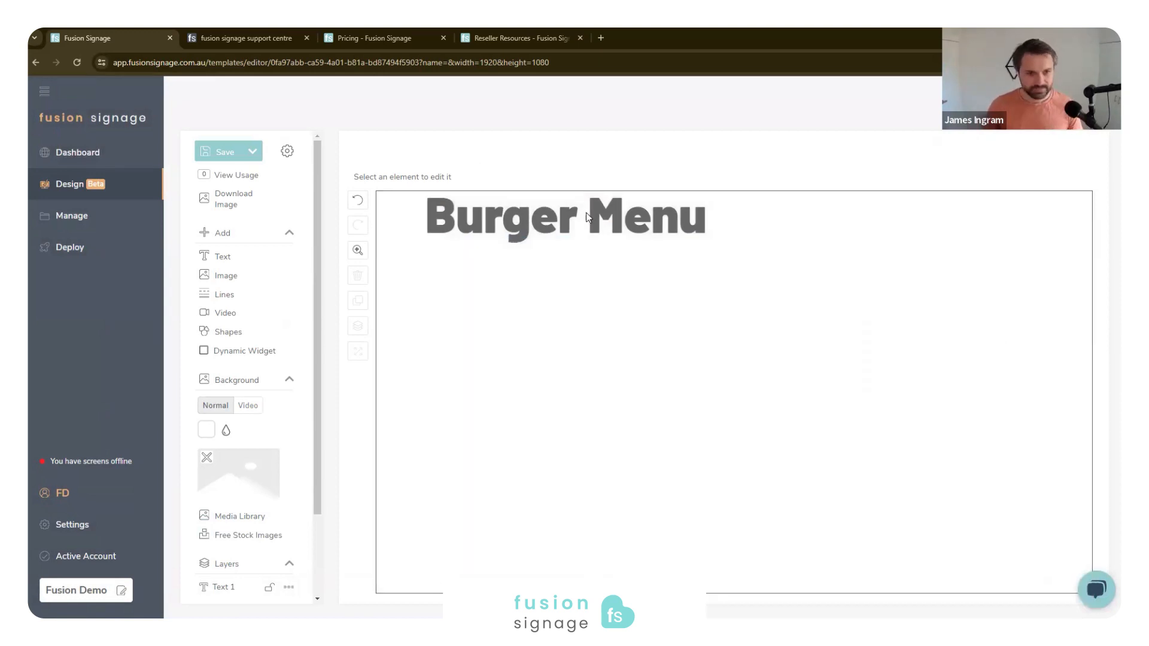
drag(581, 217, 572, 252)
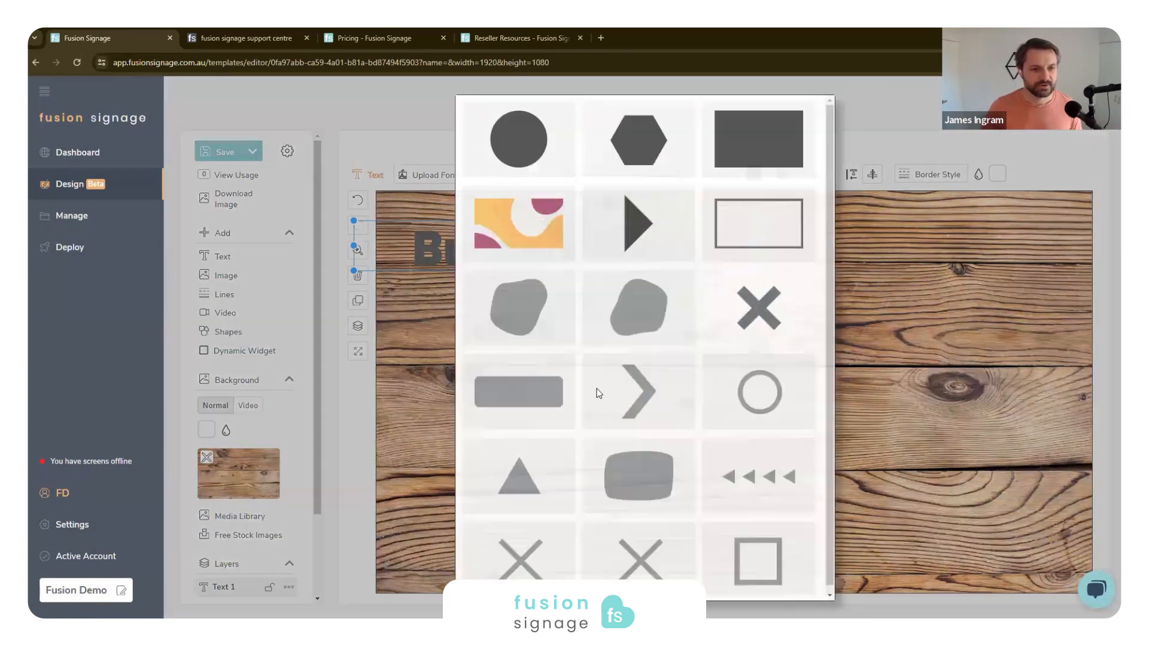
- Add a white rectangle behind the Burger Menu heading, widen it past the heading, and position it near the canvas's upper-left corner
click(759, 139)
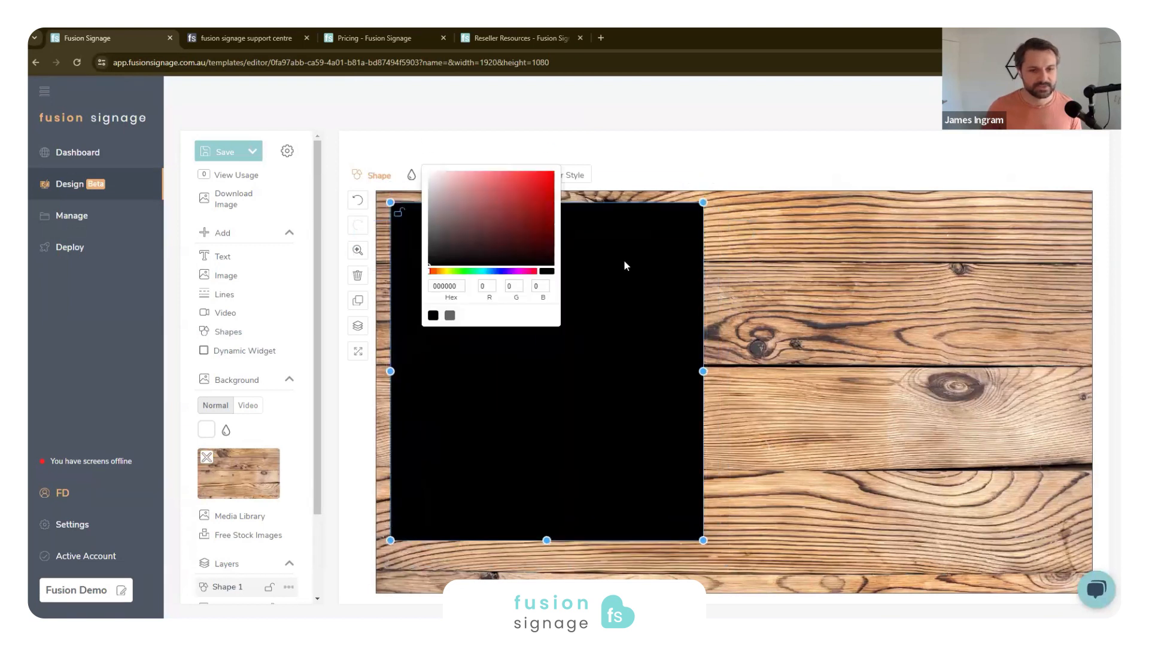
right_click(624, 262)
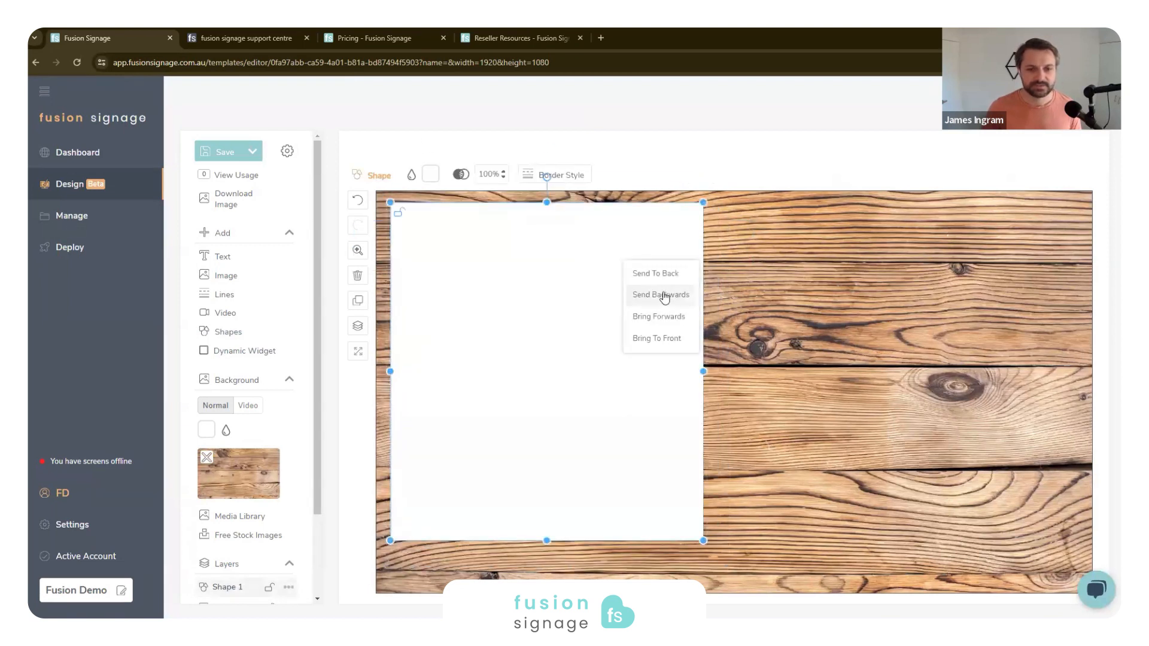
click(661, 295)
drag(554, 385, 556, 403)
click(706, 393)
click(696, 393)
drag(703, 390, 786, 390)
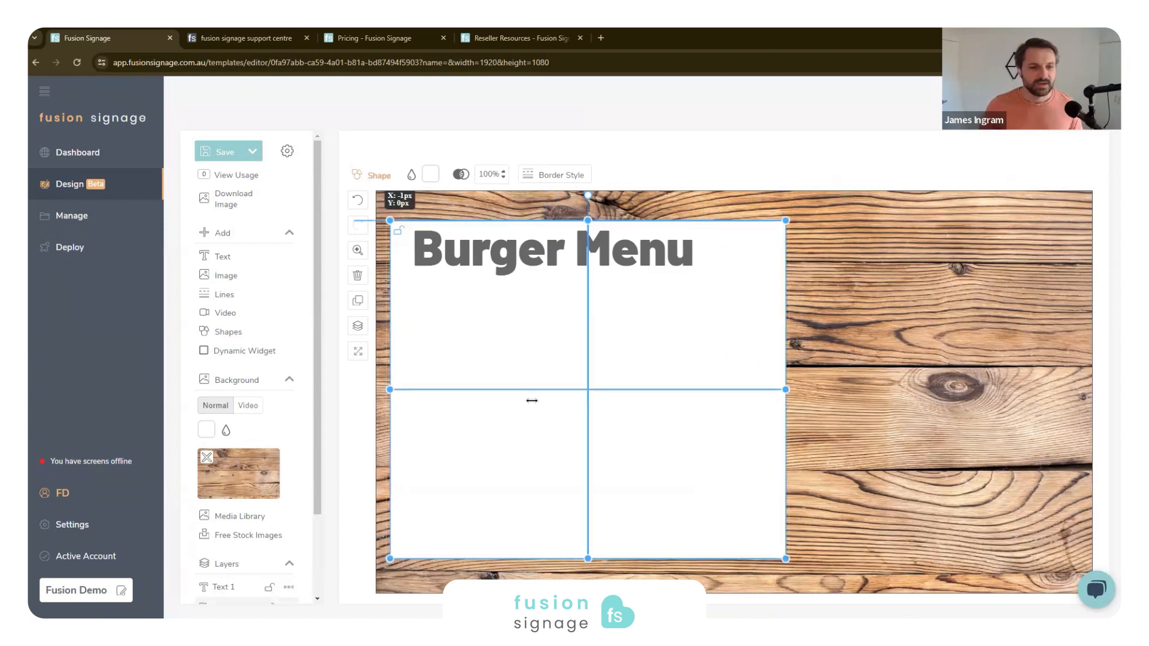
drag(534, 408, 530, 390)
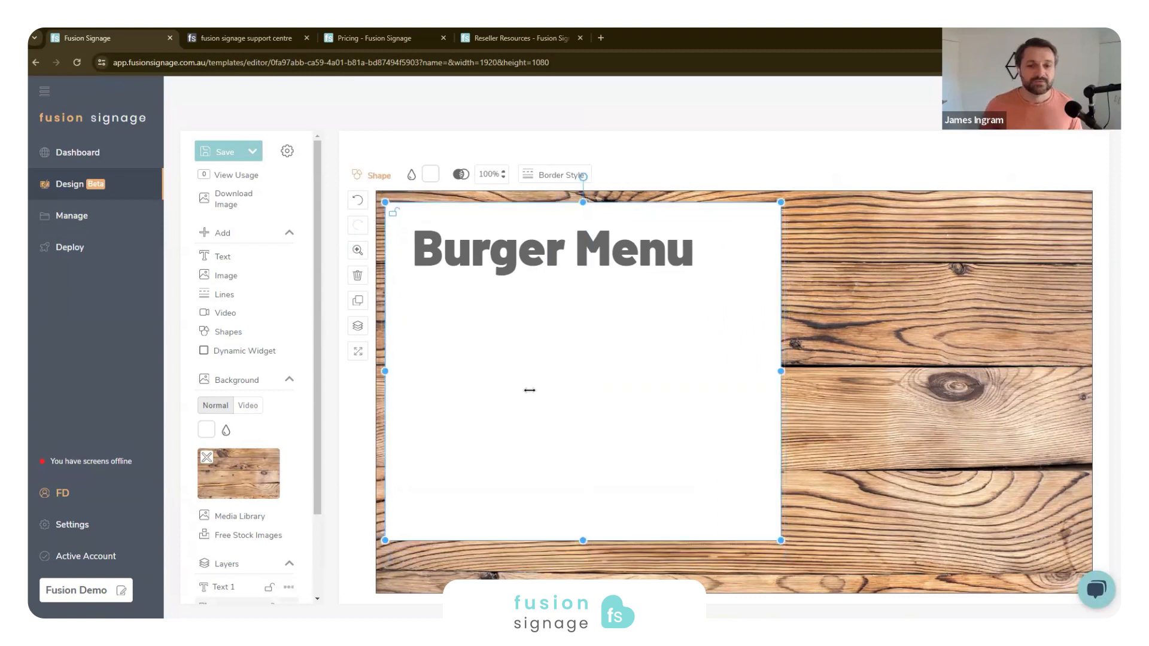
- Add a text element and place it just beneath the Burger Menu heading
click(222, 256)
drag(428, 238, 444, 296)
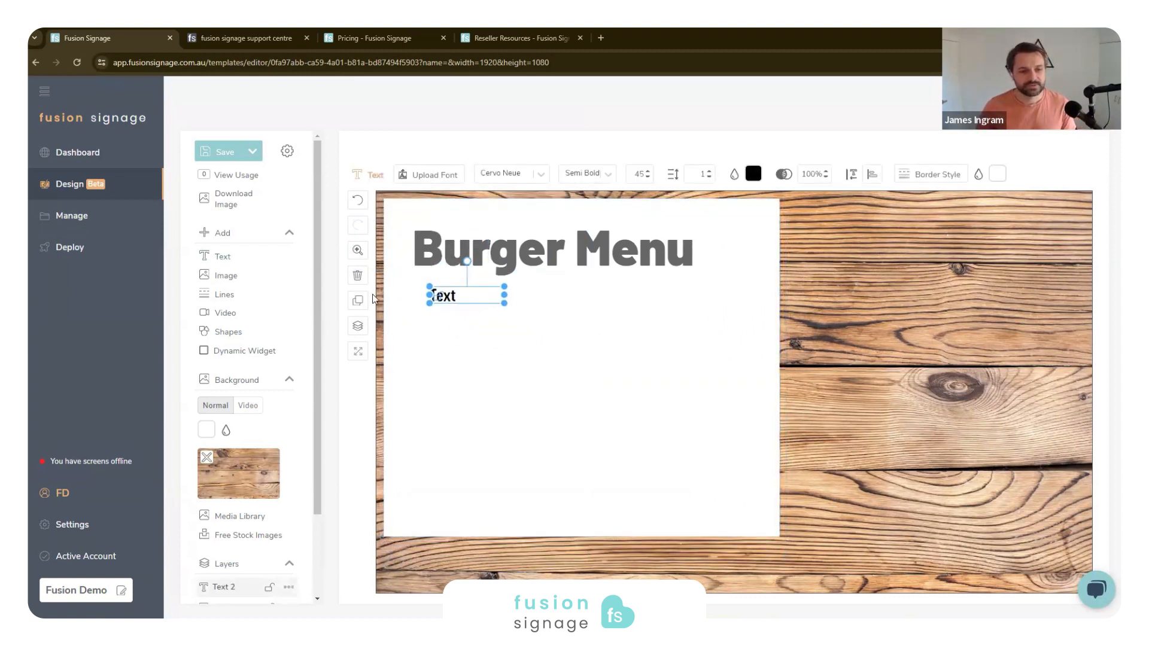
- Add an image element and fill it with the first close-up burger photo found by searching Unsplash for "Burger"
click(216, 277)
click(539, 175)
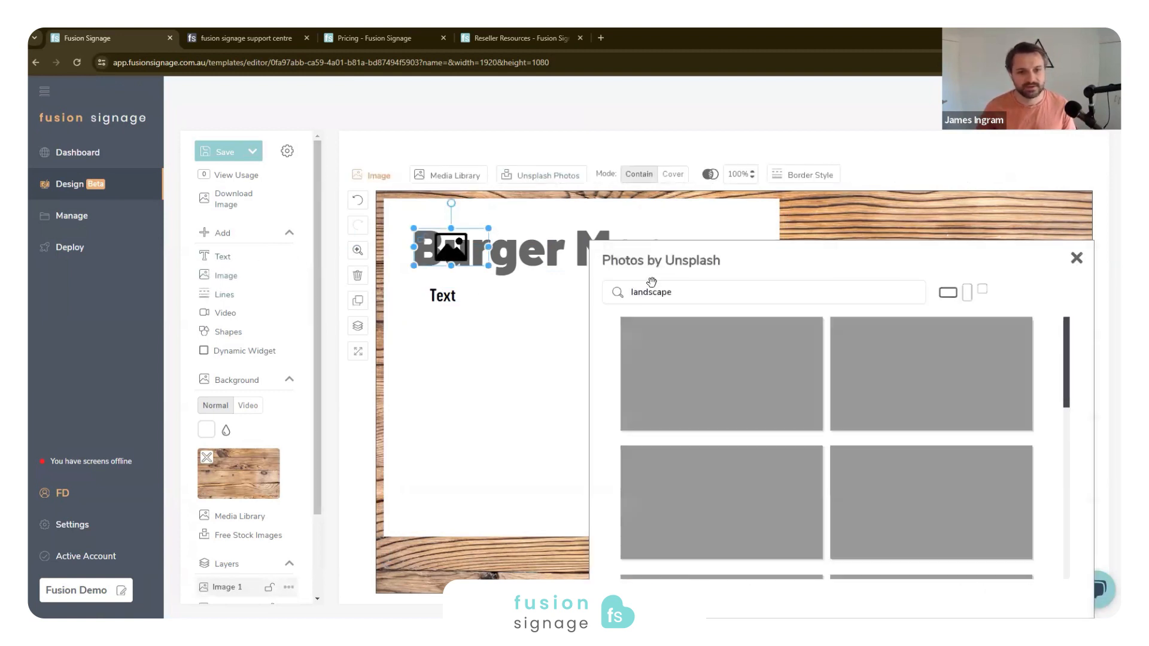
triple_click(718, 293)
text(Burger)
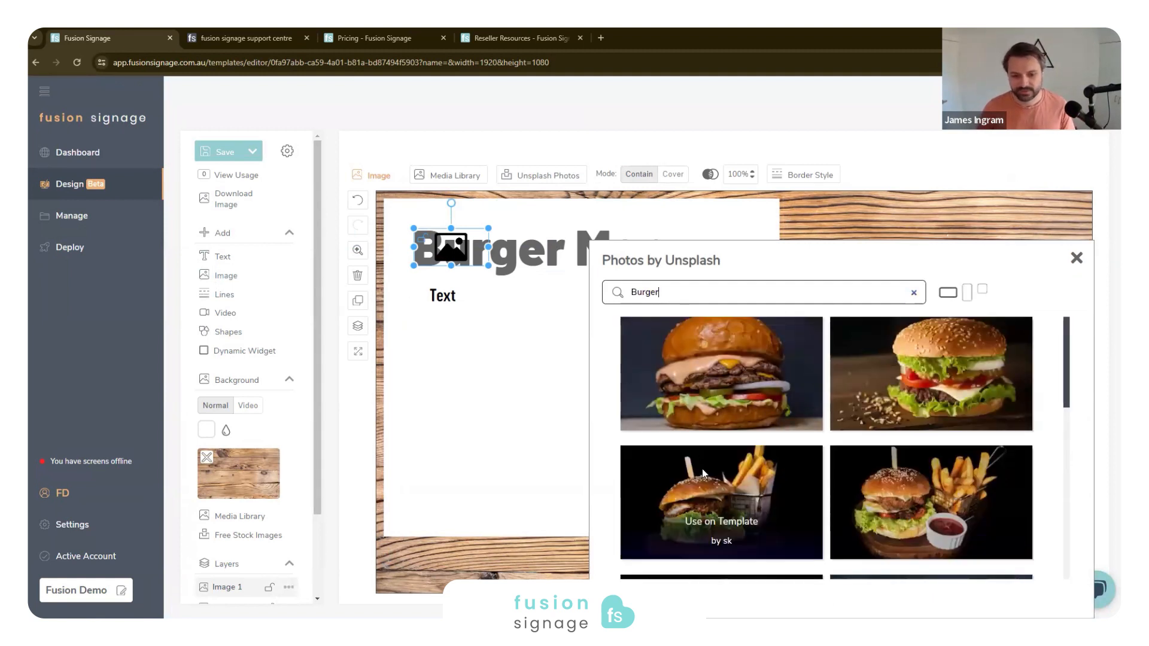
click(716, 393)
- Move and enlarge the burger photo to fill the area beside the white rectangle, and set its mode to Cover
drag(663, 245, 836, 209)
drag(884, 240, 1131, 564)
drag(957, 370, 978, 355)
click(735, 175)
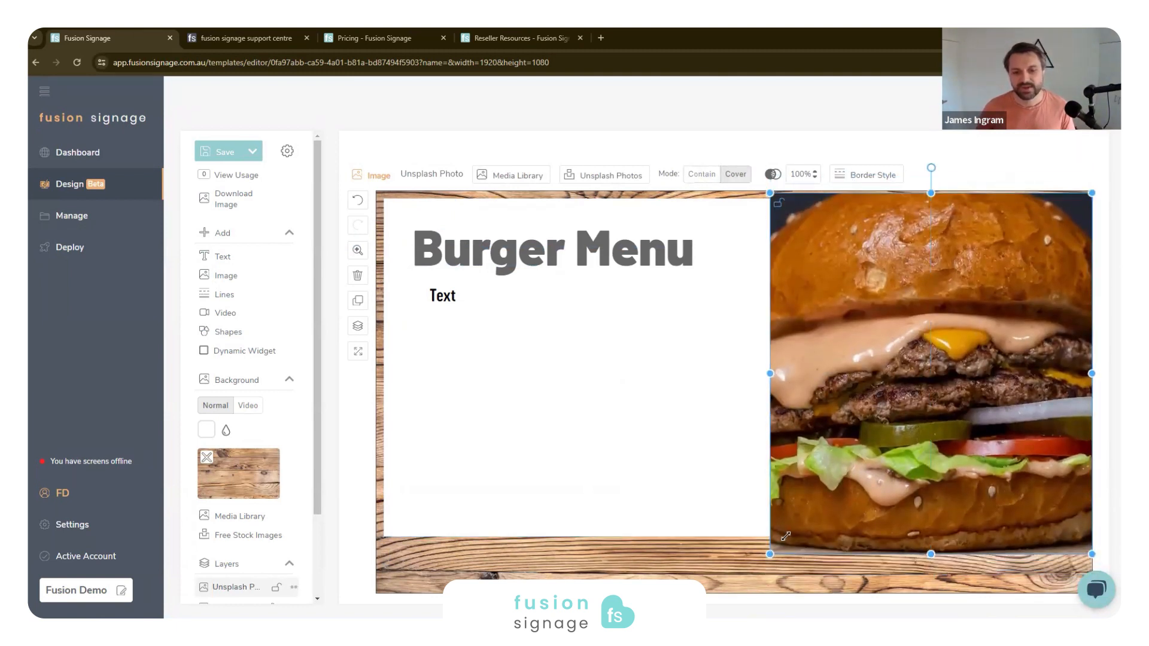
- Shrink the burger photo so it clears the white rectangle, and shift the rectangle slightly down behind the Burger Menu heading
drag(786, 536, 784, 532)
click(490, 347)
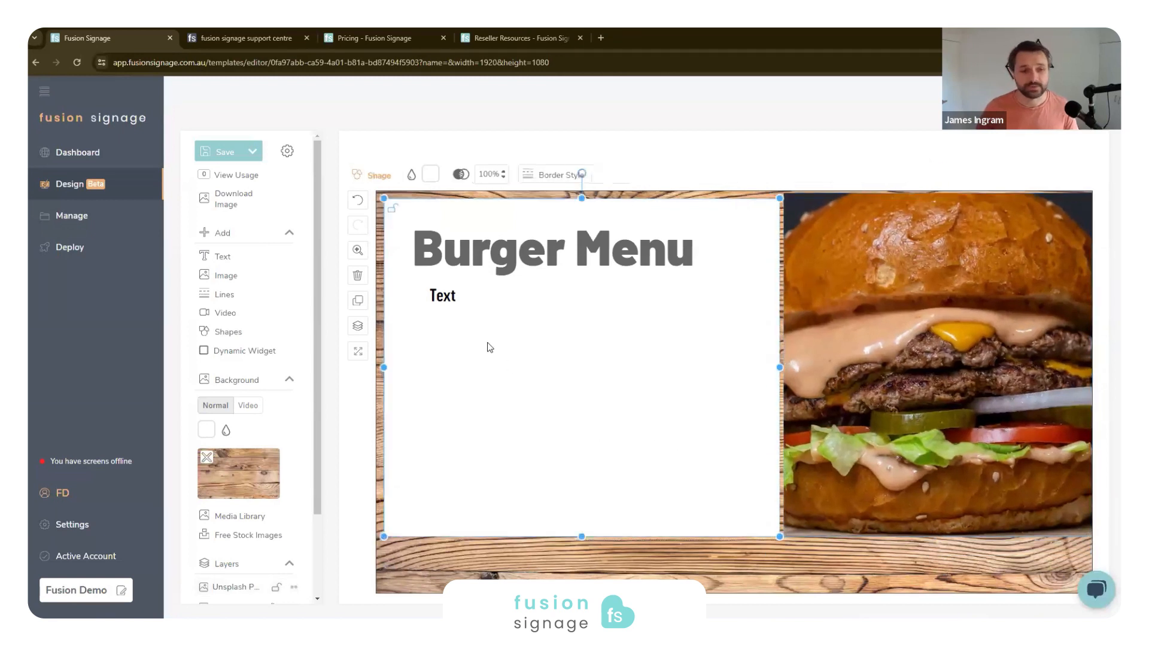
click(443, 296)
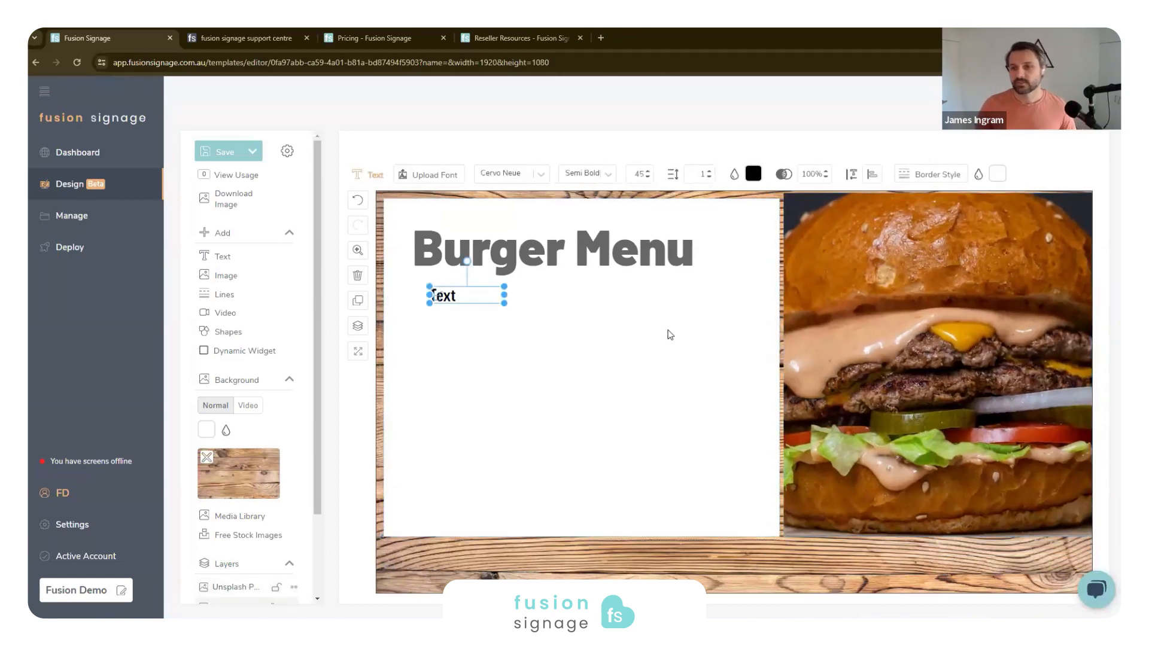
click(637, 387)
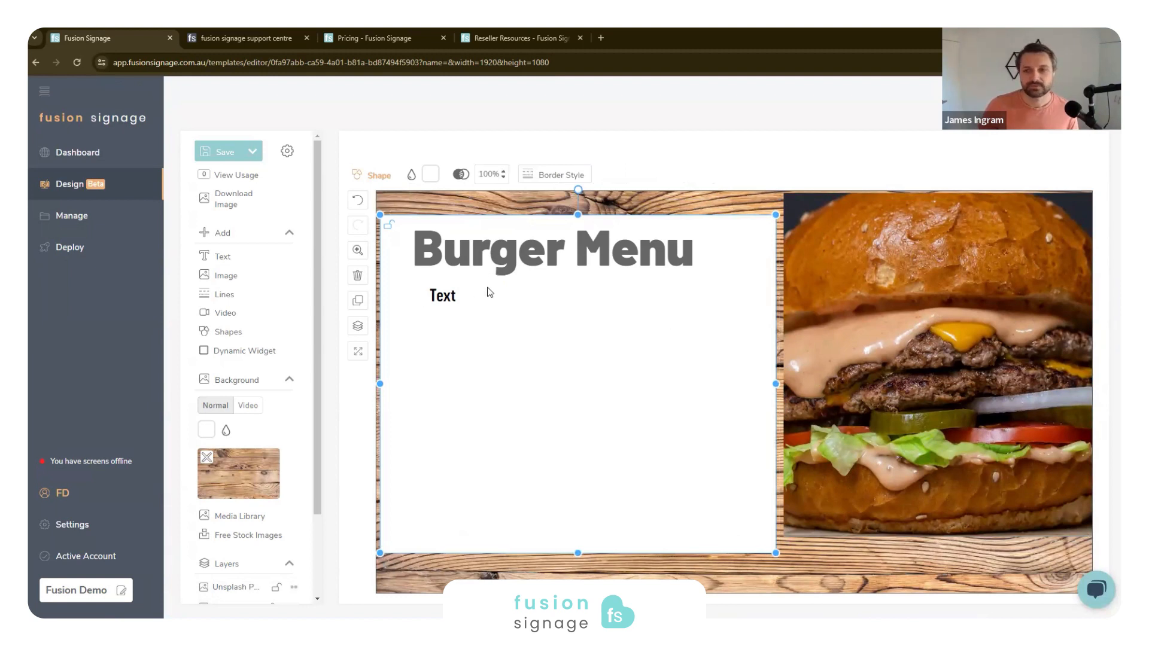
click(562, 261)
double_click(645, 260)
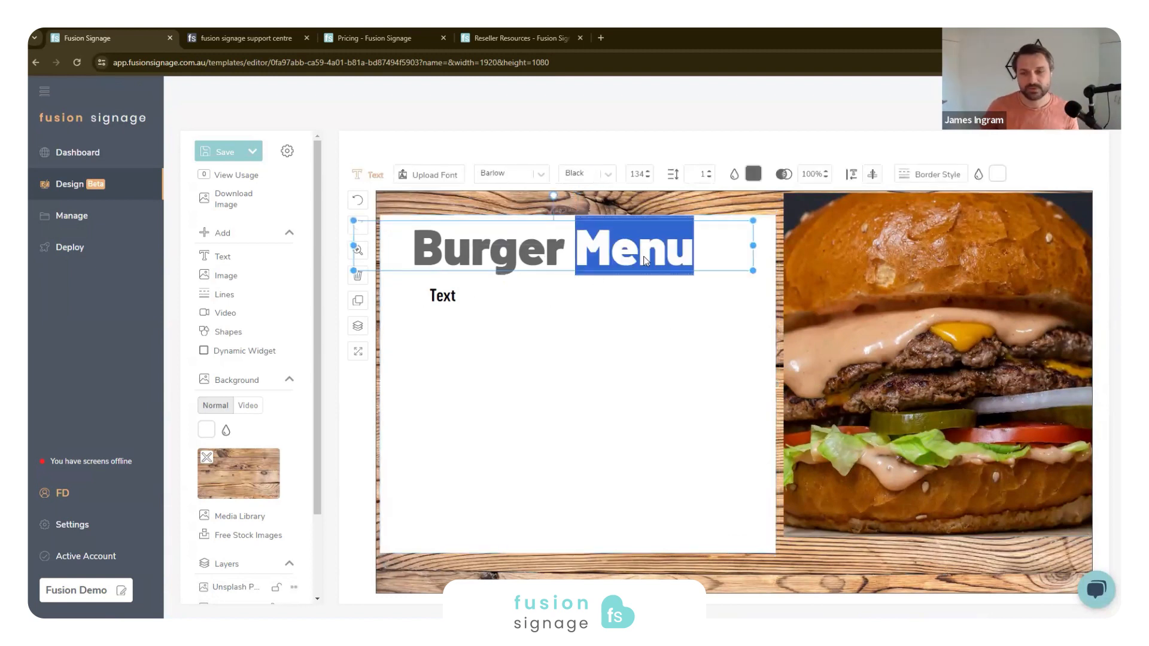
- Change the text beneath the heading to "$19", move it under the word "Menu", and narrow its text box
click(441, 297)
double_click(446, 297)
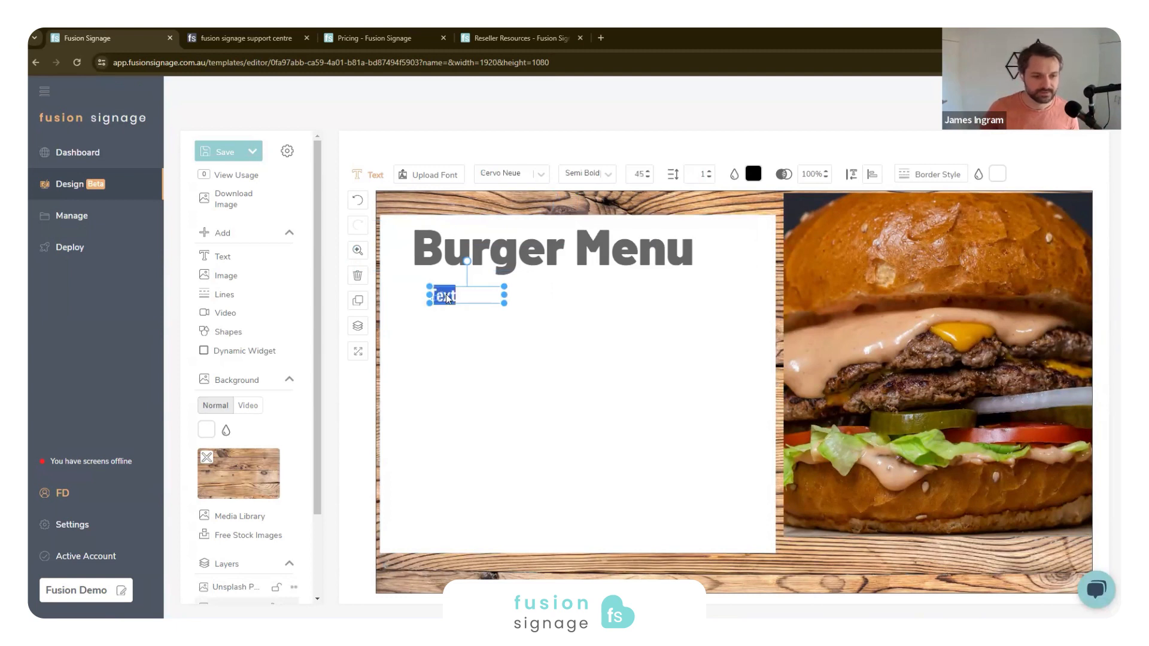
text($19)
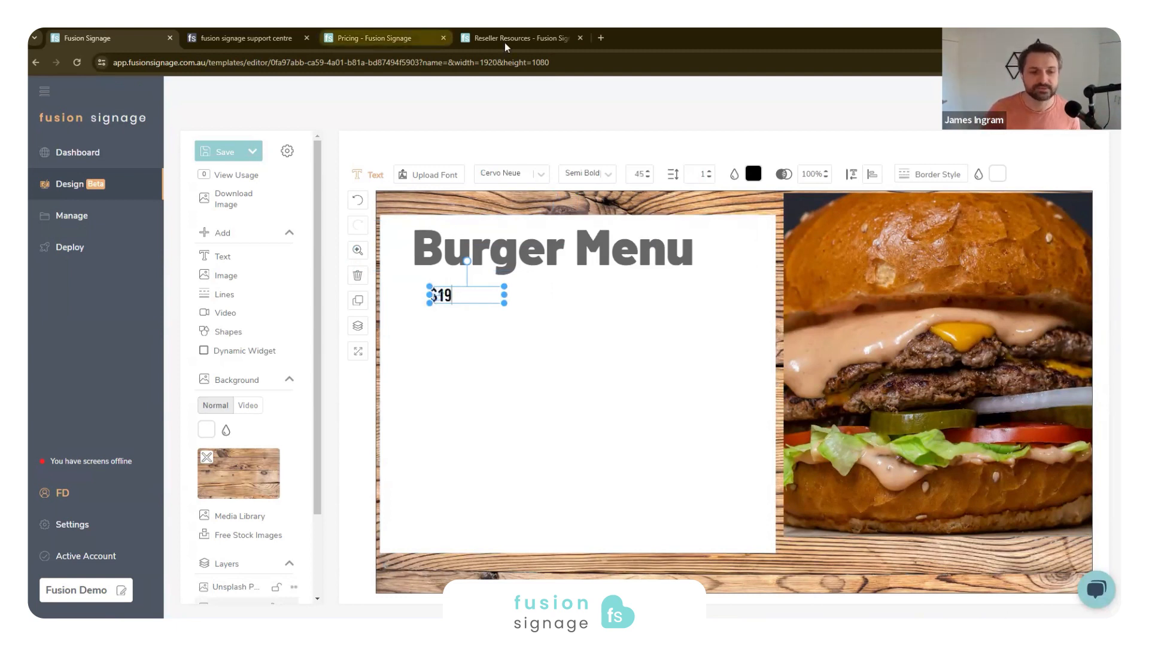
key(Escape)
drag(448, 300, 671, 306)
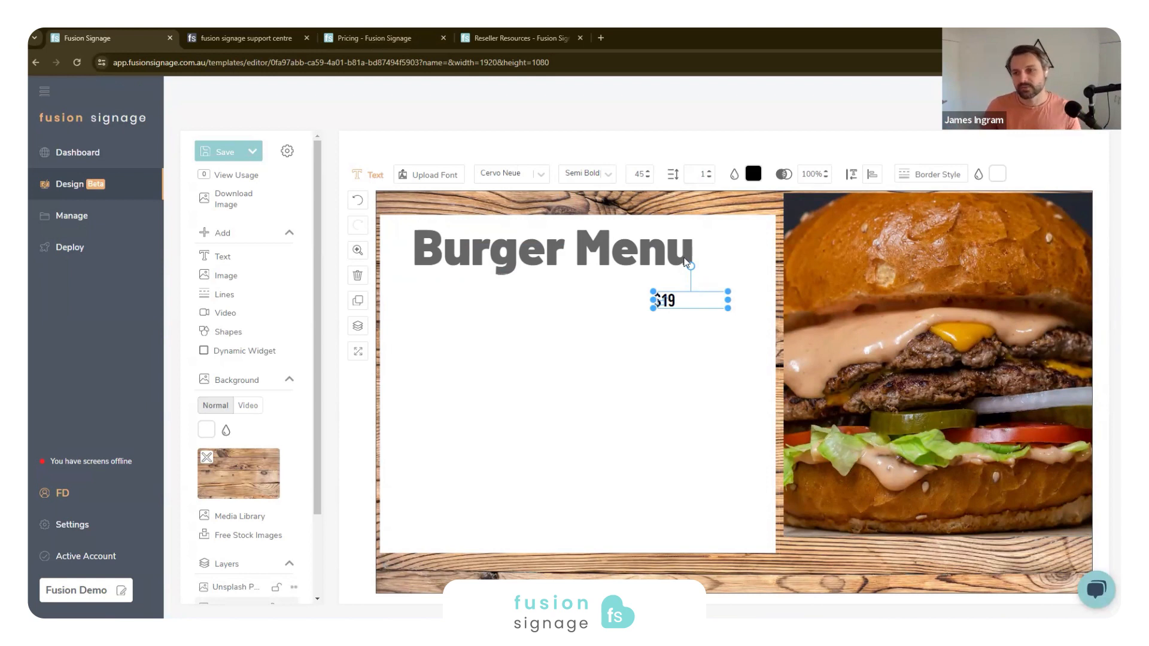
drag(724, 300, 690, 300)
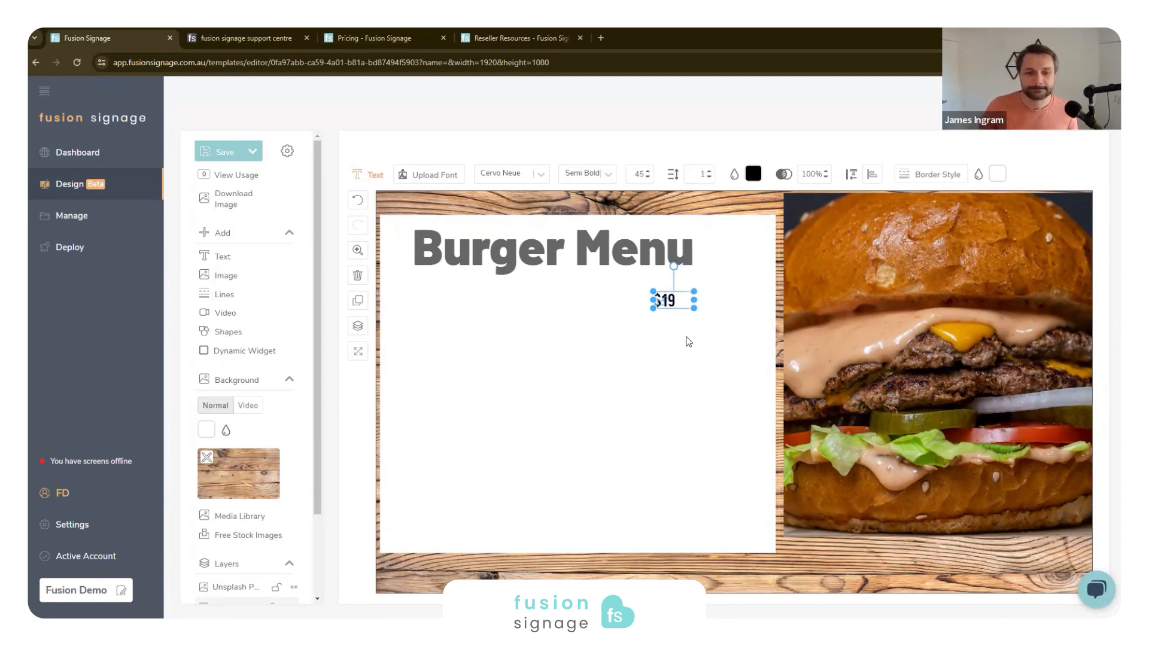
drag(687, 340, 685, 336)
- Add a clock widget, place it in the white rectangle's lower-right area, and review the other available dynamic widgets
click(252, 351)
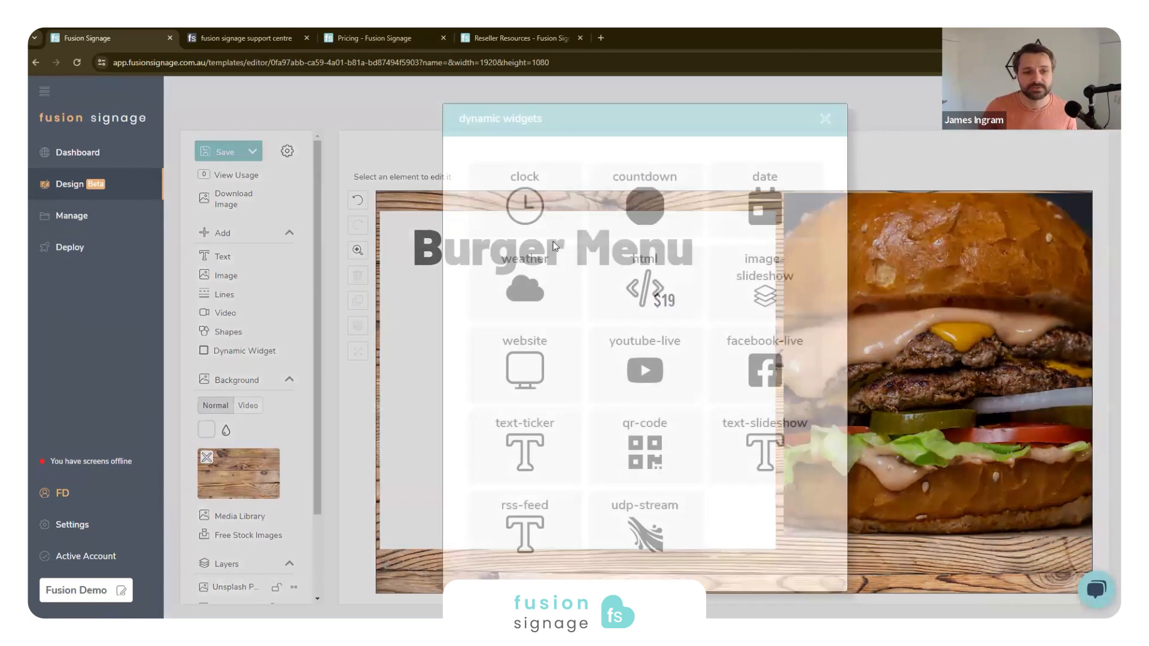
click(525, 199)
drag(473, 250, 685, 492)
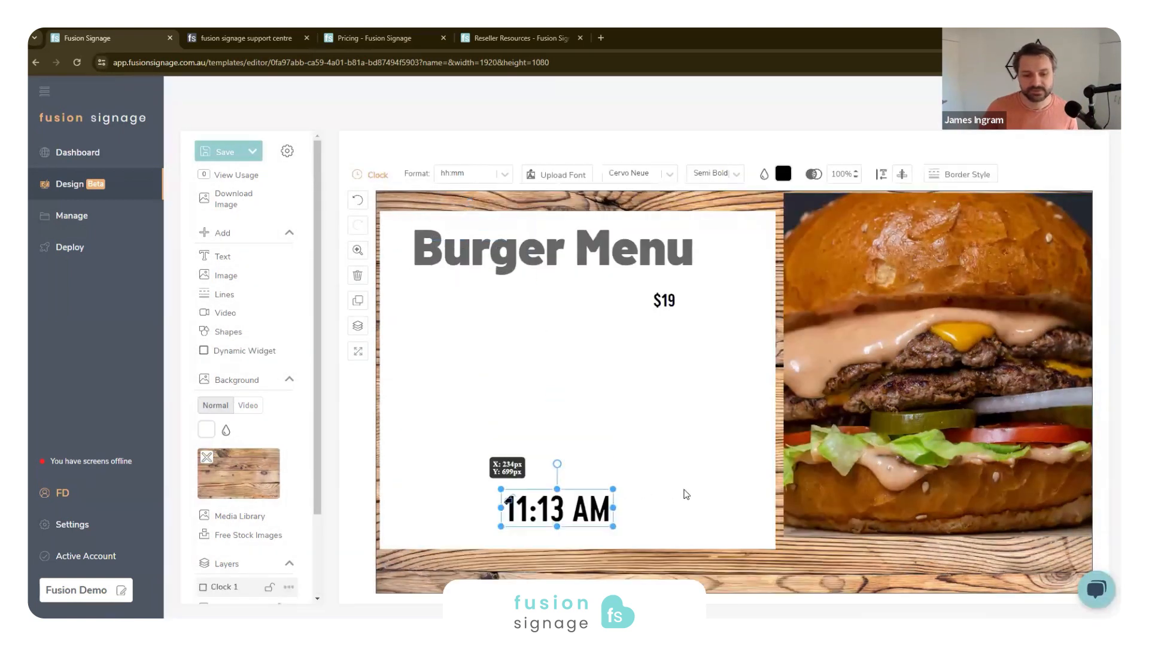
click(211, 354)
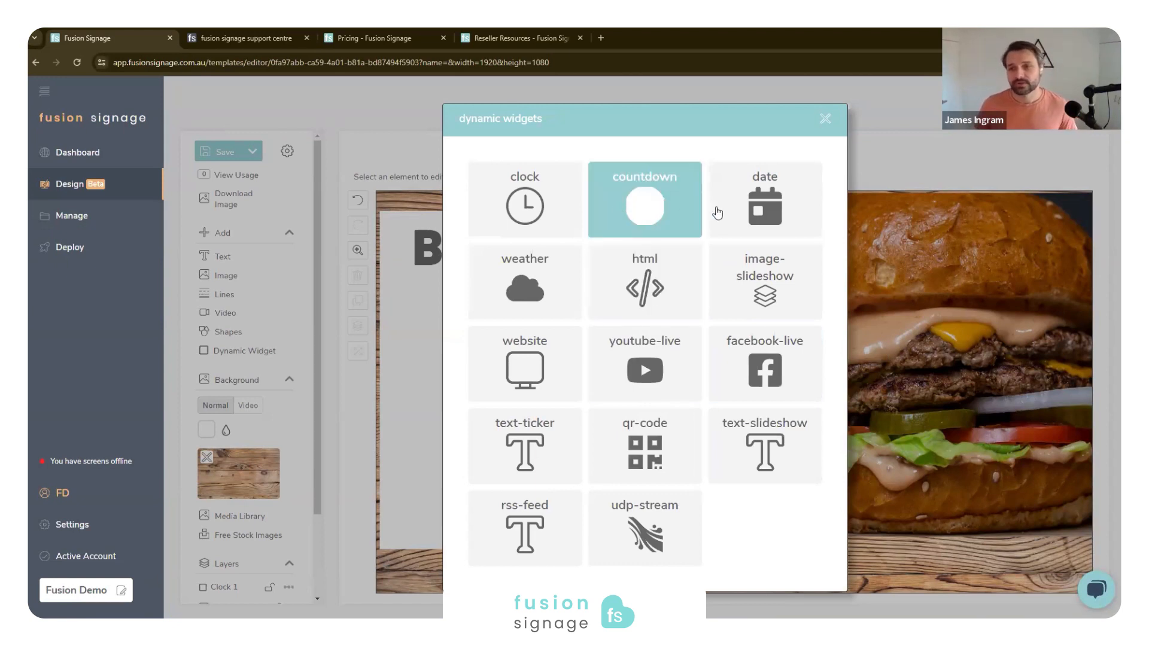
click(824, 123)
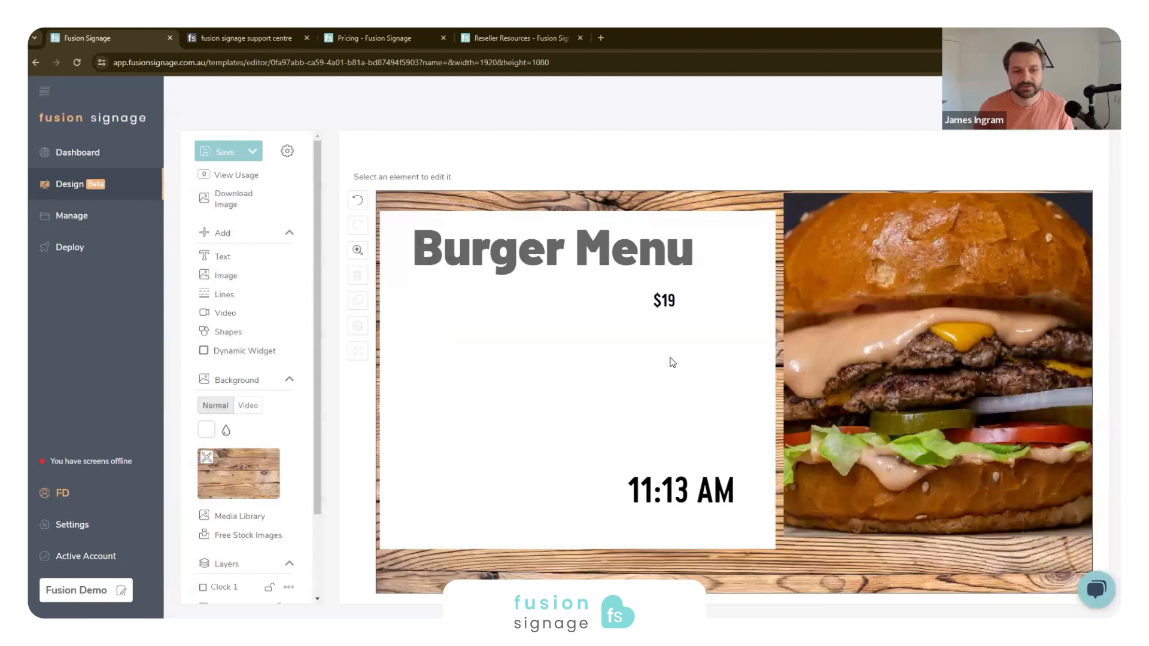
- Enlarge the $19 price to font size 92, tighten its text box, and position it a little lower beneath the heading
click(669, 309)
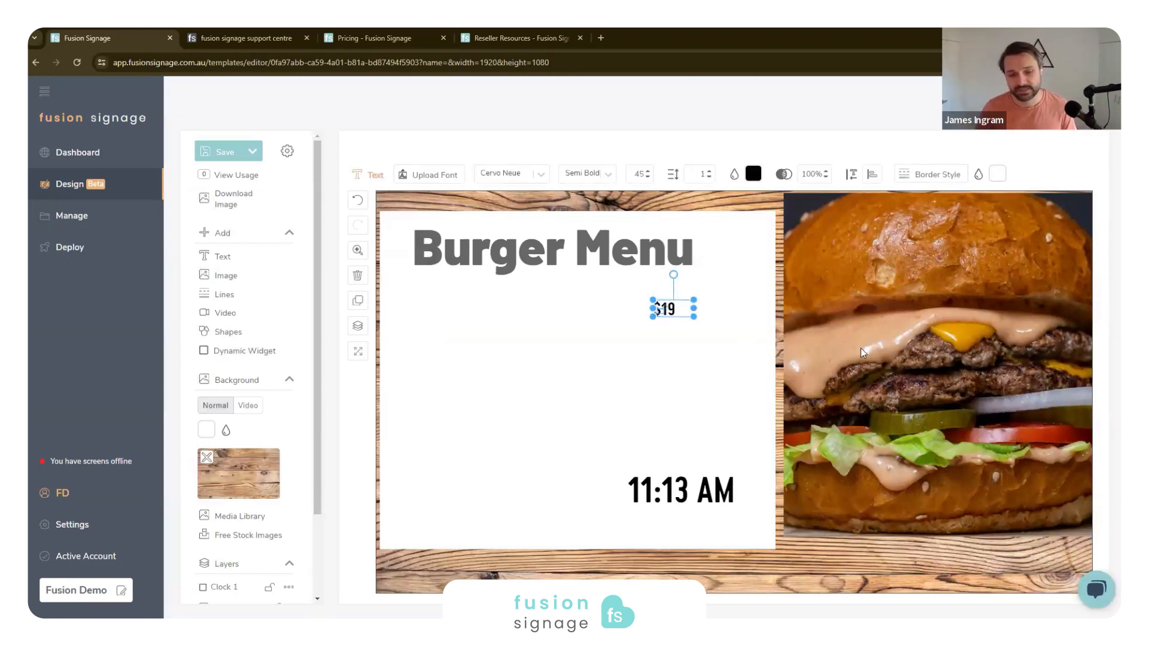
drag(691, 318, 683, 342)
double_click(682, 343)
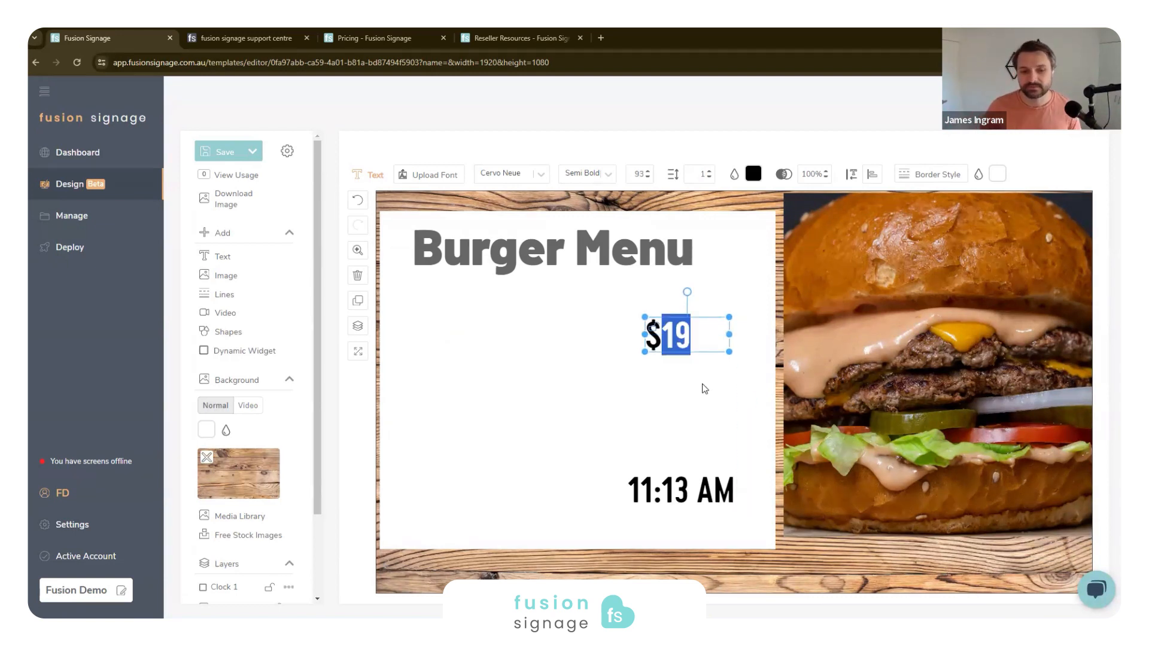
drag(711, 363, 681, 339)
click(684, 343)
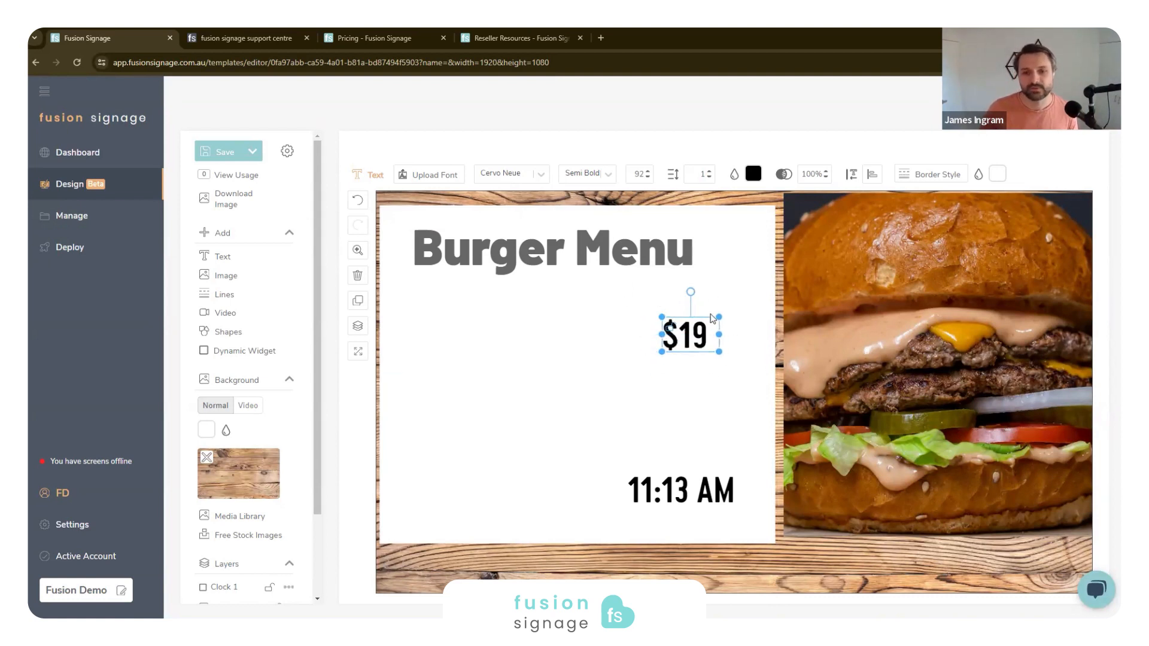
- Centre the Burger Menu heading over the white rectangle, and move the burger photo down to align with the rectangle's upper edge
click(721, 271)
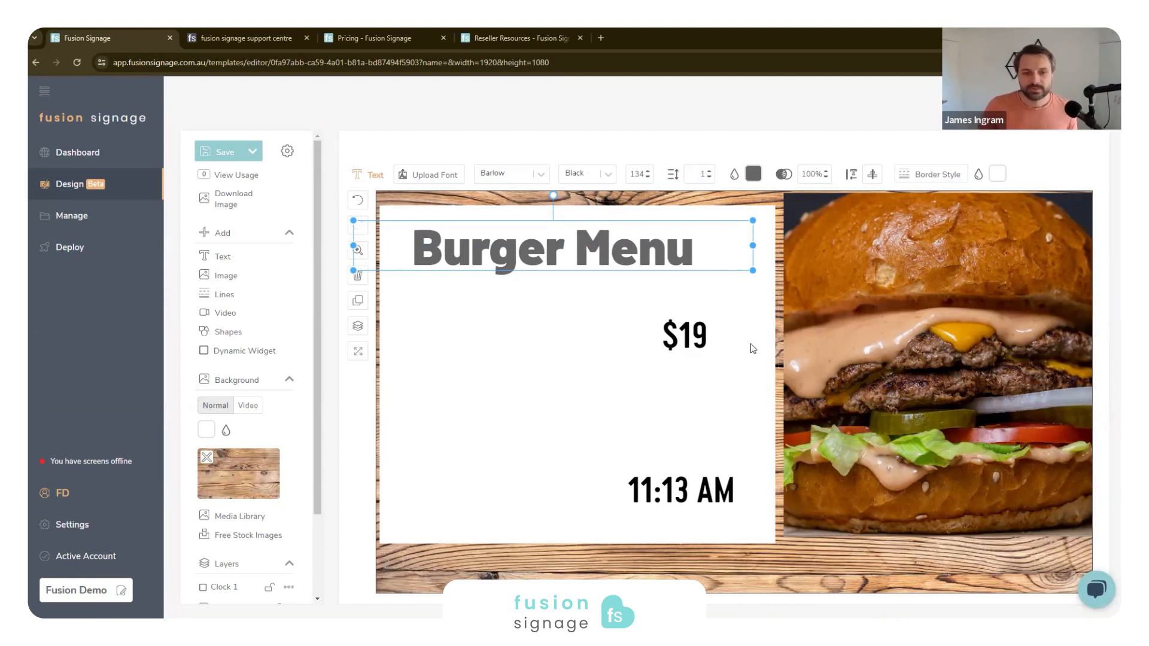
drag(645, 241, 673, 248)
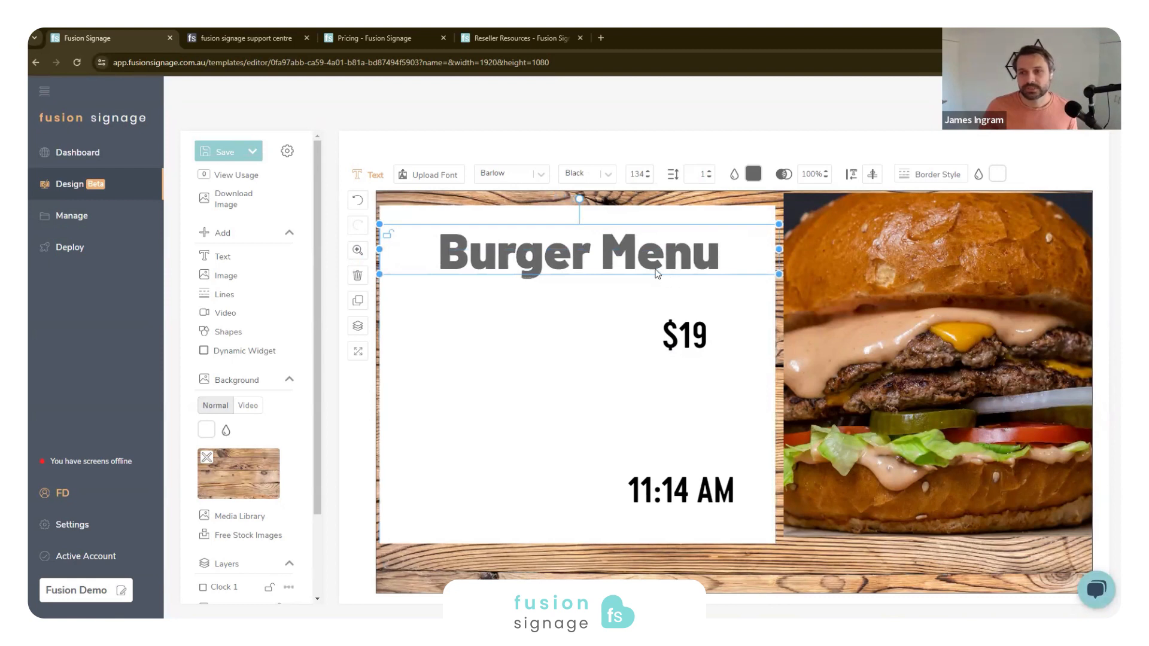
click(698, 339)
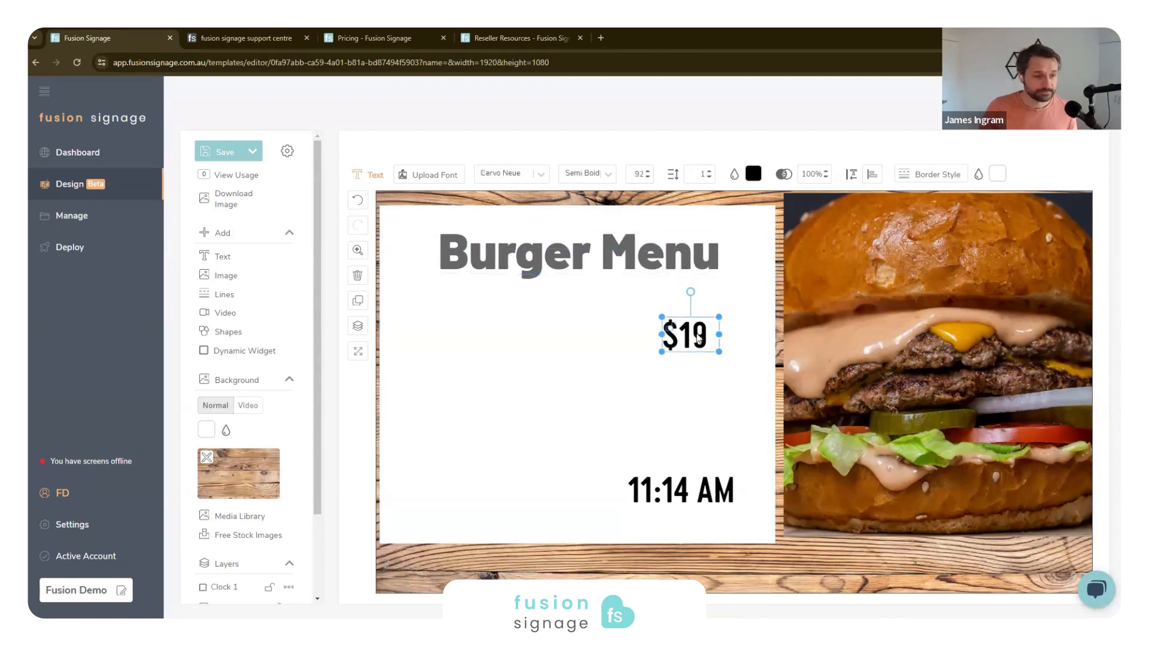
click(945, 344)
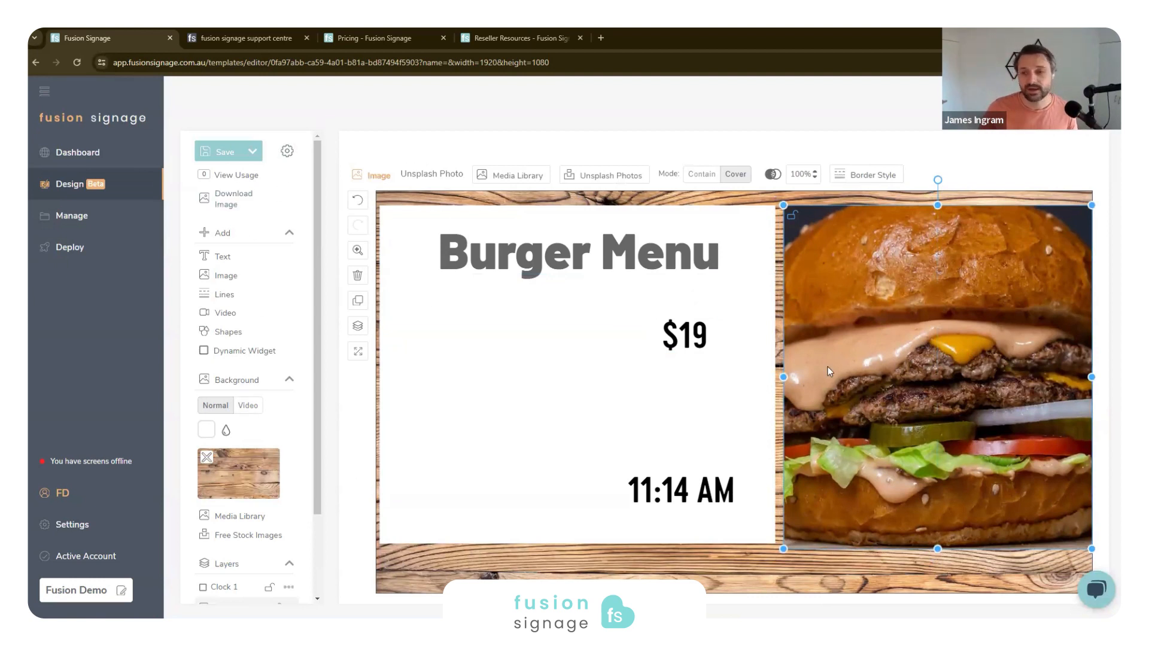
- Delete the burger photo and the Burger Menu heading from the canvas, and close the media library
double_click(844, 362)
key(Delete)
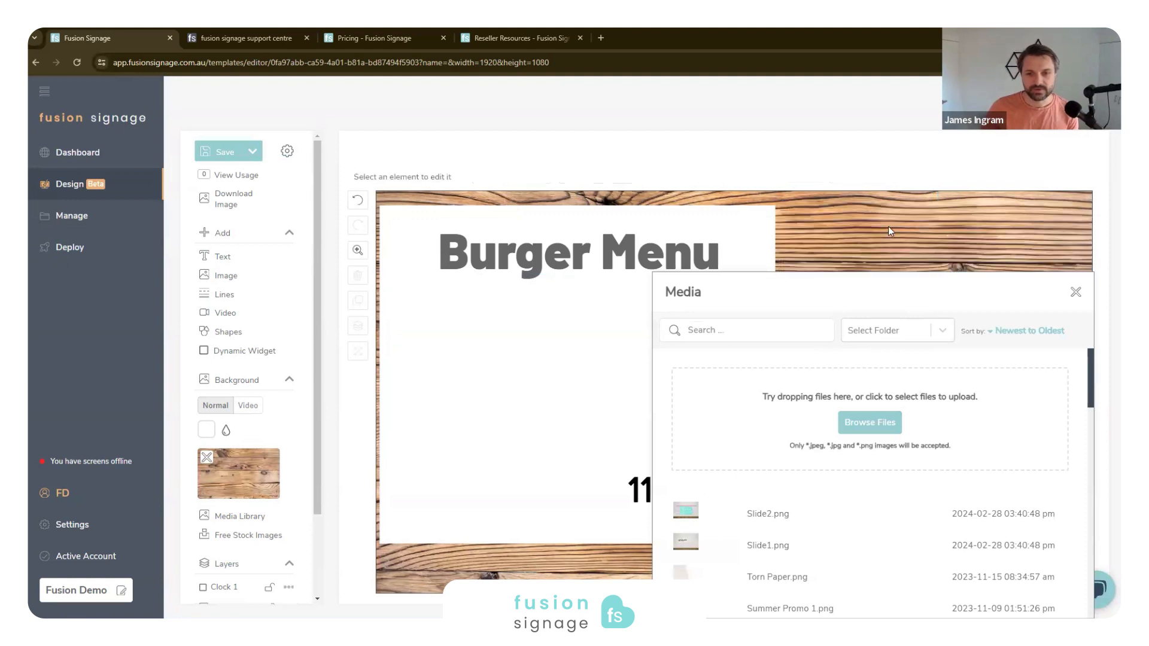
click(727, 235)
key(Delete)
click(1075, 292)
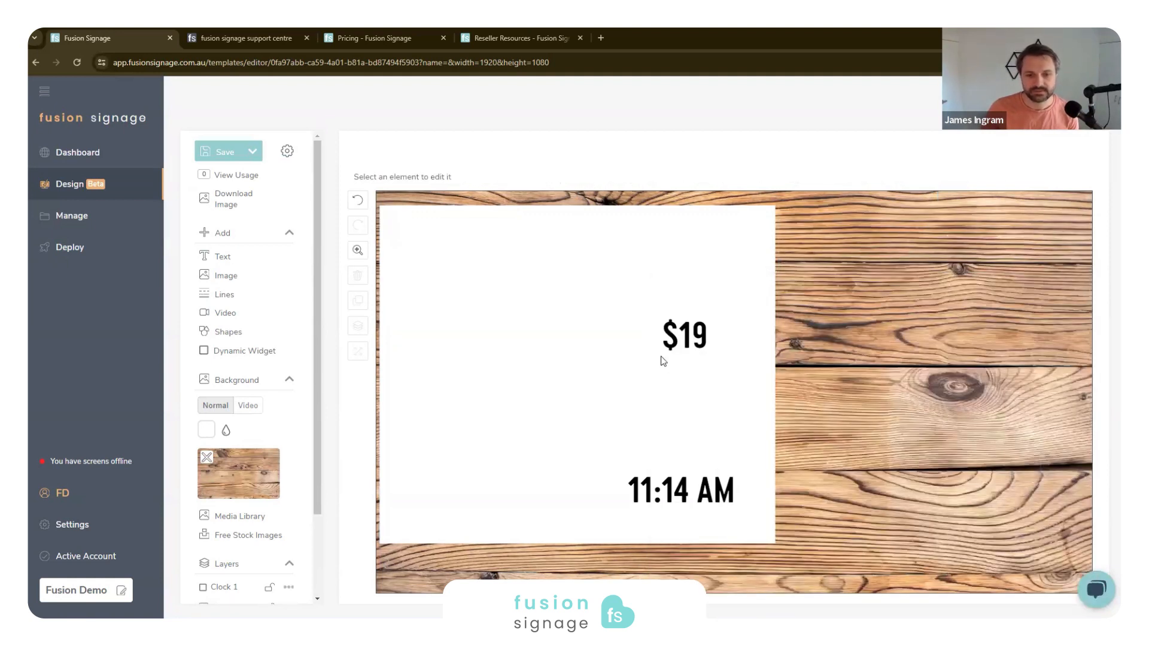
- Move the clock to the canvas's upper-right corner, and shrink the white rectangle to fit behind it
drag(676, 484, 1029, 211)
click(692, 431)
drag(644, 478, 973, 424)
drag(694, 530, 954, 244)
- Delete the $19 price text and remove the wooden background image from the design
click(685, 336)
key(Delete)
click(207, 457)
- Make the design's background transparent in the design settings
click(286, 150)
click(659, 325)
click(527, 320)
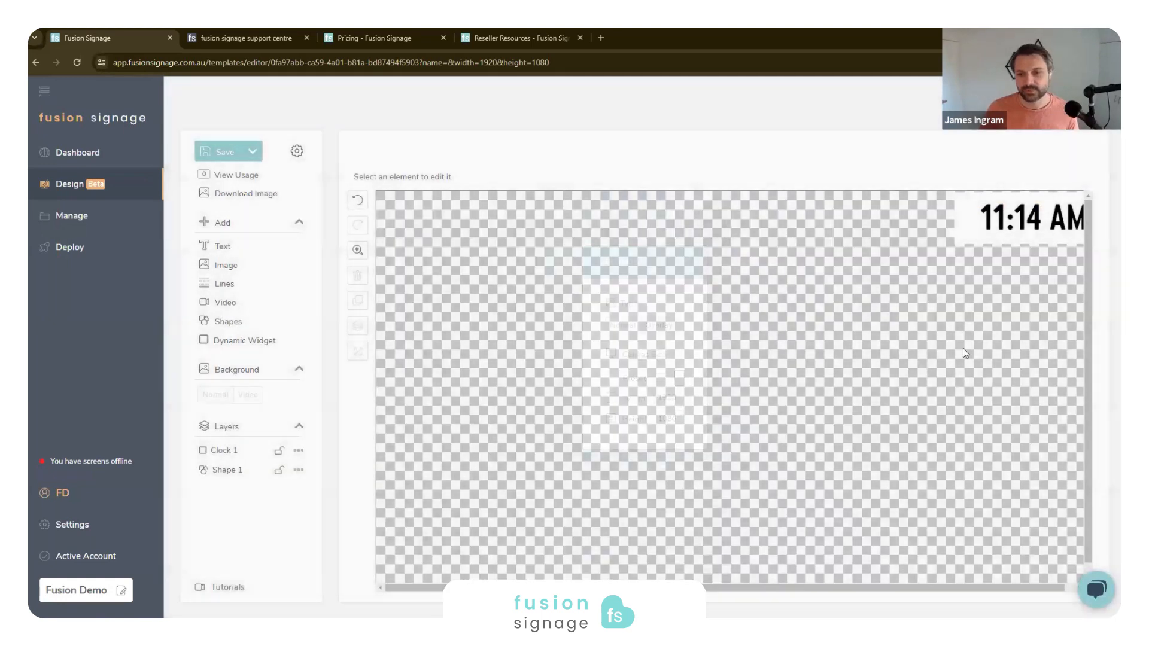
- Nudge the white rectangle so it frames the clock in the canvas's upper-right corner
click(970, 233)
mouse_move(968, 229)
mouse_down()
mouse_move(968, 218)
mouse_move(967, 229)
mouse_up()
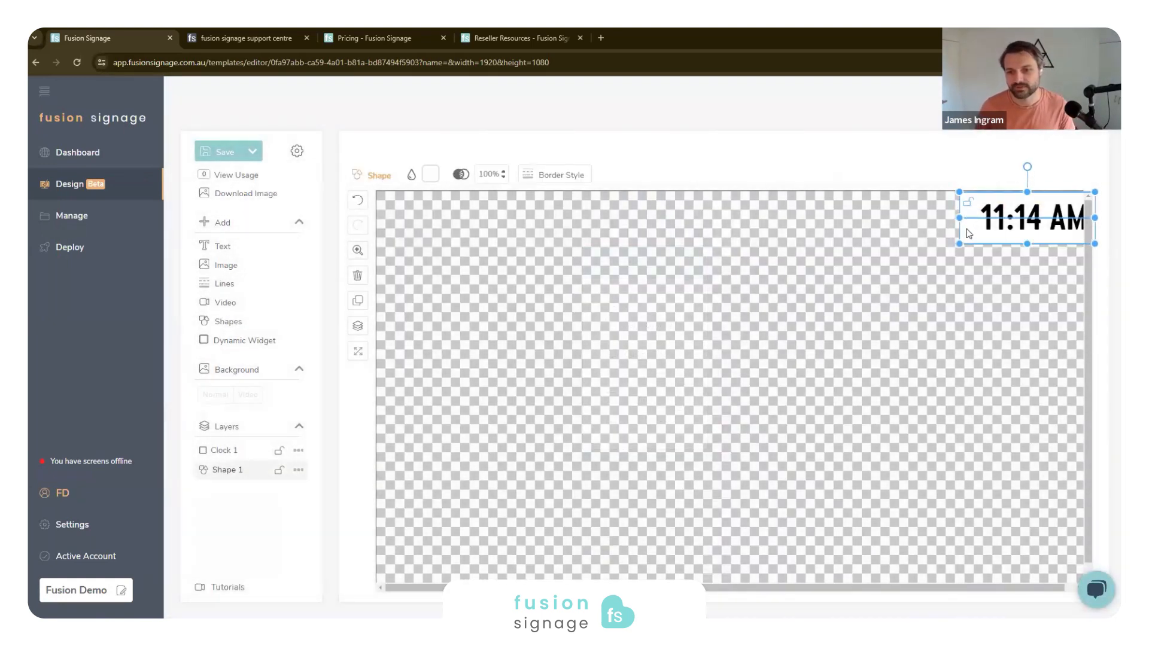
click(994, 231)
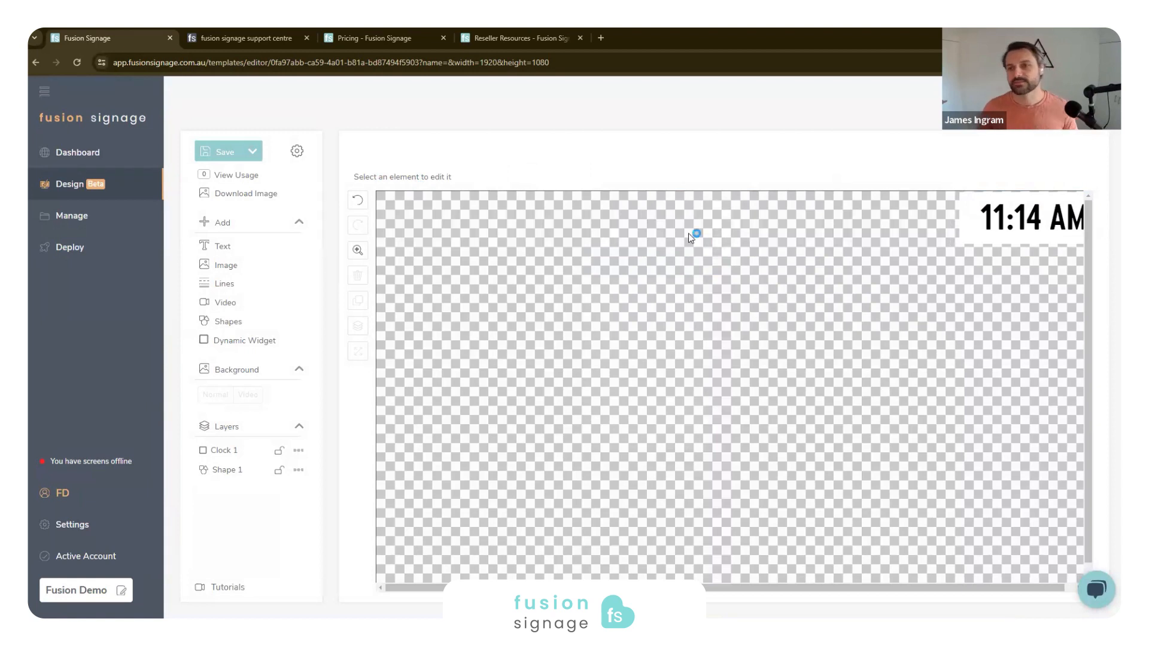
- Save the design as "White Top Clock" in a chosen folder, and dismiss the account notice
click(238, 152)
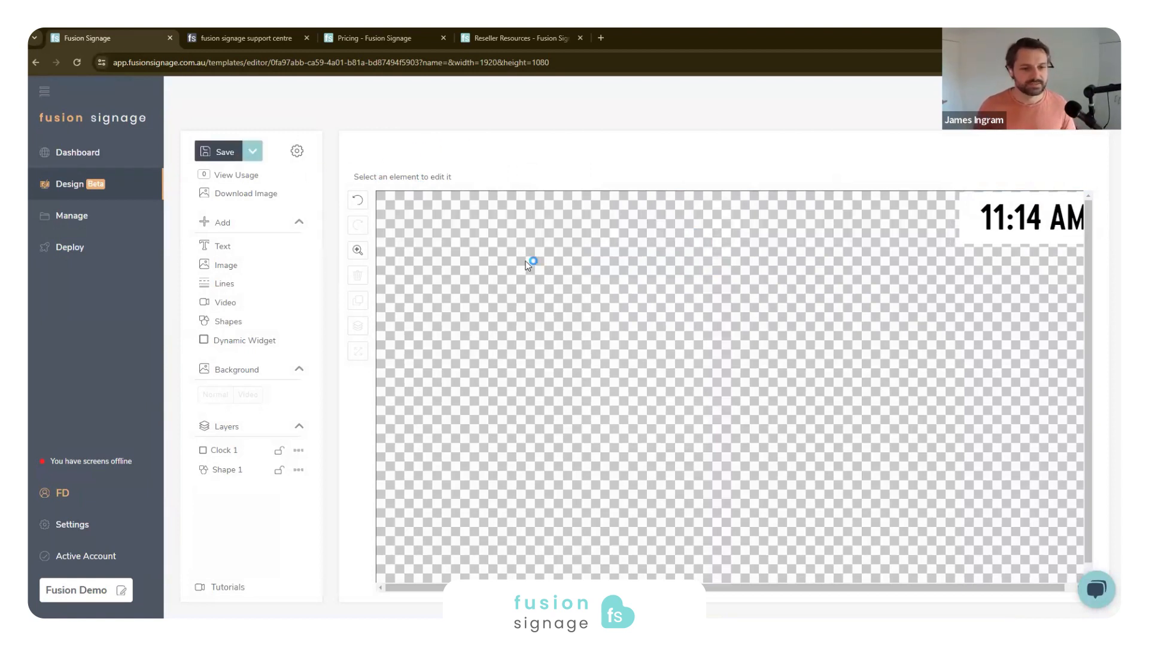
click(512, 332)
text(White Top)
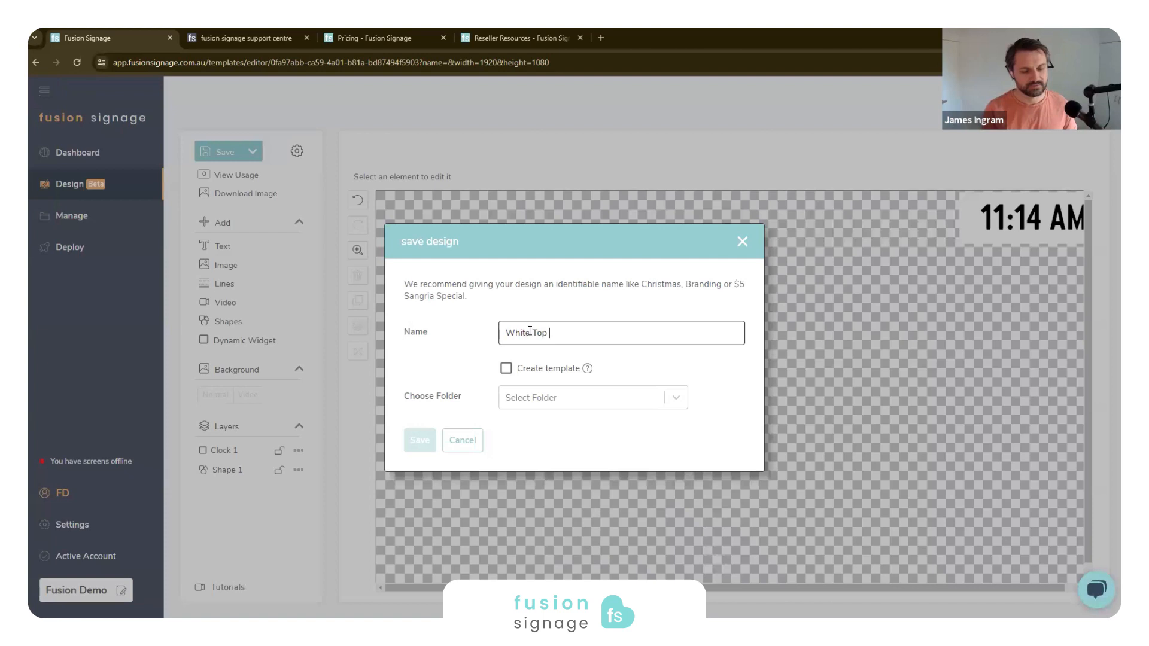
click(520, 397)
click(523, 431)
click(419, 440)
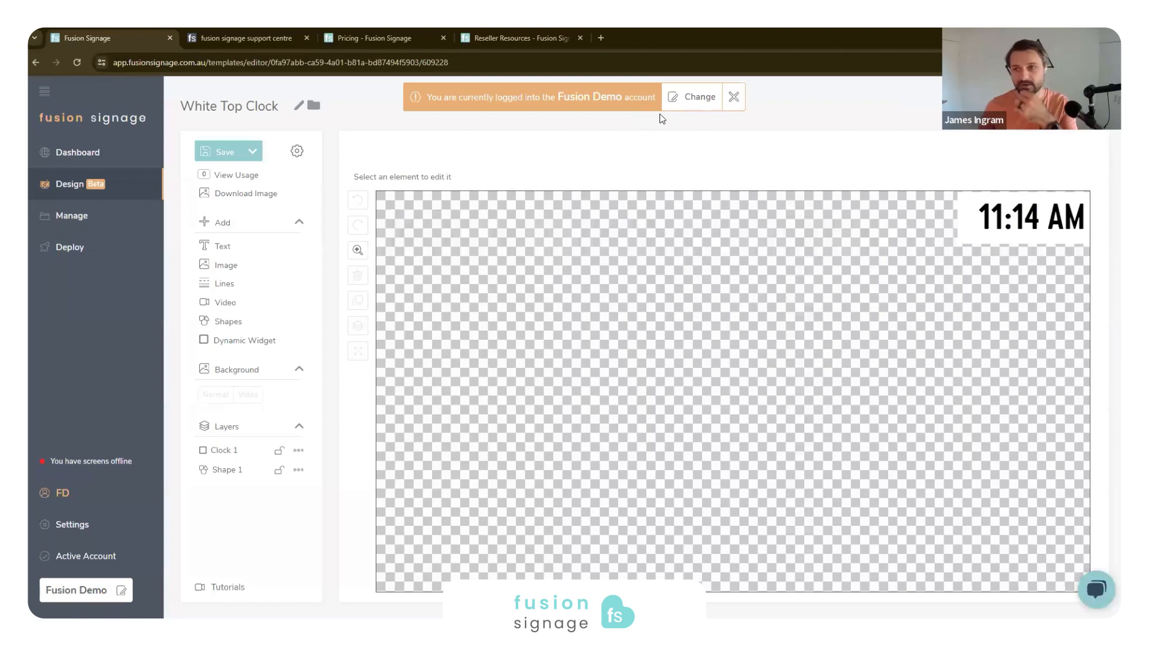
click(733, 100)
- Open the Manage area and review the types of media, playlists and schedules that can be added
click(79, 219)
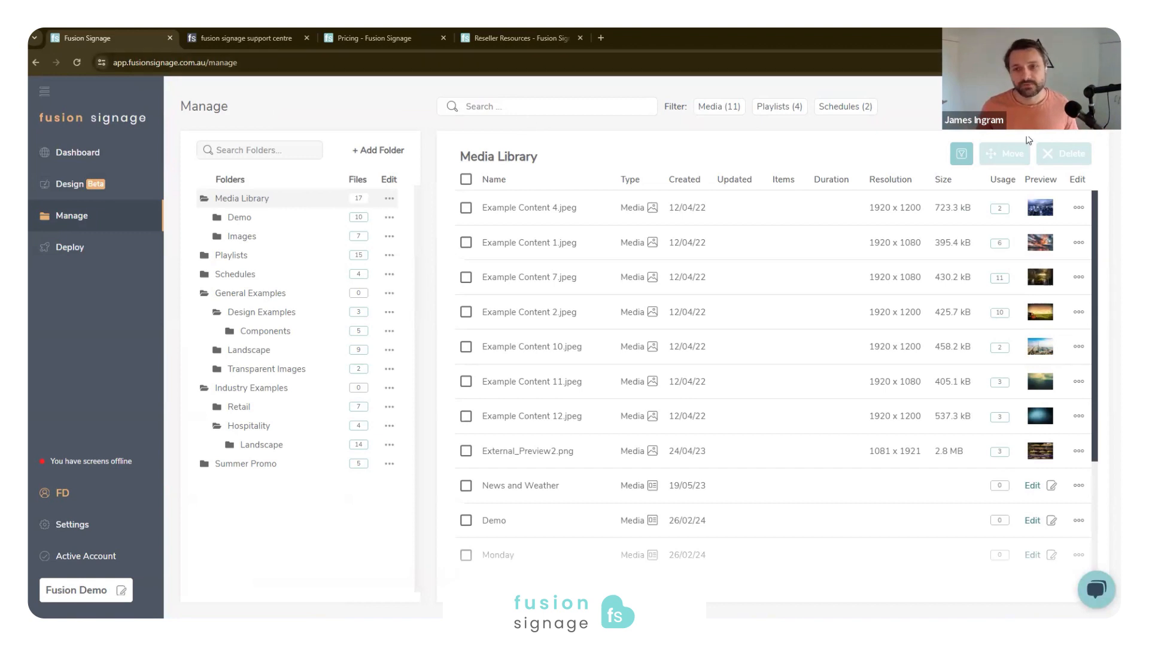
click(1071, 106)
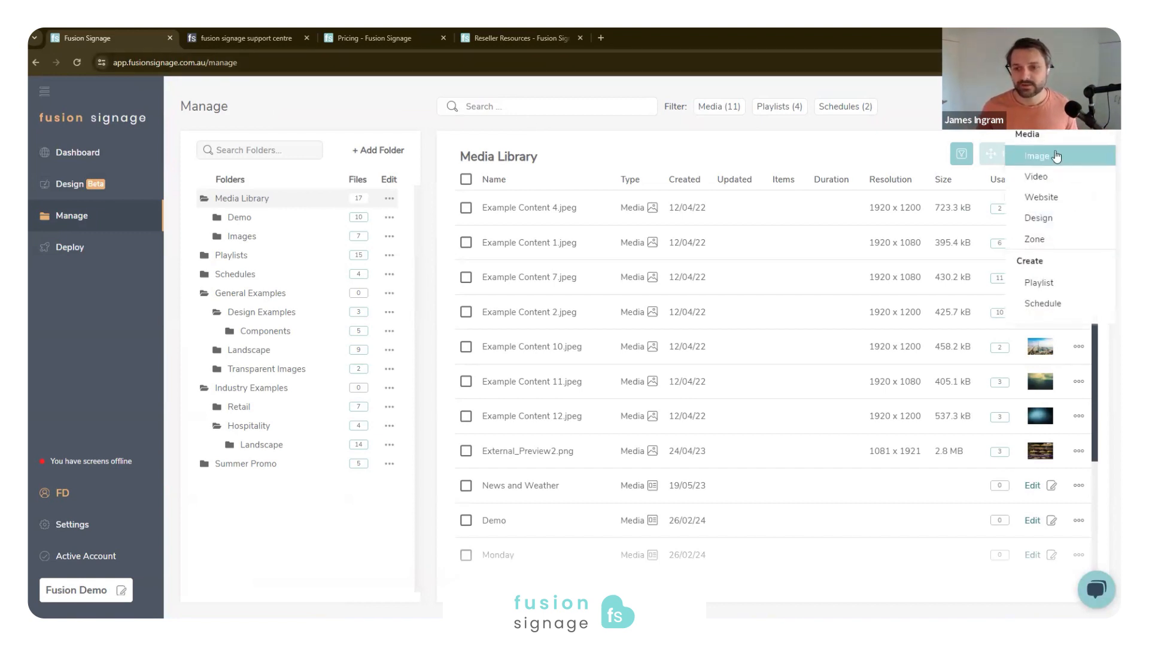
click(936, 124)
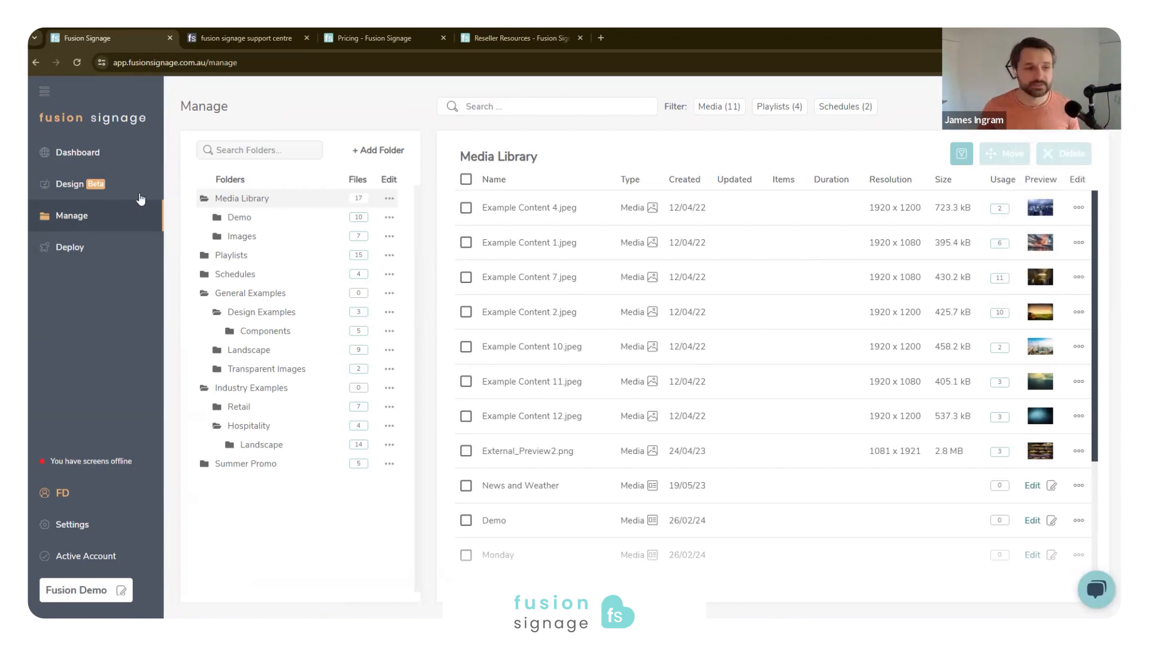
- Collapse the Media Library, Industry Examples and General Examples folders in the folder tree
click(204, 198)
click(205, 255)
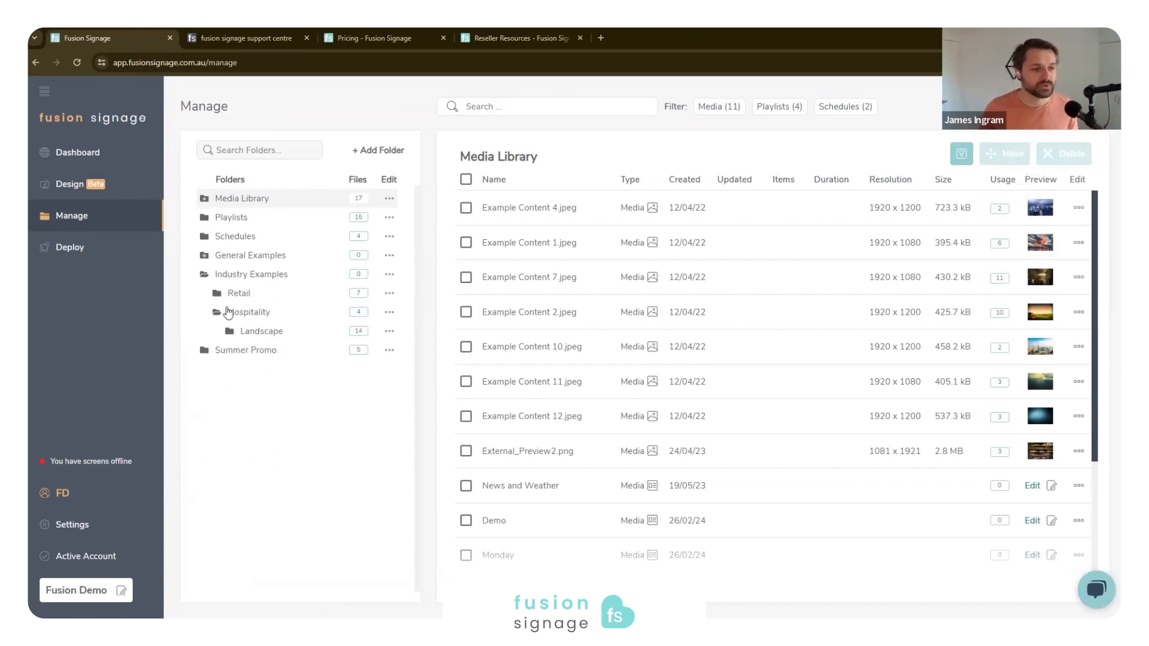
click(204, 274)
click(204, 255)
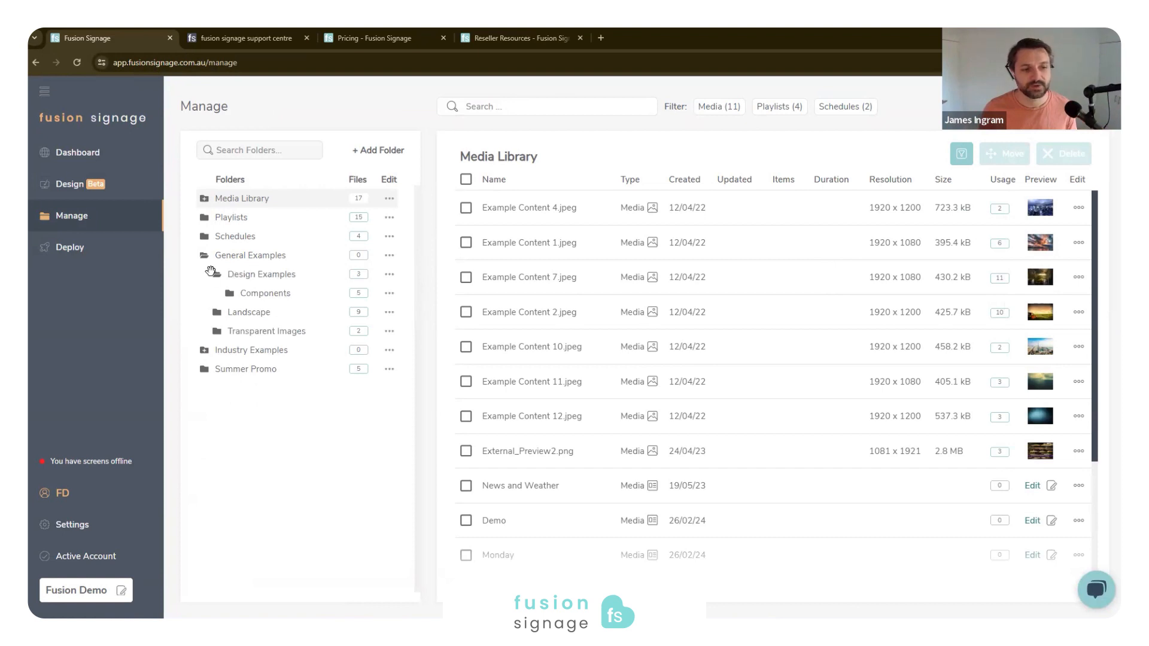
click(204, 255)
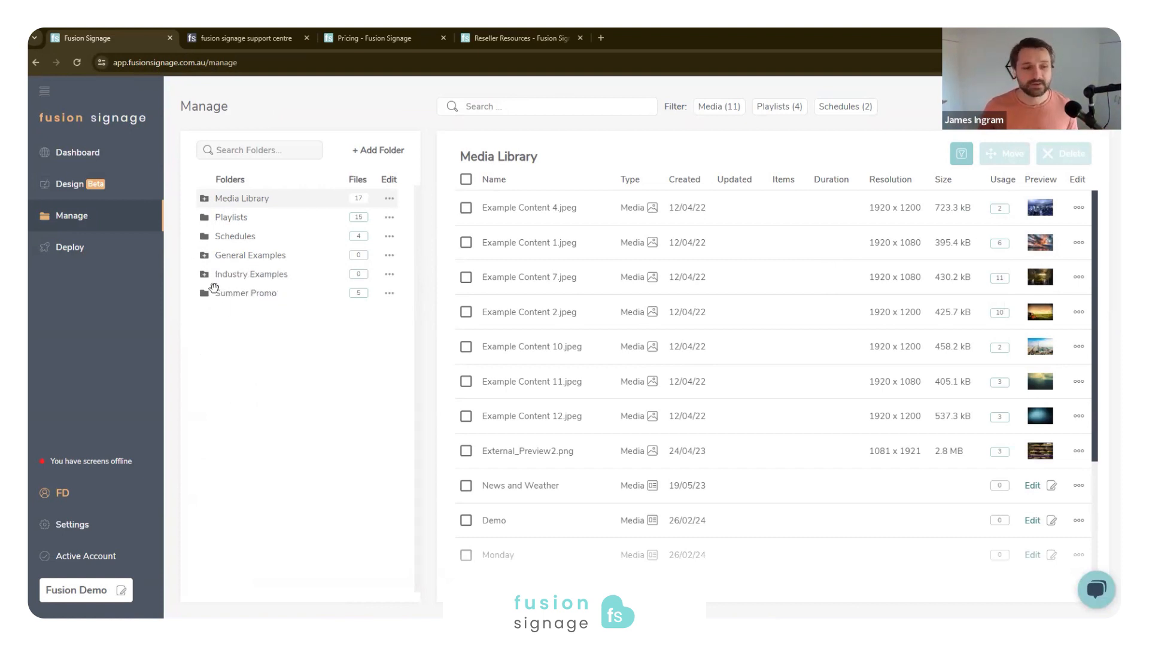
- Create a new playlist named "Screen 2 Test" in the Summer Promo folder
click(225, 294)
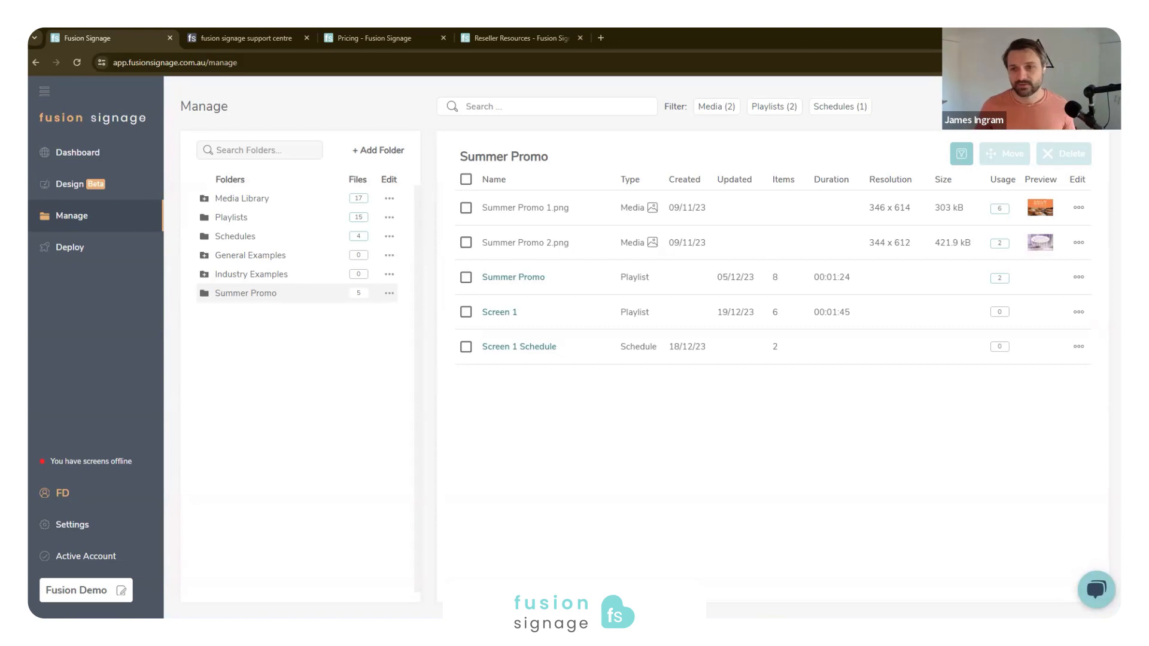
click(1065, 108)
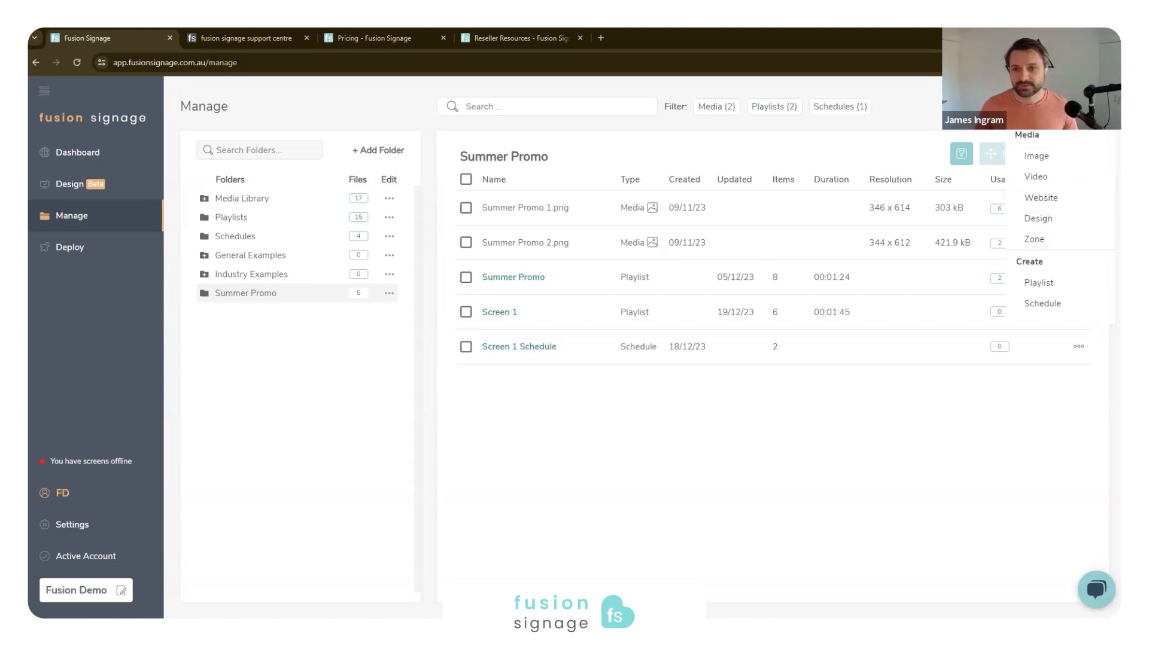
click(1052, 290)
click(463, 364)
text(Screen 2 Test)
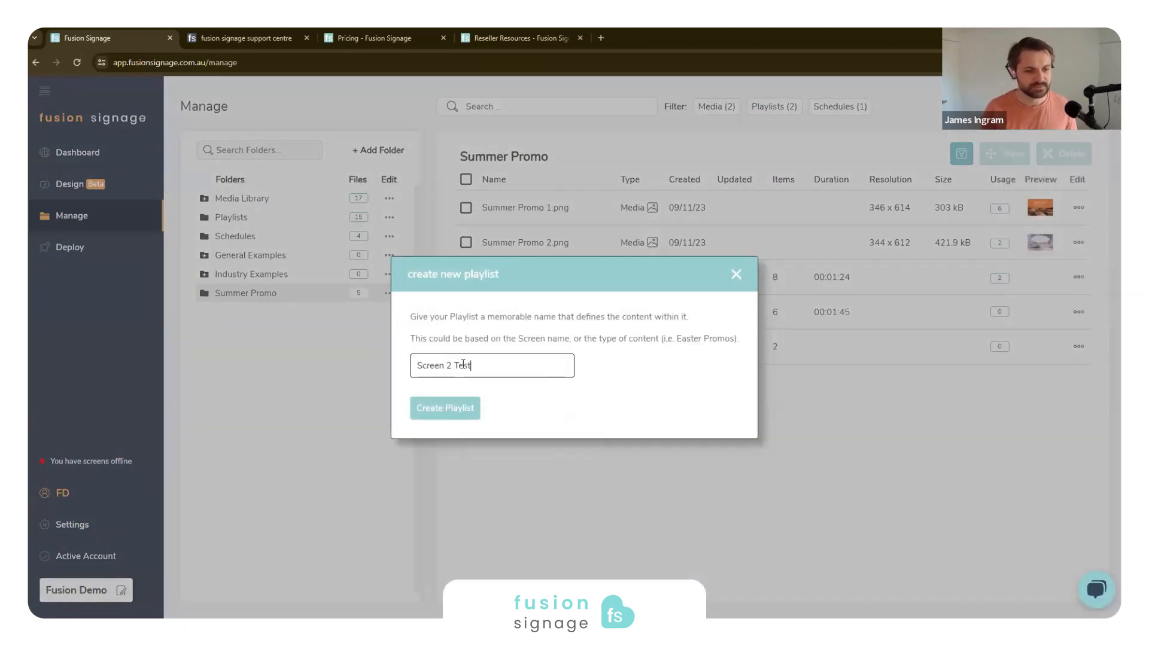
click(461, 410)
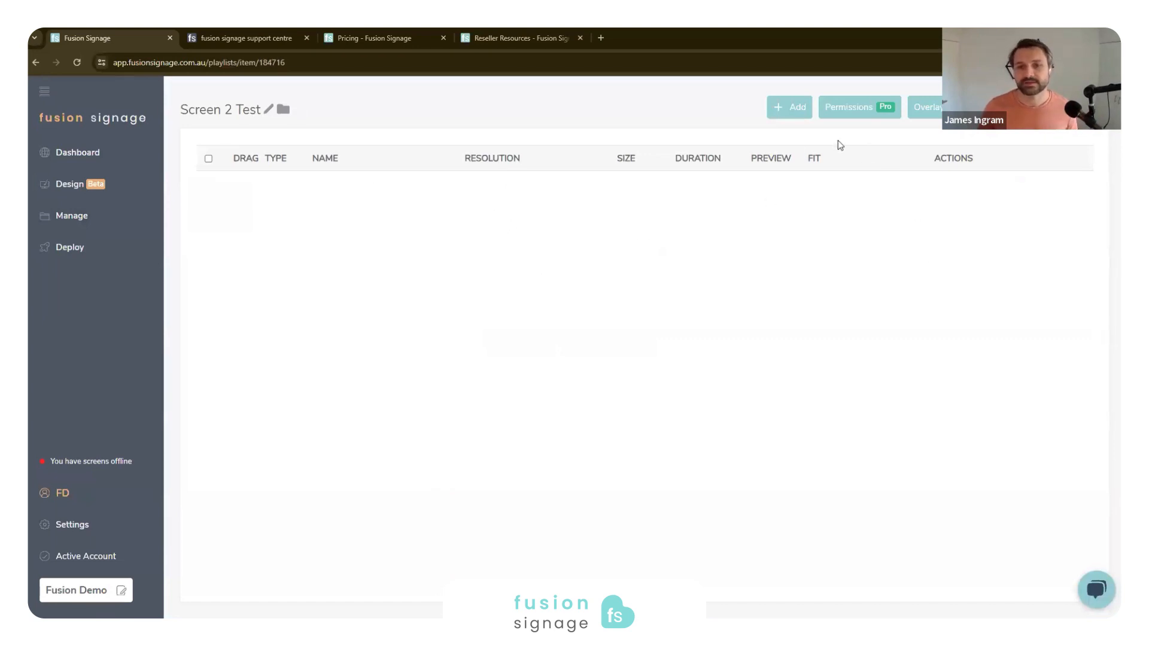
- Add test.mp4, Wax Paper Still Export.png, BG.png, TWE-Yiros.png and Example Content 4.jpeg to the playlist from the media library
click(785, 108)
click(766, 143)
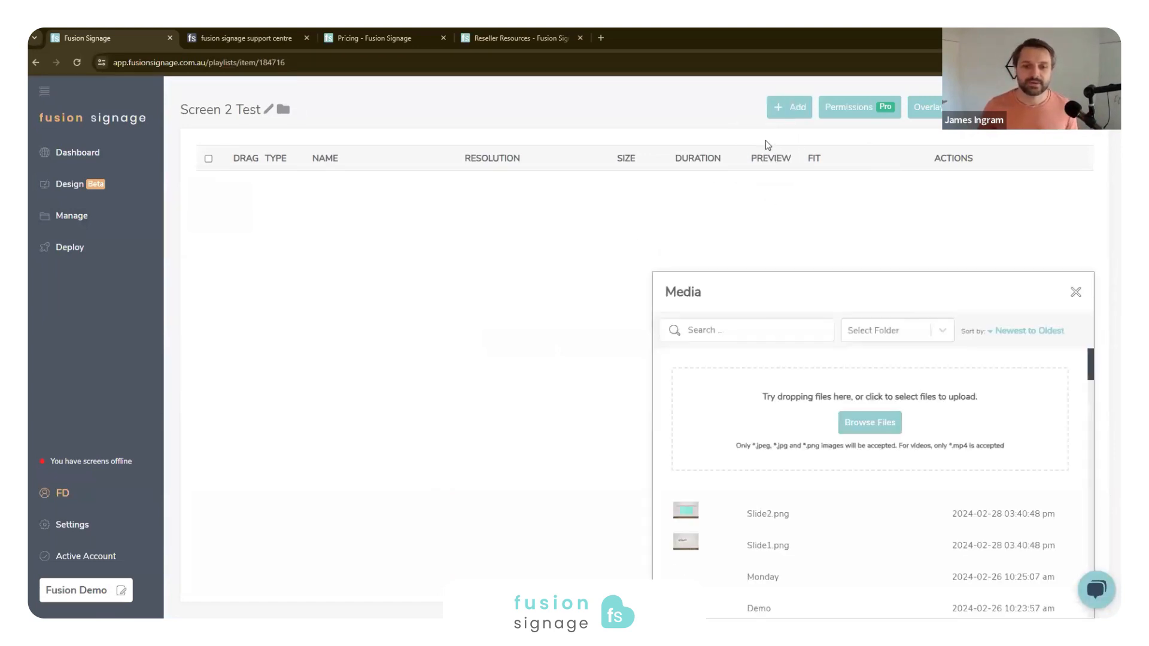
scroll(895, 492, down, 5)
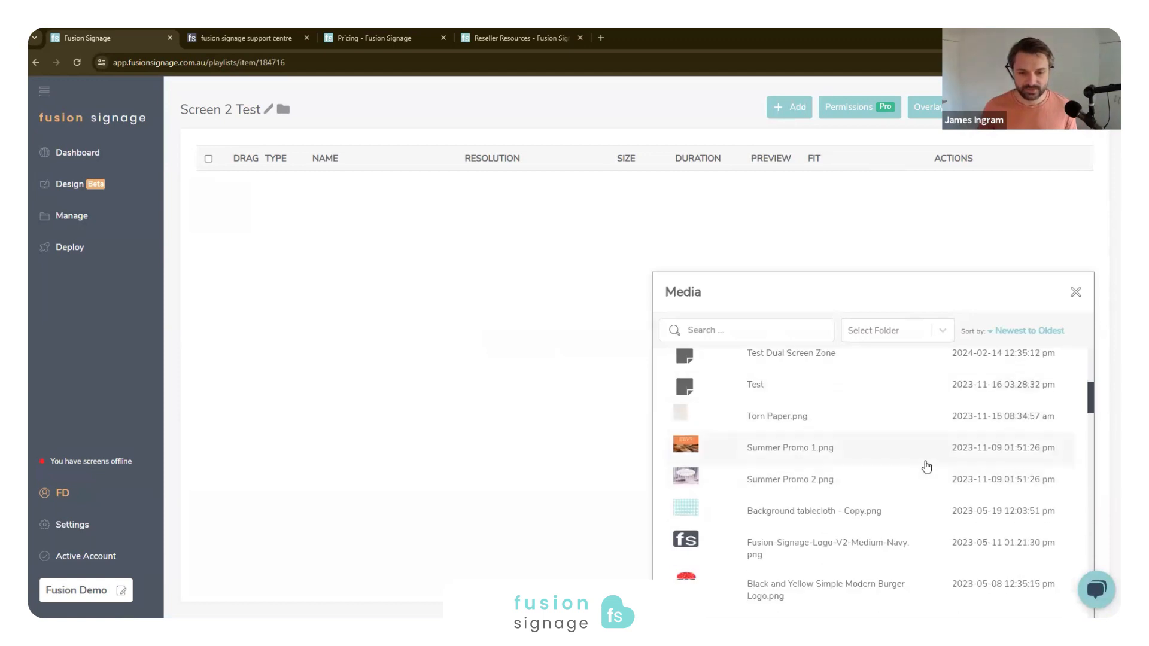
scroll(868, 479, down, 4)
click(790, 441)
scroll(790, 455, down, 5)
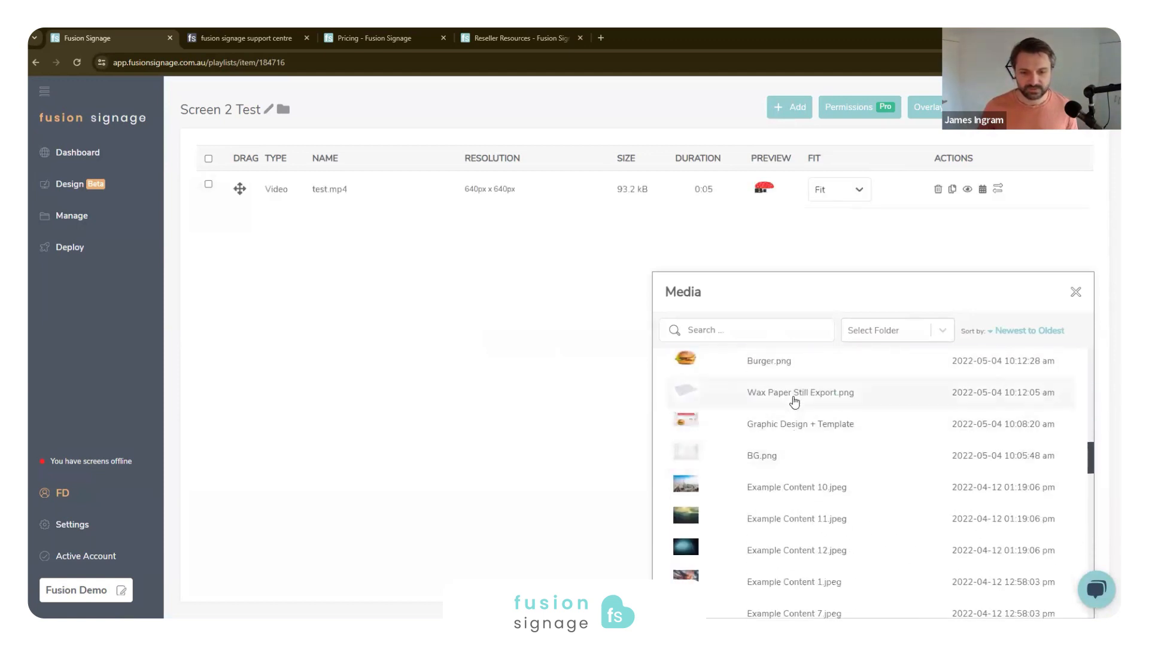
click(794, 401)
click(802, 457)
scroll(816, 508, down, 5)
click(808, 452)
click(808, 390)
- Add the Subway Tiers, Hervey Bay 1 and Little Saigon Right videos and Graphic Design + Template to the playlist
scroll(811, 473, down, 10)
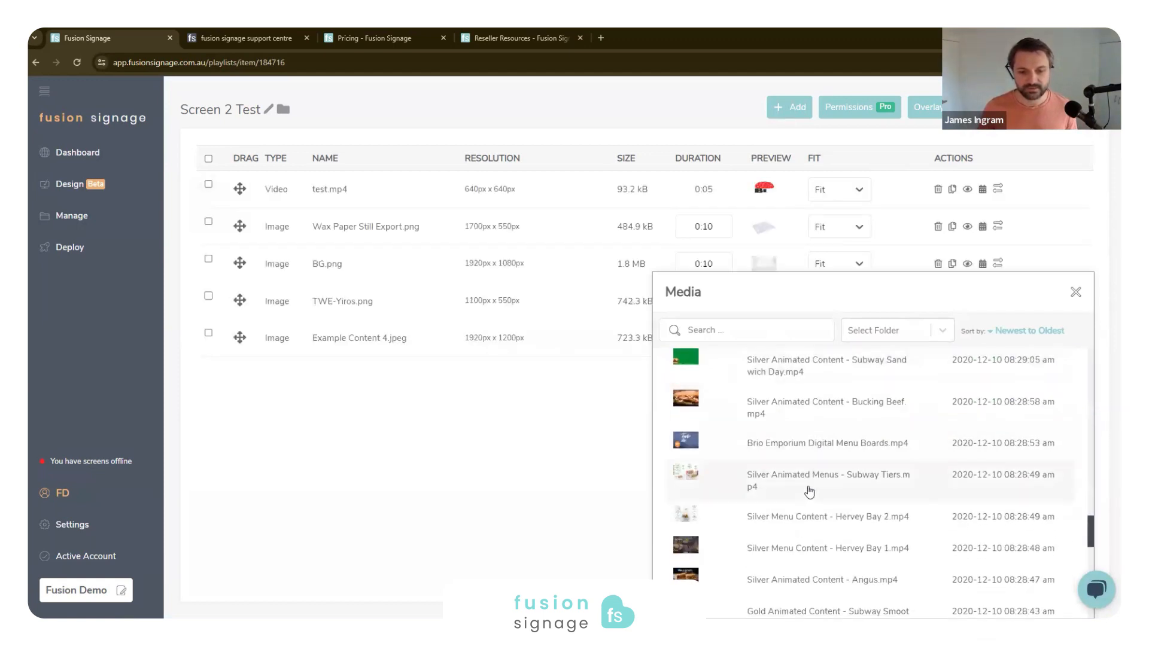
click(810, 492)
click(823, 548)
scroll(826, 527, up, 4)
click(837, 533)
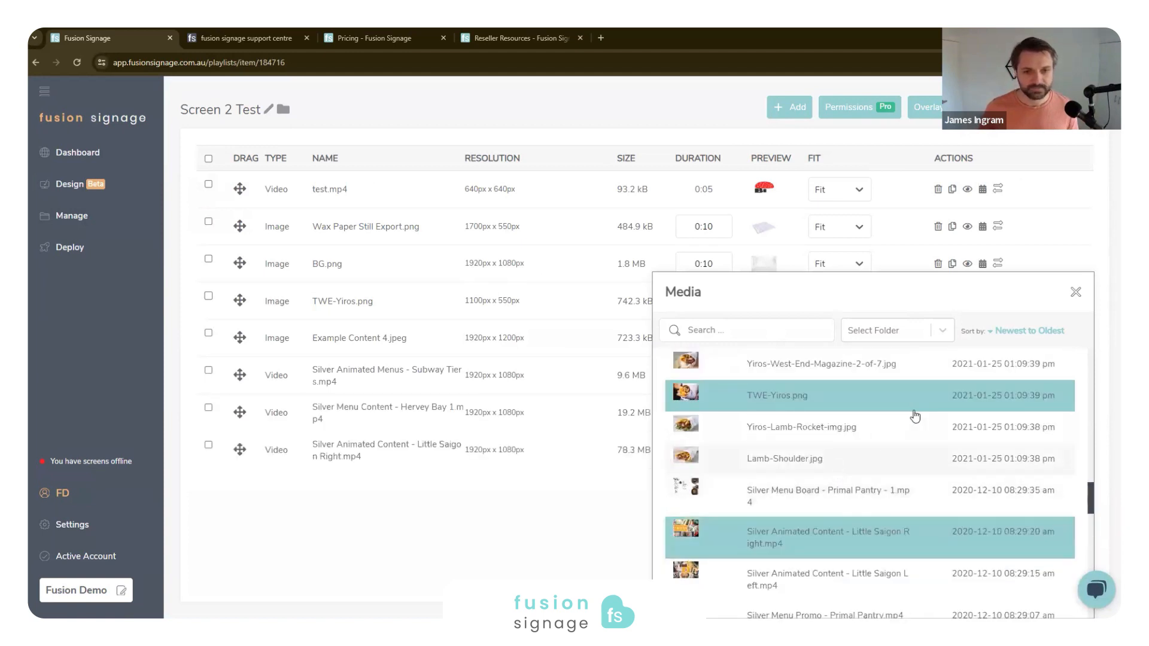
scroll(868, 431, up, 8)
click(838, 423)
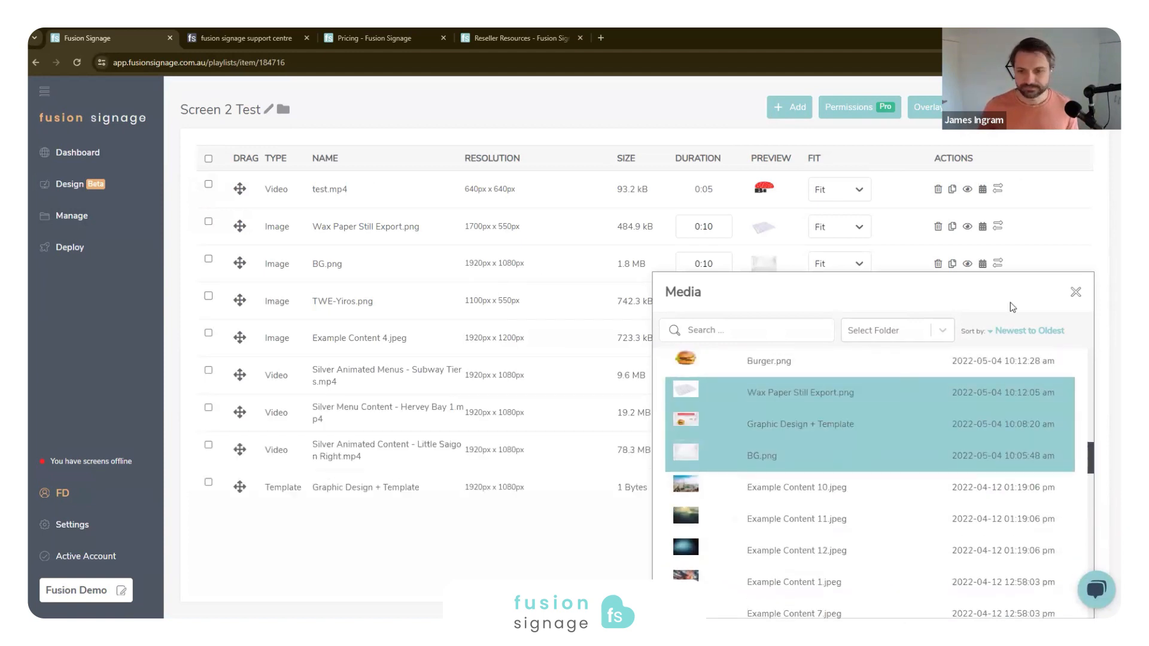
- Close the media picker and move Wax Paper Still Export.png below Example Content 4.jpeg in the playlist
click(1076, 294)
drag(244, 226, 243, 302)
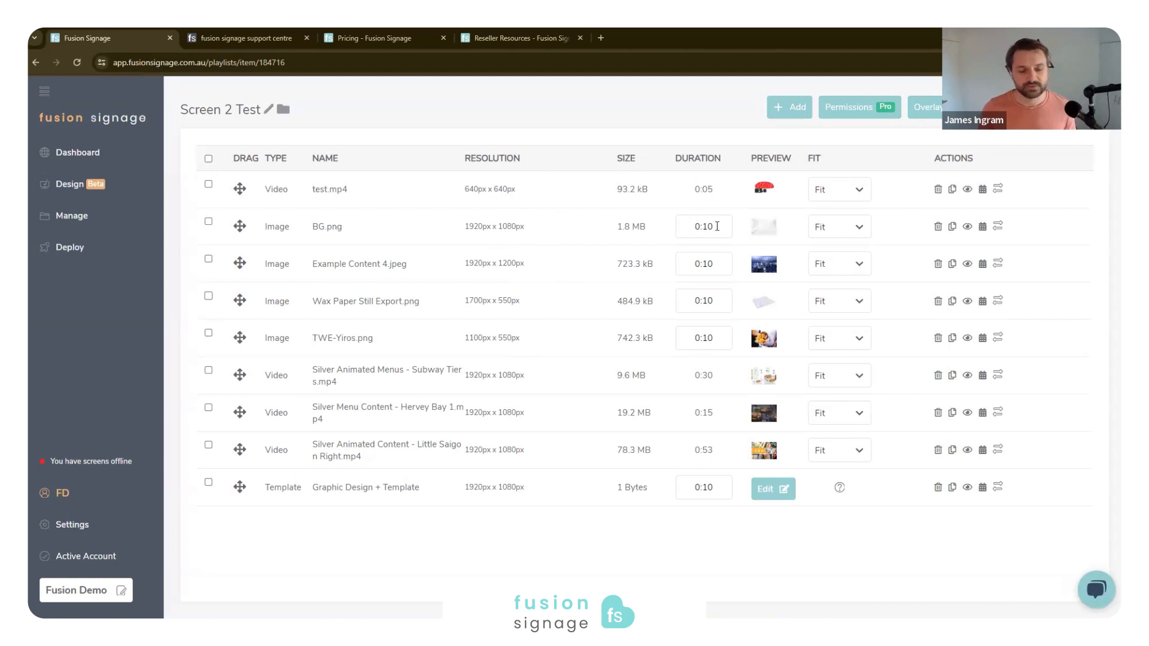
- Examine the first video's duration, then the fit options and resolution of BG.png, leaving the settings as they are
drag(716, 190, 697, 178)
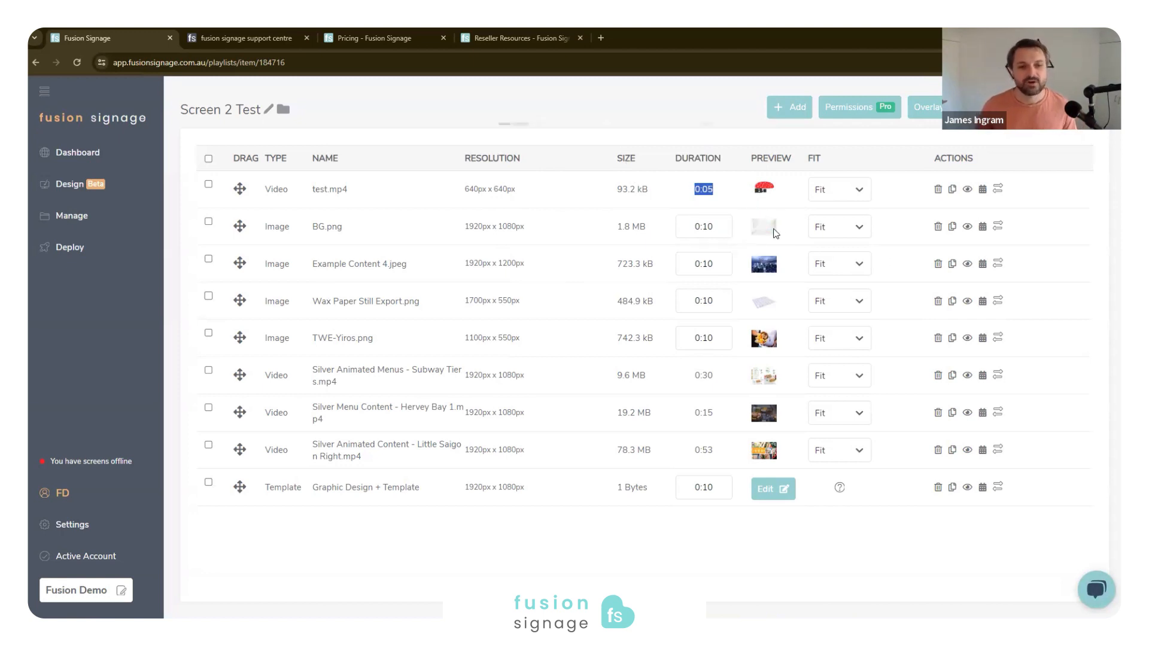
mouse_move(775, 234)
click(838, 227)
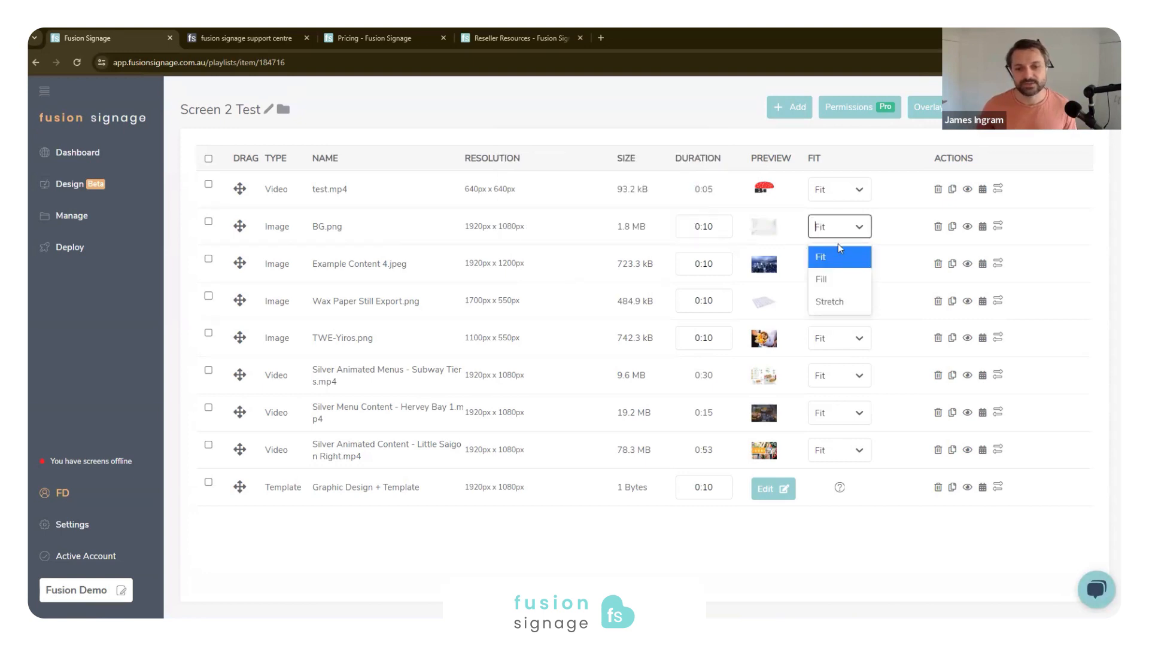
click(905, 195)
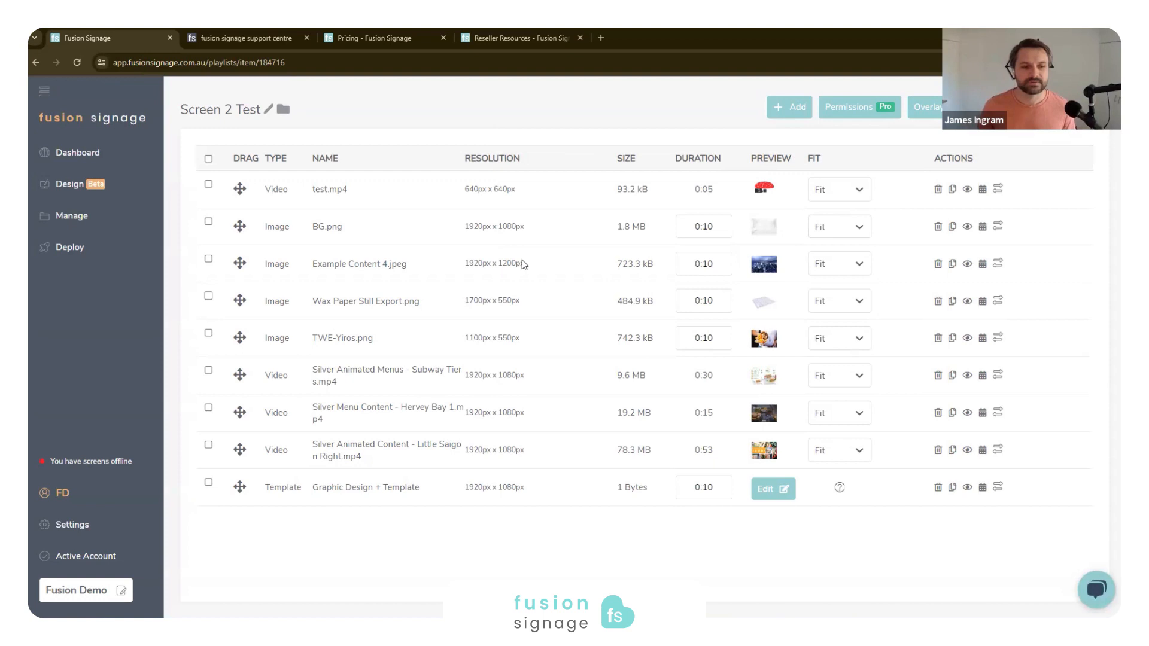
drag(527, 224, 445, 227)
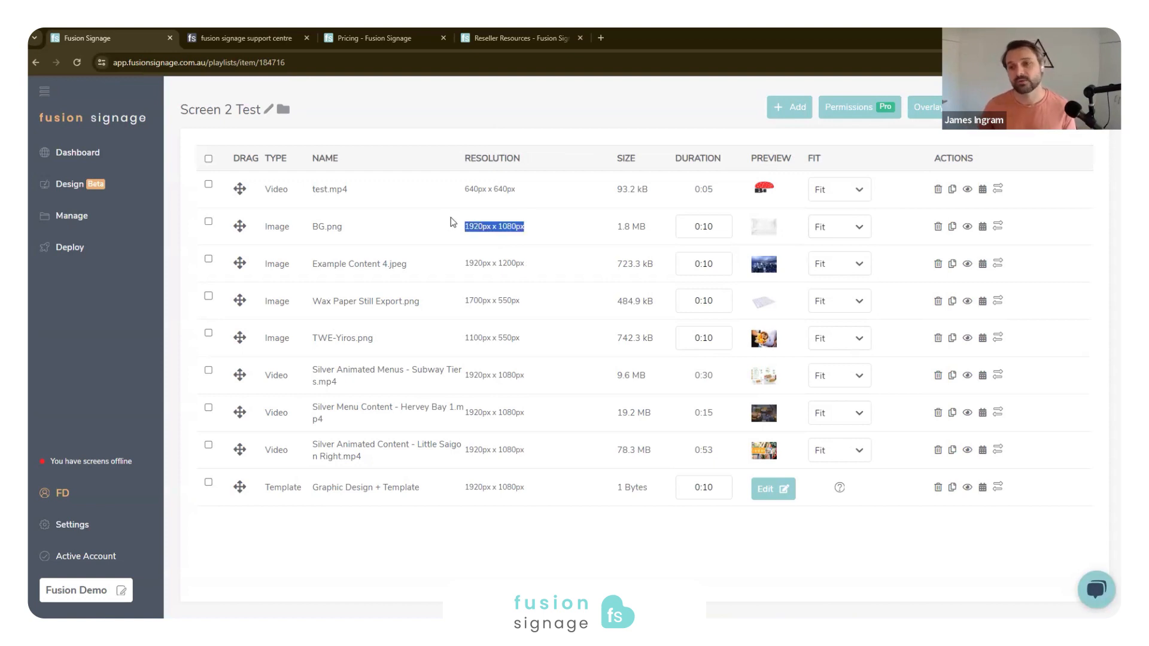
click(575, 218)
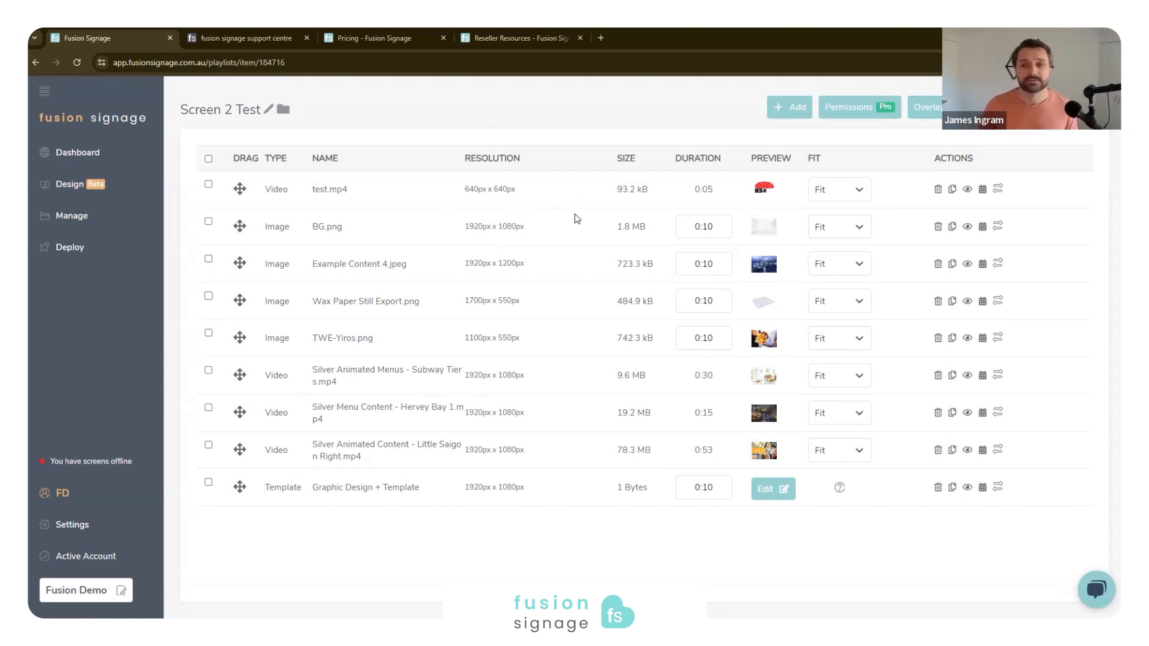
- Delete test.mp4 and BG.png, and place a duplicate of Example Content 4.jpeg directly below the Subway Tiers video
click(938, 190)
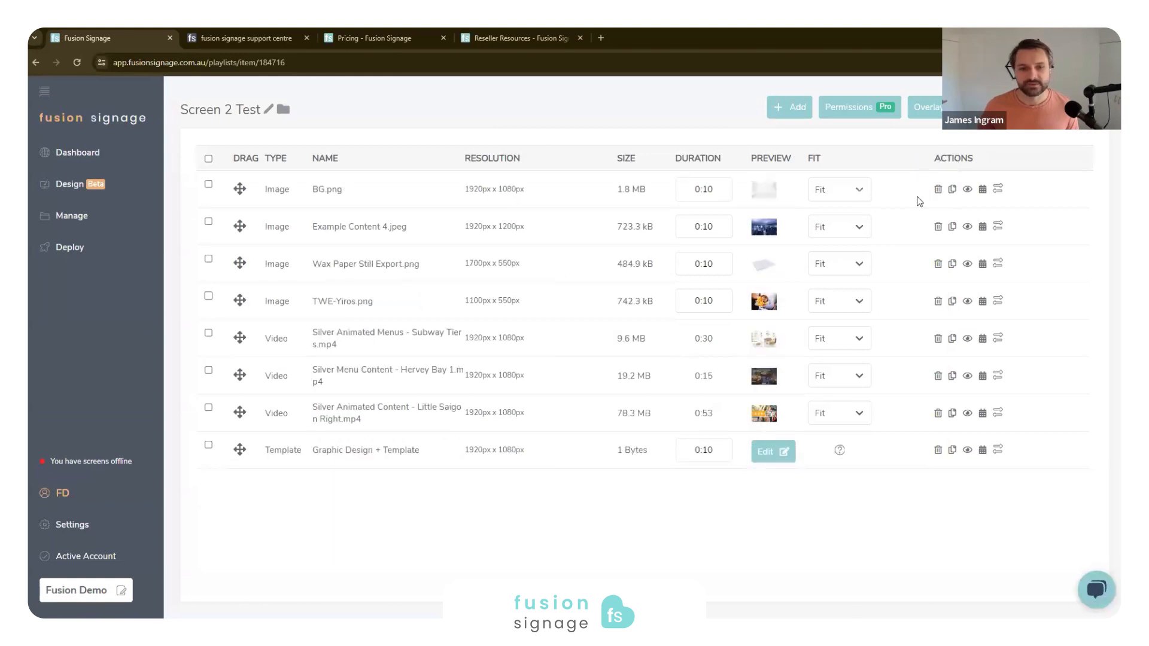
click(937, 190)
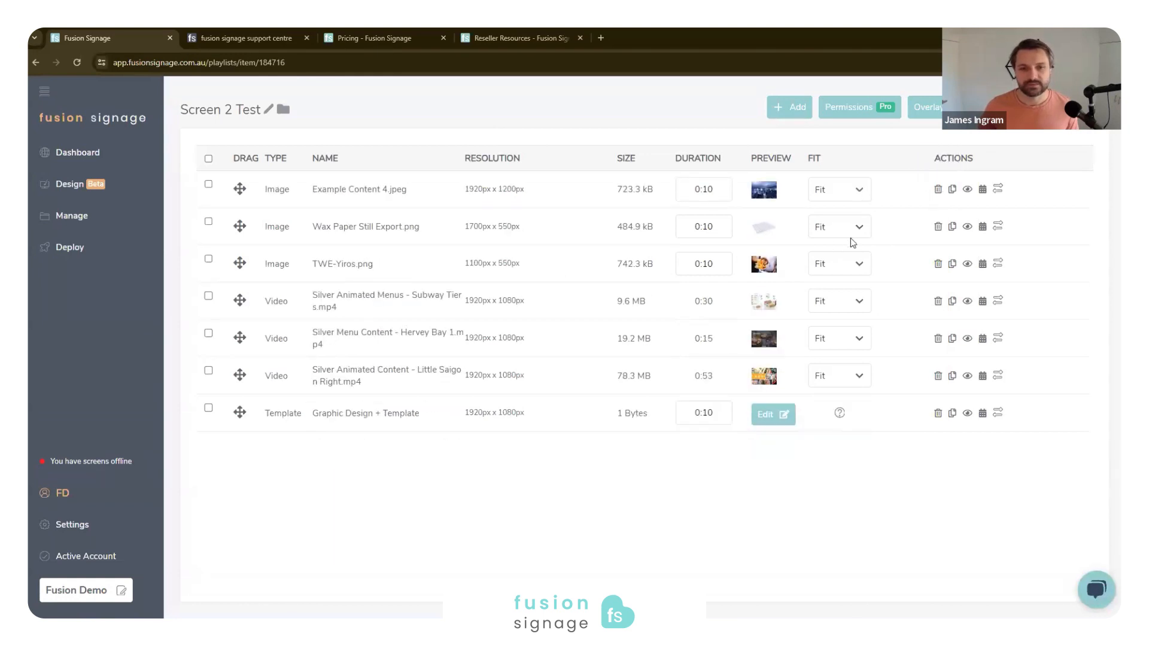
click(952, 190)
drag(240, 225, 251, 339)
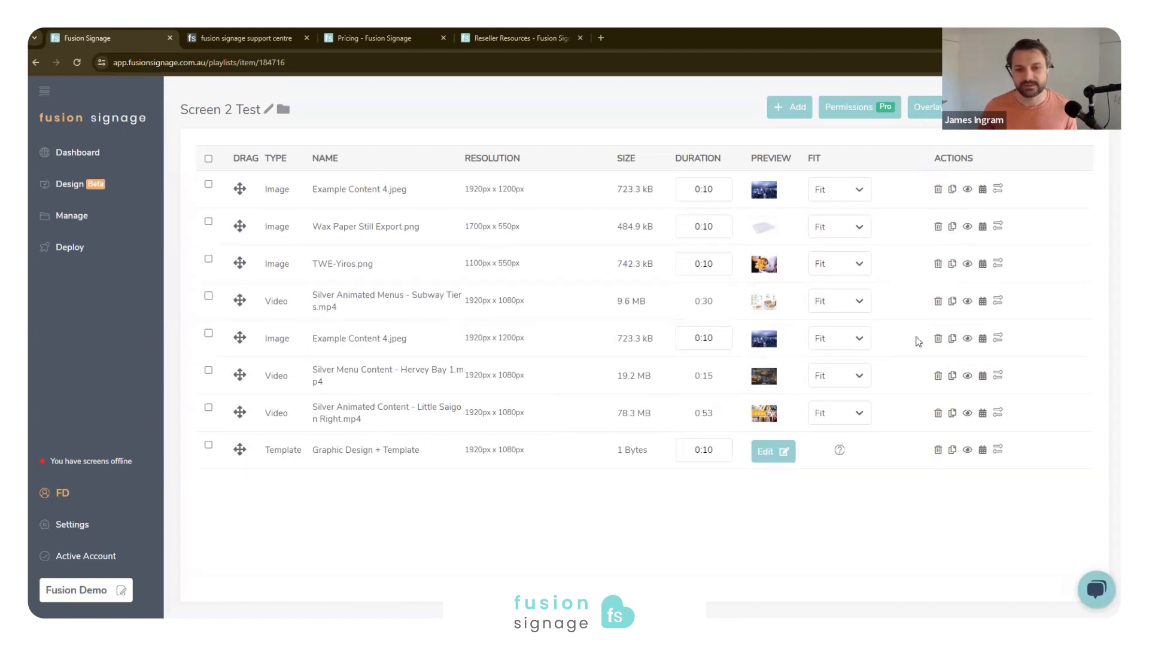
- Hide the first Example Content 4.jpeg and Wax Paper Still Export.png from playback in the playlist
click(966, 190)
click(967, 227)
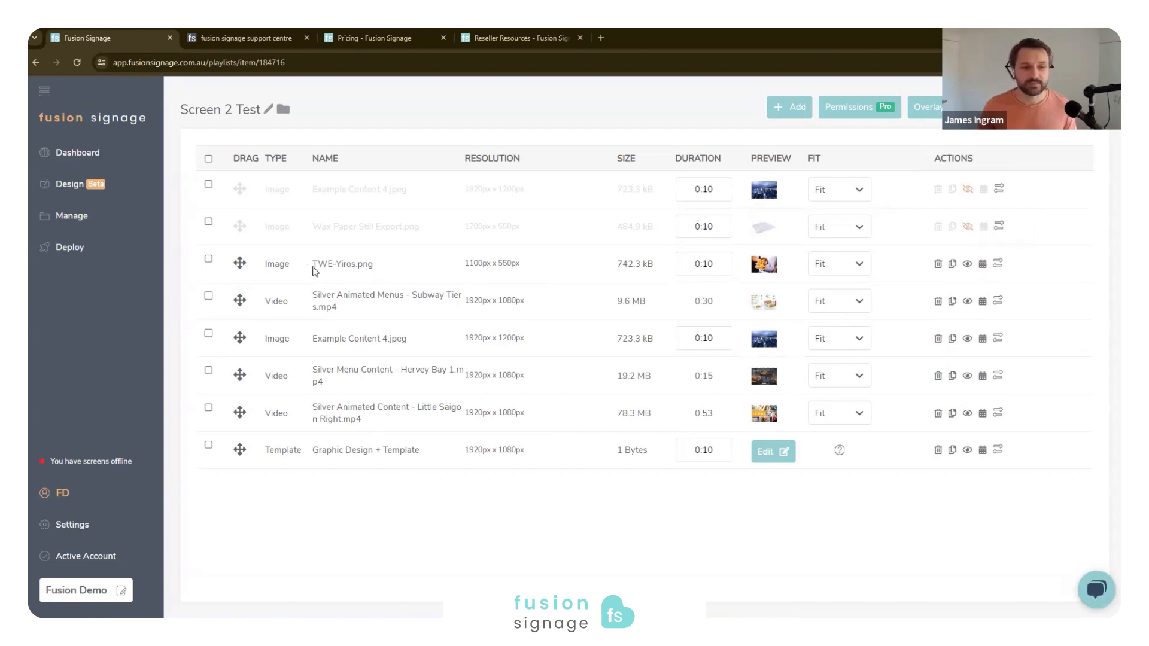
- Add a content schedule to TWE-Yiros.png that is active only on Monday and Saturday
drag(314, 271, 405, 276)
click(983, 264)
click(556, 360)
click(436, 319)
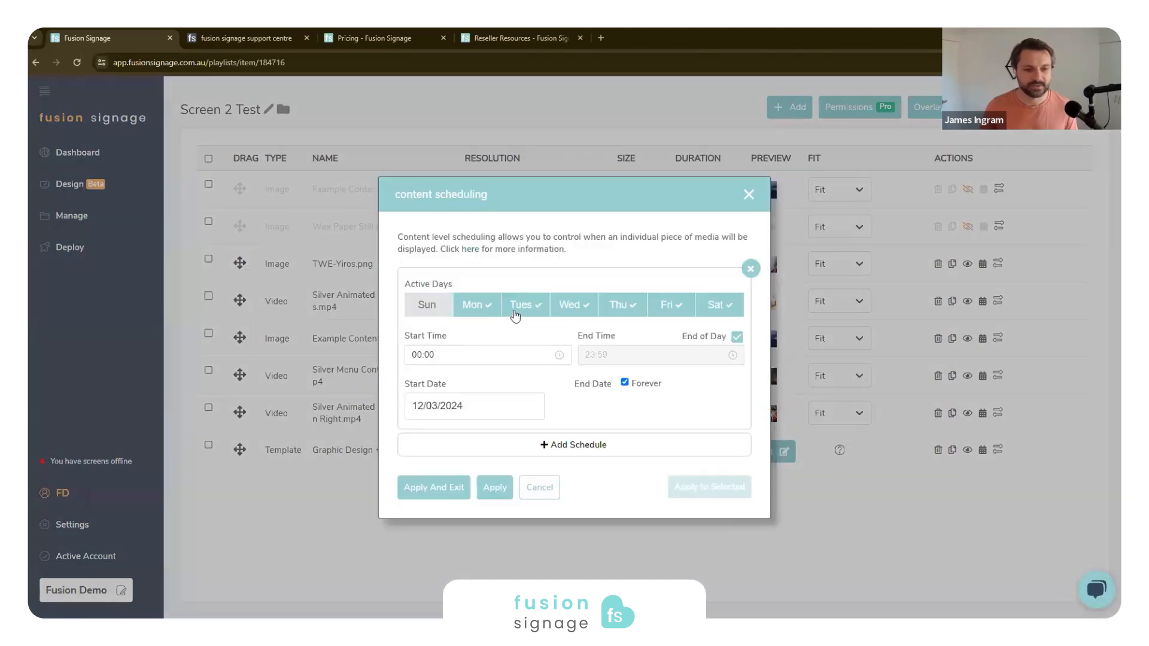
click(515, 311)
click(581, 308)
click(635, 307)
click(686, 309)
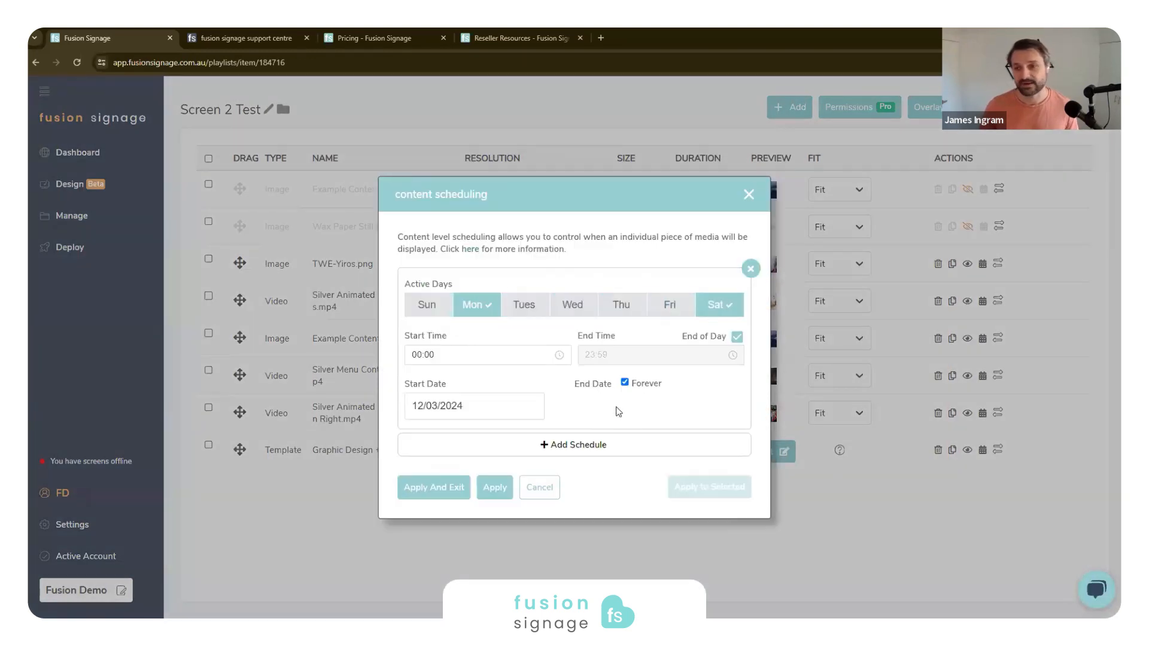
- Limit the Monday and Saturday schedule to 01/04/2024 through 30/04/2024 instead of Forever, with End of Day enabled
click(460, 356)
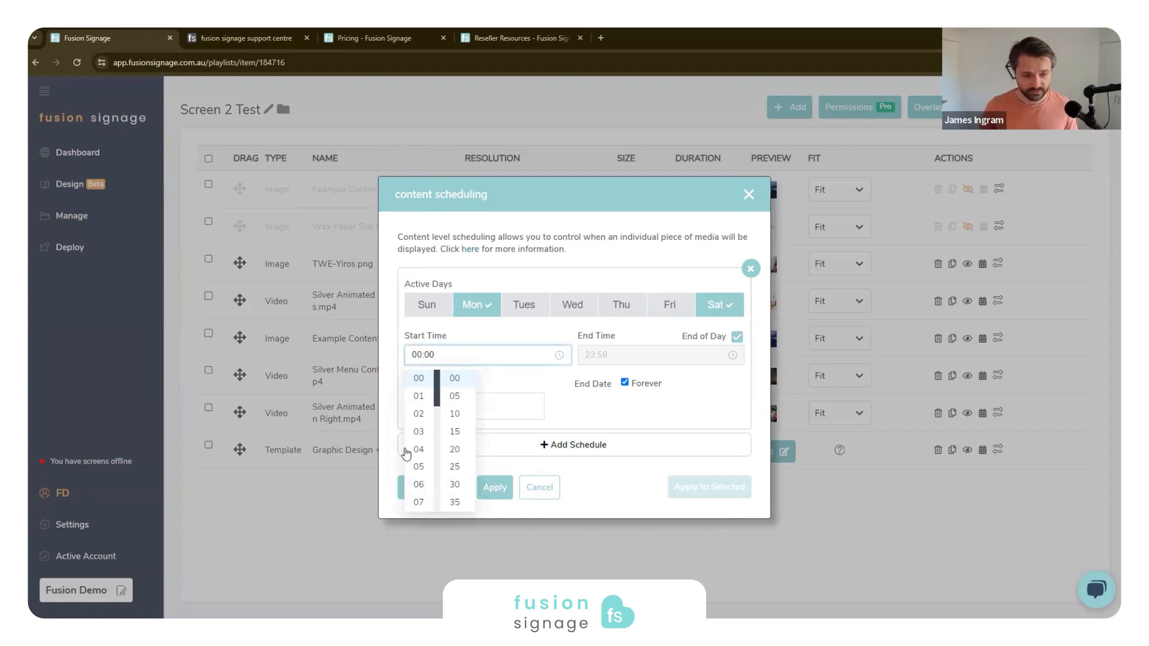
click(635, 359)
click(737, 337)
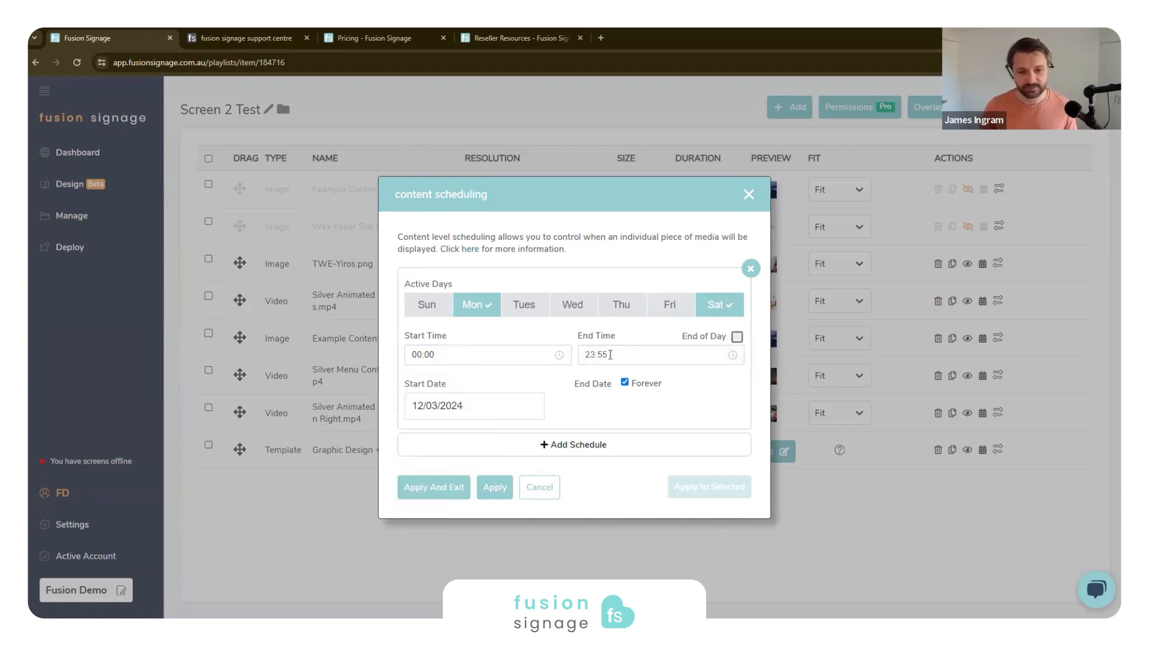
click(465, 406)
click(619, 390)
click(625, 383)
click(464, 407)
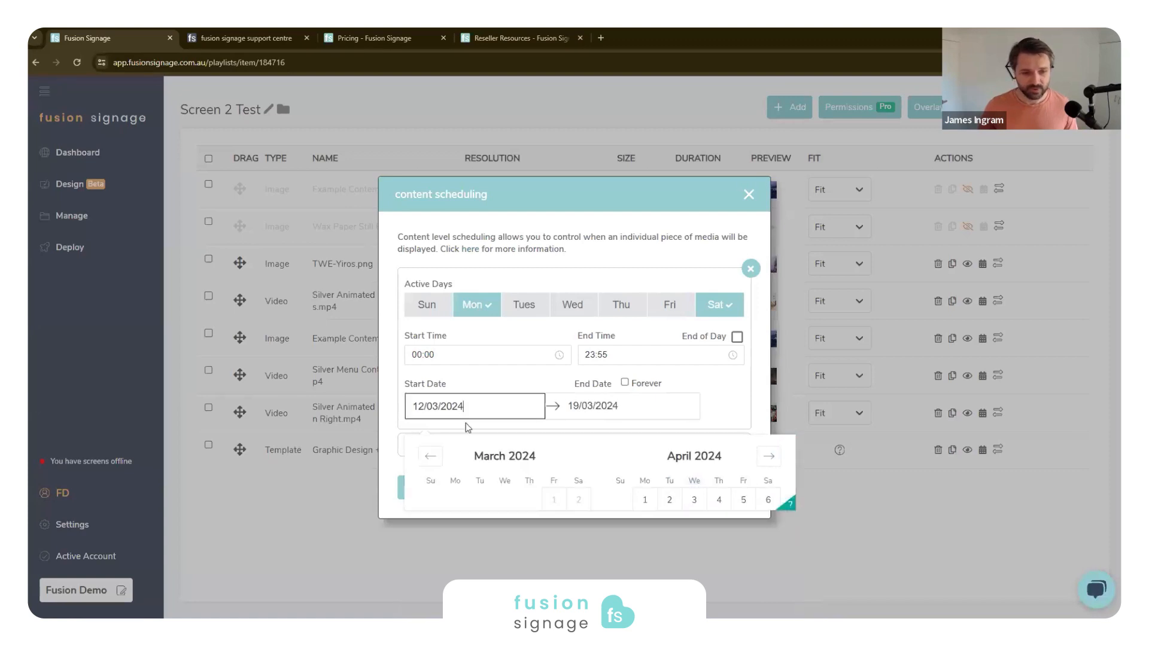
click(641, 503)
click(485, 596)
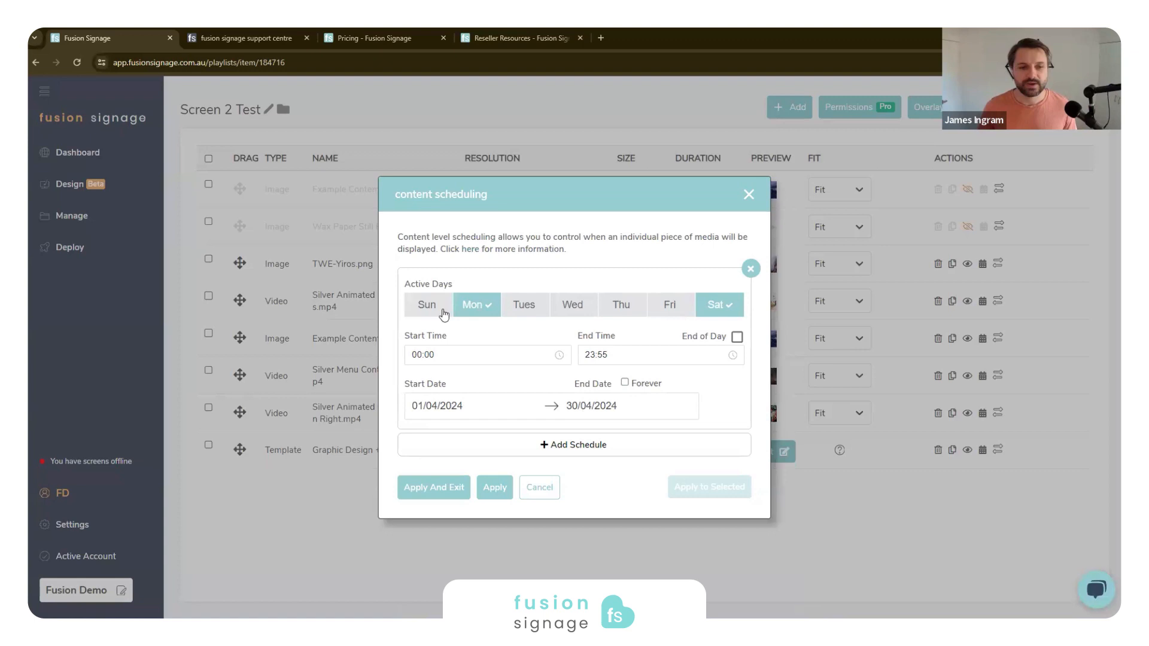
click(737, 337)
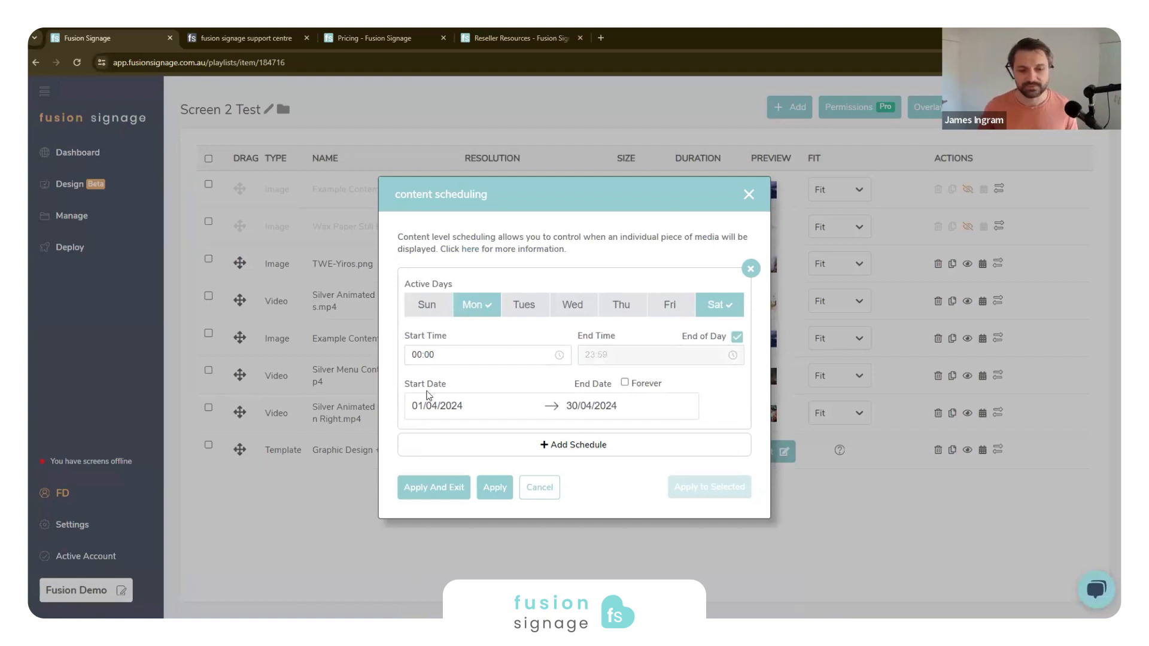
- Add a second schedule to TWE-Yiros.png that is active only on Wednesday, and apply the content scheduling
click(618, 450)
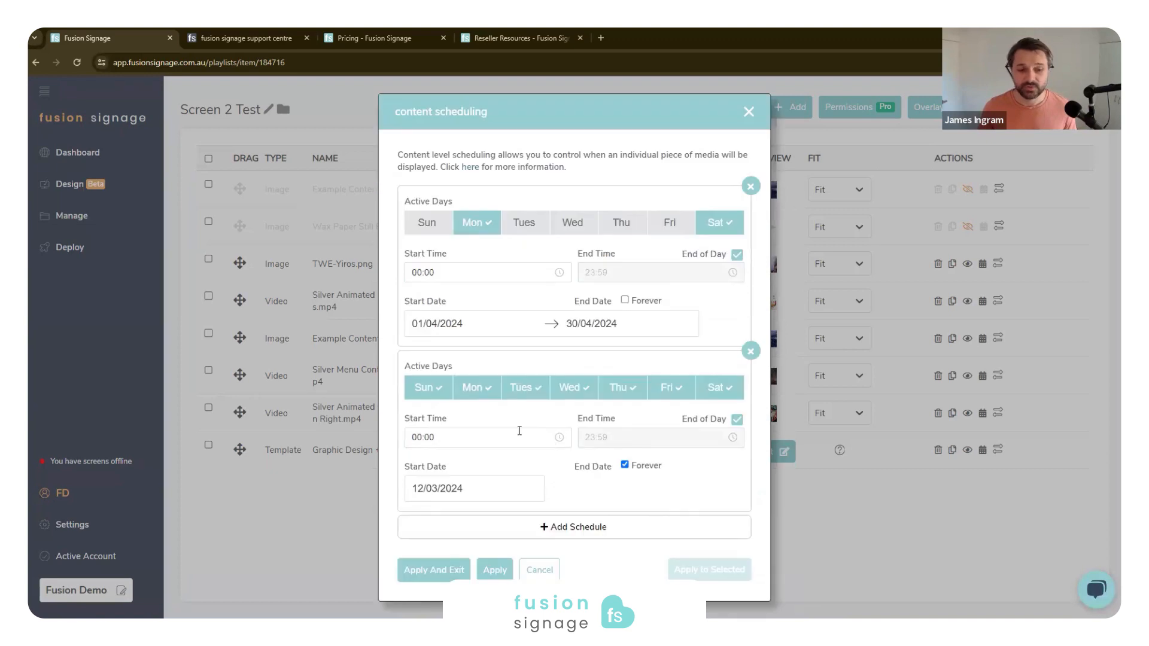
click(456, 395)
click(524, 389)
click(573, 389)
click(621, 389)
click(670, 389)
click(718, 389)
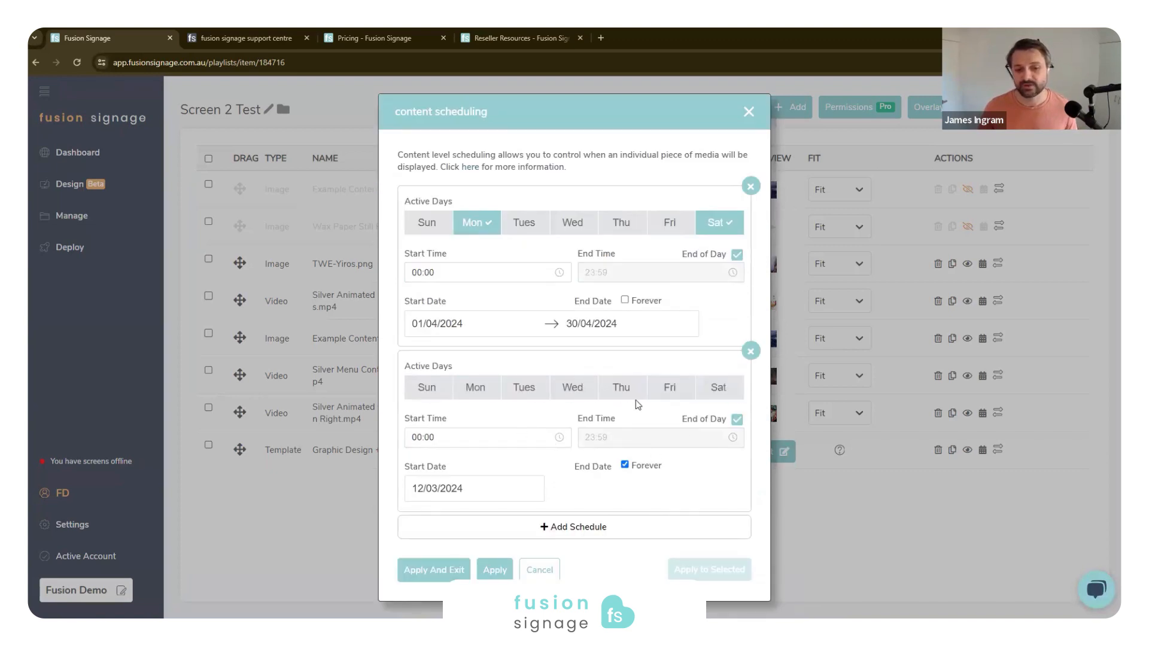
click(591, 390)
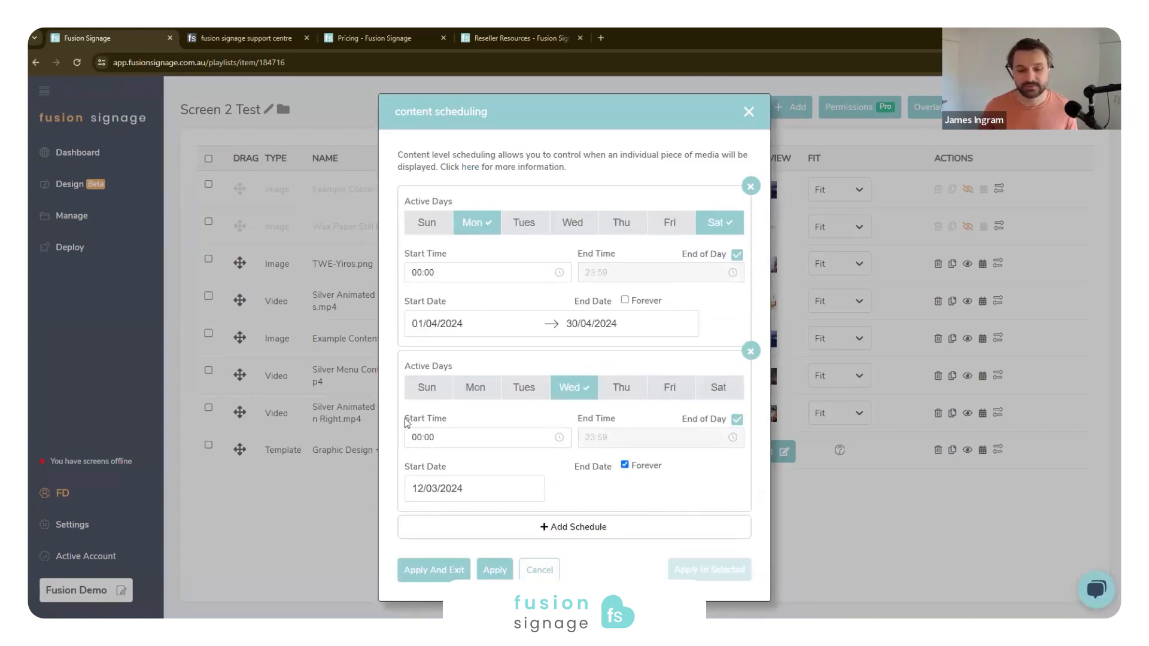
click(452, 576)
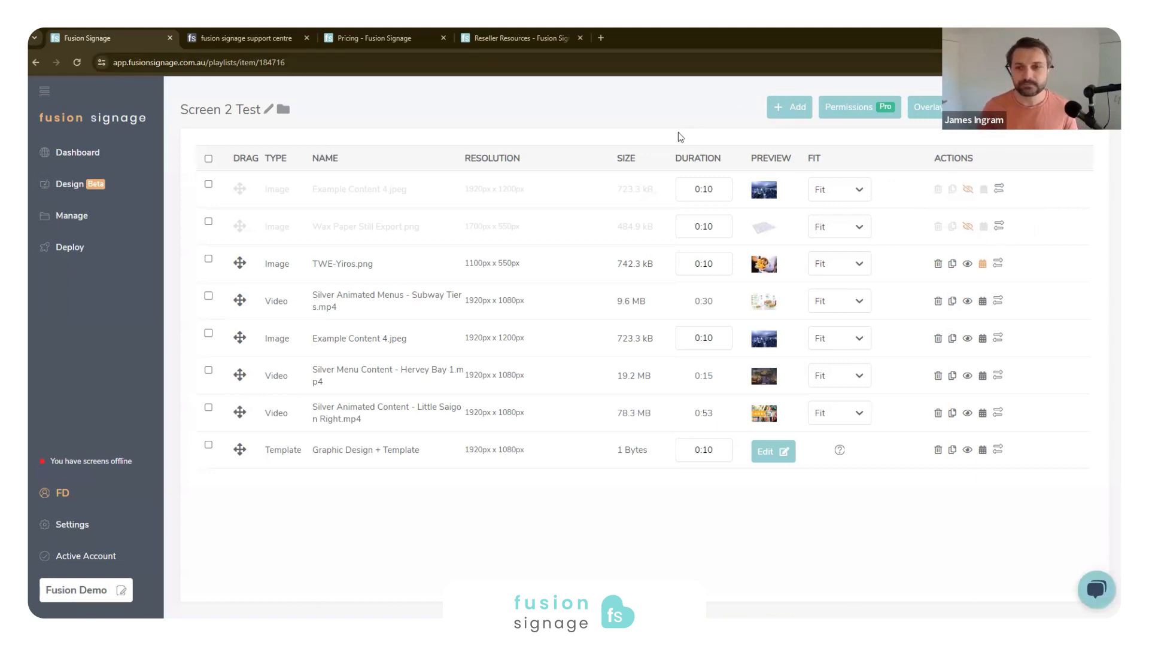
- Replace the TWE-Yiros.png playlist item with Summer Promo 1.png
click(998, 266)
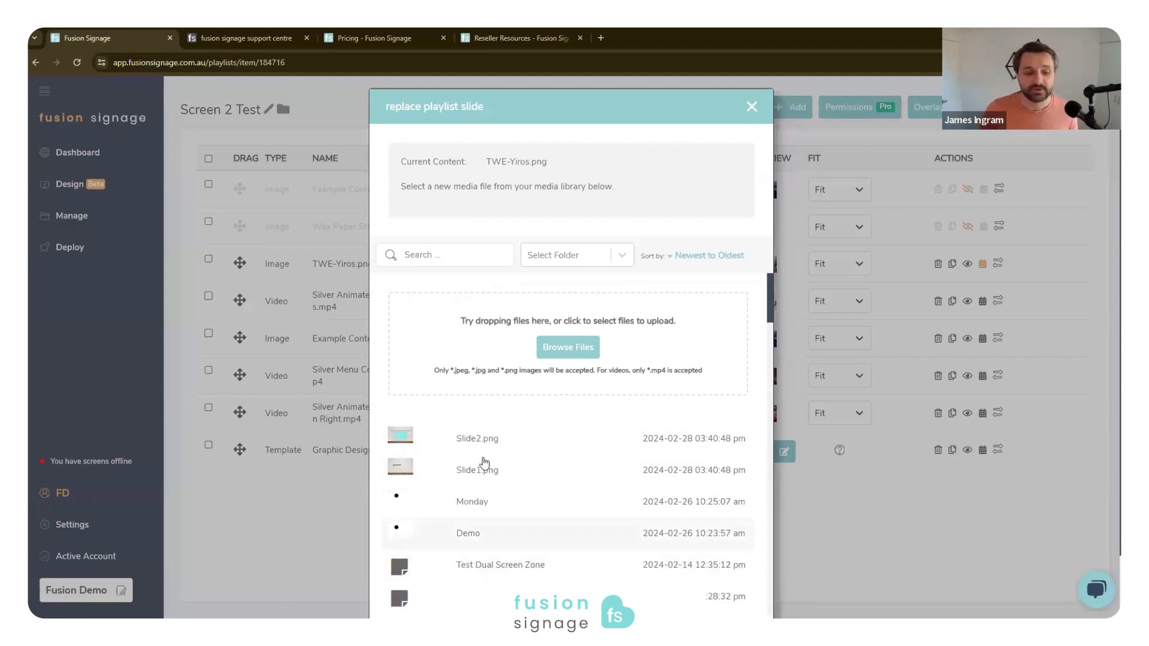
scroll(473, 503, down, 3)
click(527, 429)
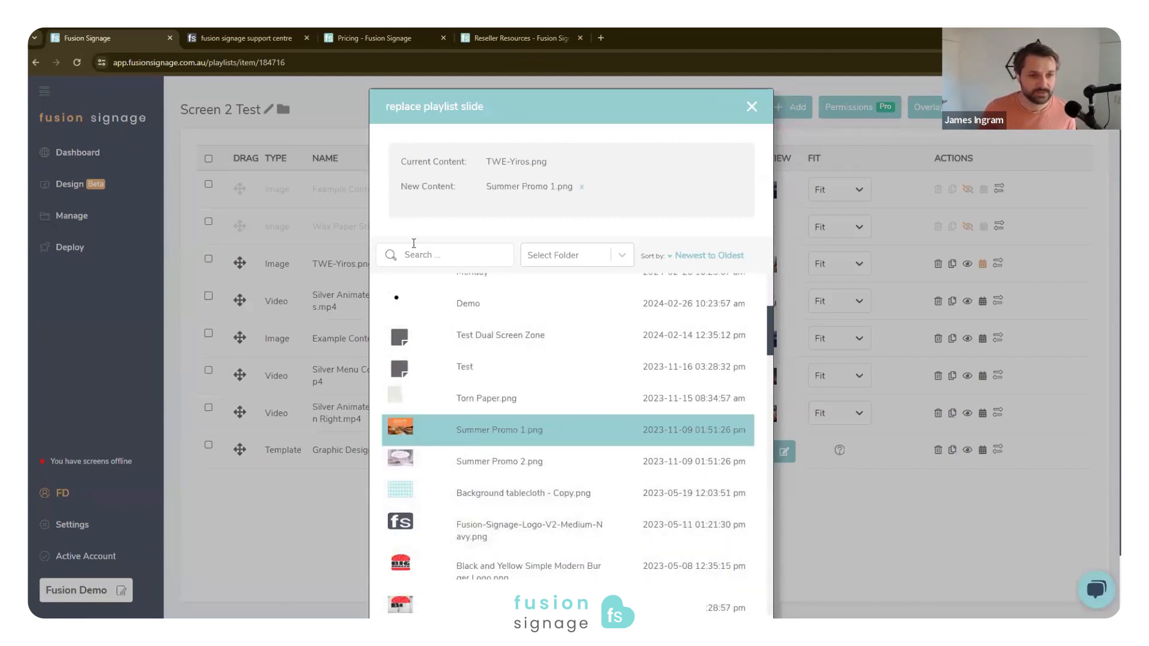
scroll(512, 416, down, 4)
scroll(628, 287, down, 2)
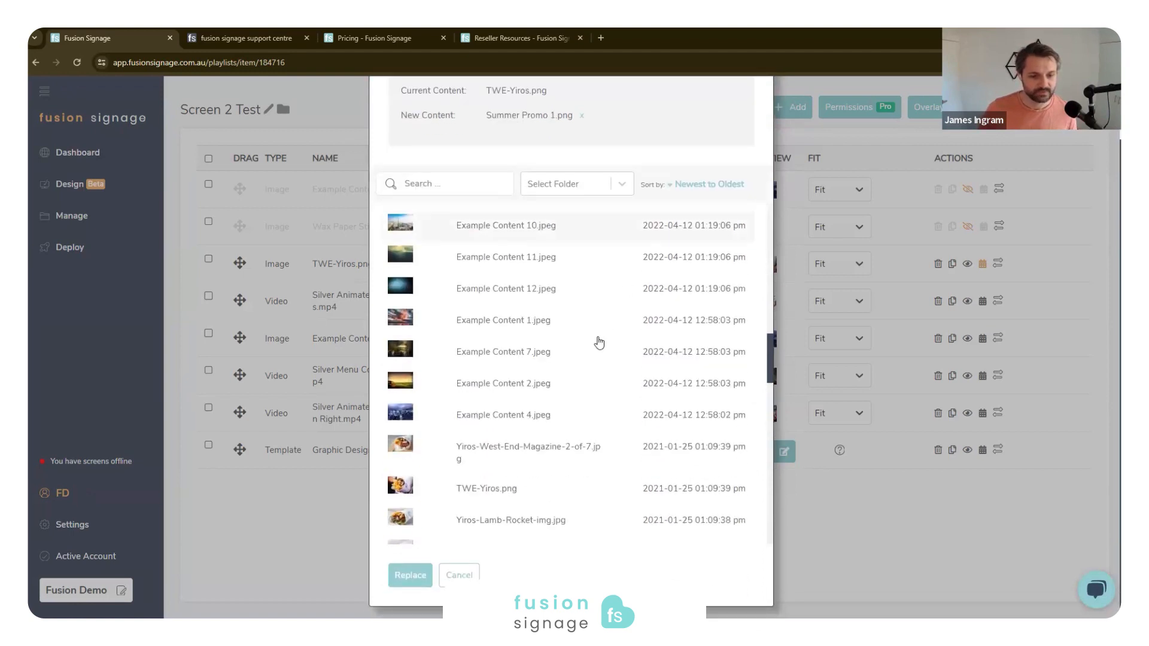
click(411, 574)
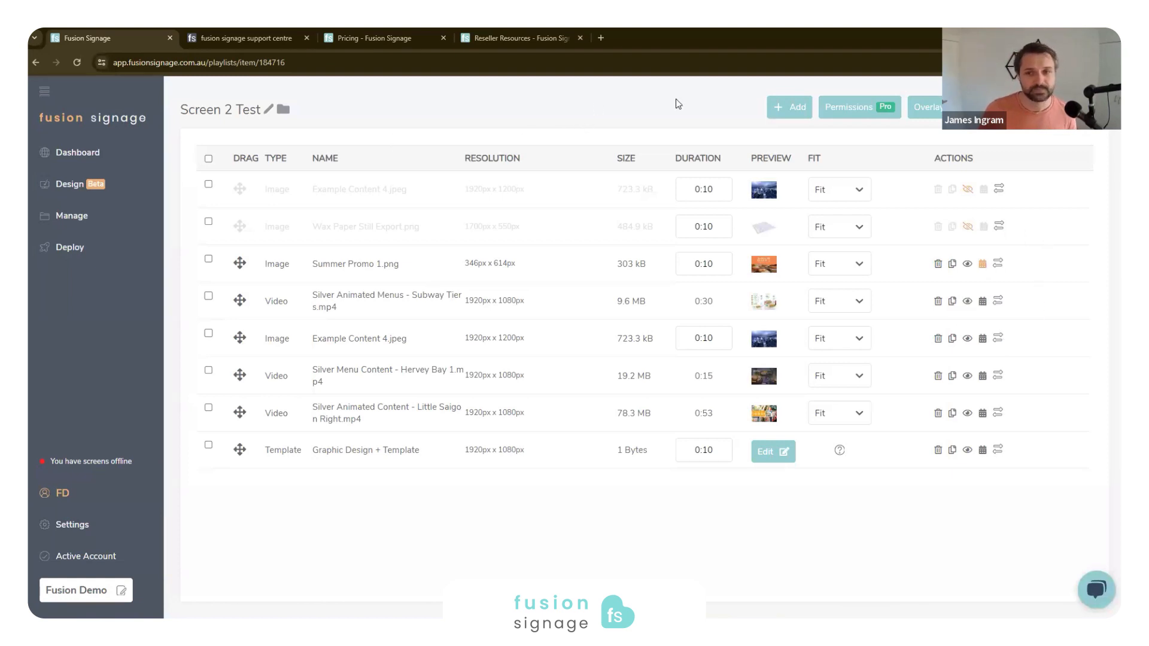
- Add the Holiday Promo Content playlist to Screen 2 Test, accepting the nested-playlist warning, and move it directly above Example Content 4.jpeg
click(801, 109)
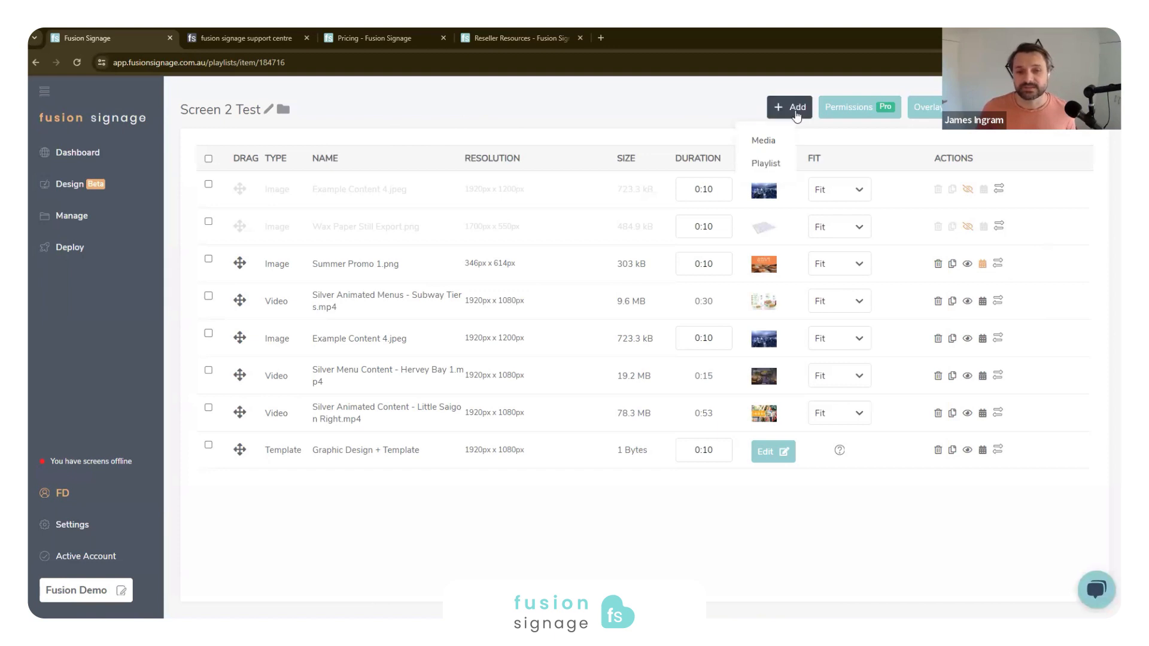
click(777, 177)
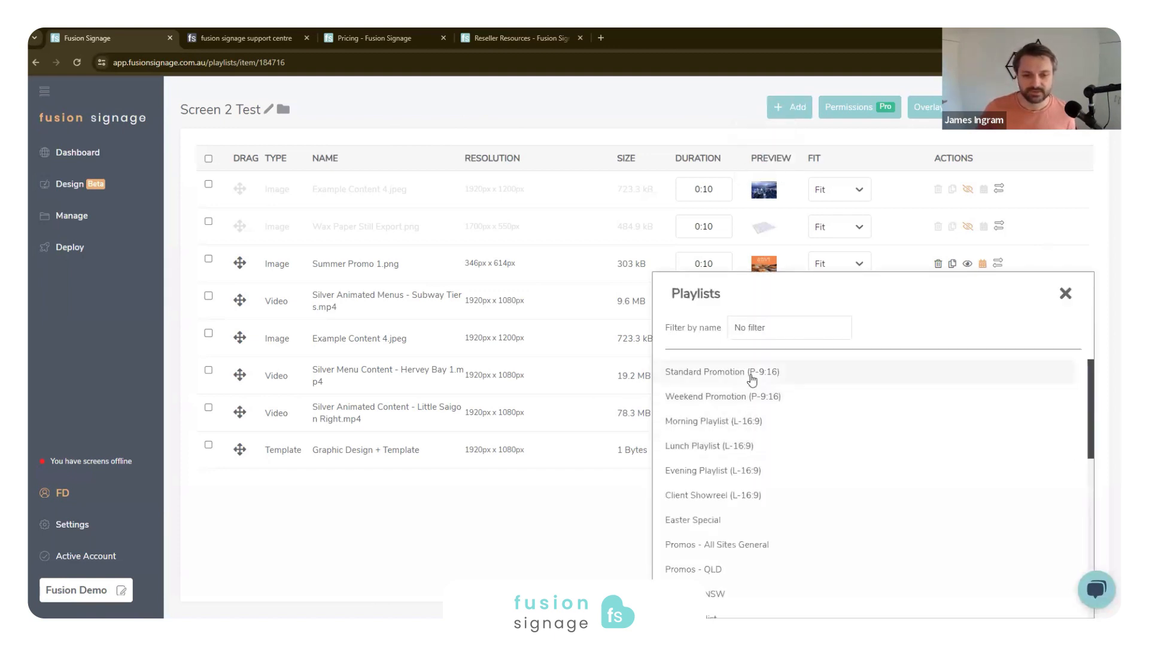
scroll(742, 419, down, 10)
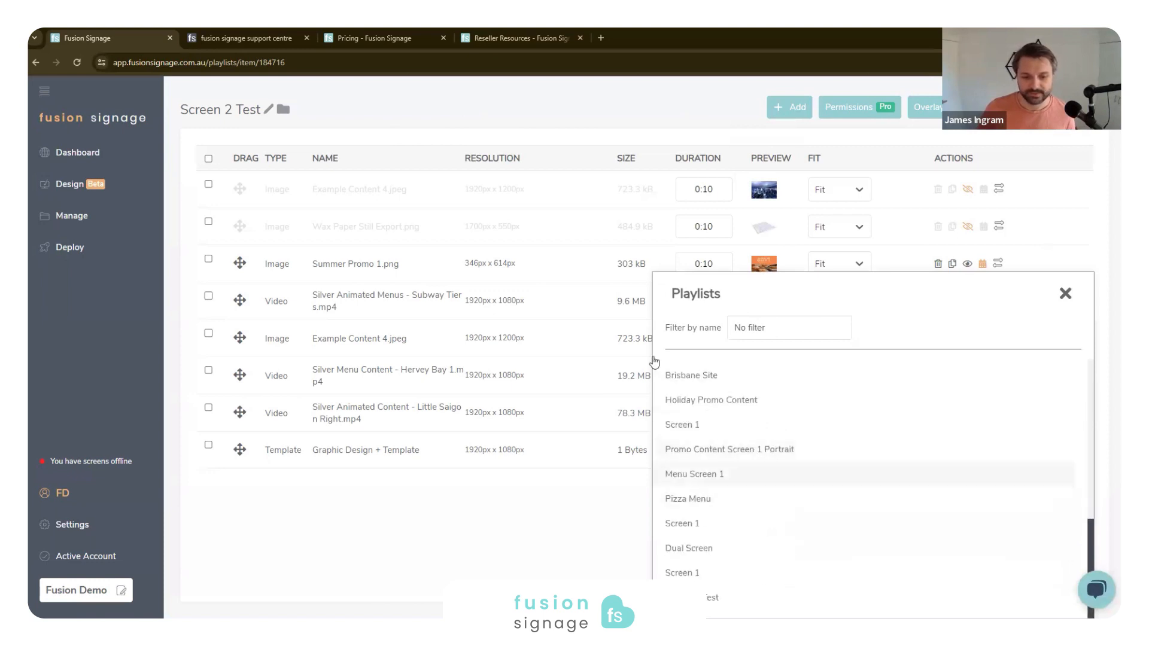
click(736, 401)
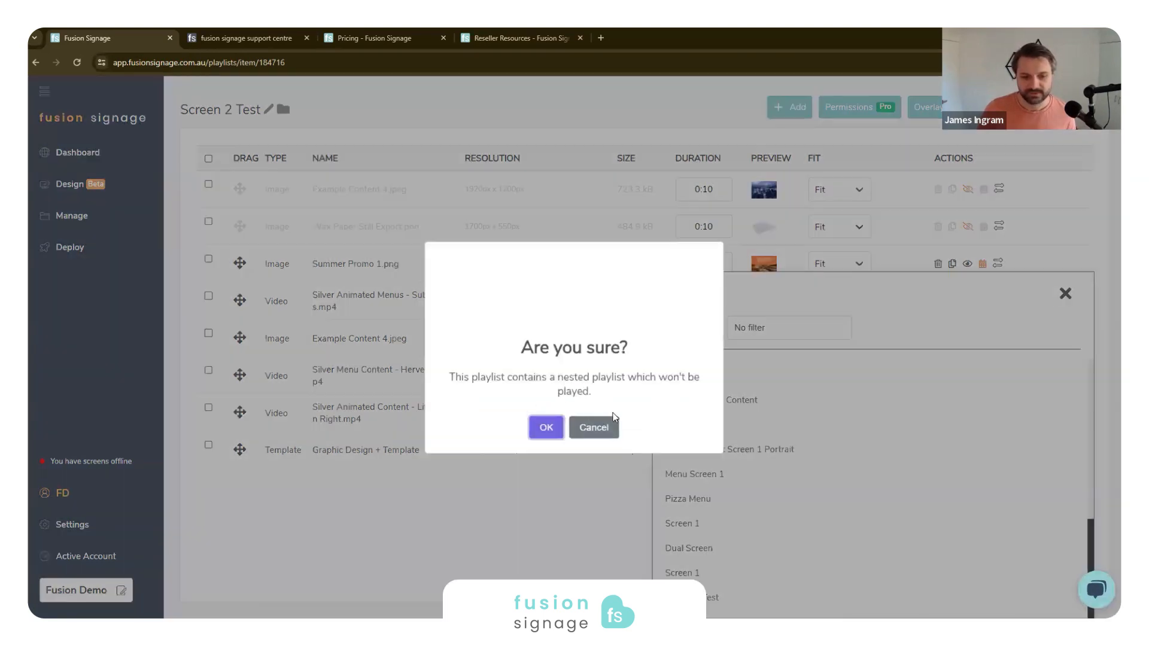
click(544, 427)
click(1065, 293)
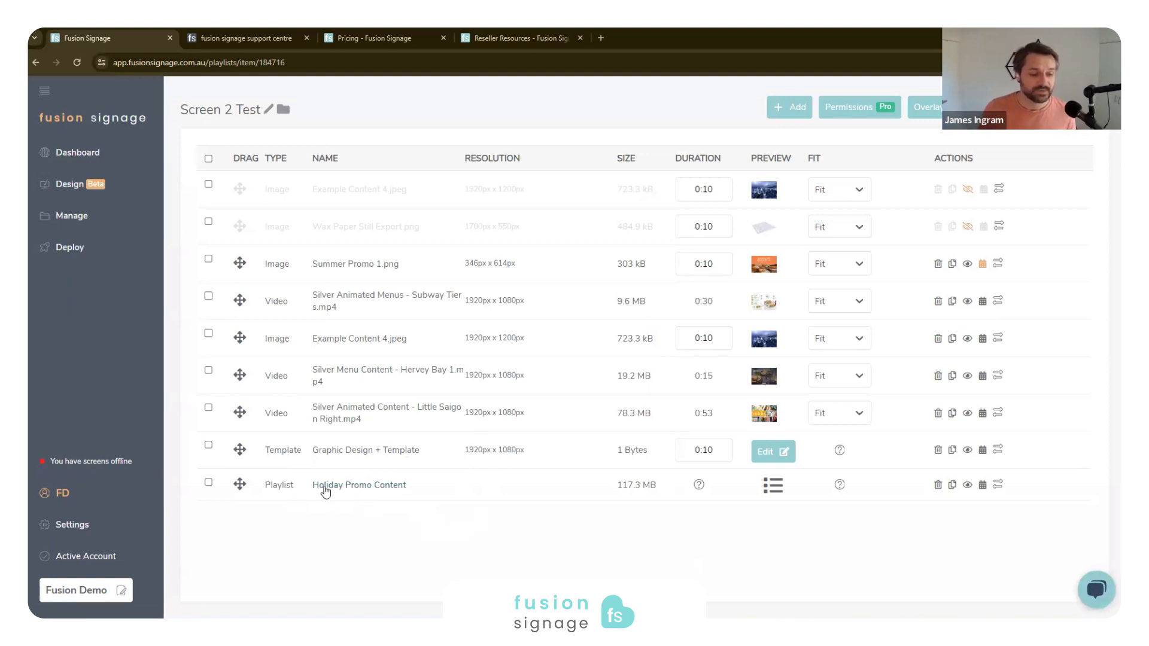
drag(239, 485, 325, 332)
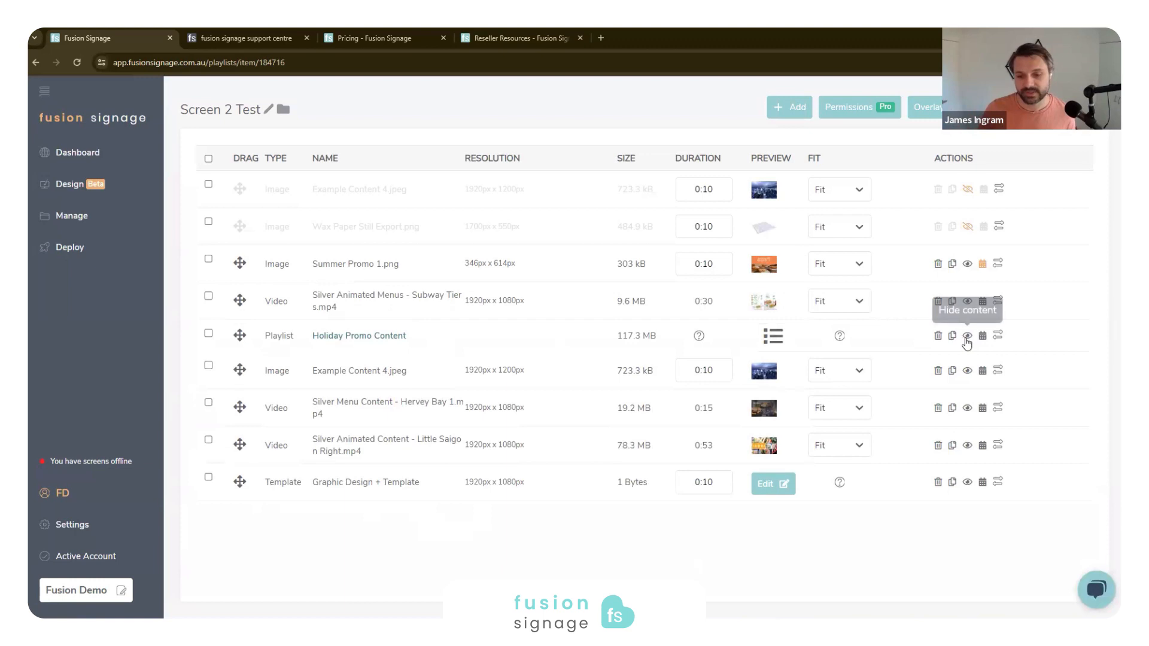
- Open the nested Holiday Promo Content playlist in a separate browser tab and compare its items with Screen 2 Test
middle_click(345, 340)
click(226, 38)
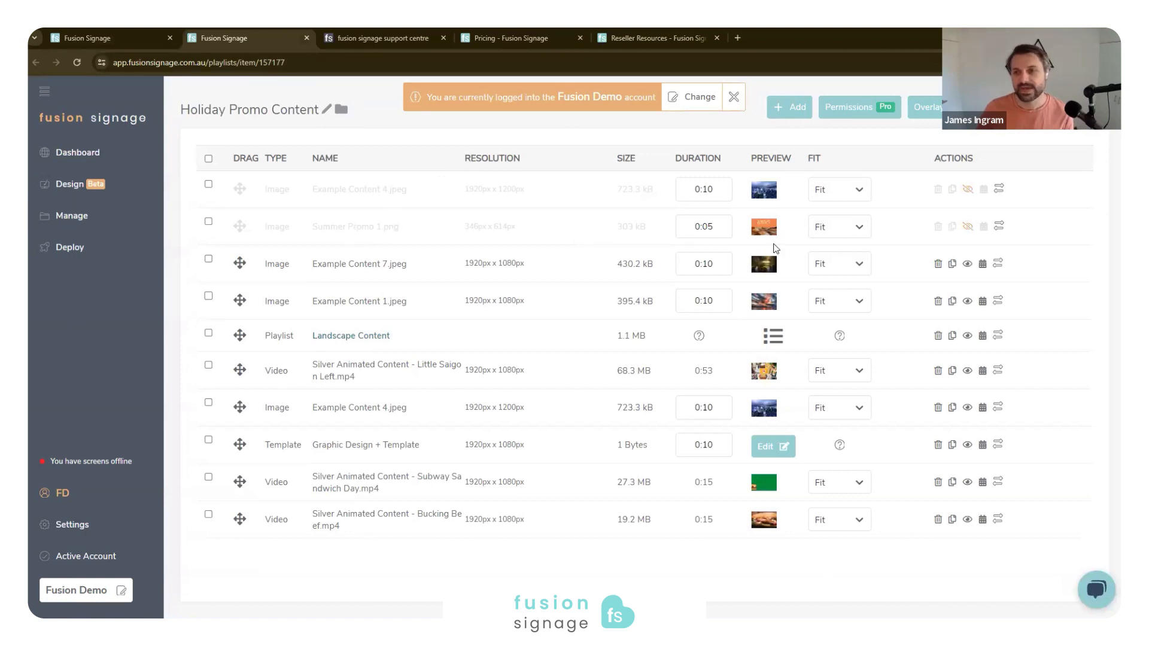
click(729, 96)
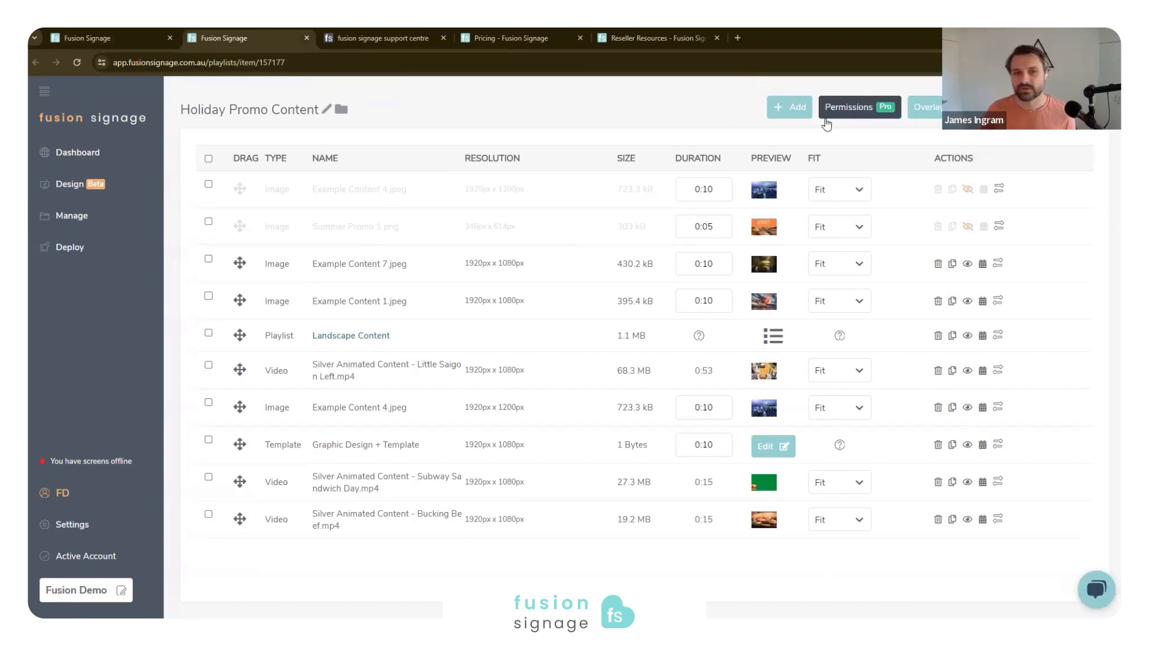
click(108, 38)
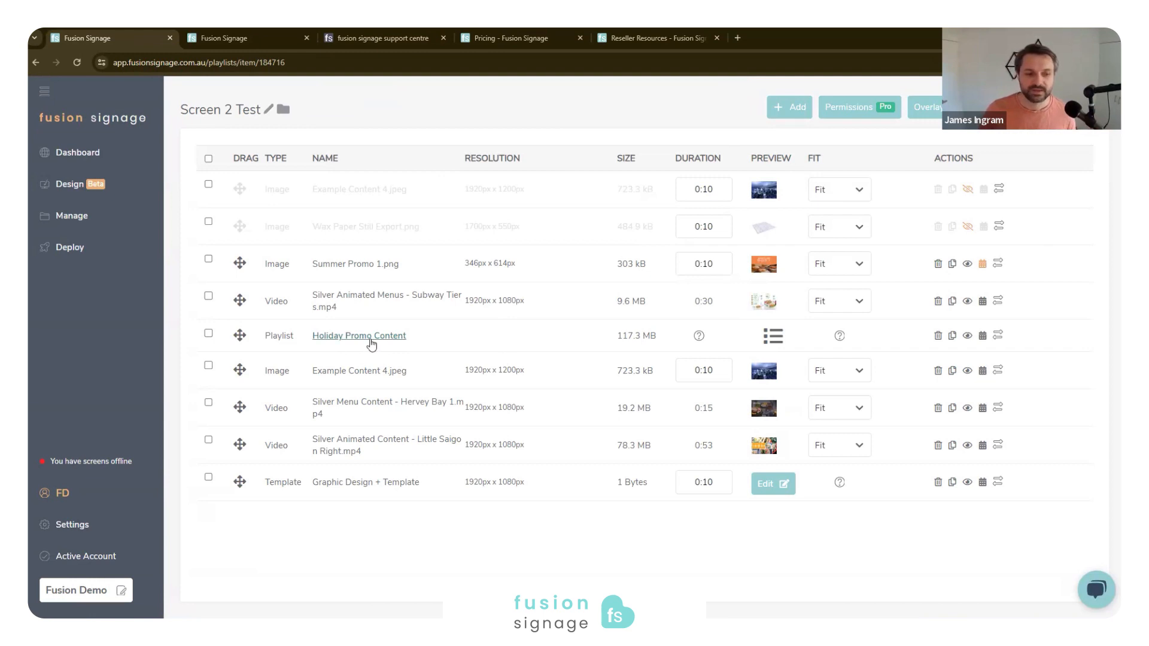
click(238, 40)
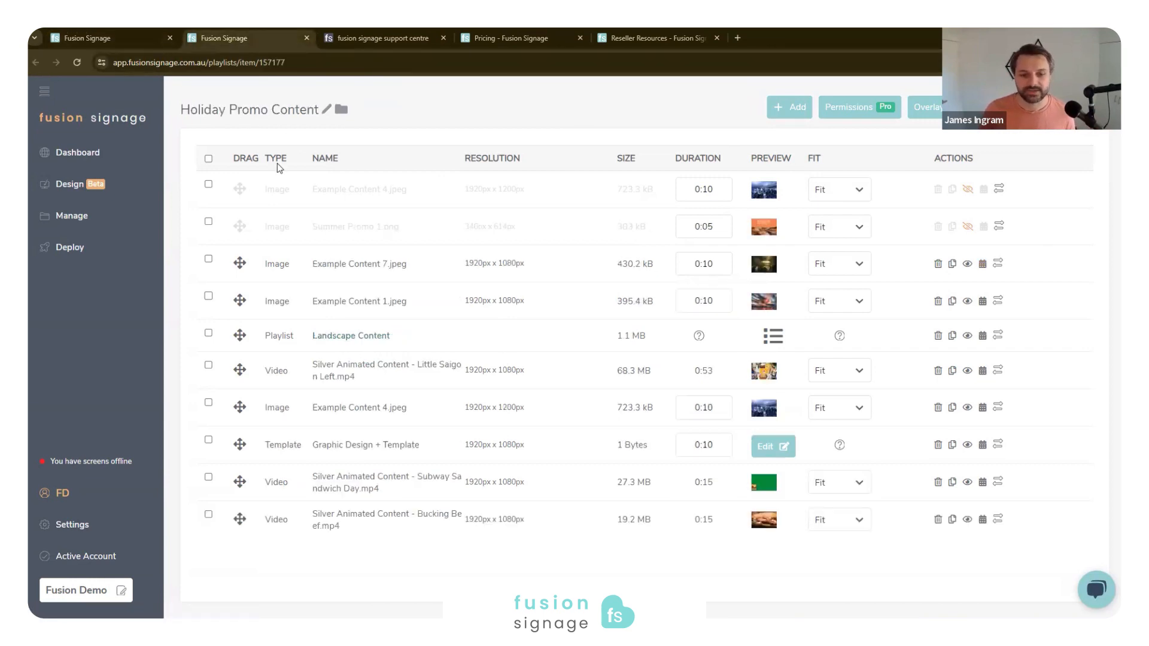
click(144, 39)
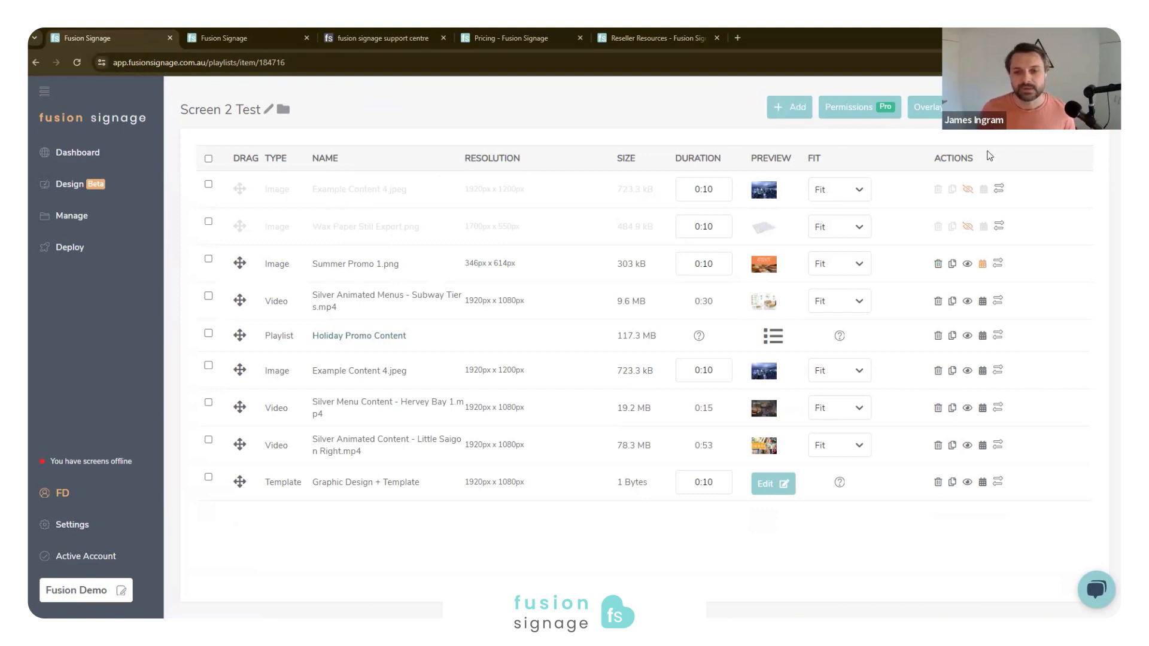
- Preview all content of the Screen 2 Test playlist in portrait and landscape, stepping through several items
click(1011, 108)
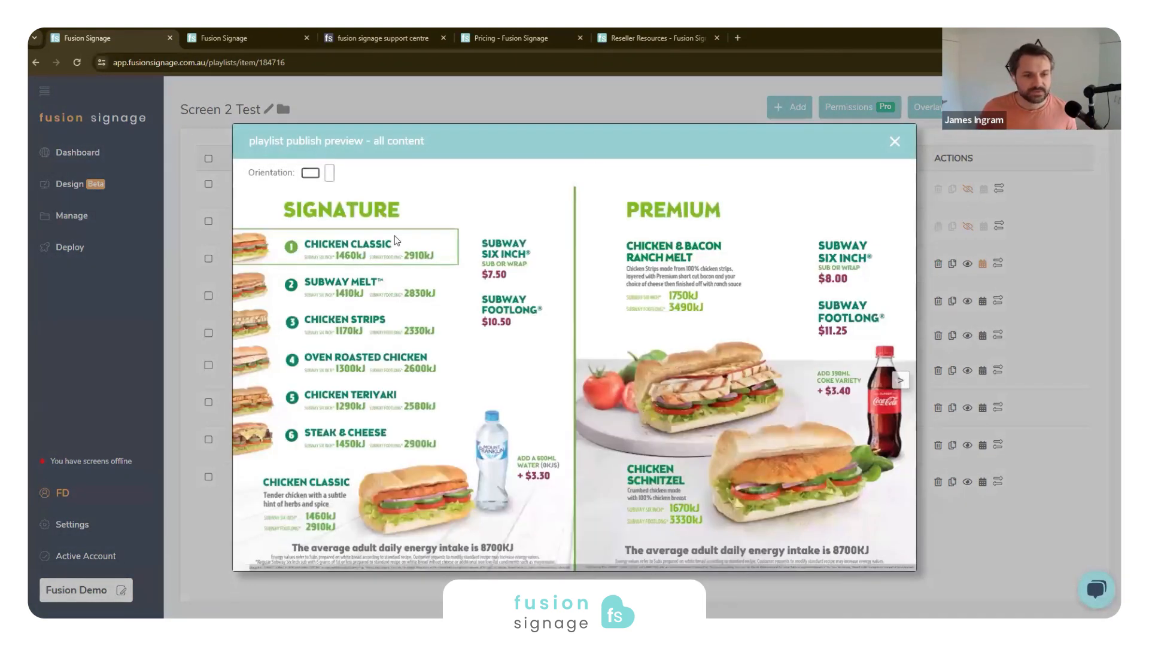
click(330, 173)
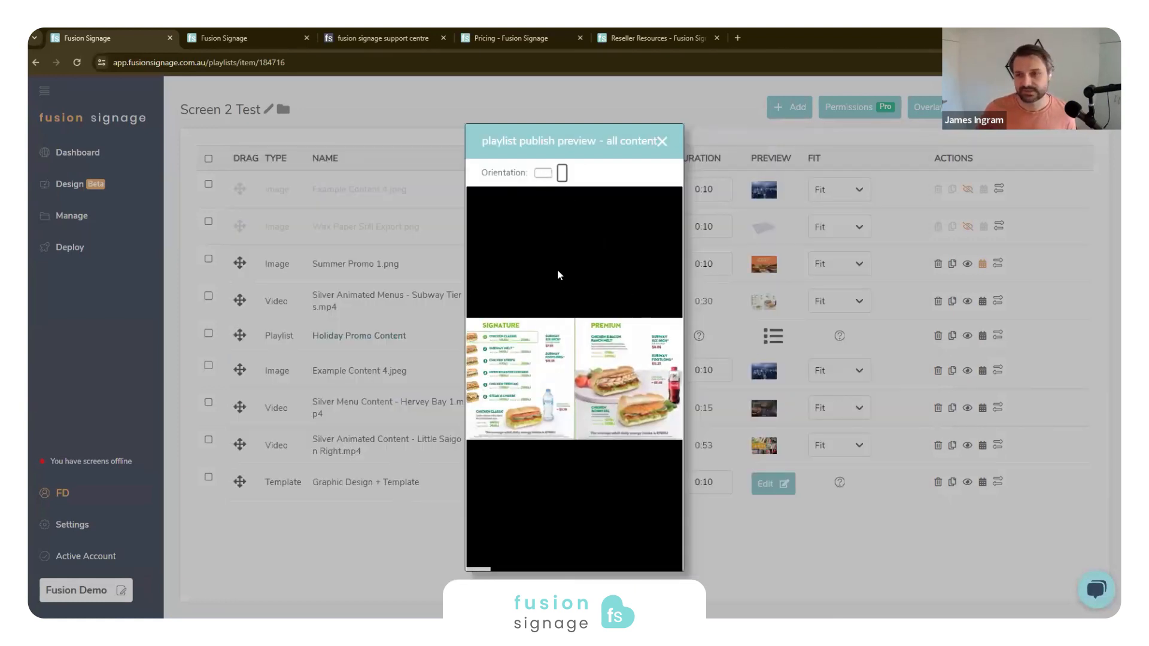
click(543, 174)
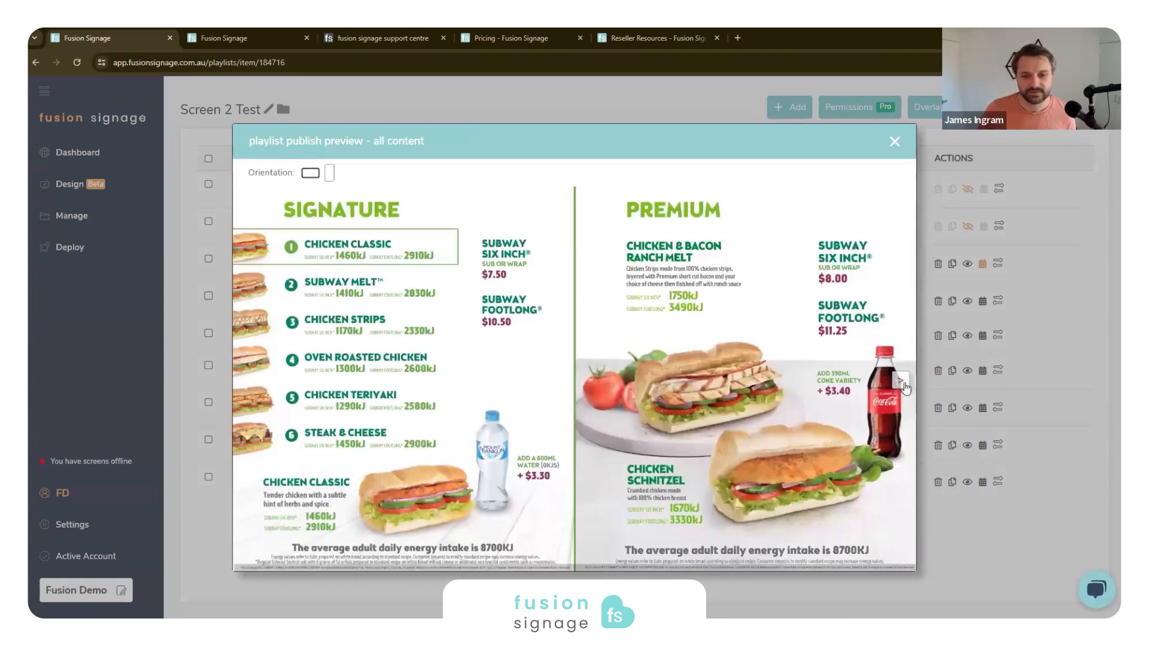
click(902, 381)
click(908, 382)
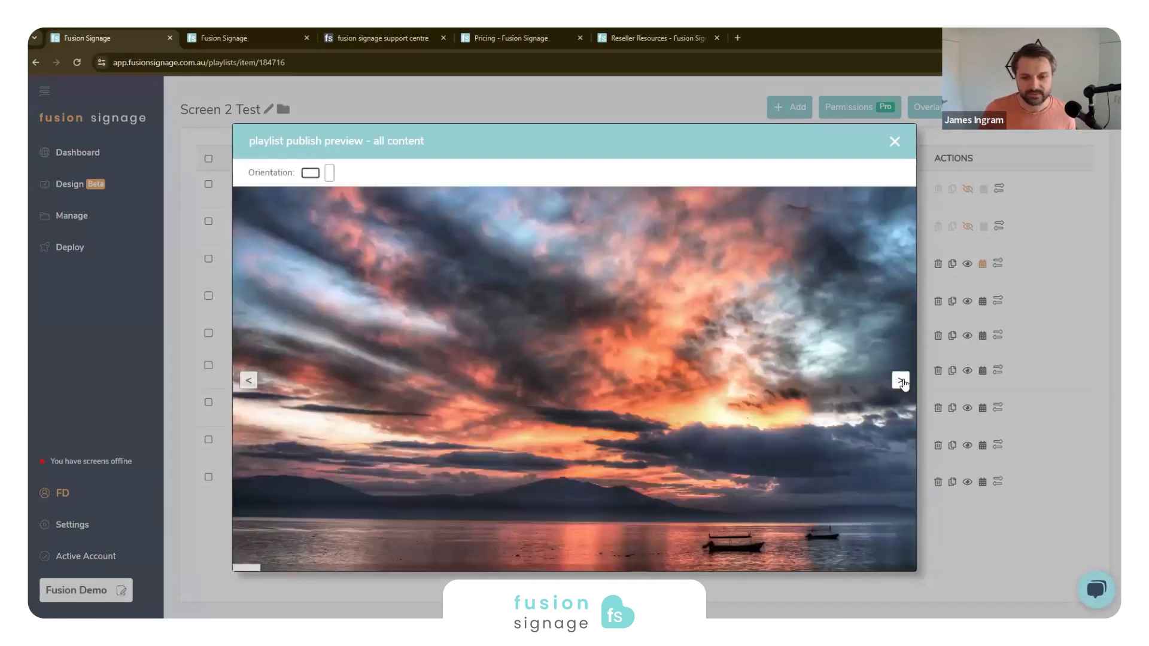
click(906, 382)
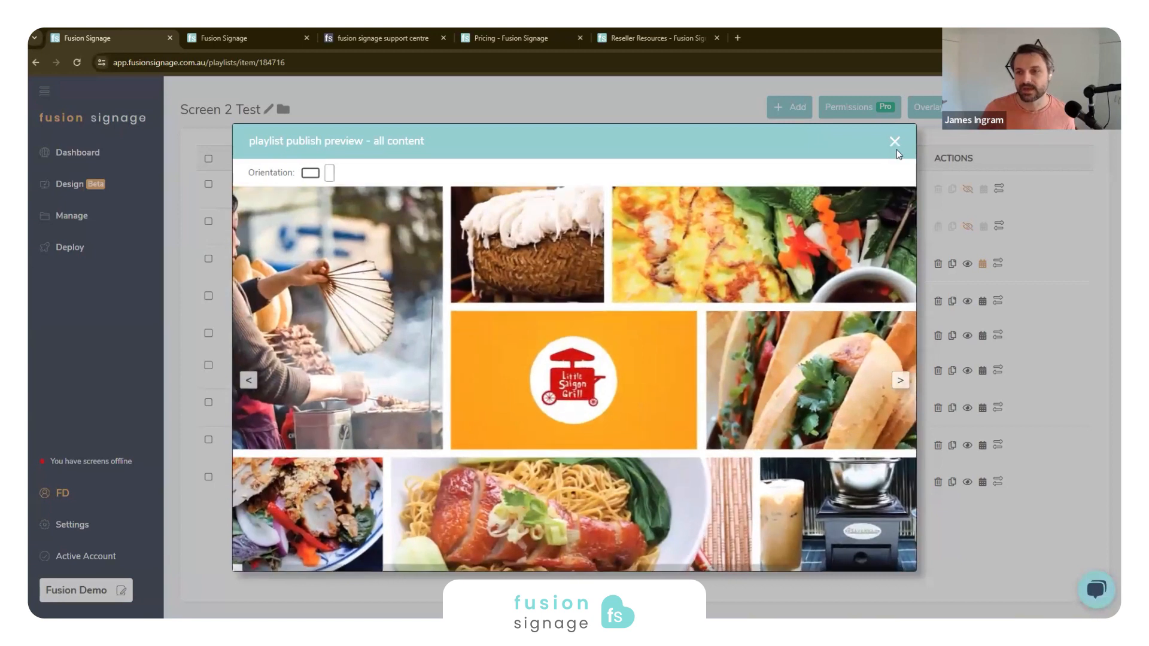
click(895, 141)
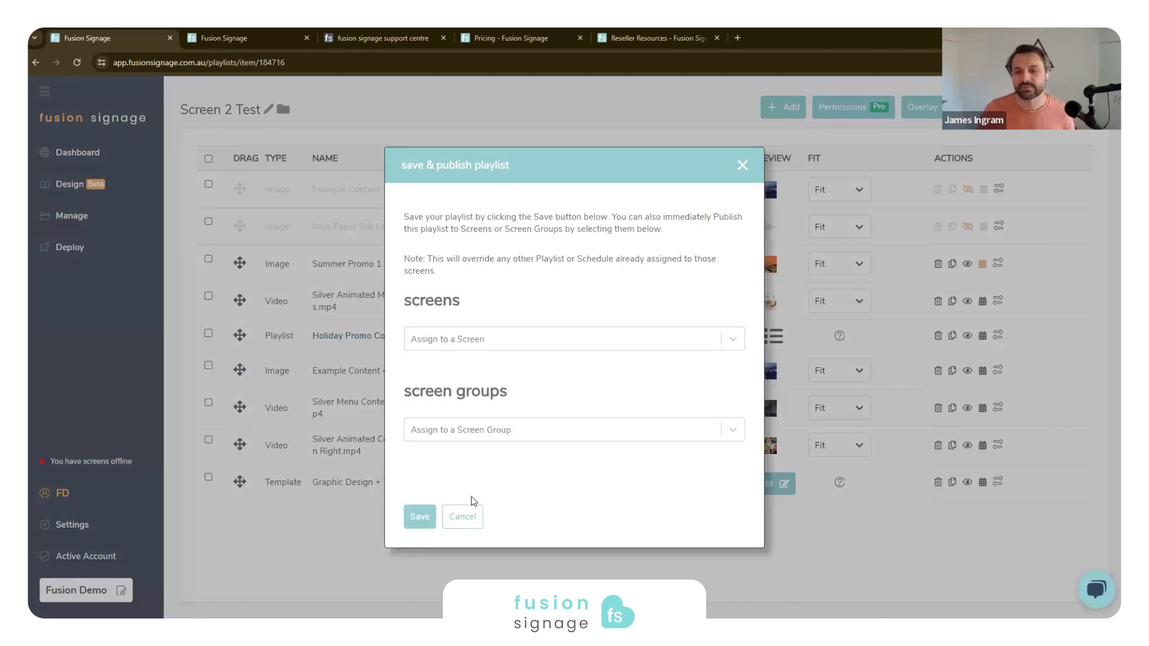
- Assign the playlist to the screens Demo Screen 2 (1920 x 1080) and Dual Screen for publishing
click(473, 343)
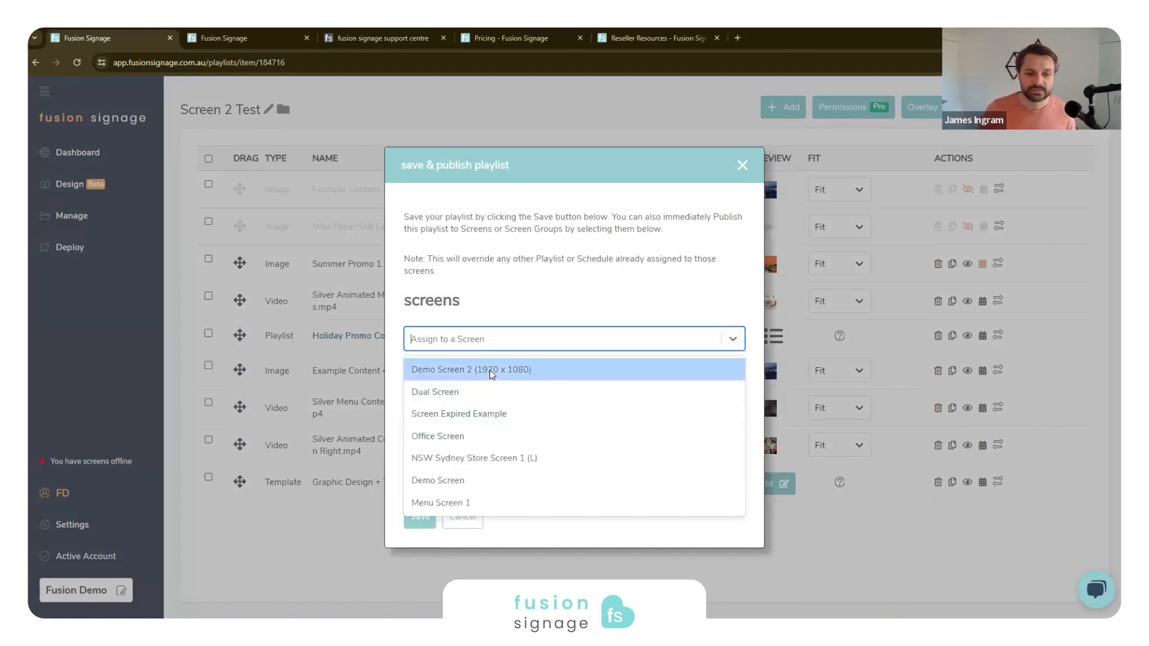
click(490, 370)
click(481, 357)
click(472, 379)
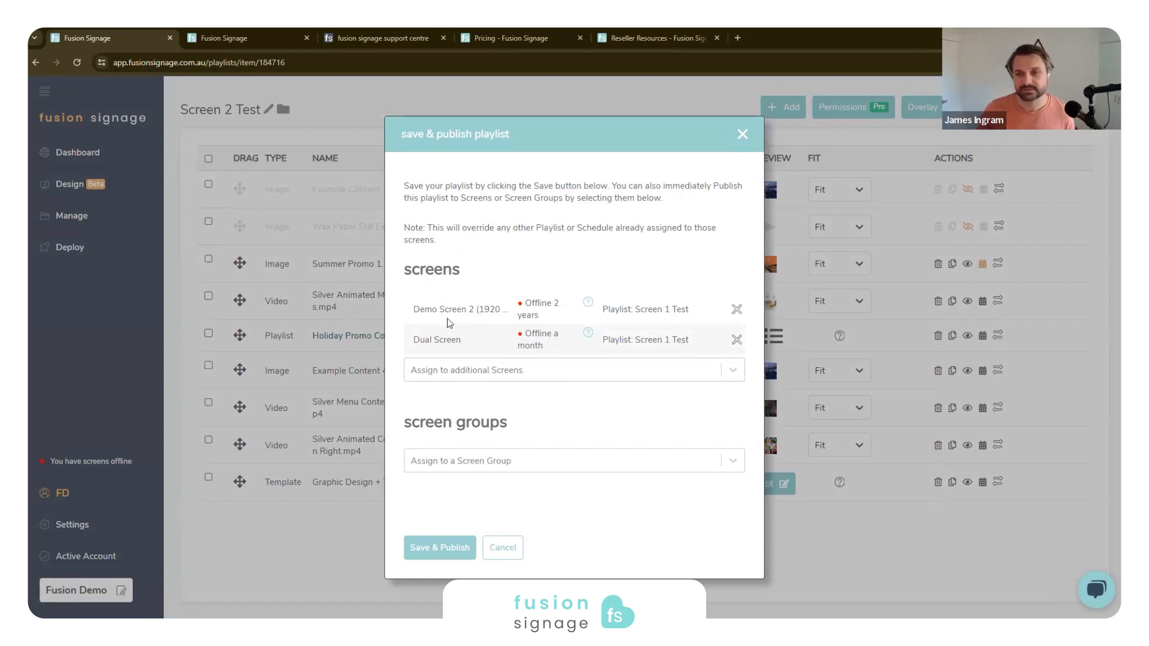
- Assign the playlist to the screen groups Menu LR1/5 and Menus (Same Content)
click(480, 462)
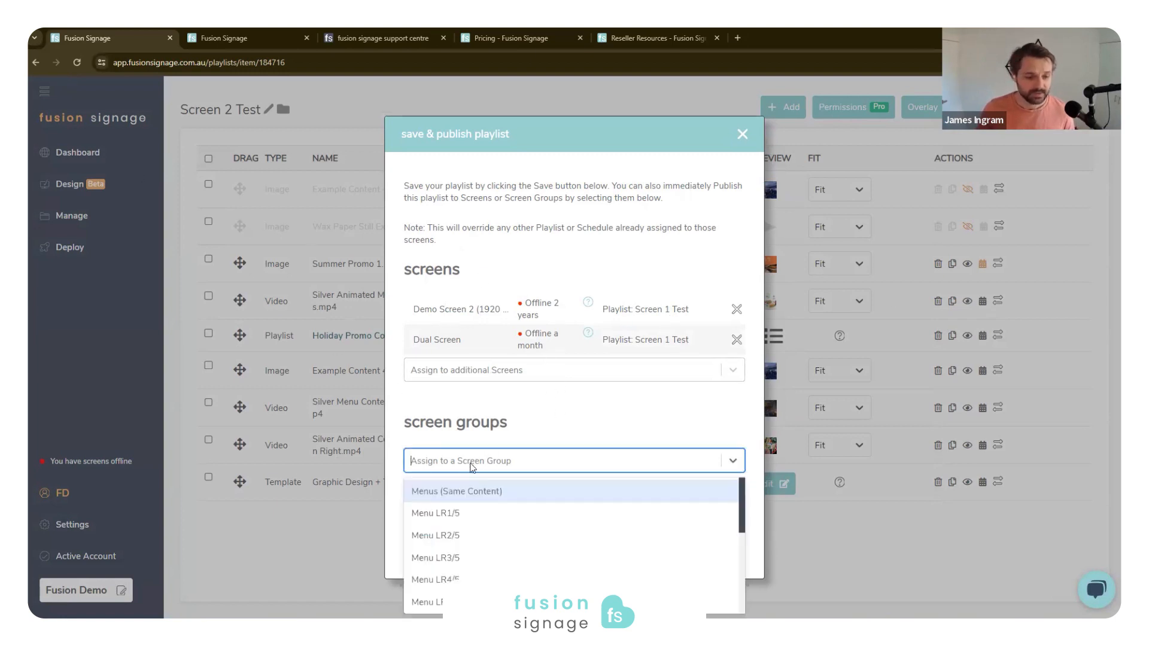
click(458, 516)
click(503, 470)
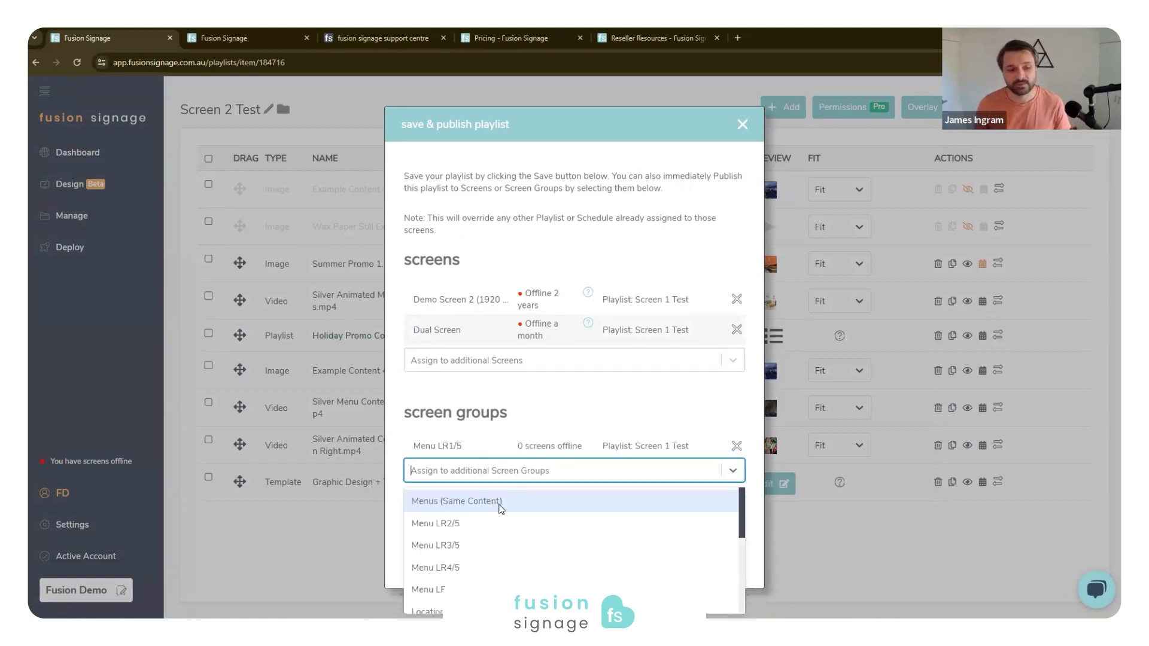
click(502, 507)
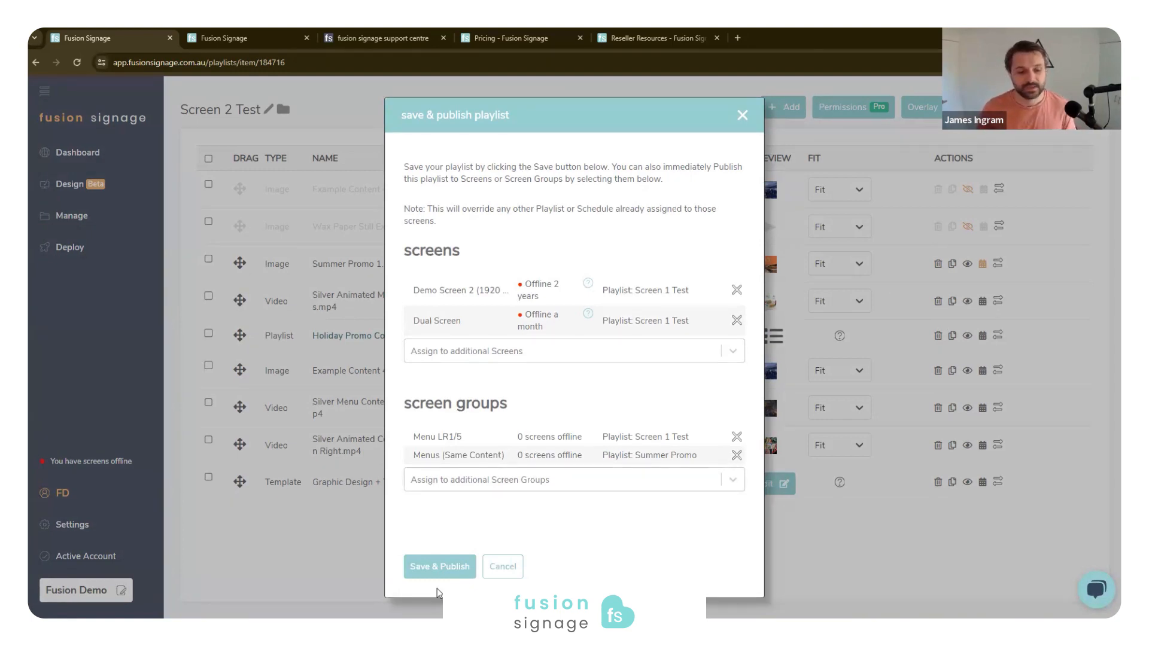
- Save and publish the playlist to the selected screens and groups, reviewing the offline screens before confirming
click(443, 573)
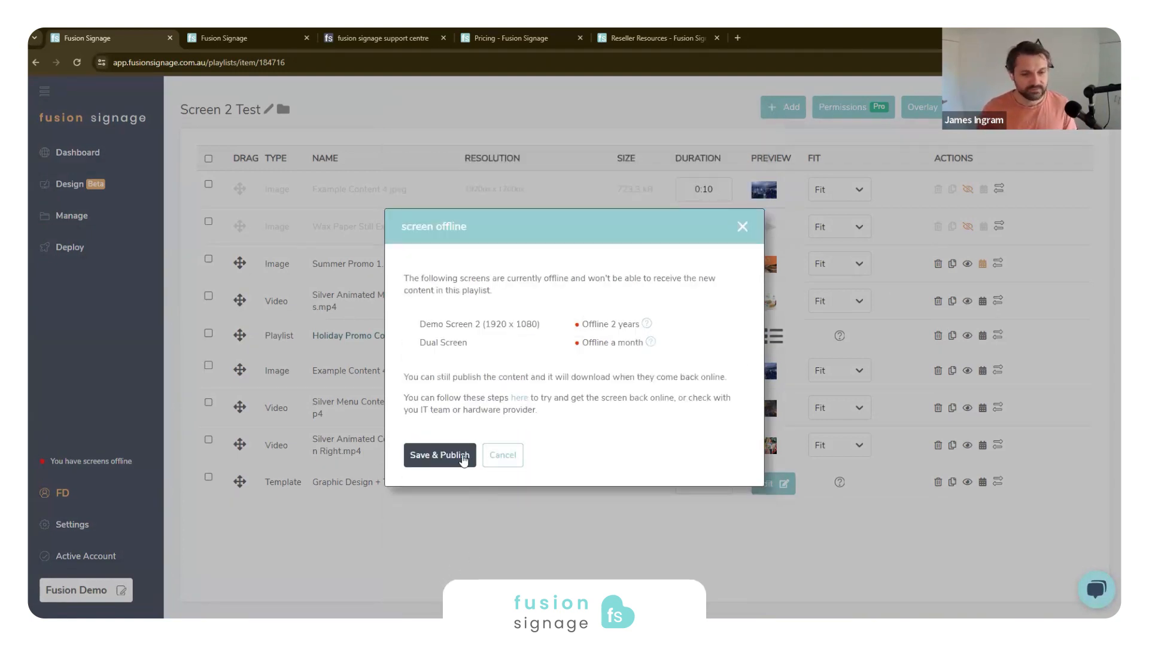
drag(576, 327, 626, 333)
click(678, 333)
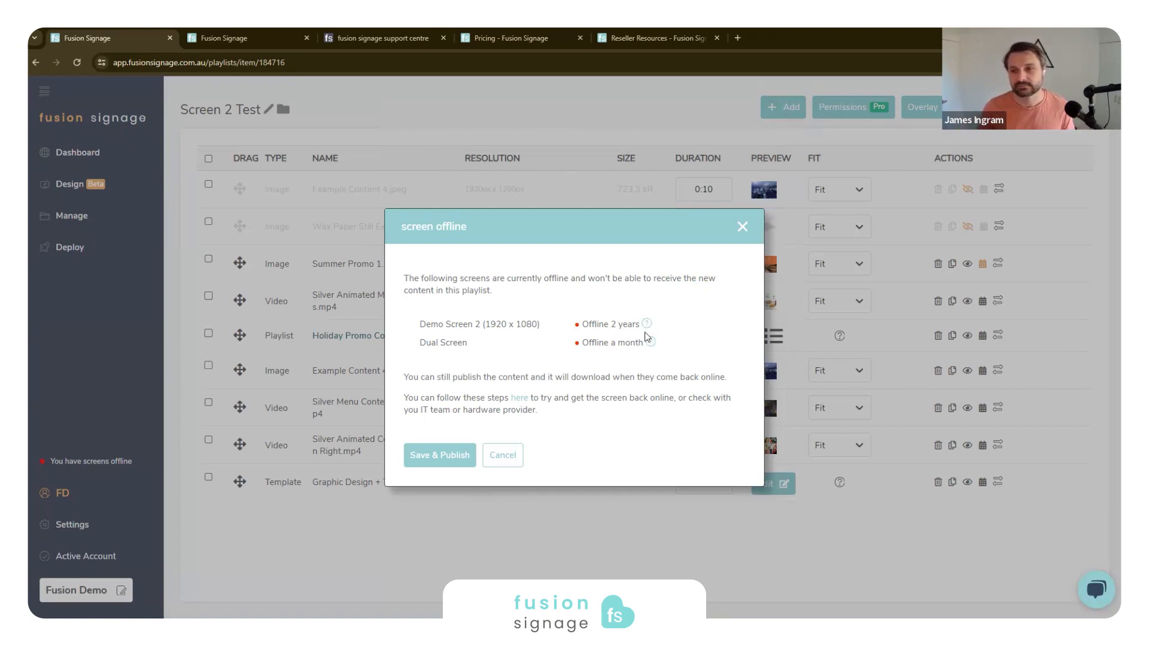
click(421, 457)
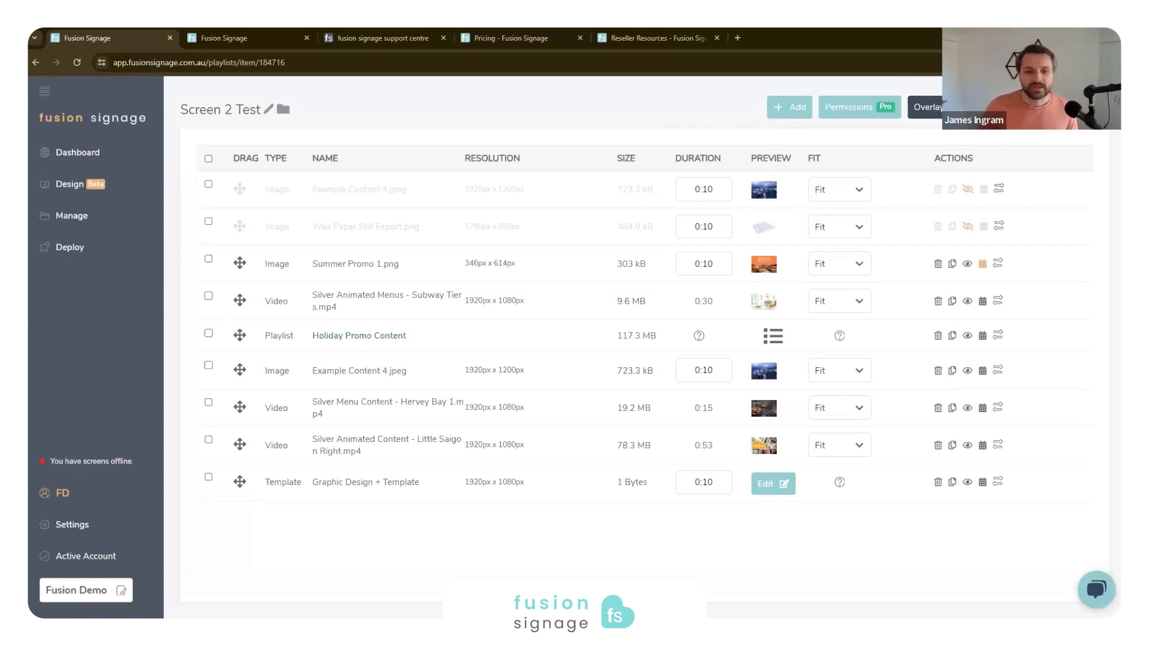
- Apply the White Top Clock overlay to the Screen 2 Test playlist and check it in the playlist preview
click(934, 110)
click(566, 350)
click(557, 403)
click(541, 392)
click(985, 108)
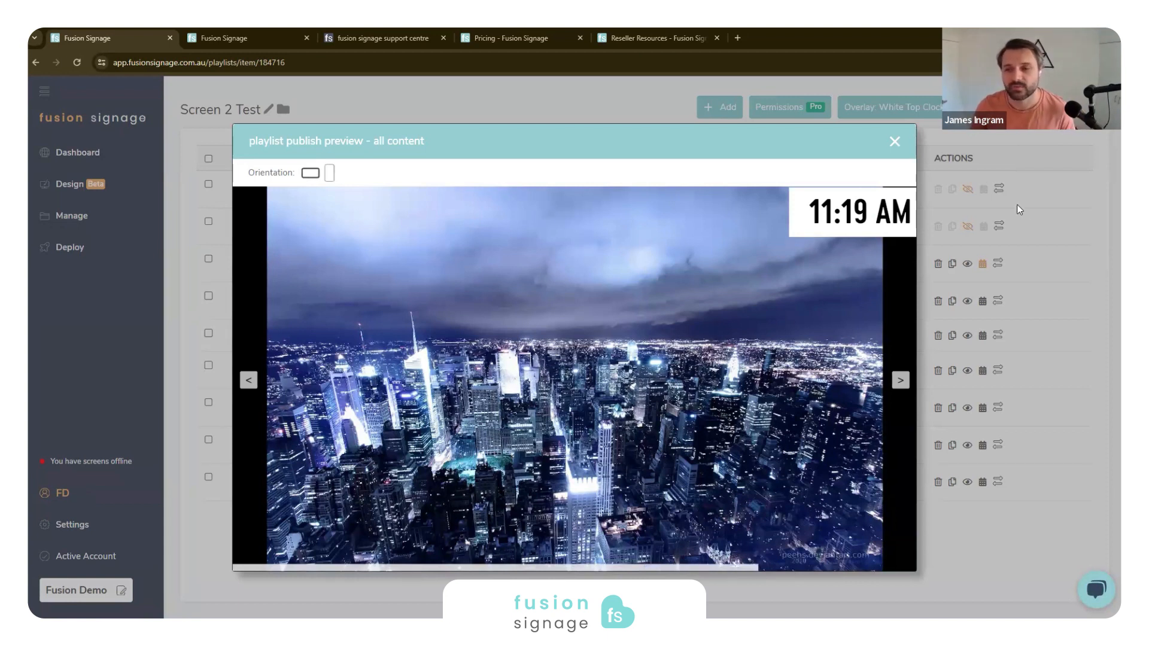
click(895, 143)
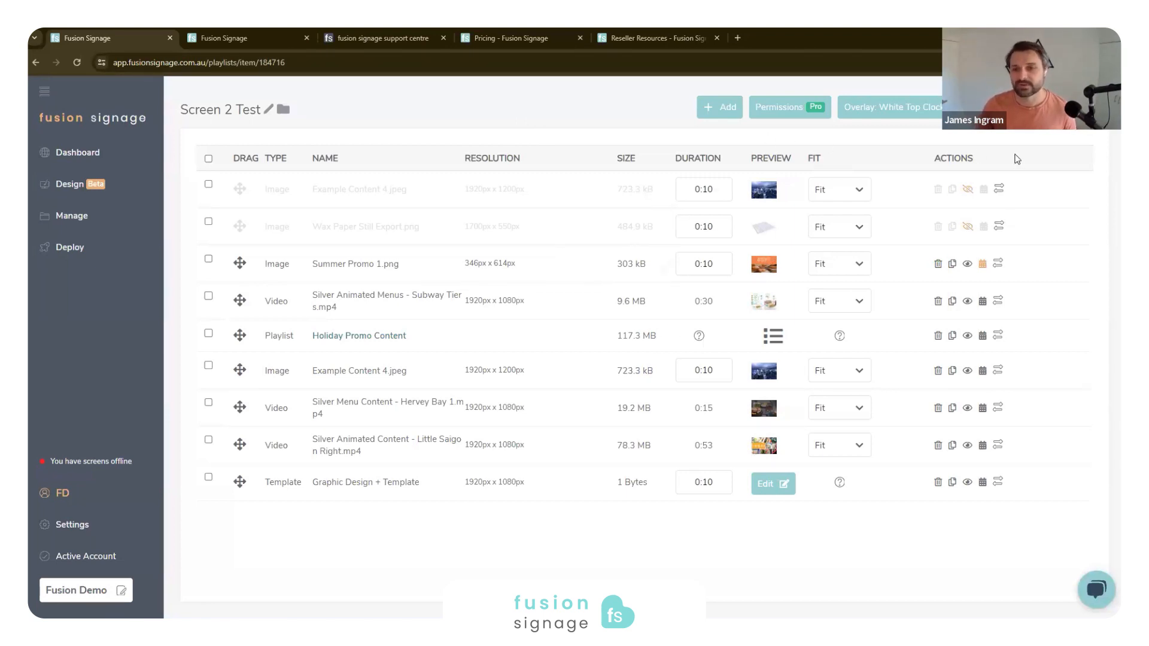
- Create a new schedule named "Screen 2 Schedule" from the Manage area
click(69, 217)
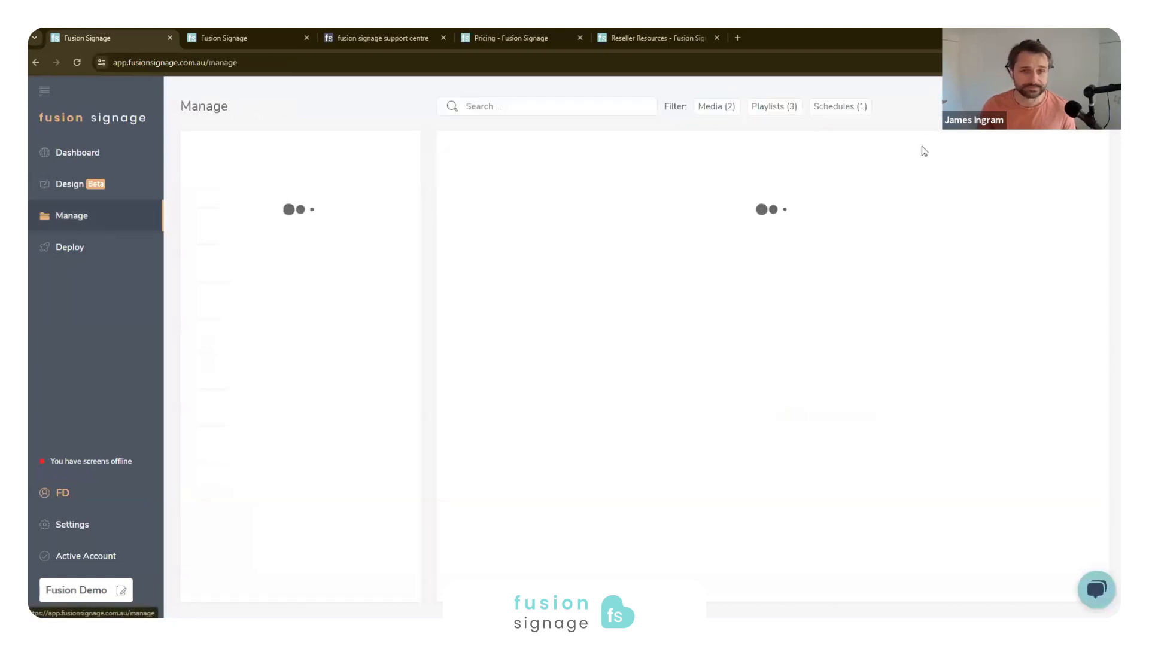
click(1058, 107)
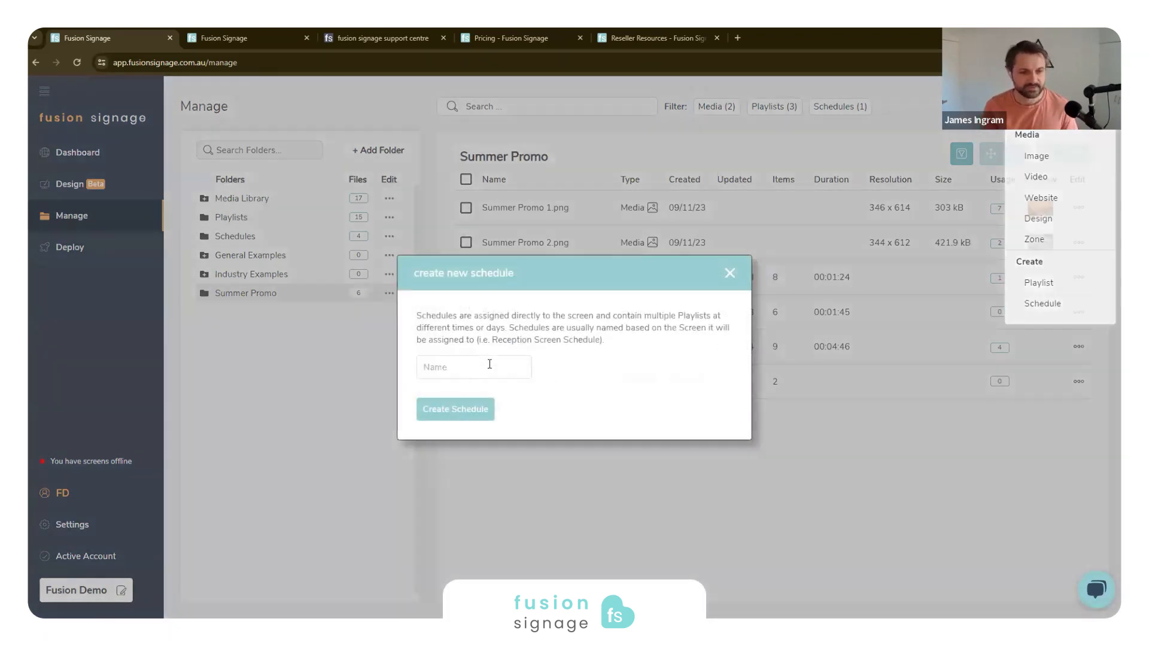
click(490, 364)
text(Screen 2 Schedule)
key(Return)
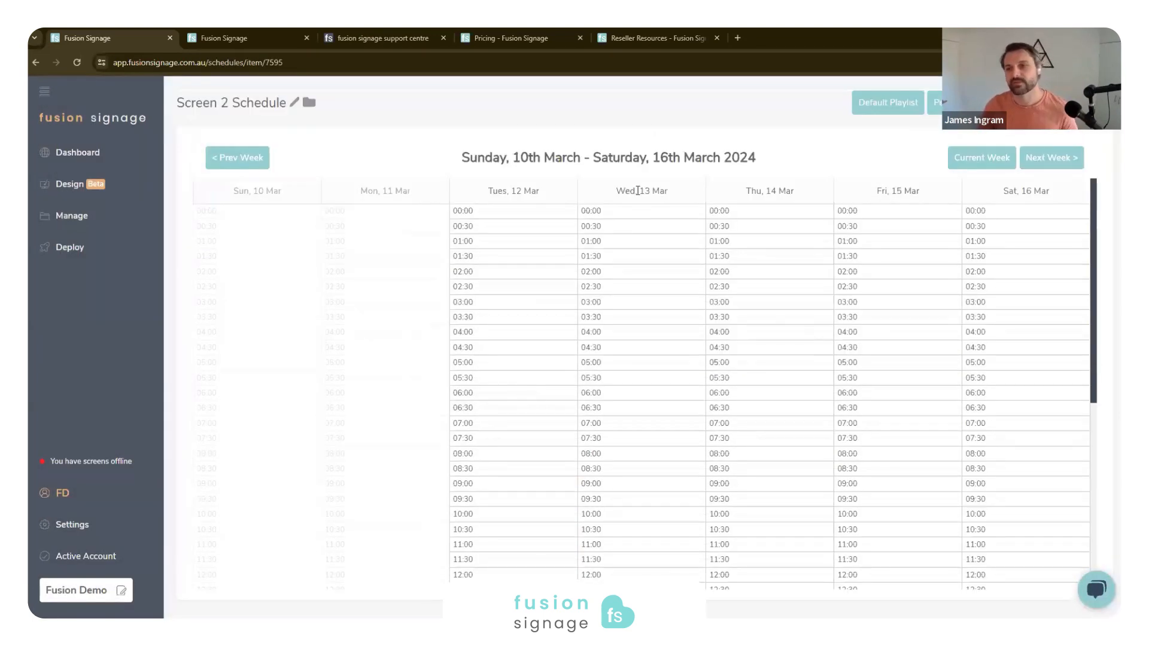
- Set Standard Promotion (P-9:16) as the default playlist of Screen 2 Schedule and look over the weekly calendar
scroll(682, 341, down, 1)
scroll(509, 289, up, 1)
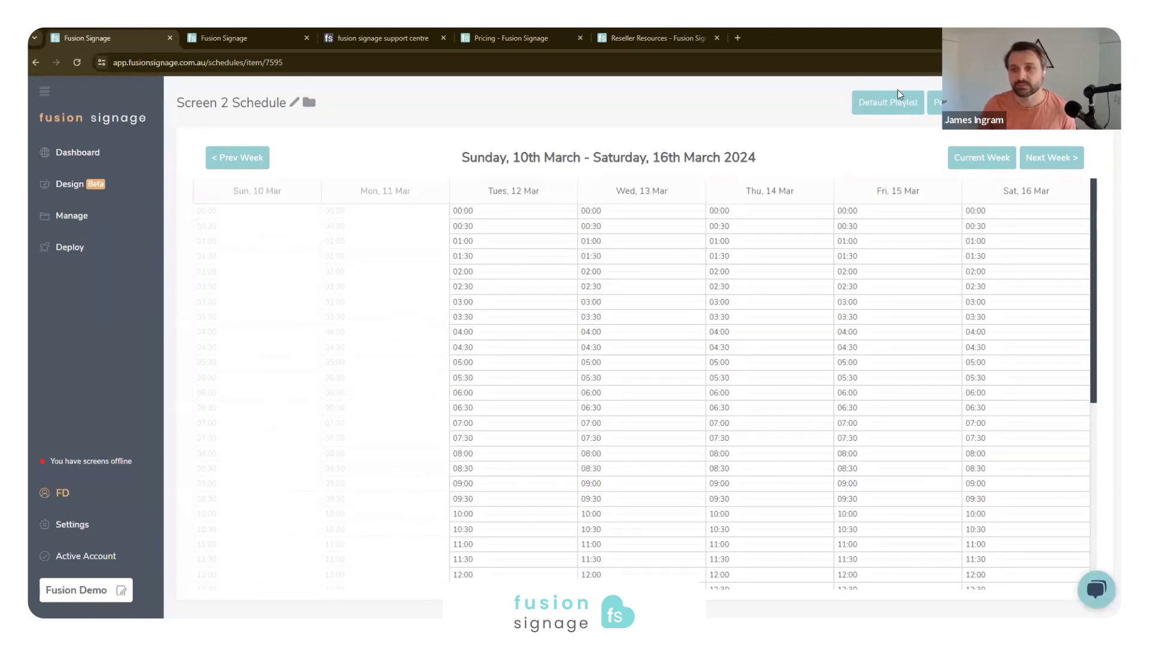
click(882, 107)
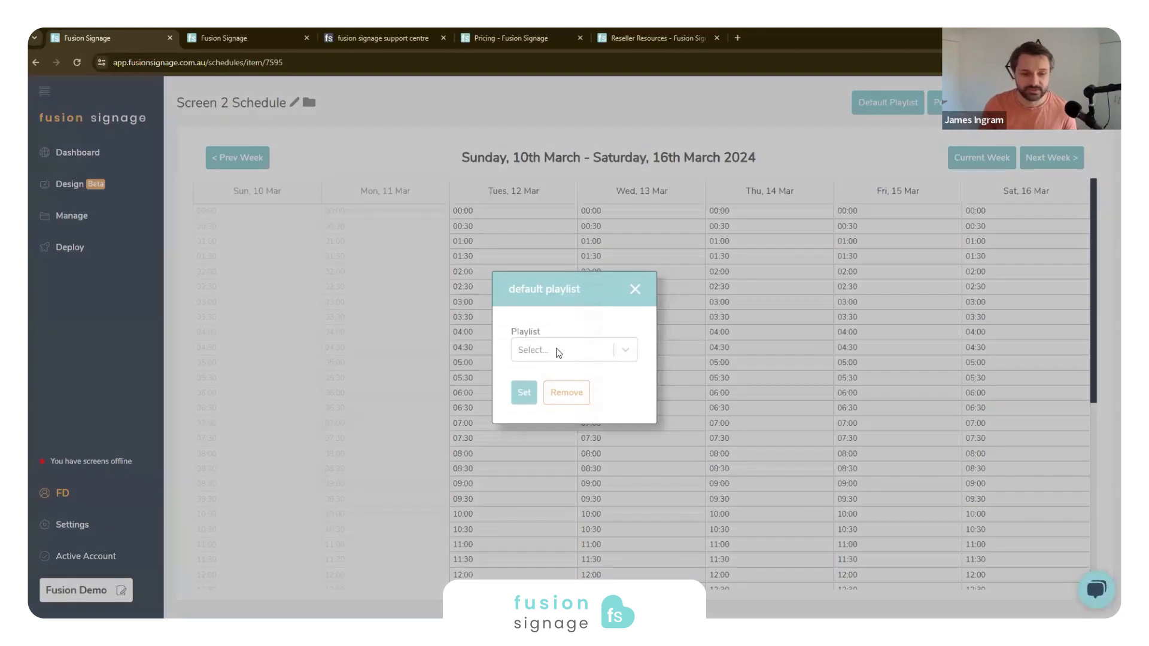
click(559, 351)
click(534, 391)
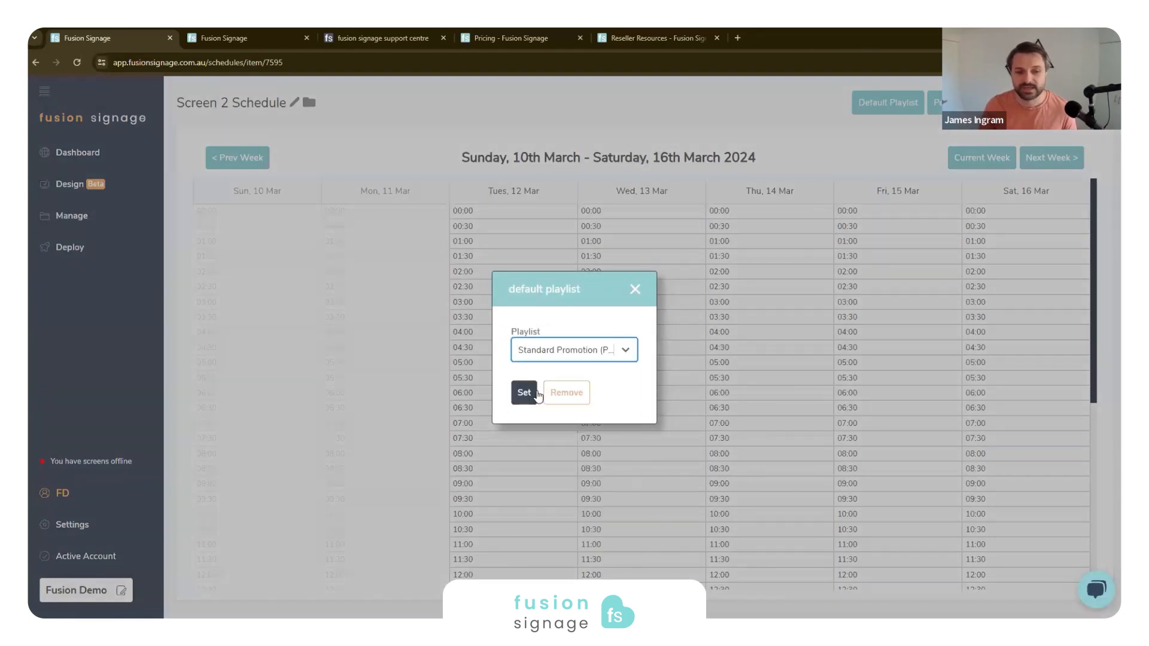
click(524, 395)
scroll(646, 232, down, 3)
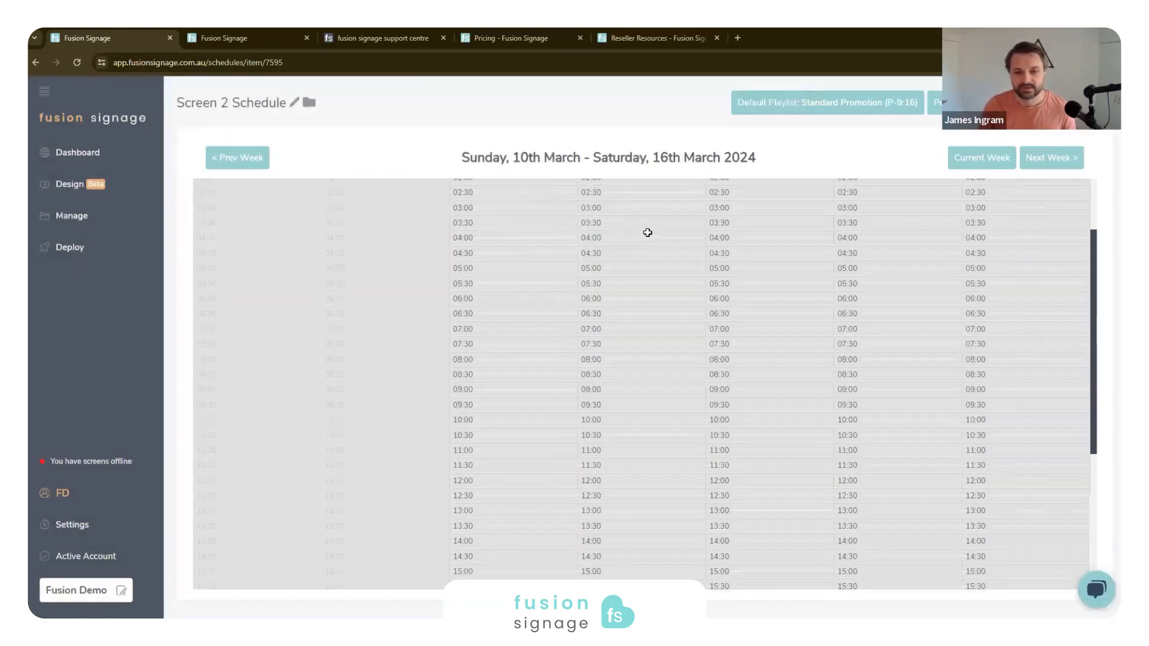
scroll(761, 307, up, 3)
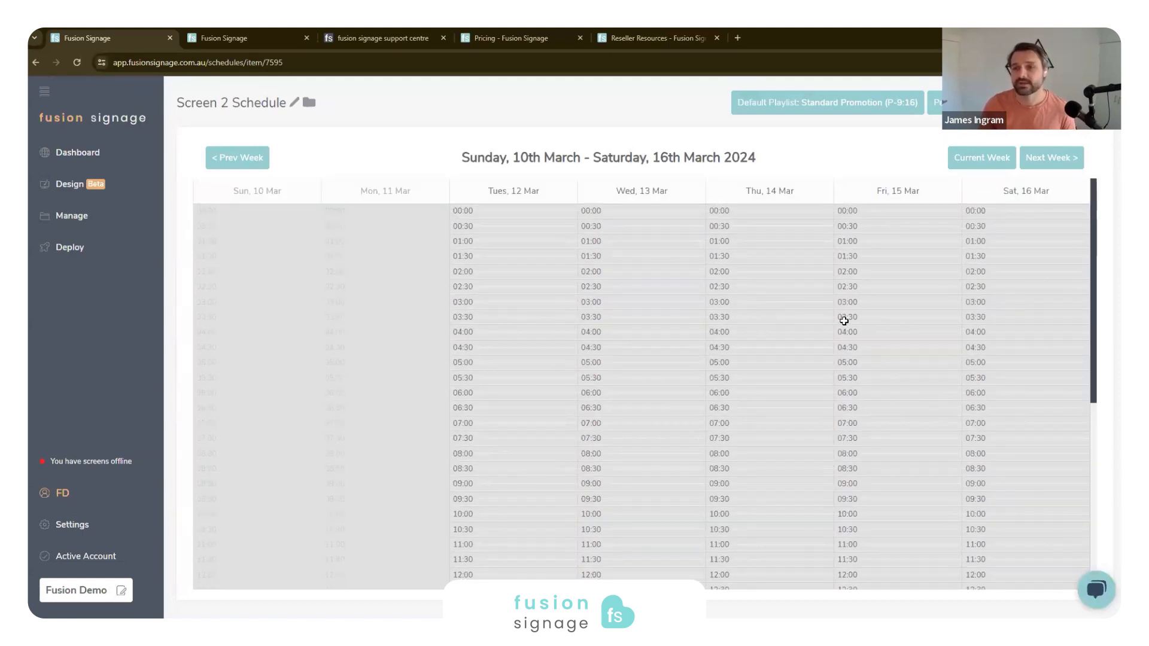
- Schedule Evening Playlist (L-16:9) on Friday from 13:00 to 16:30 in Screen 2 Schedule
scroll(878, 280, down, 5)
scroll(878, 267, up, 5)
scroll(892, 299, down, 5)
drag(883, 324, 864, 412)
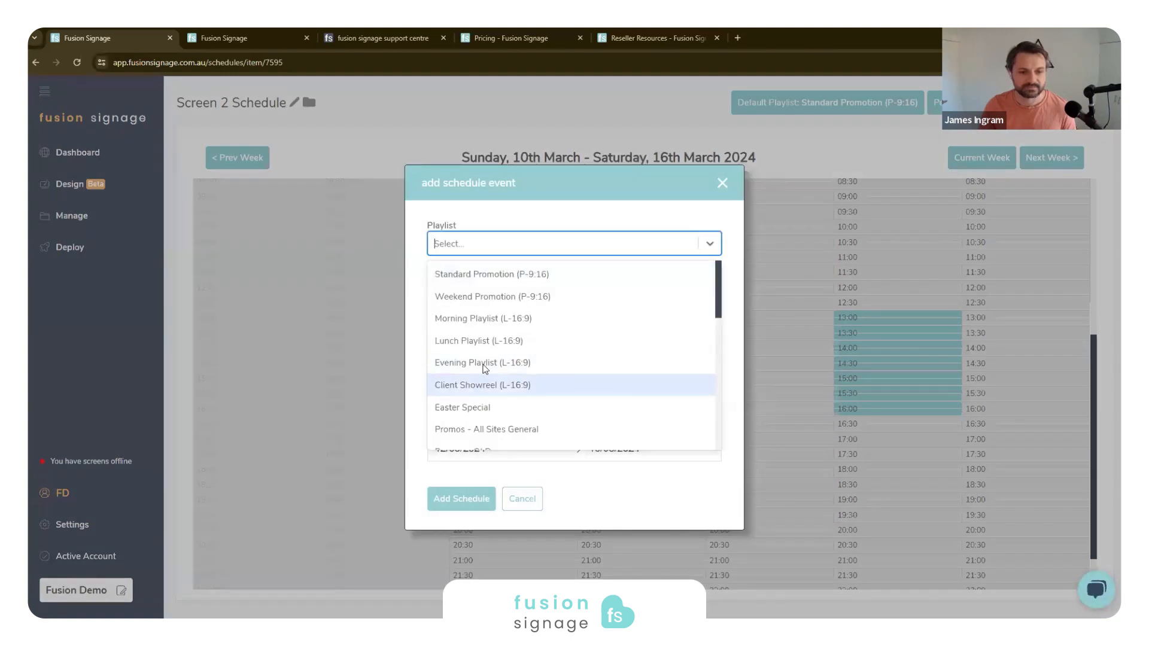
click(484, 363)
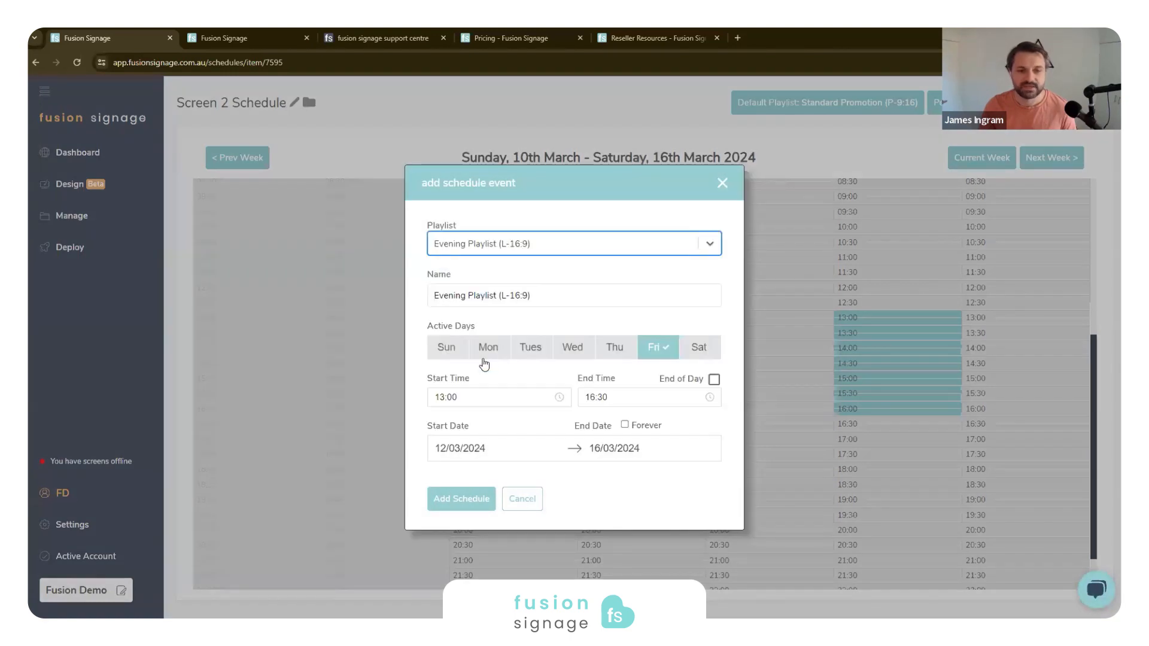
click(463, 499)
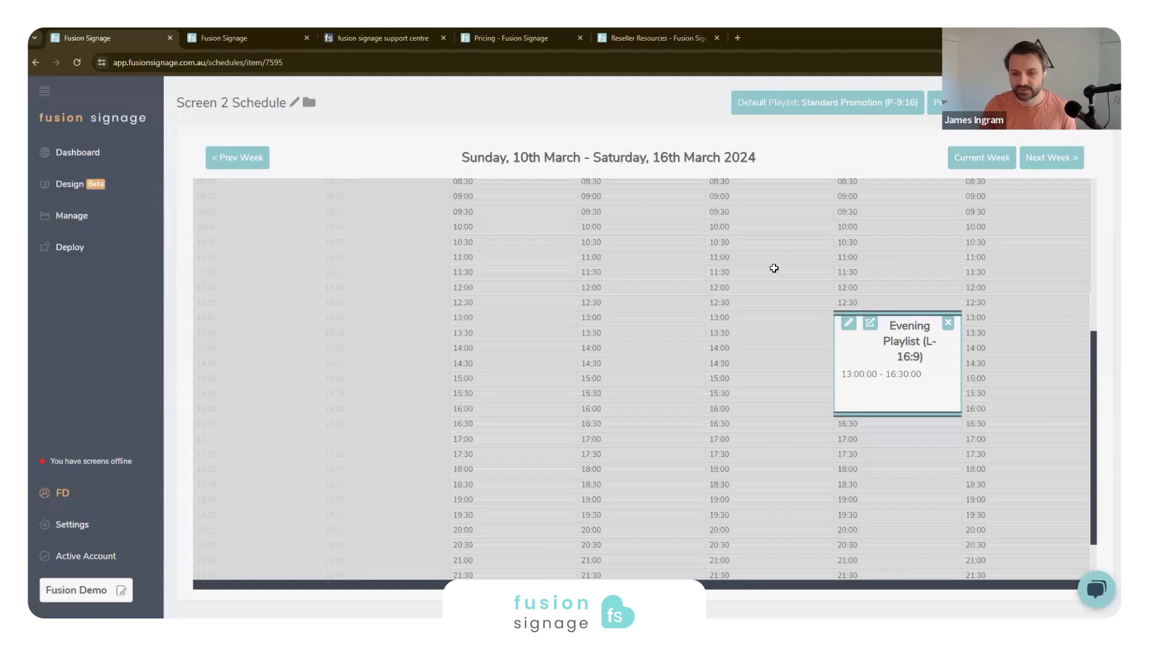
- Set the Friday Evening Playlist event to run forever and check its recurrence in the following weeks
scroll(825, 303, up, 2)
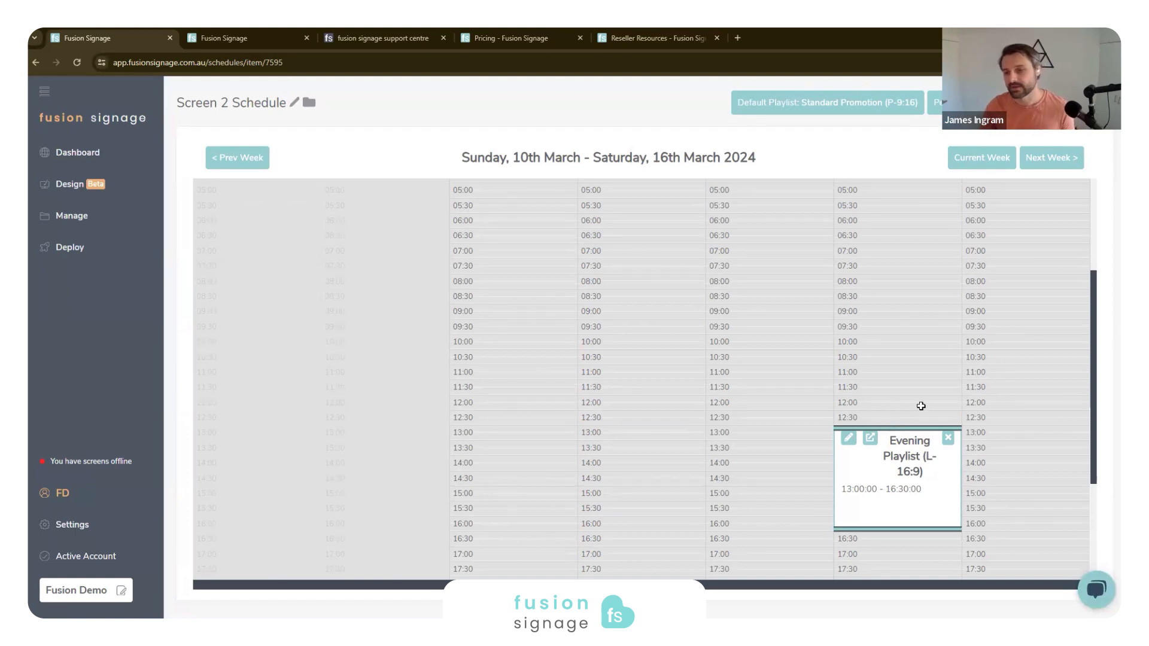
scroll(886, 395, down, 3)
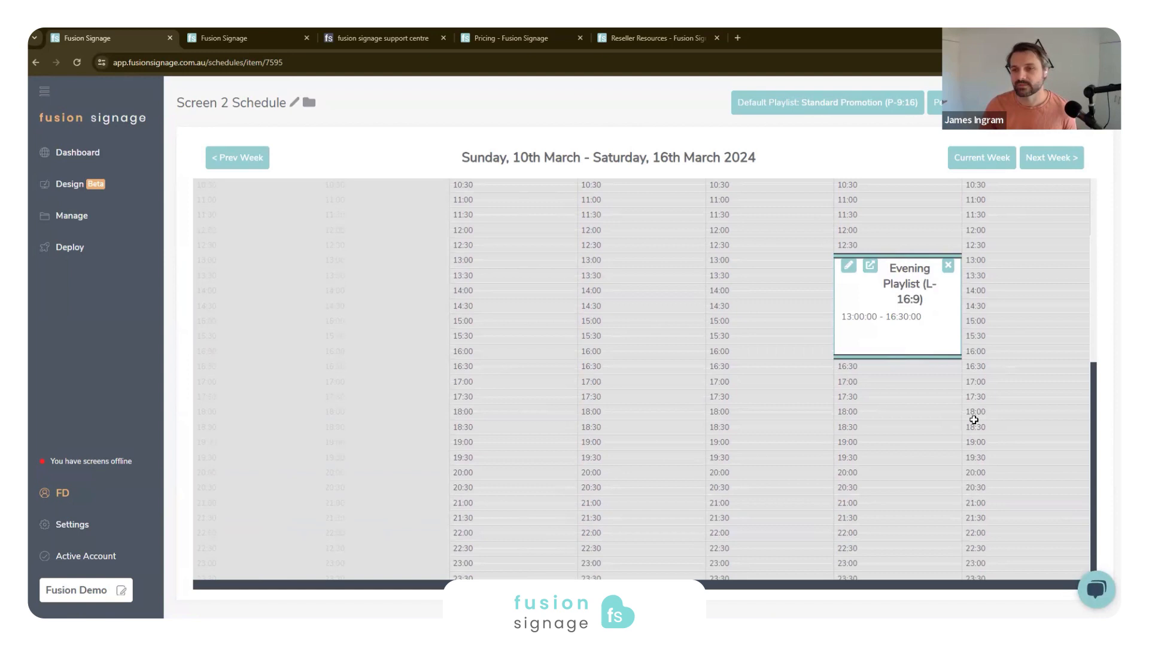
scroll(945, 348, up, 4)
scroll(970, 276, down, 2)
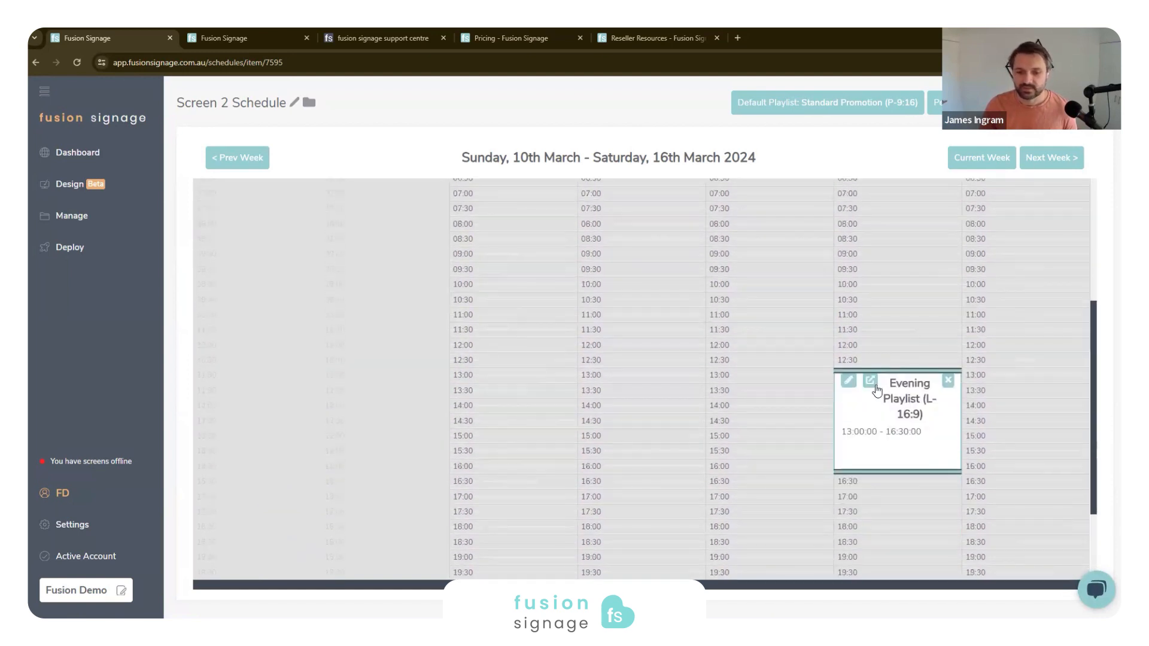
click(849, 381)
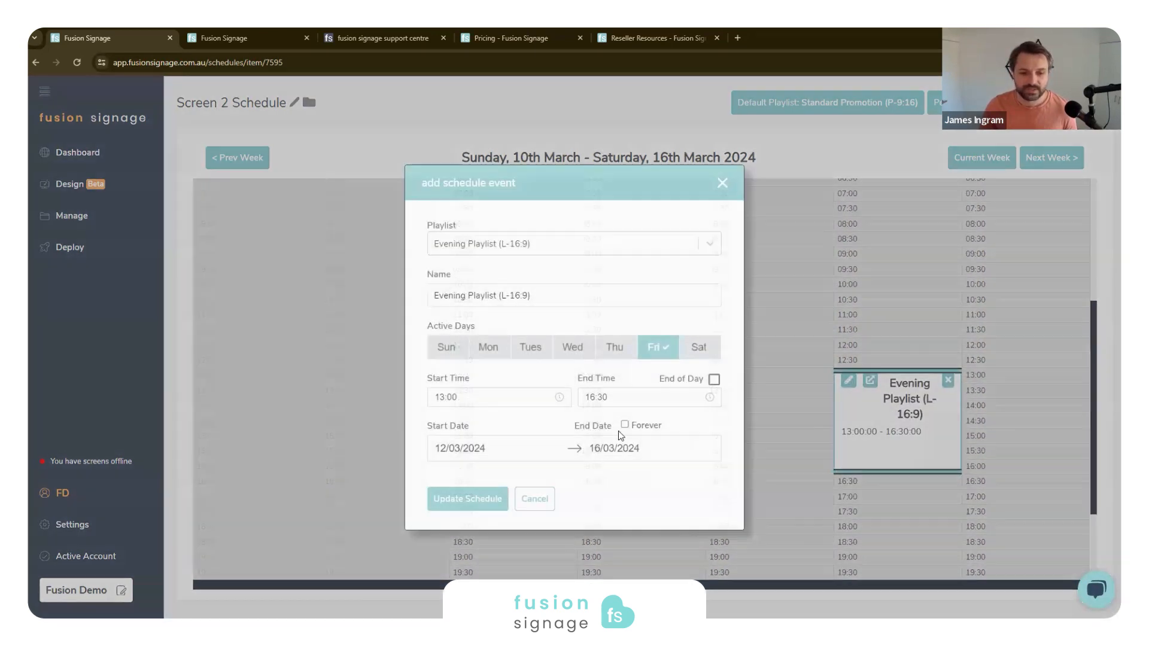
click(625, 426)
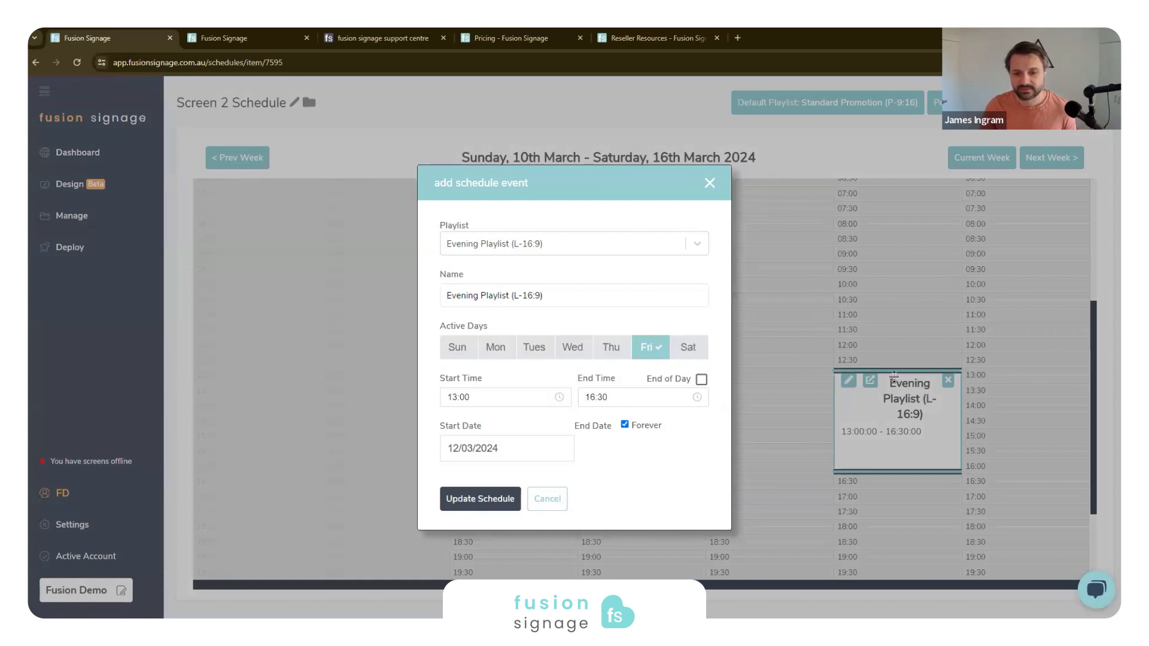
click(472, 502)
click(1060, 161)
click(1060, 161)
click(1061, 160)
click(1061, 160)
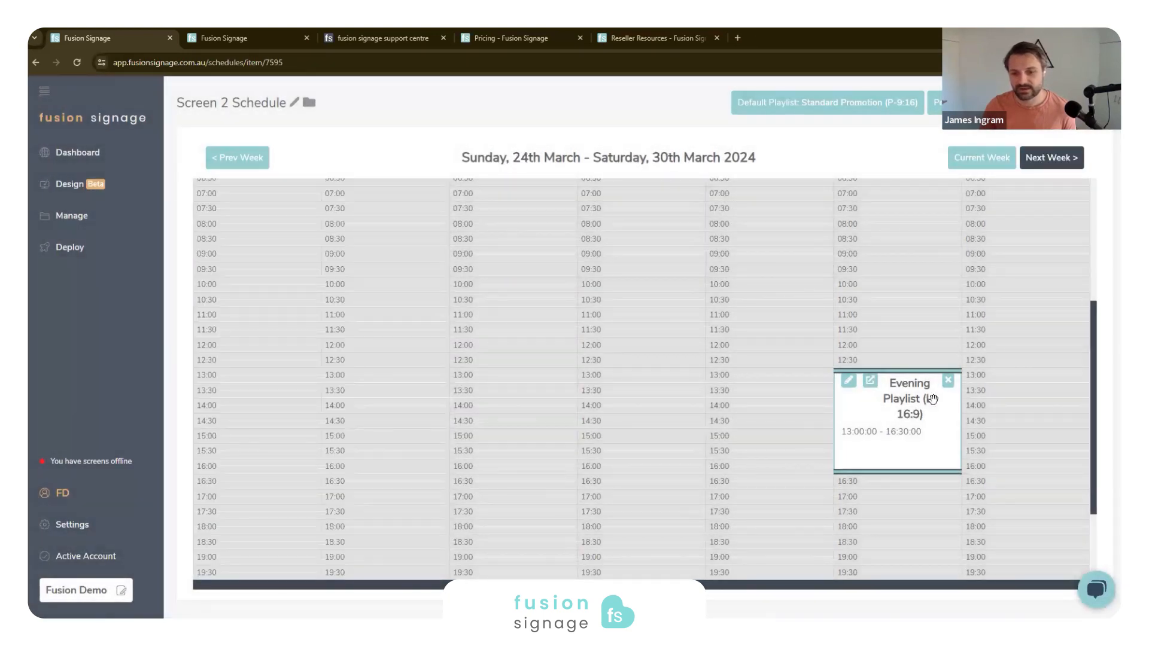
click(263, 159)
click(263, 160)
click(267, 163)
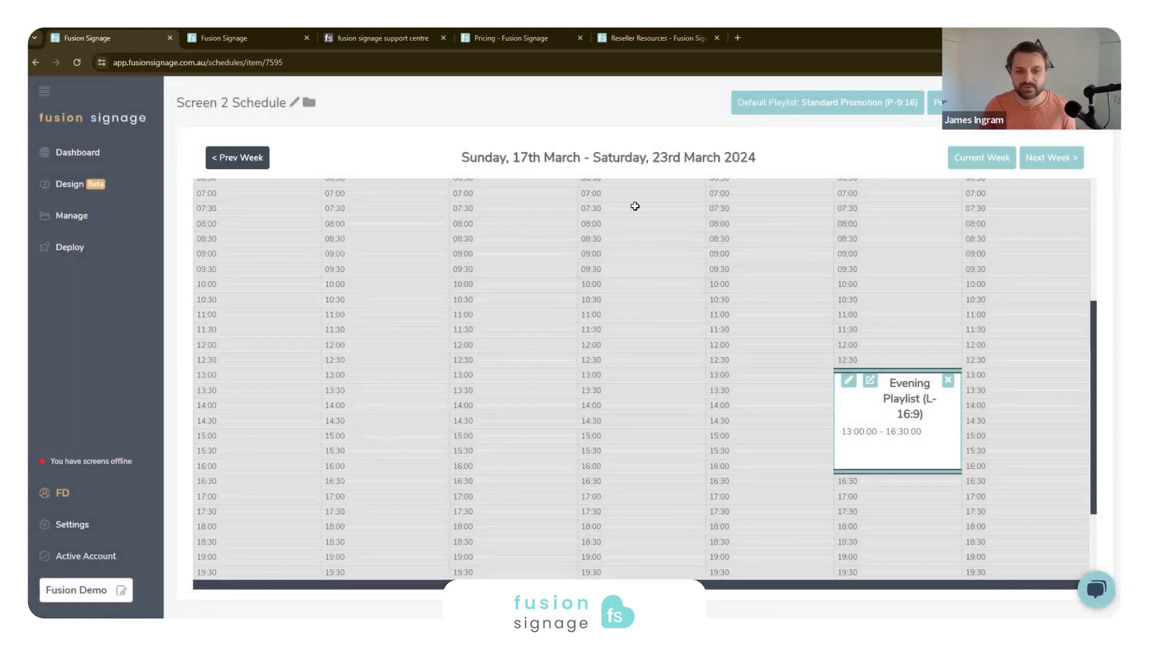
click(254, 162)
- Add two Wednesday-to-Friday Lunch Playlist (L-16:9) events, one at 09:45–11:15 and one moved to 18:00–20:45
drag(623, 269, 739, 311)
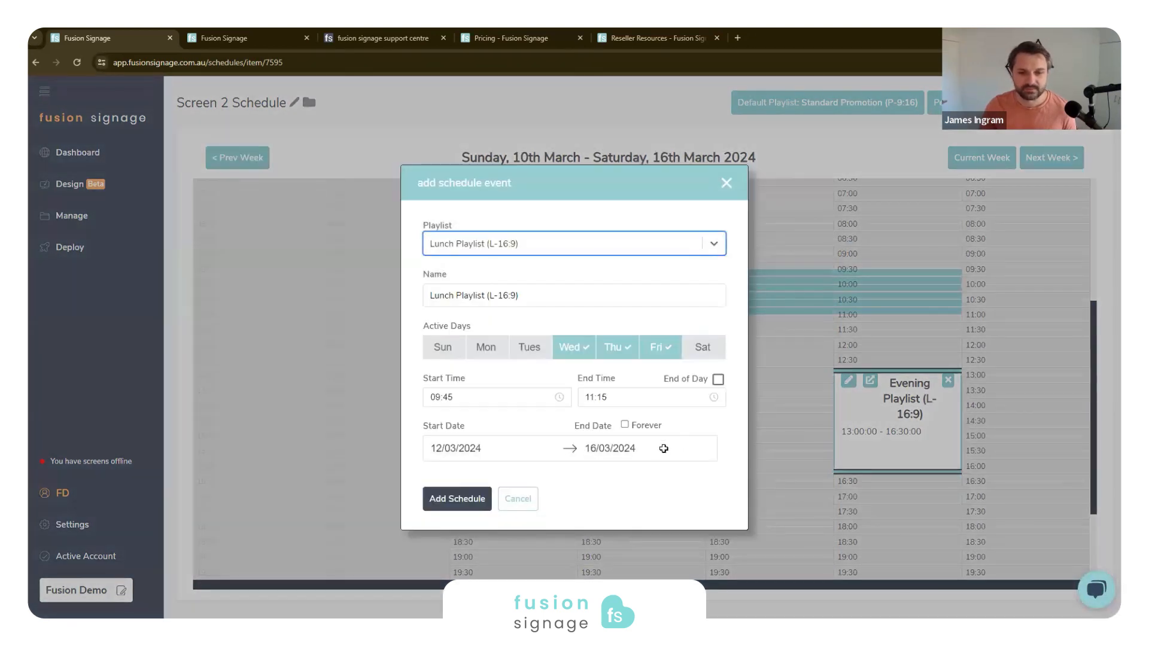
click(457, 499)
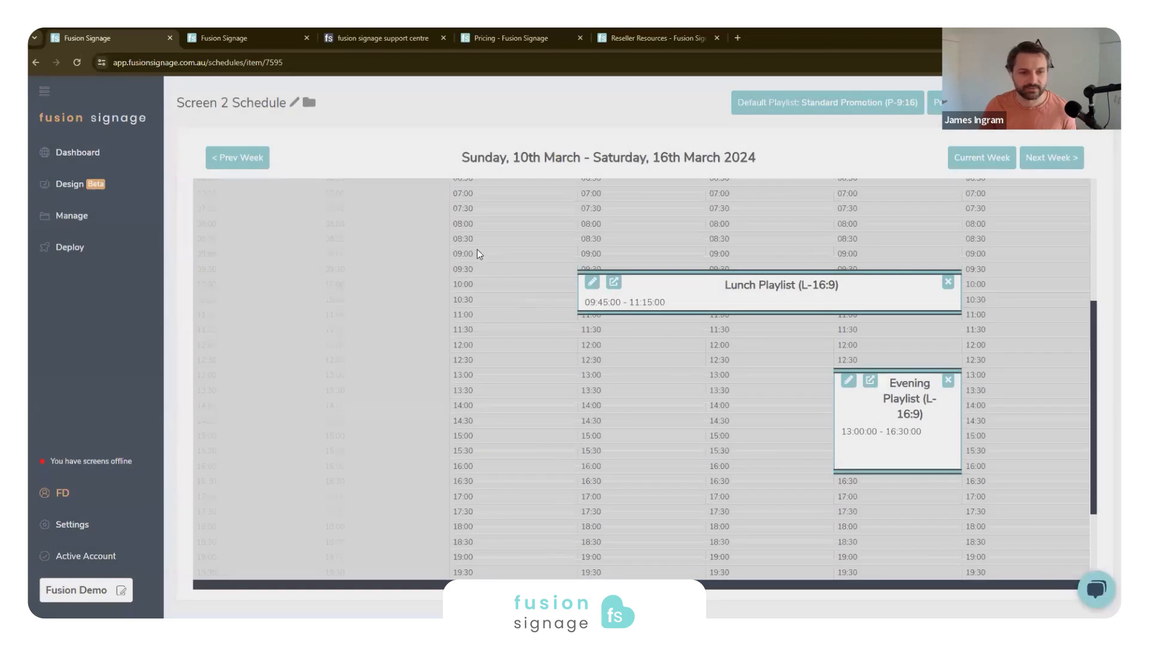
scroll(477, 251, down, 3)
drag(622, 363, 880, 438)
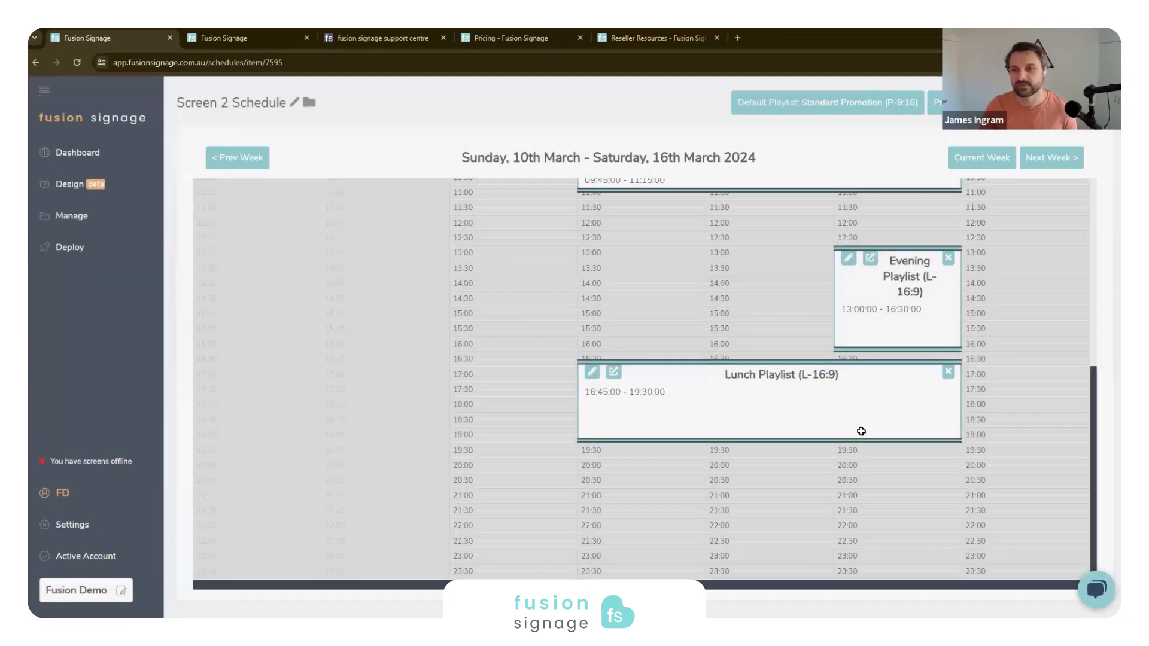
scroll(658, 489, up, 1)
drag(659, 451, 659, 489)
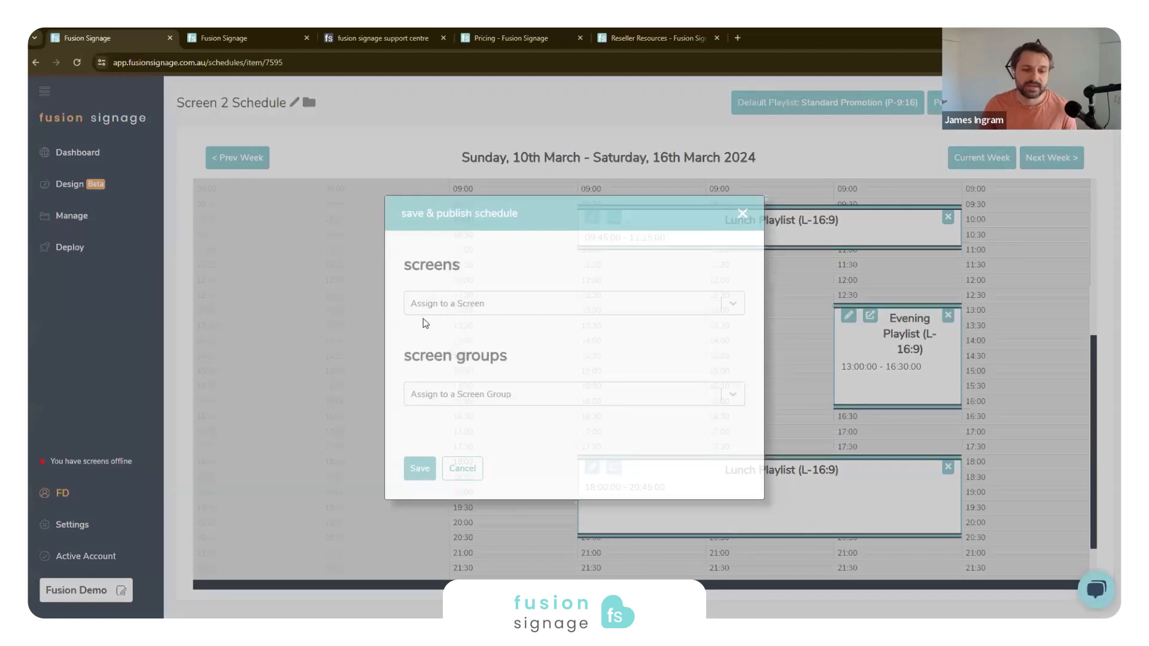
- Save and publish the schedule to Demo Screen 2 (1920 x 1080) and Dual Screen, reviewing their current content and accepting their offline status
click(467, 304)
click(482, 327)
click(451, 350)
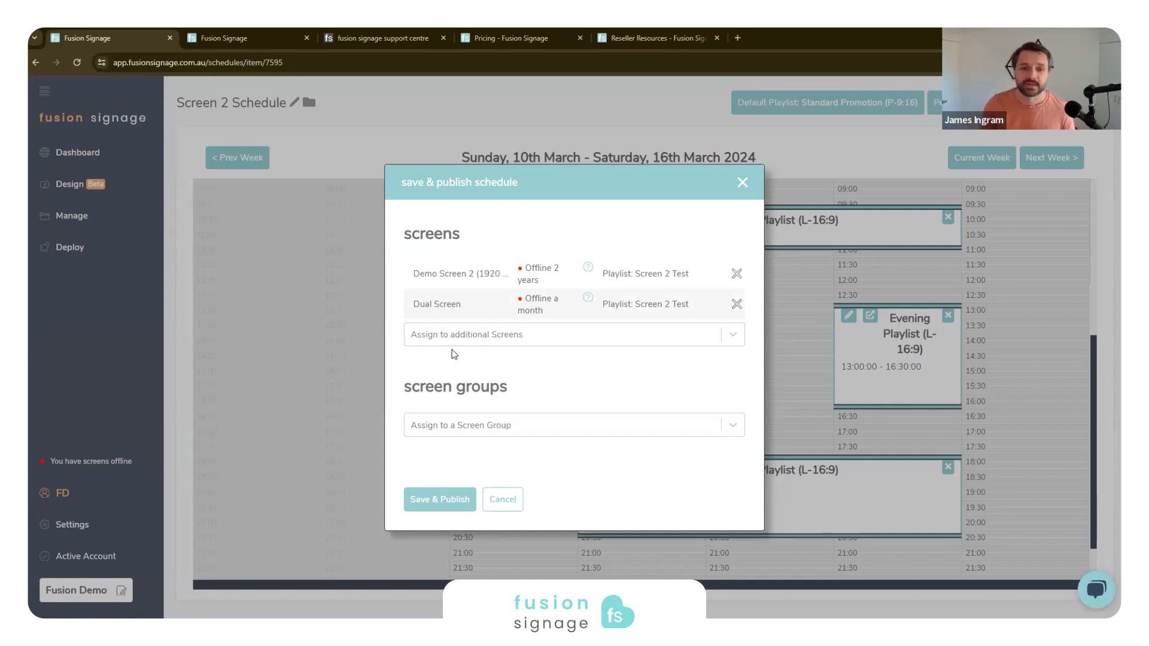
drag(669, 278, 681, 282)
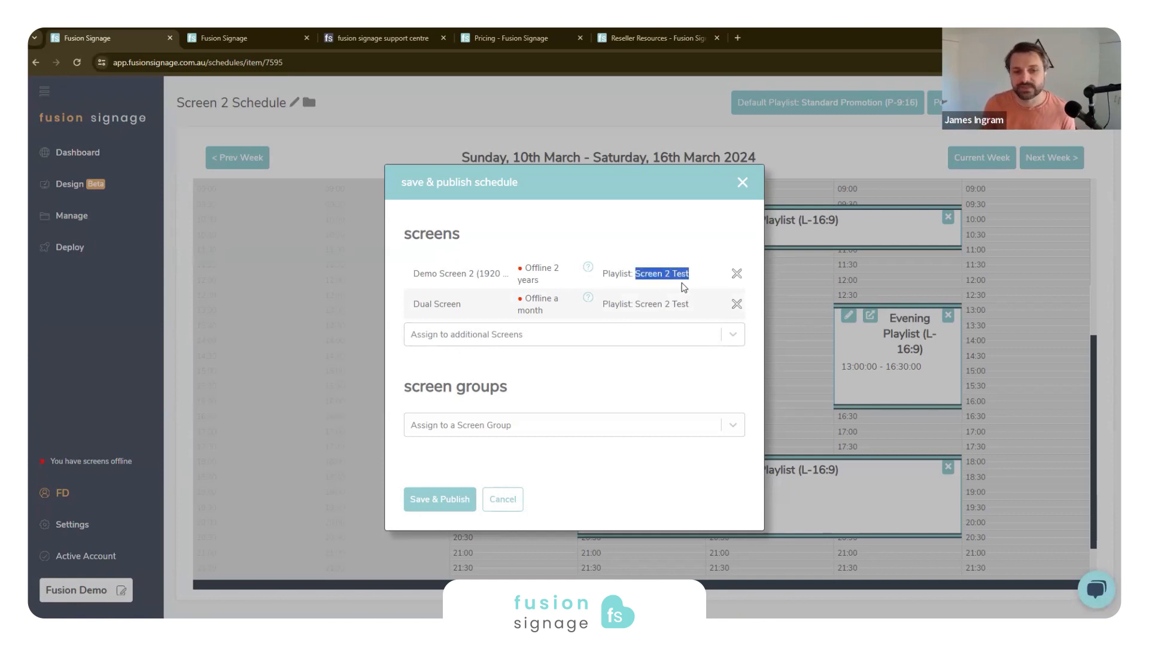
double_click(608, 274)
click(622, 373)
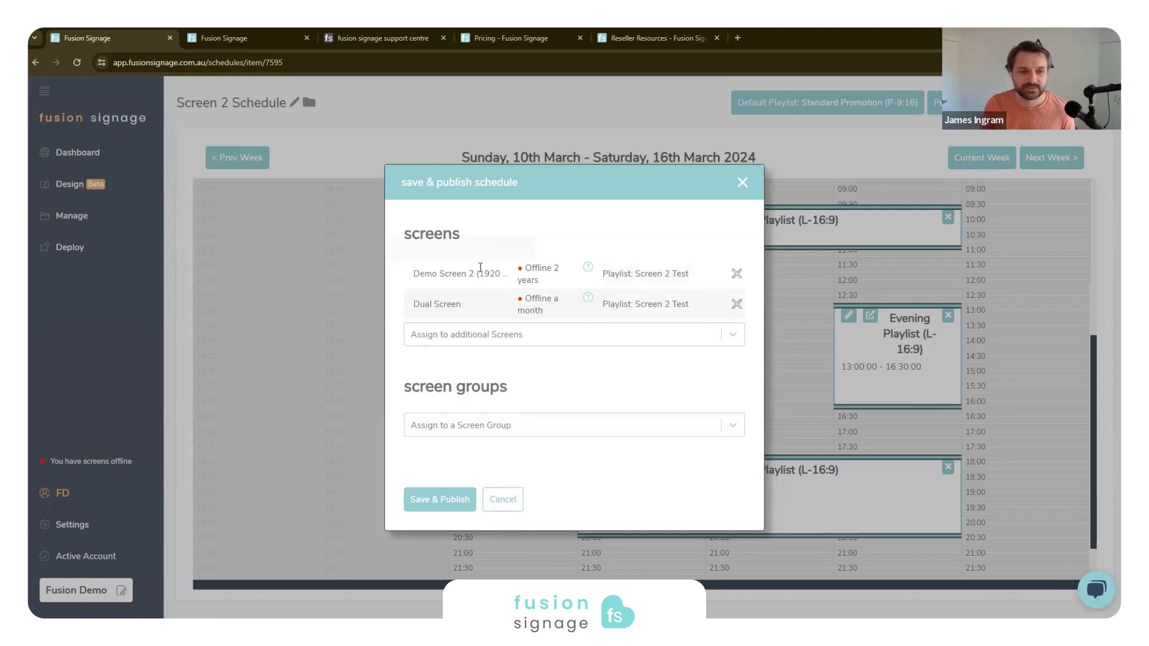
click(442, 499)
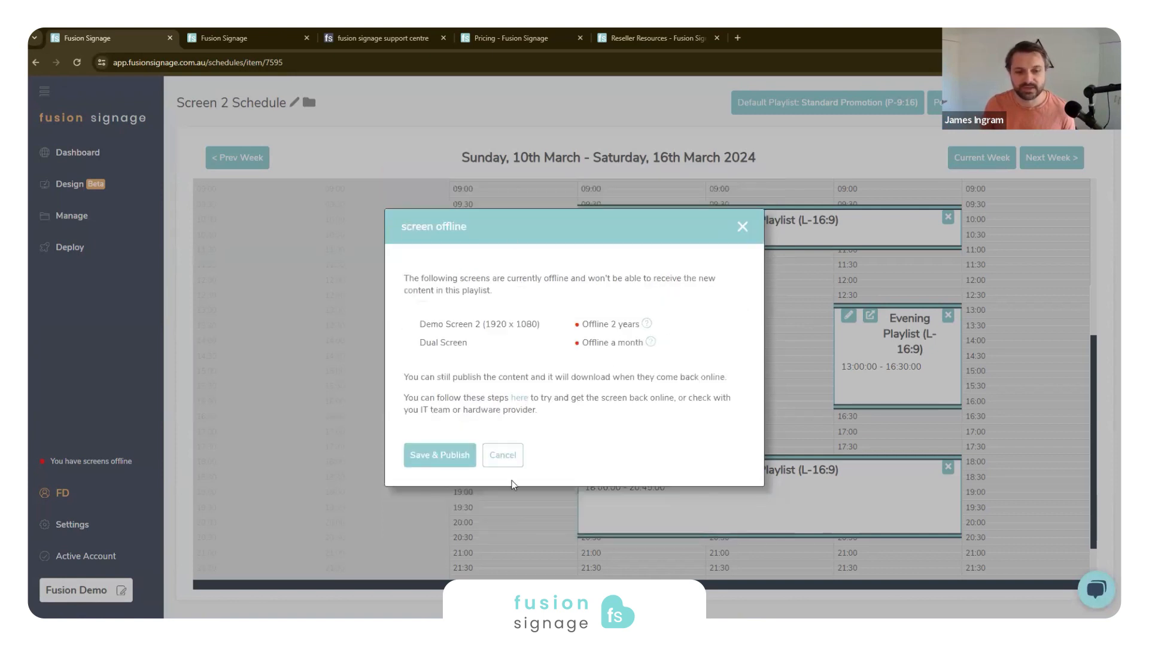
click(430, 458)
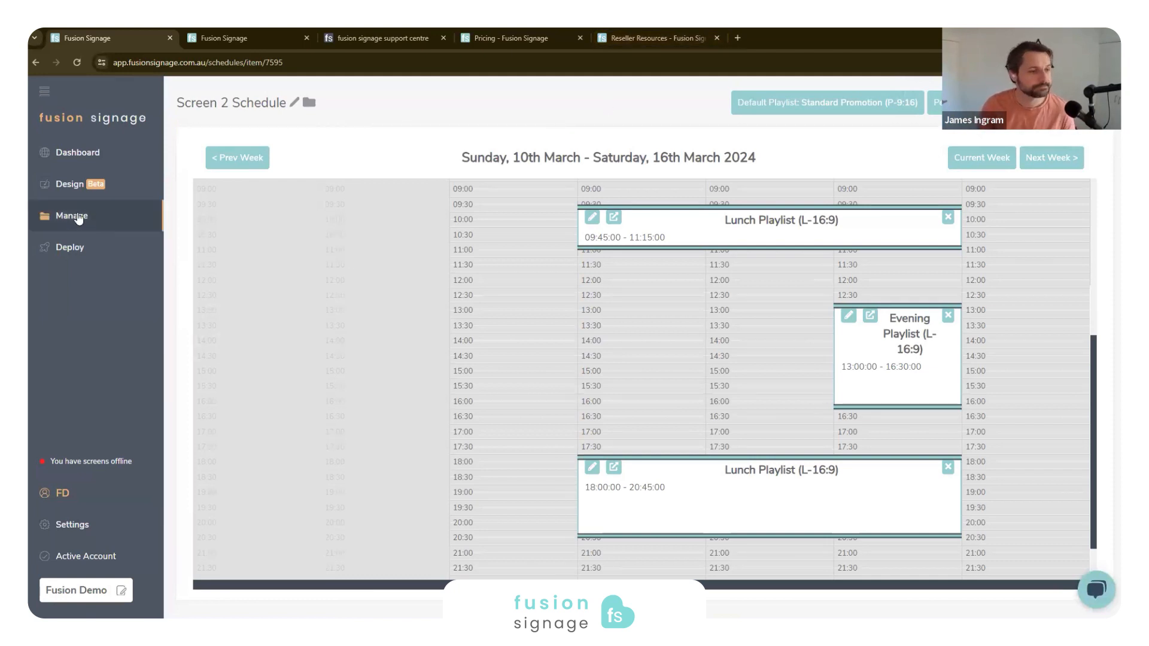
- Look up the identity code in the web player at player.fusionsignage.com.au and review the add screen form in the Deploy area
click(110, 248)
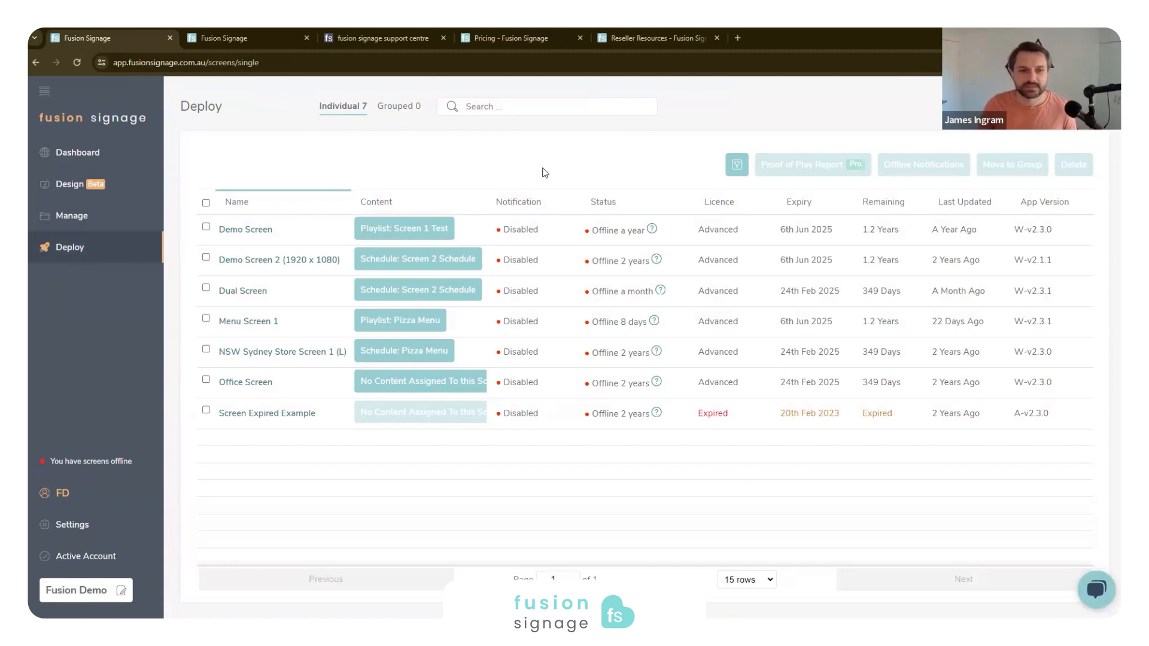
key(ctrl+t)
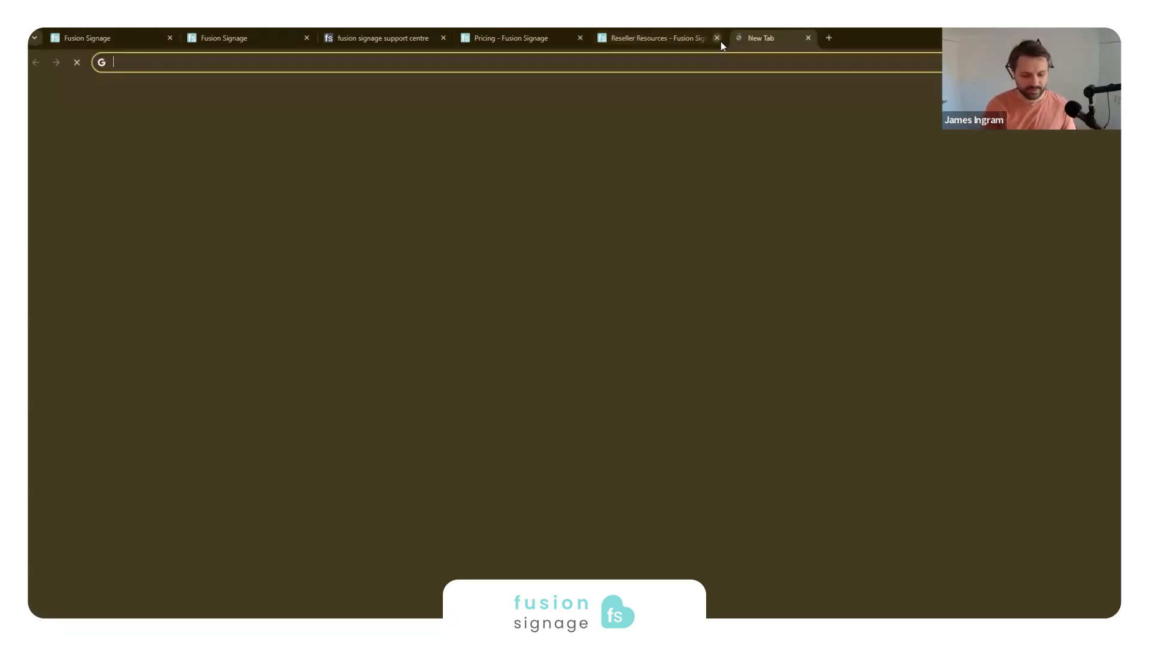
text(p)
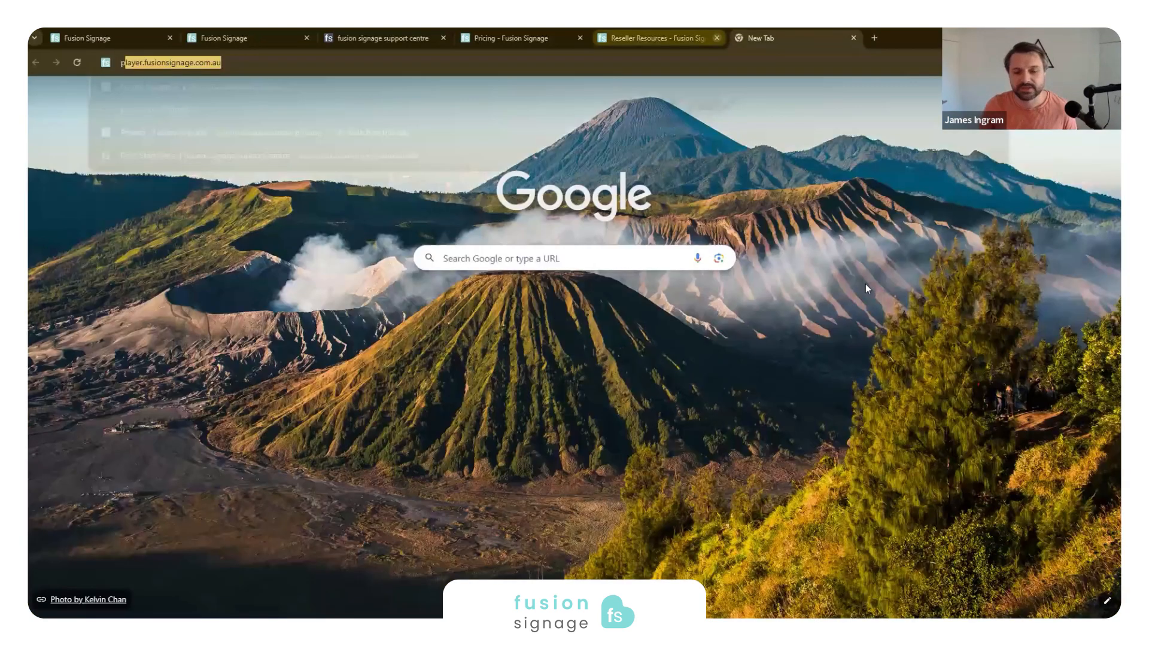
key(Return)
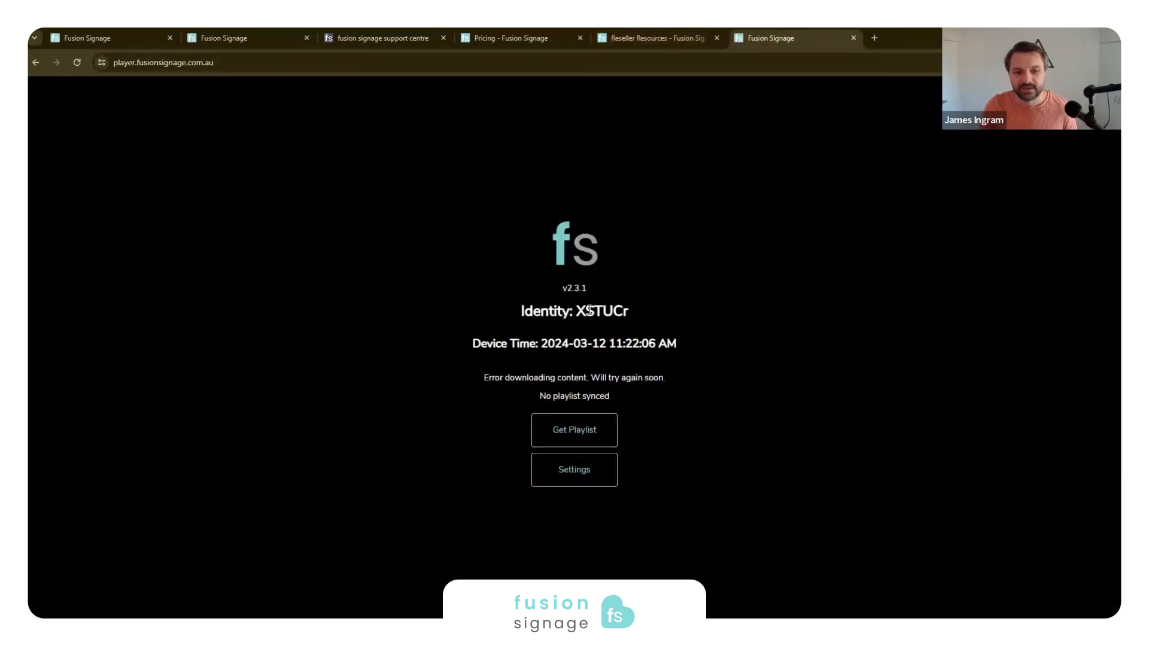
drag(622, 311, 651, 311)
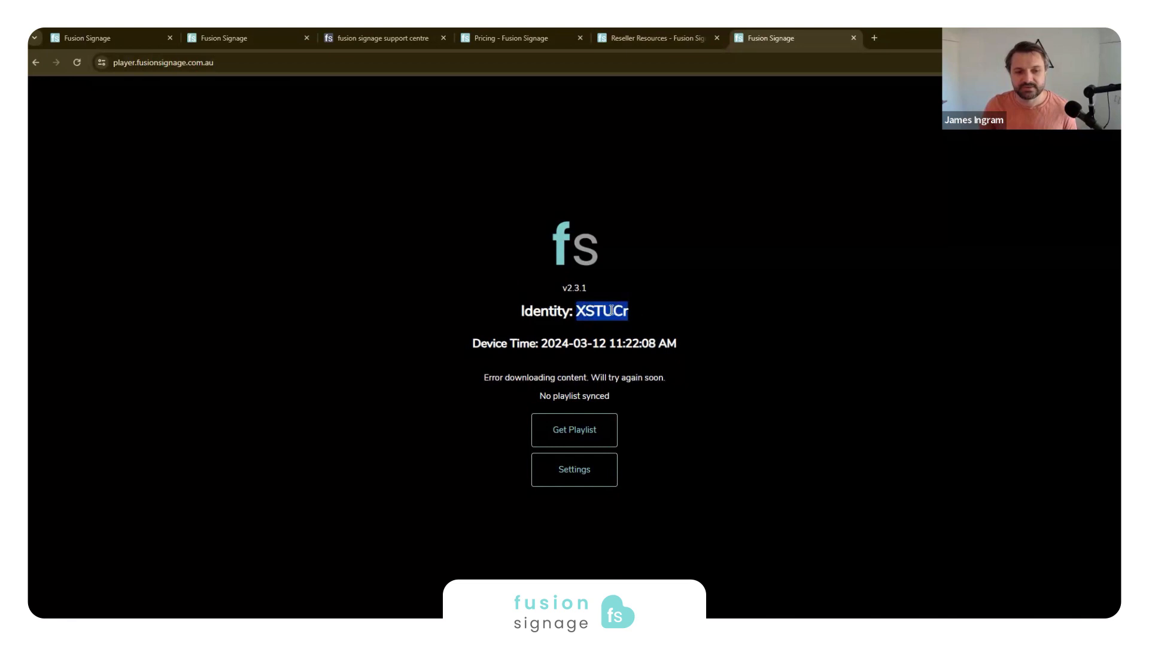
key(ctrl+1)
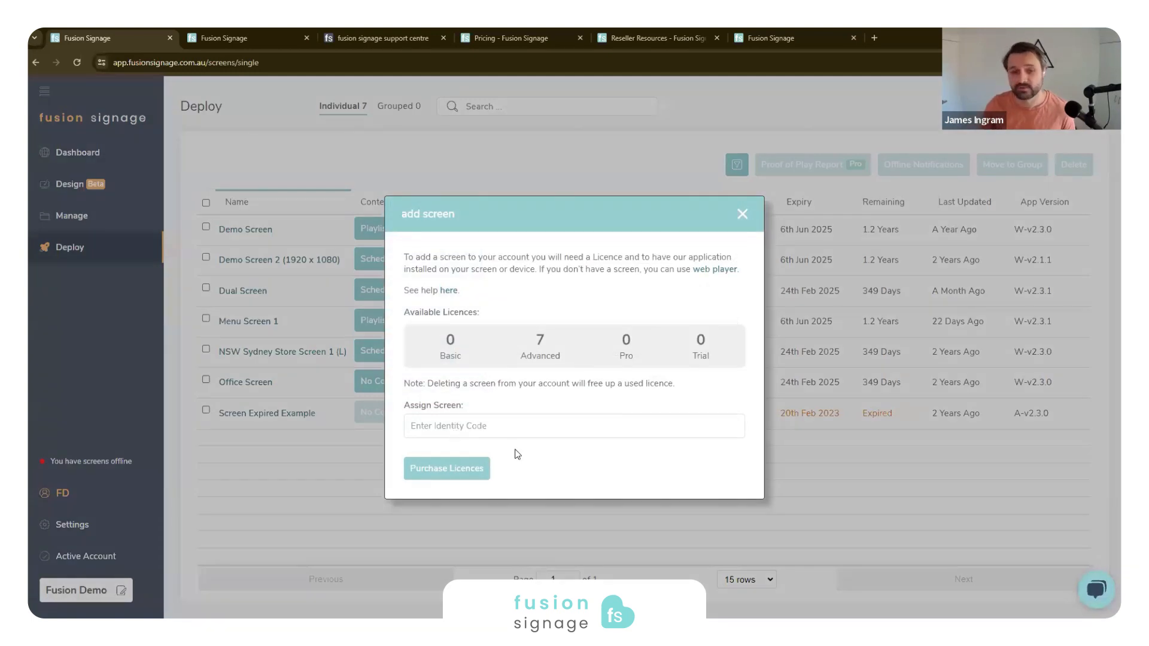
click(179, 321)
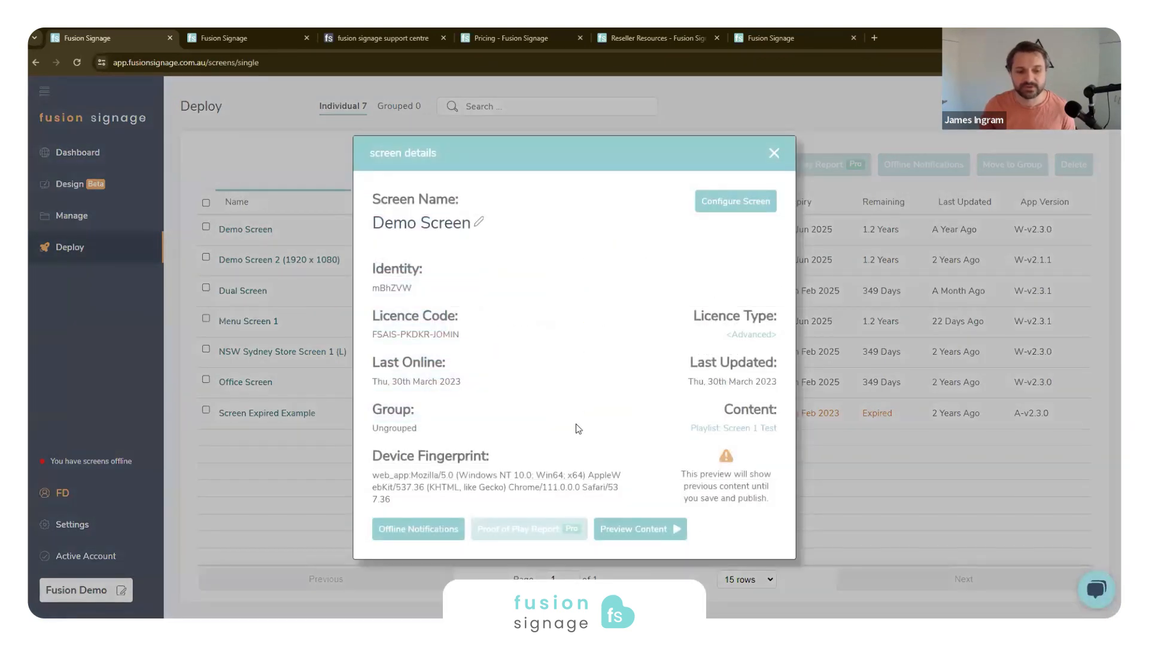
- Review the screen details of Demo Screen and NSW Sydney Store Screen 1 (L)
drag(538, 501, 282, 426)
click(622, 269)
click(774, 154)
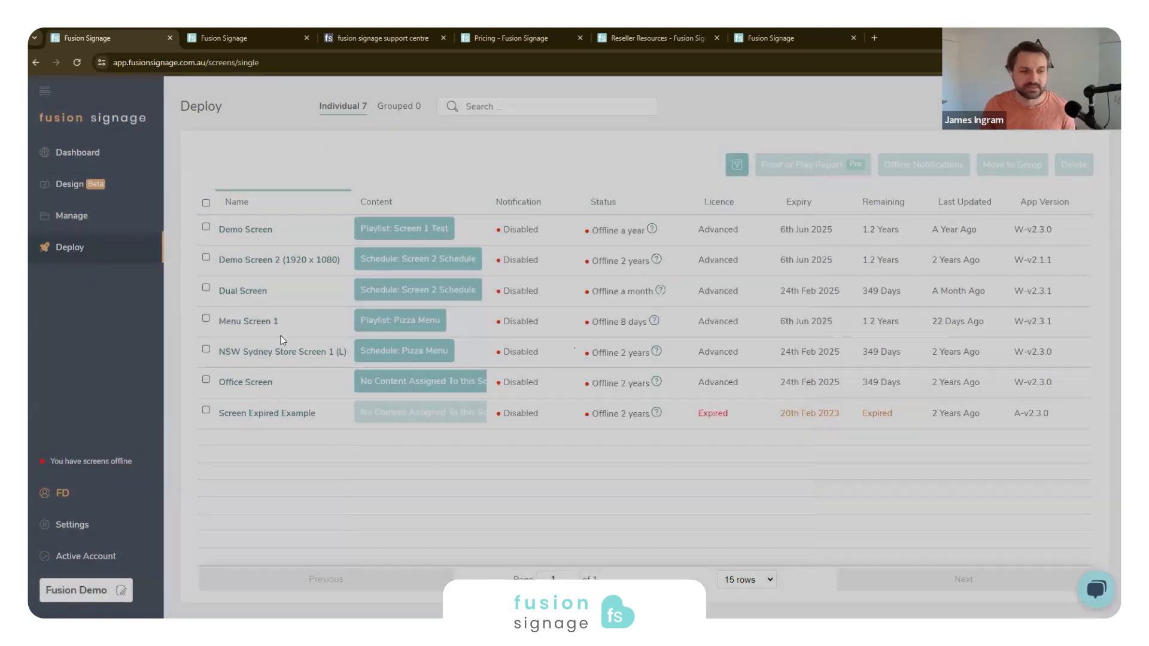
click(254, 352)
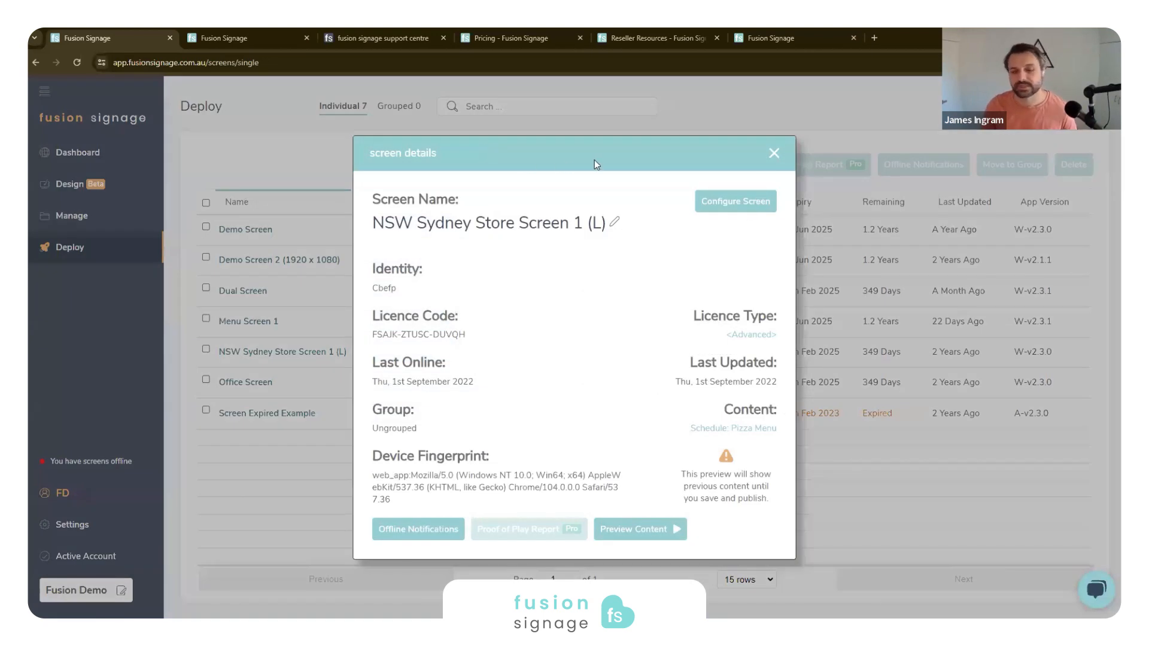
click(774, 153)
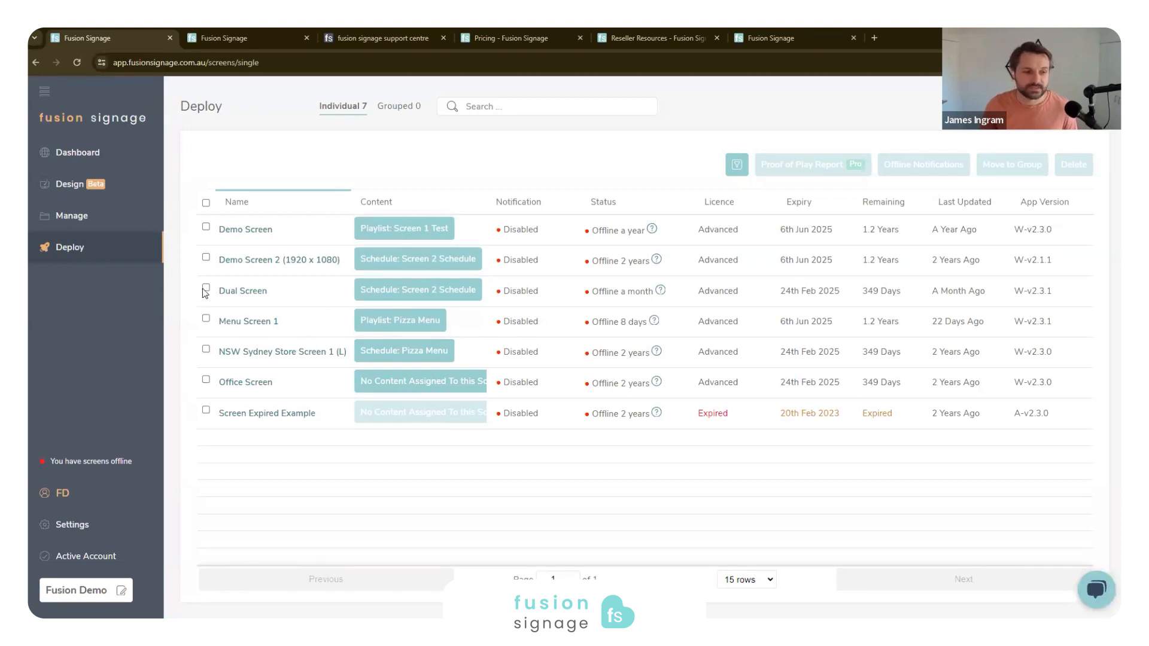
- Replace the content assigned to Dual Screen with the Standard Promotion (P-9:16) playlist, looking over the schedule and interactive options
click(389, 295)
click(362, 349)
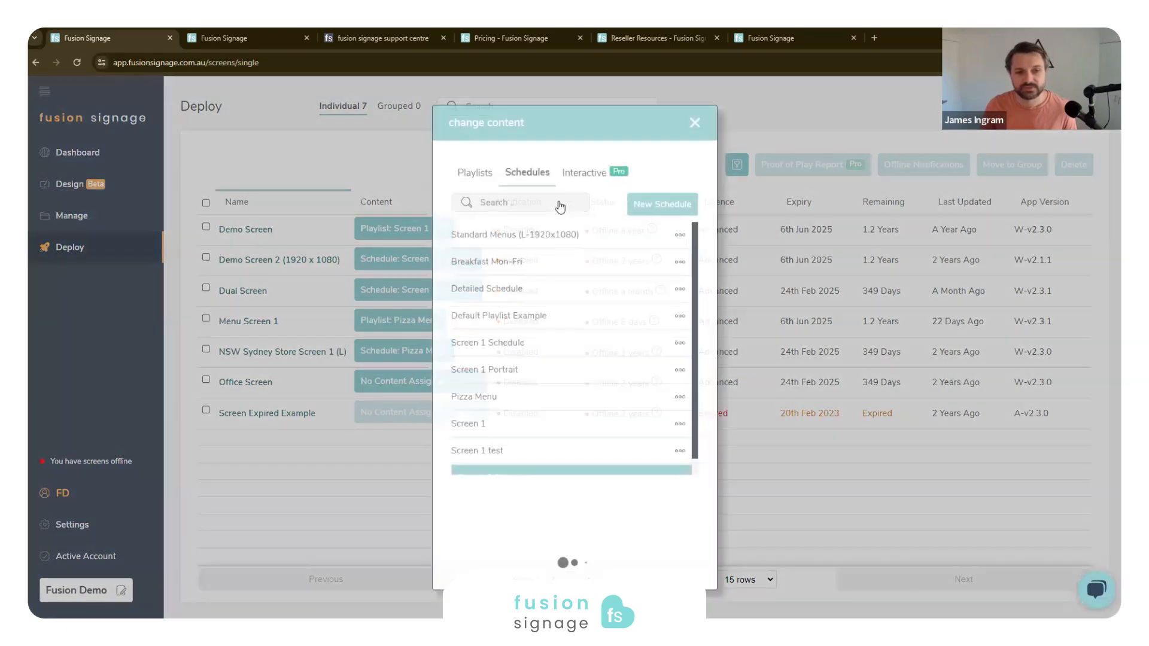
click(634, 205)
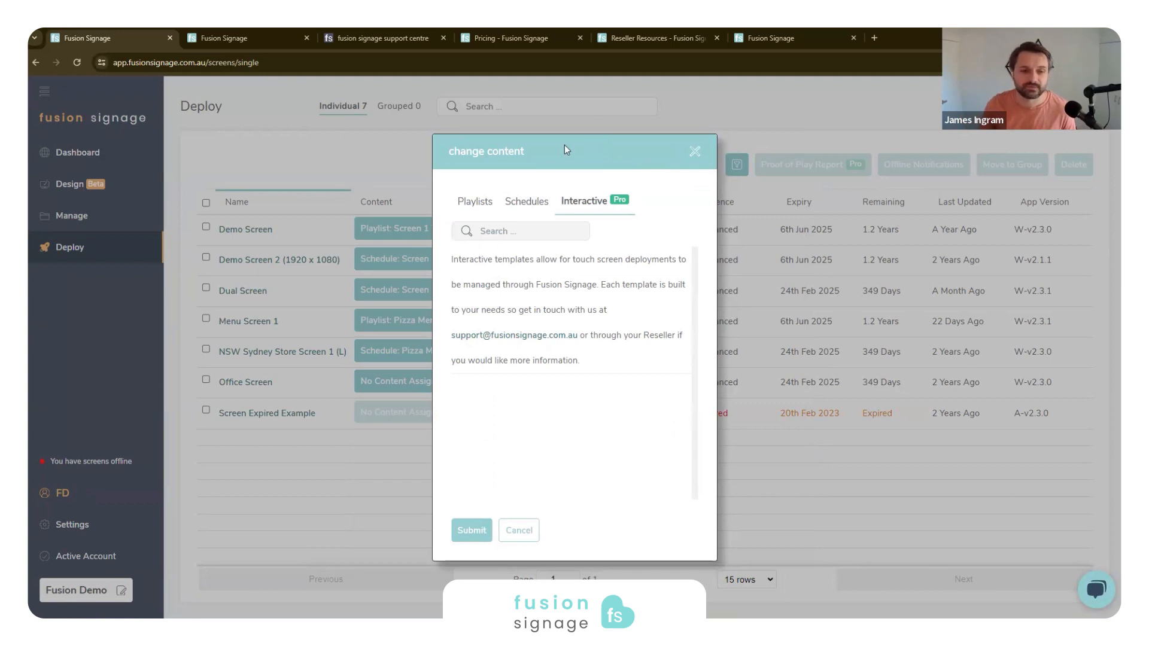
click(479, 202)
click(527, 274)
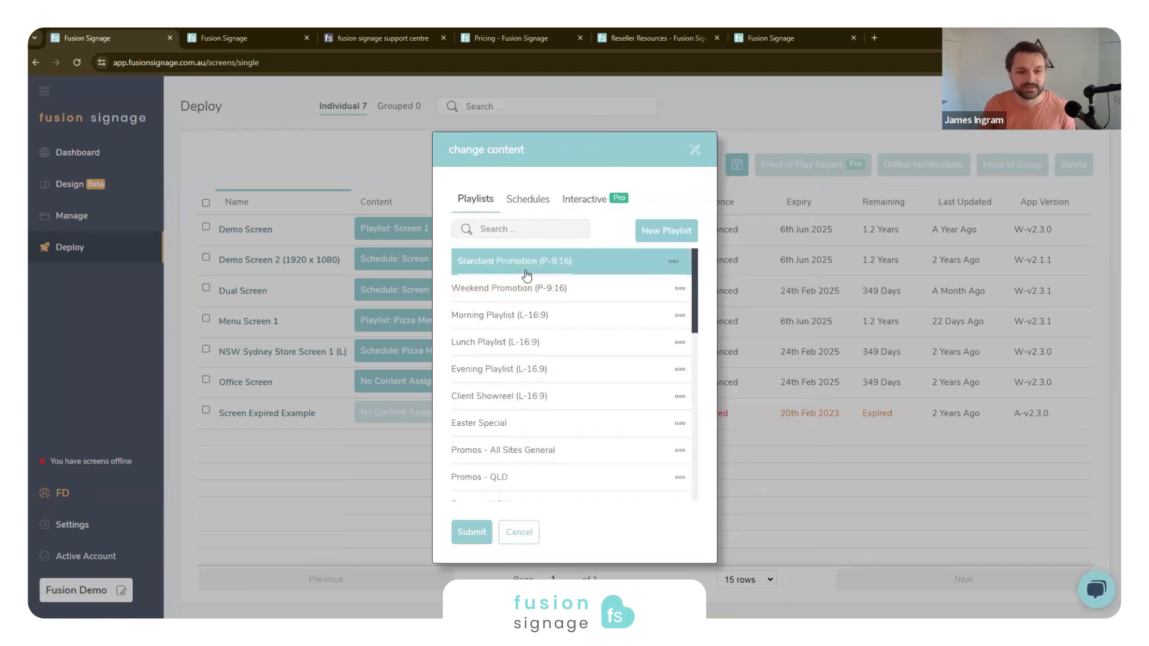
click(472, 532)
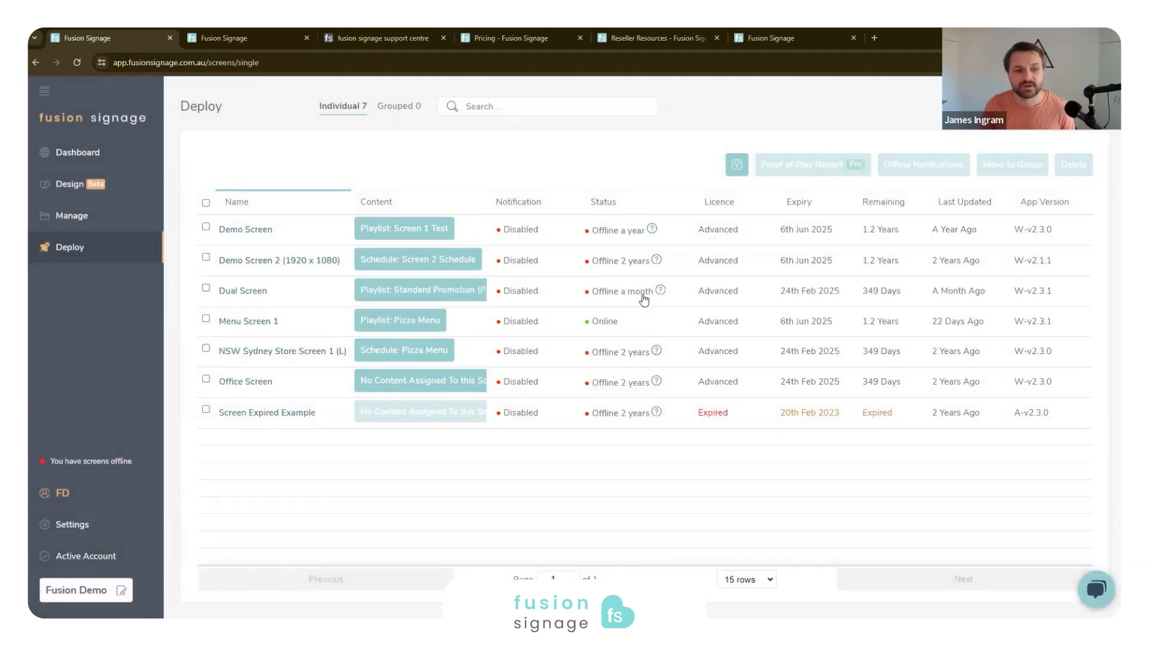
- Open the playlist assigned to Dual Screen for editing from the Deploy screen list
click(402, 295)
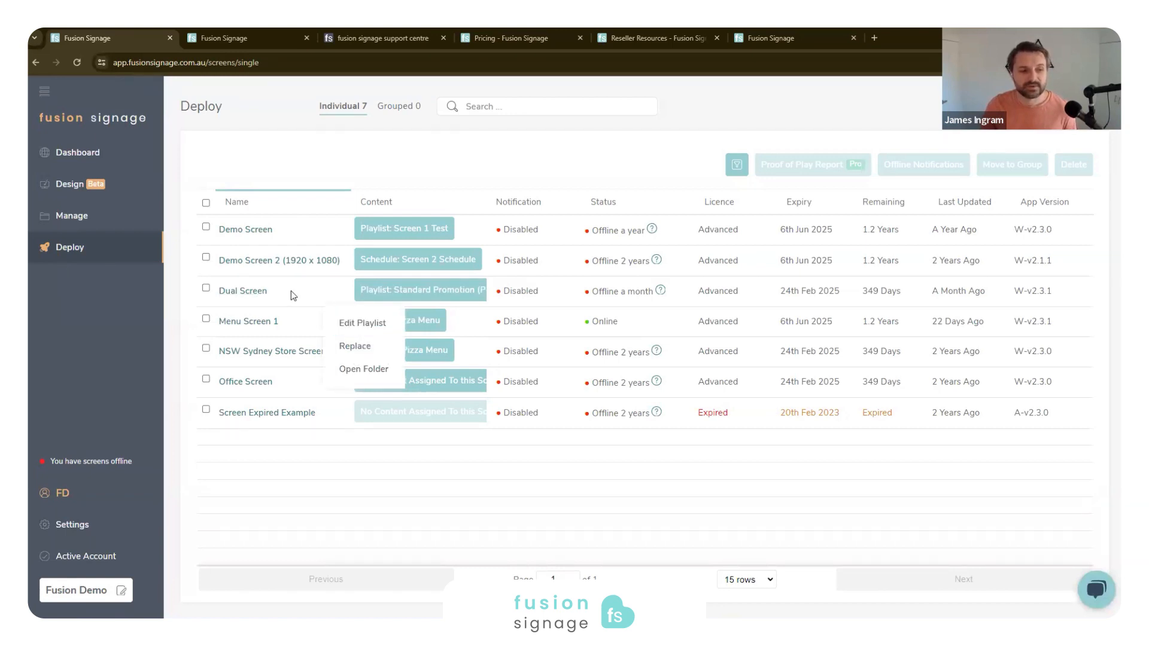
click(413, 297)
click(412, 297)
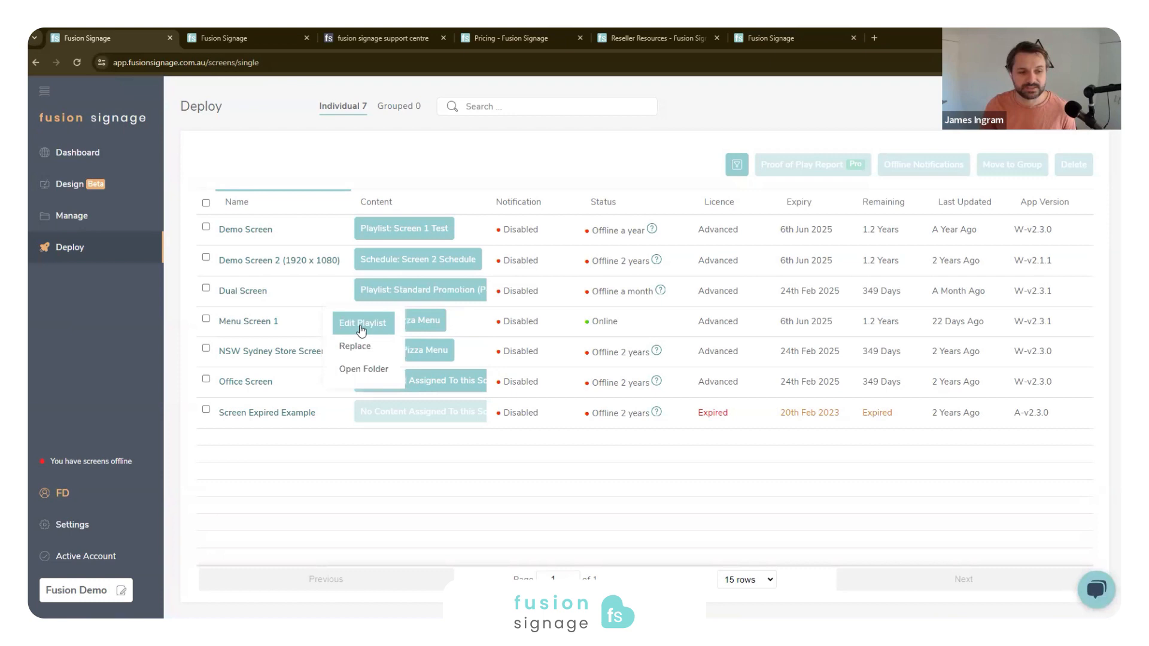
click(361, 324)
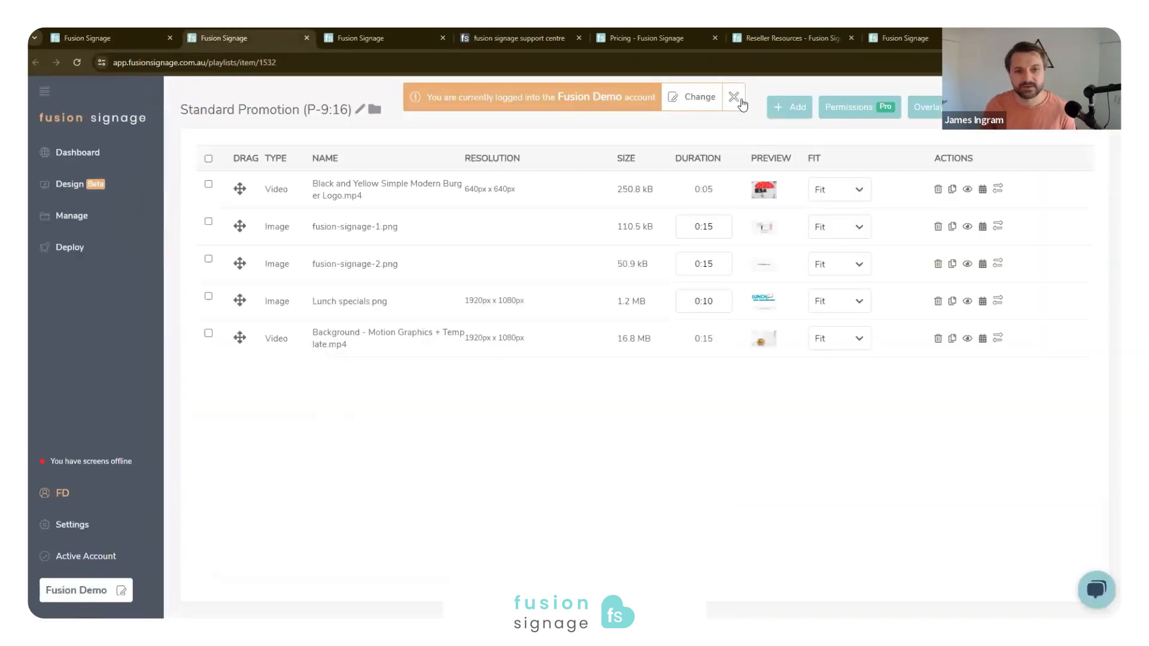
- Add the Monday template and Slide1.png to the Standard Promotion (P-9:16) playlist, and save and publish it
click(734, 97)
click(790, 108)
click(757, 142)
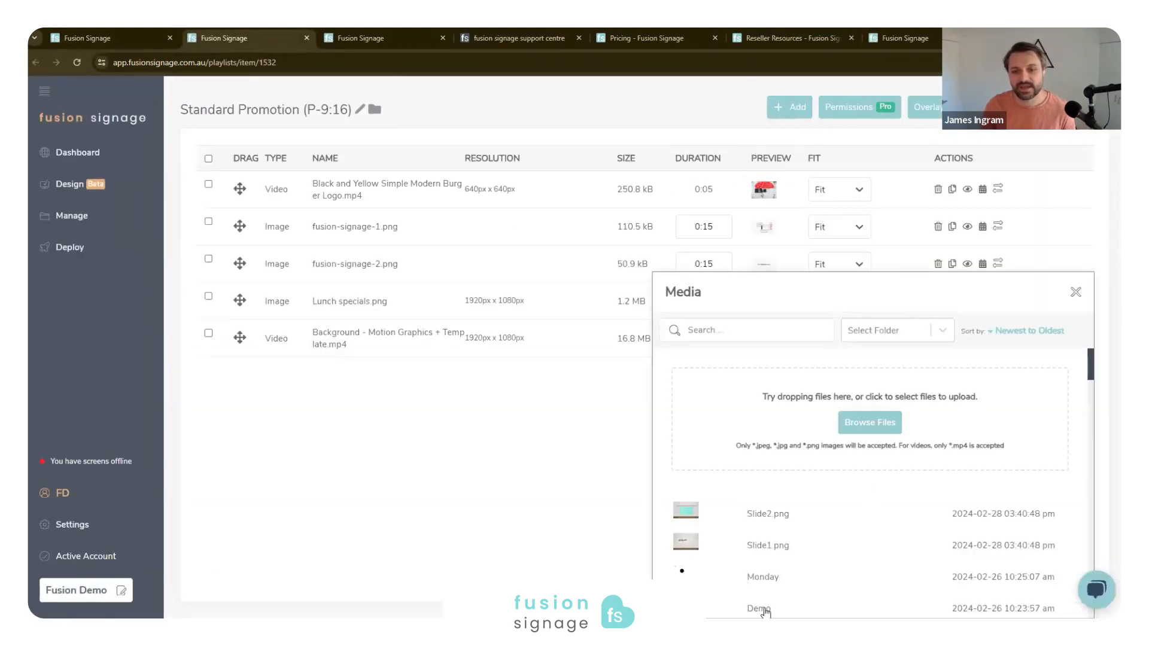
click(781, 571)
click(787, 548)
click(1072, 293)
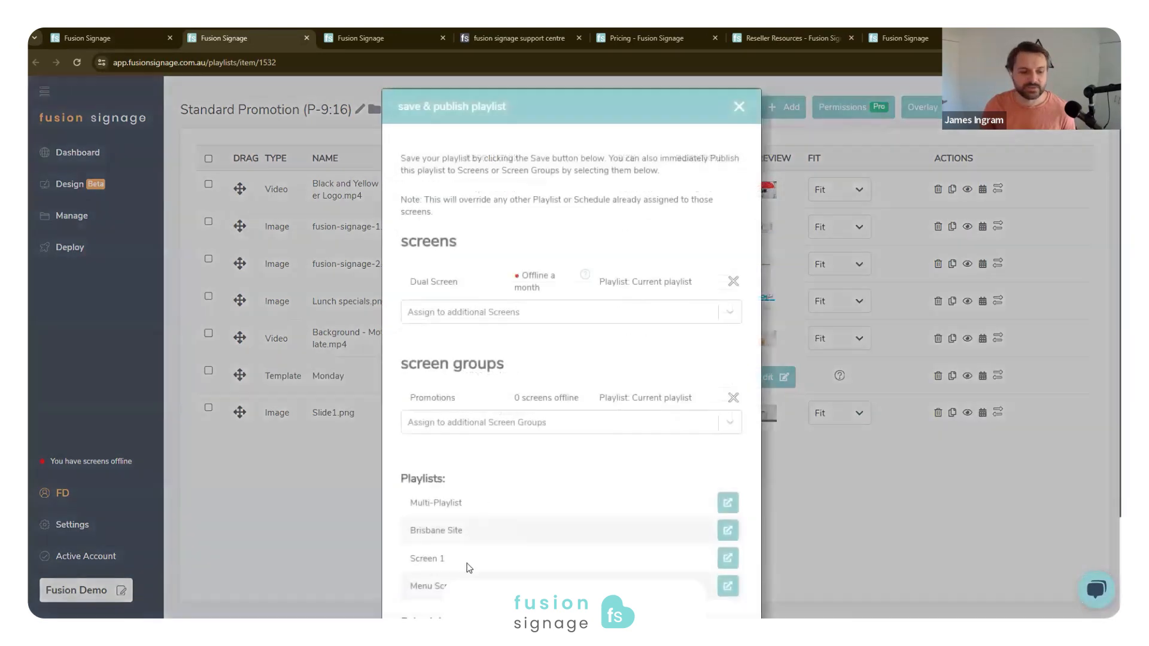
scroll(467, 566, down, 3)
click(442, 572)
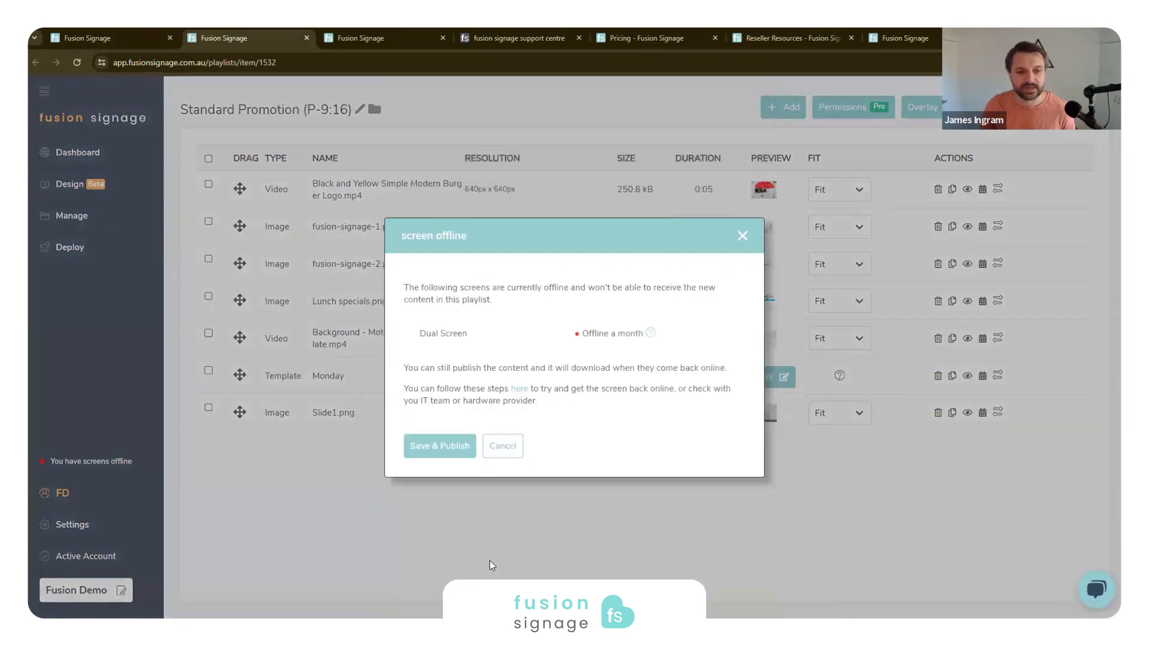
click(453, 448)
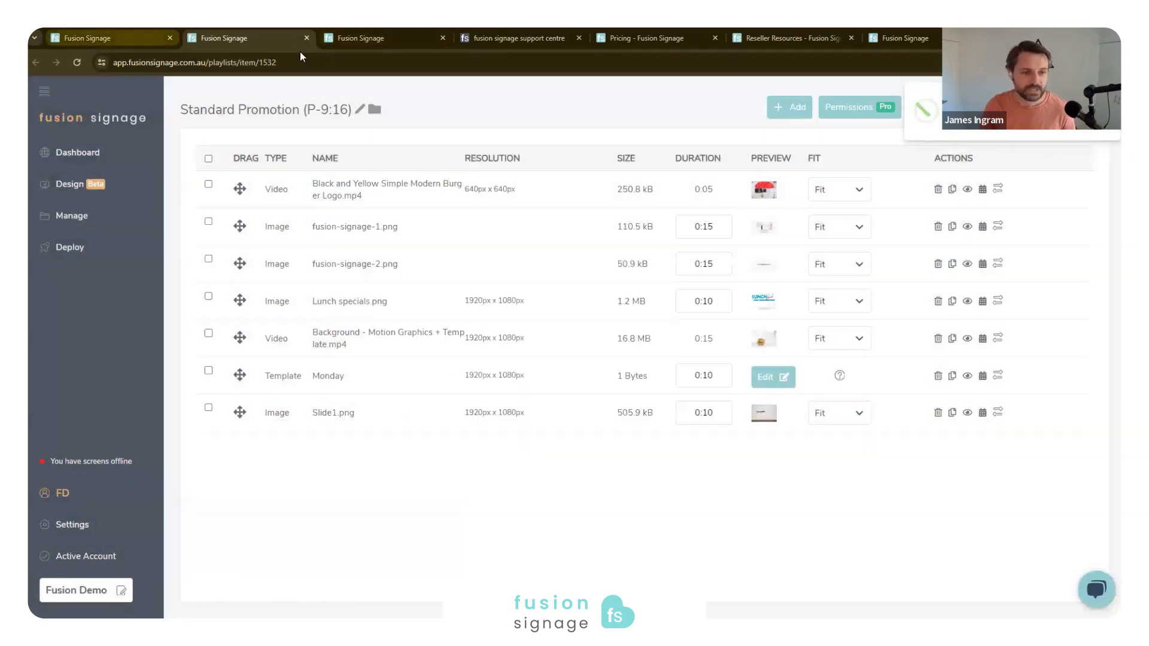
- Try to enable offline notifications for Dual Screen in the Deploy area, limiting the notification times to Monday through Friday
click(114, 39)
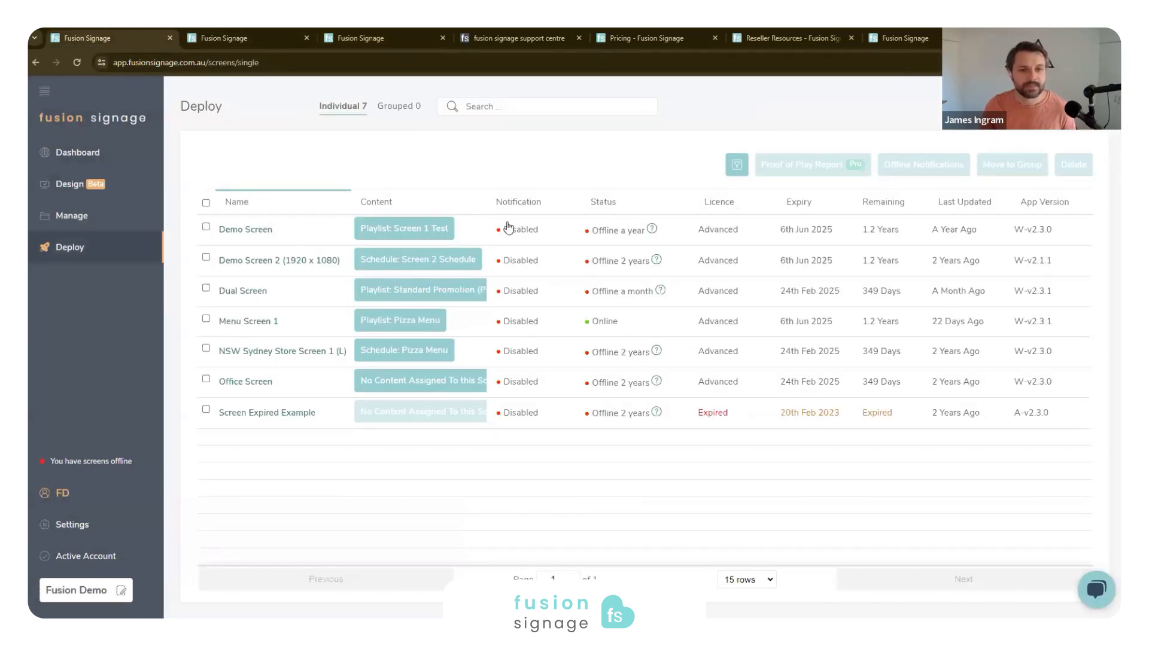
click(514, 292)
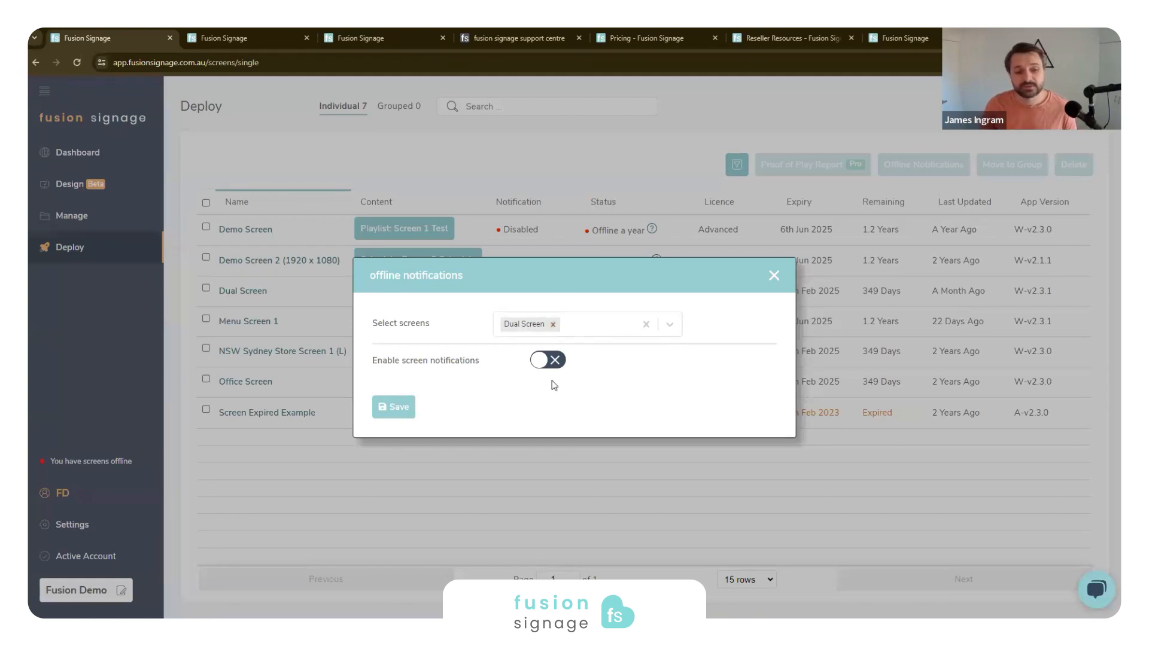
click(548, 361)
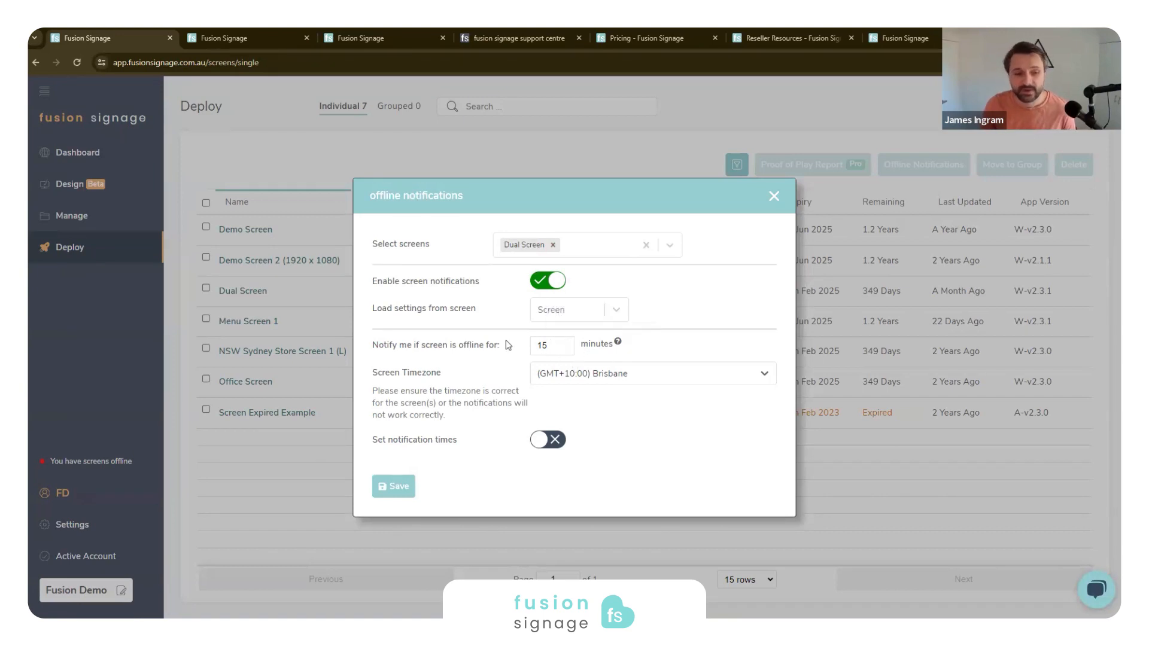
click(546, 440)
click(398, 447)
click(722, 447)
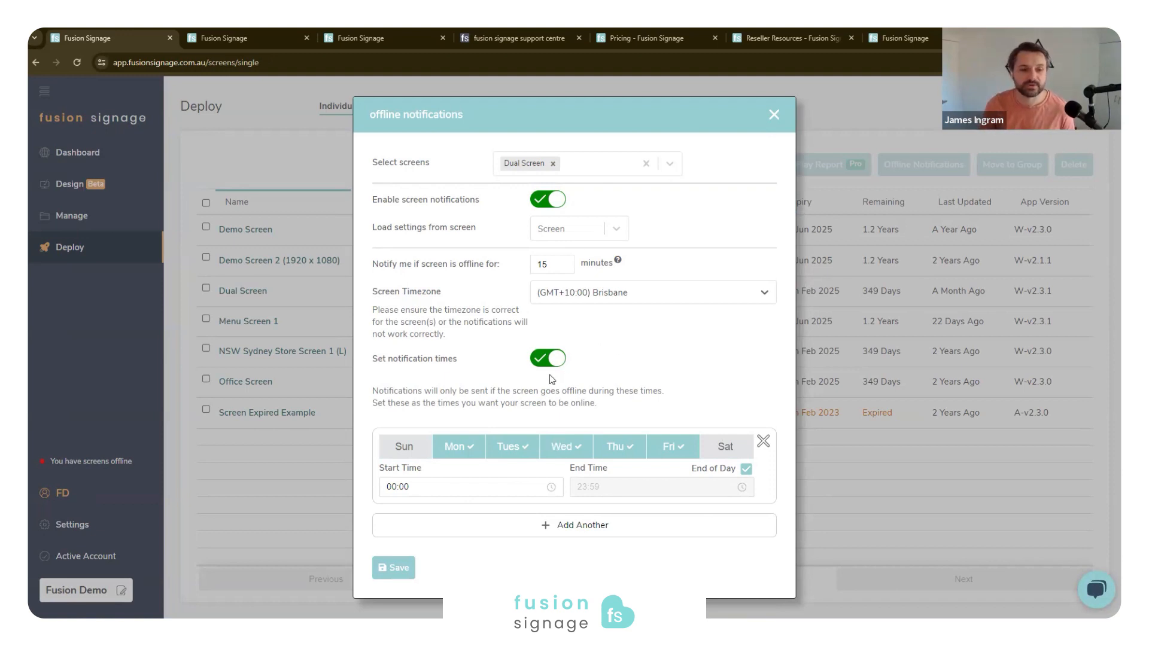
click(639, 292)
click(689, 270)
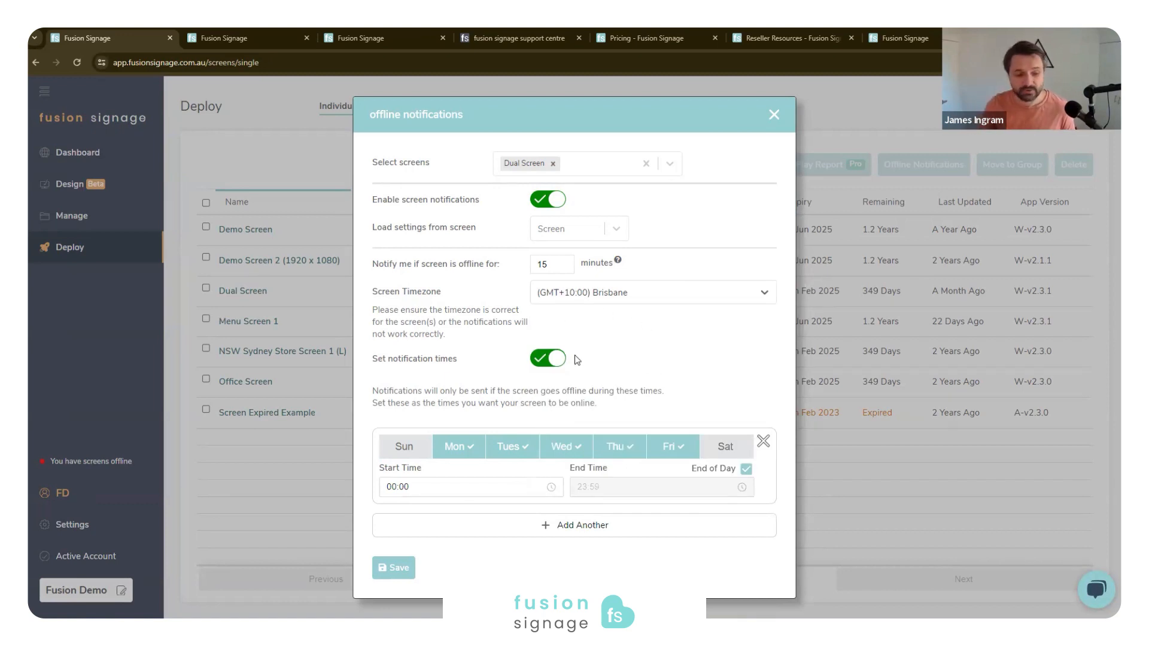
click(395, 569)
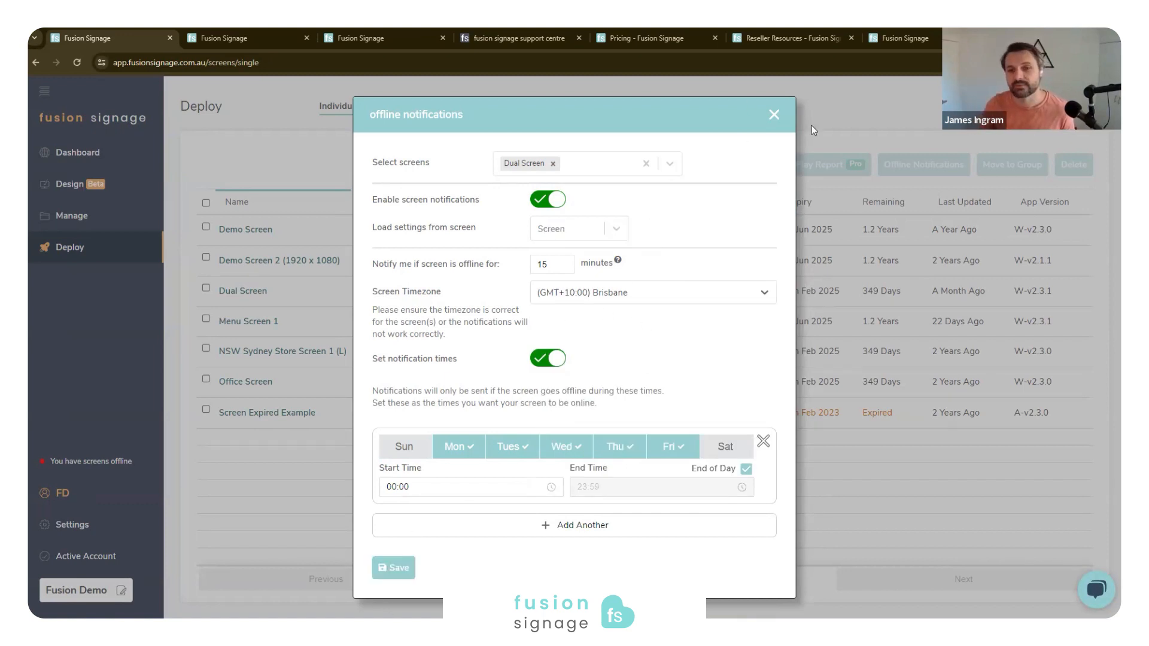
click(773, 114)
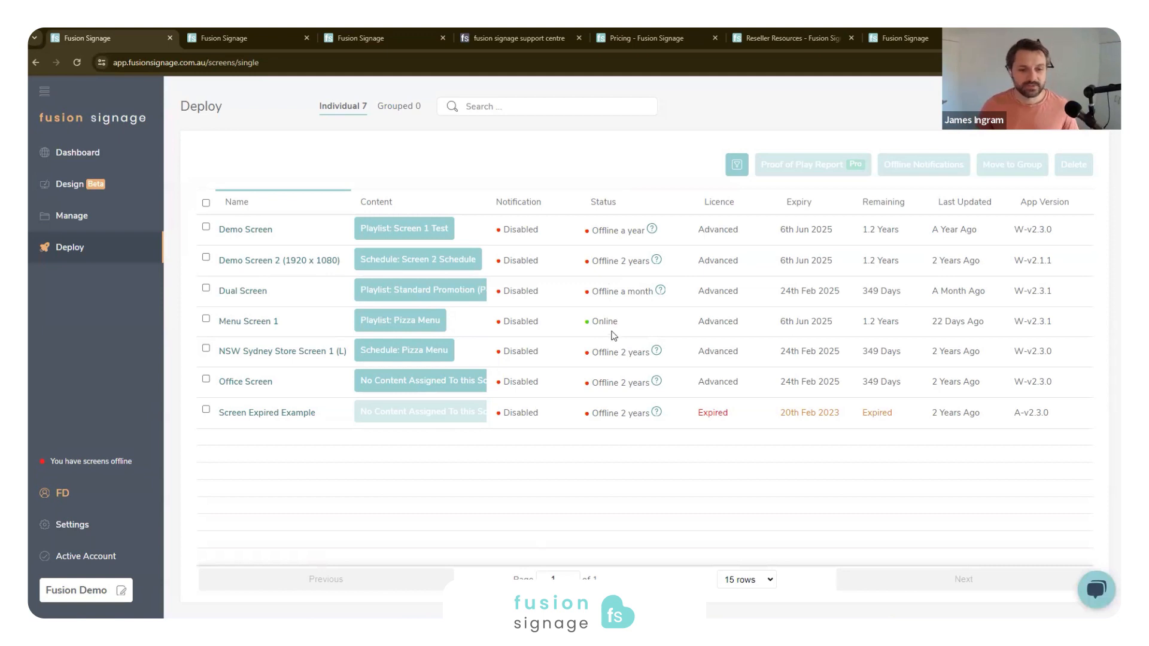
- Examine Menu Screen 1's uptime graph and the licence, expiry, remaining time and last updated details in the screen list
click(664, 326)
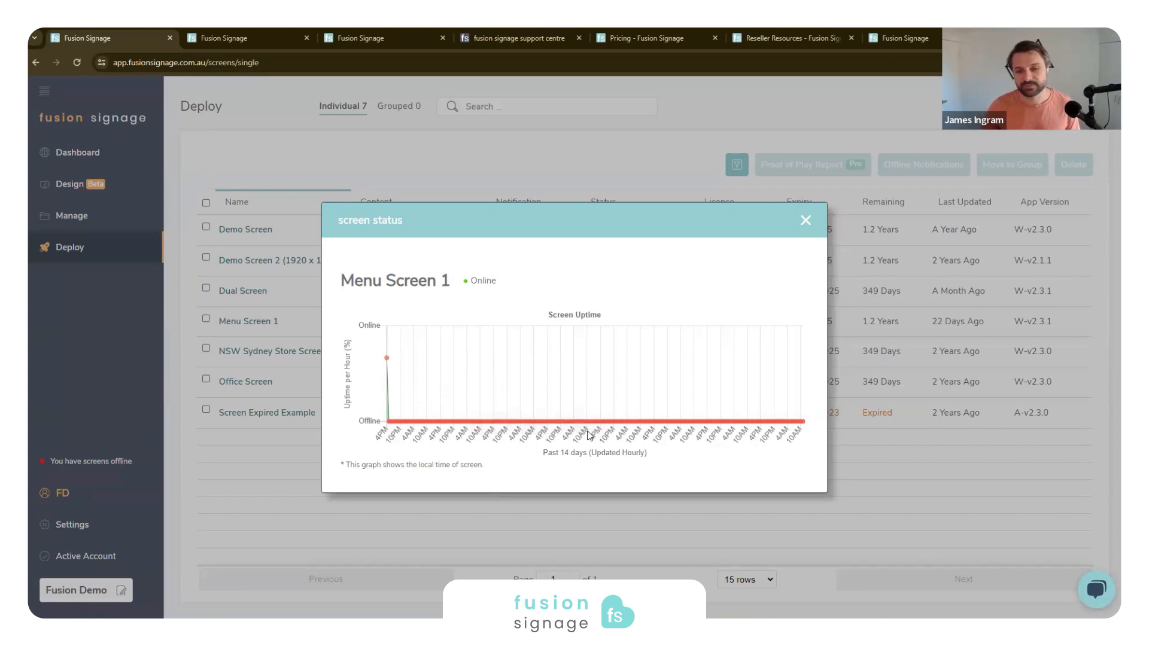
click(806, 220)
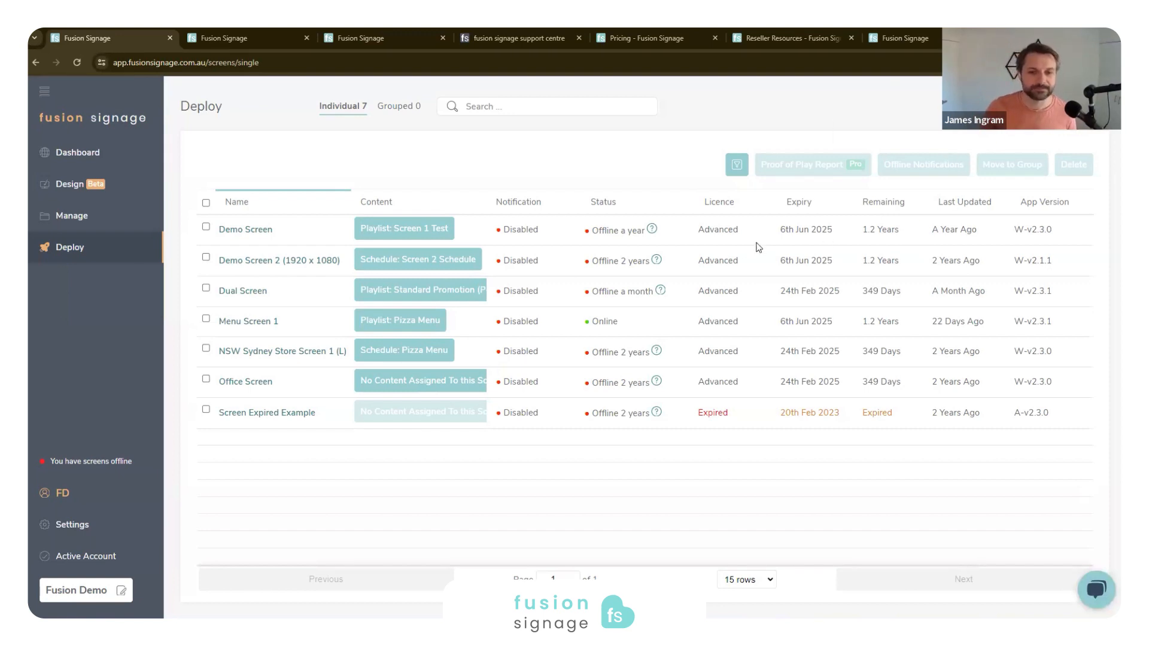
drag(702, 231, 724, 412)
click(724, 412)
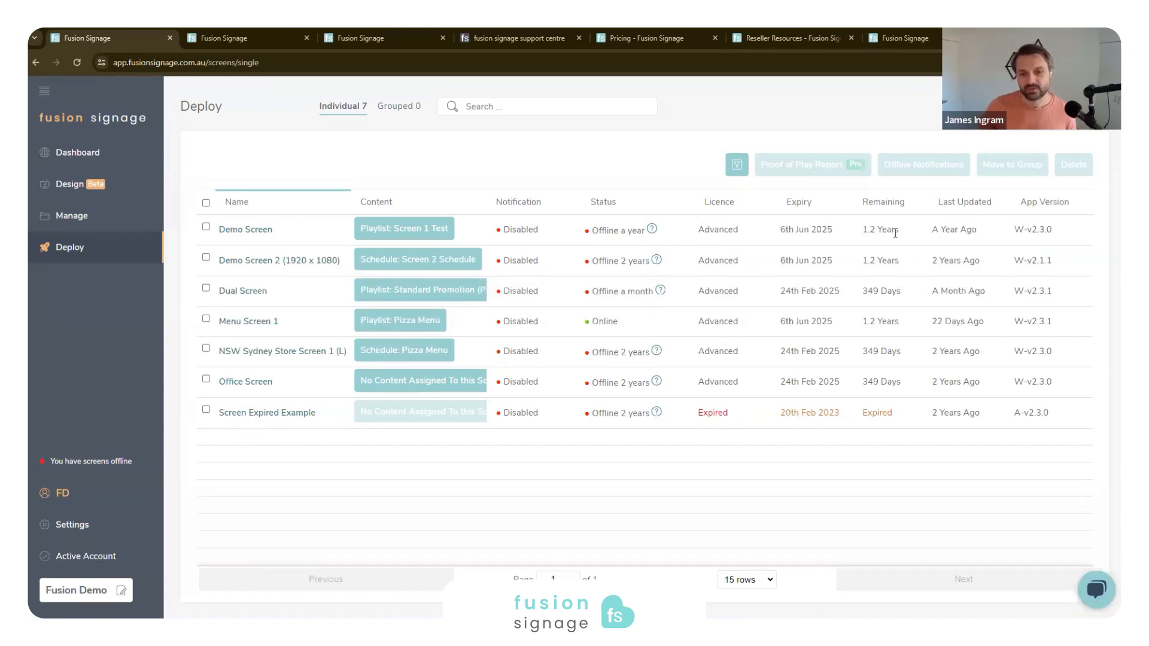
drag(777, 230, 847, 234)
click(863, 227)
drag(932, 236, 976, 231)
click(957, 301)
drag(980, 319, 930, 324)
click(958, 343)
drag(986, 236, 917, 235)
drag(967, 319, 965, 315)
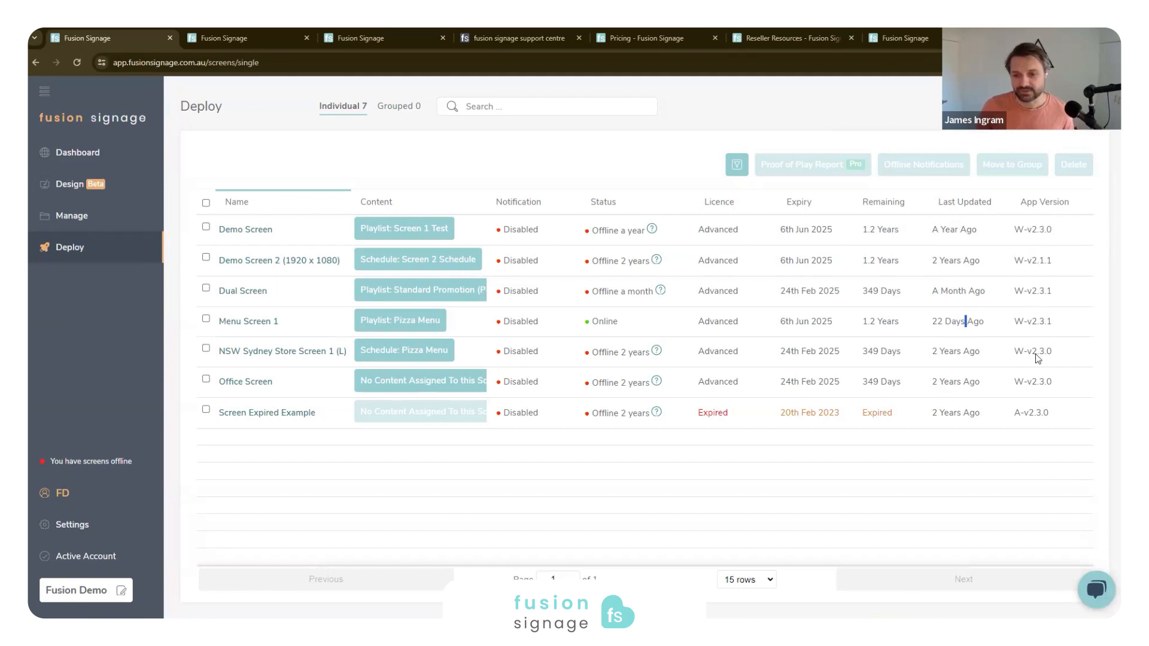
click(624, 176)
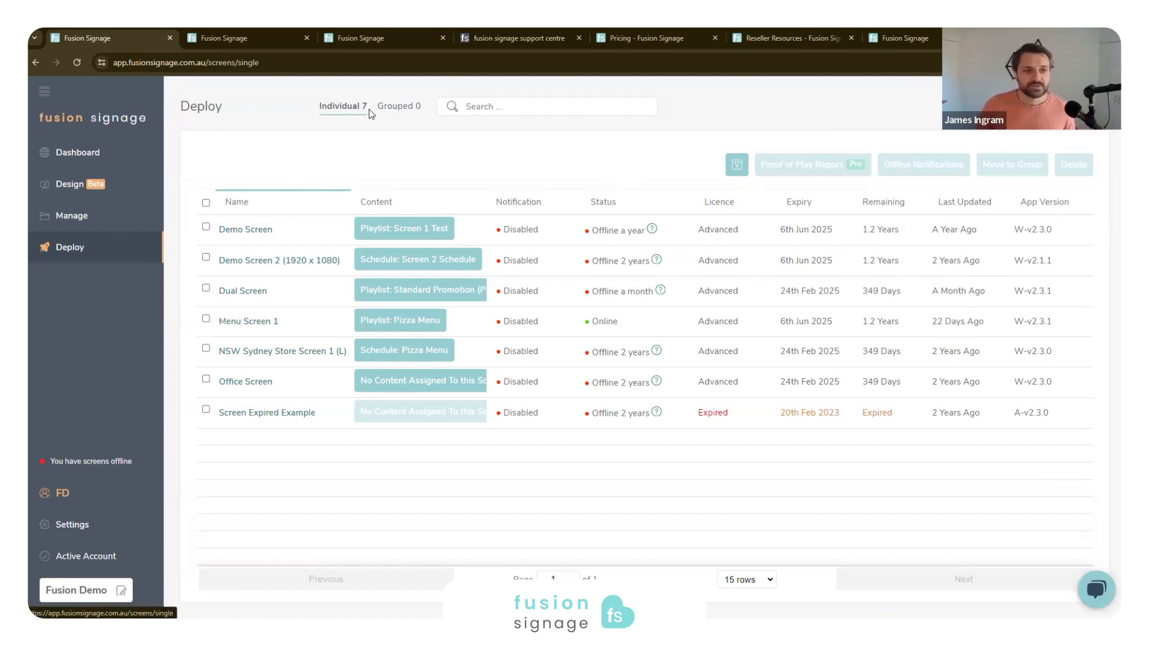
- Assign the Standard Promotion (P-9:16) playlist to the Menu LR1/5 screen group within Menus (Same Content)
click(387, 112)
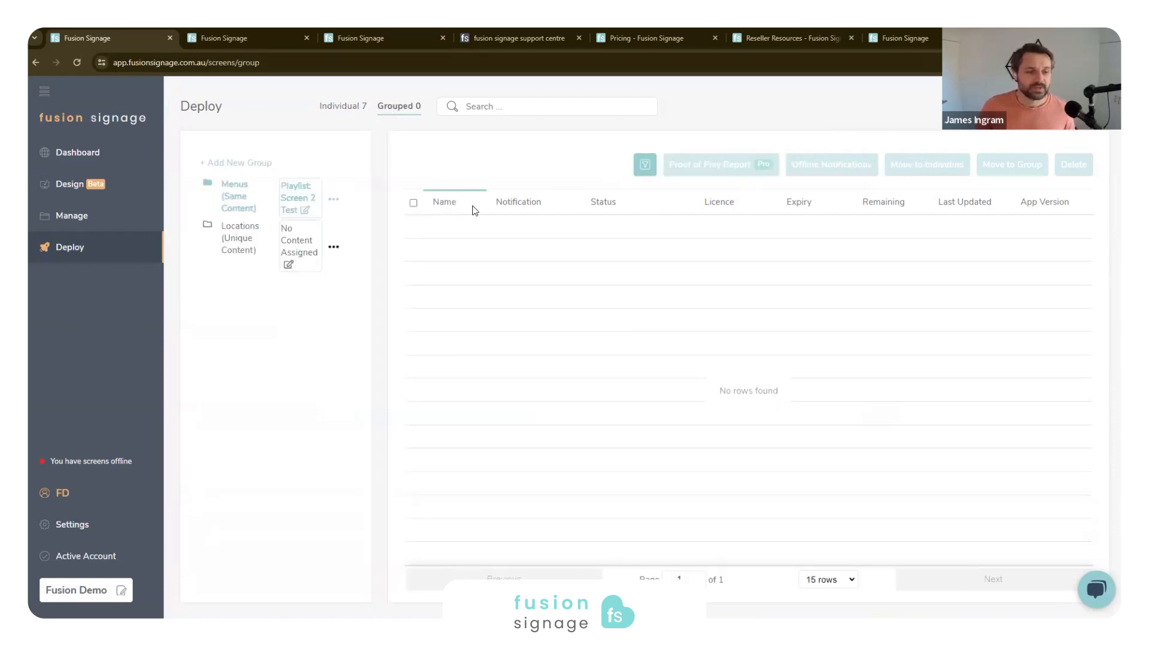
click(232, 257)
click(235, 208)
click(244, 235)
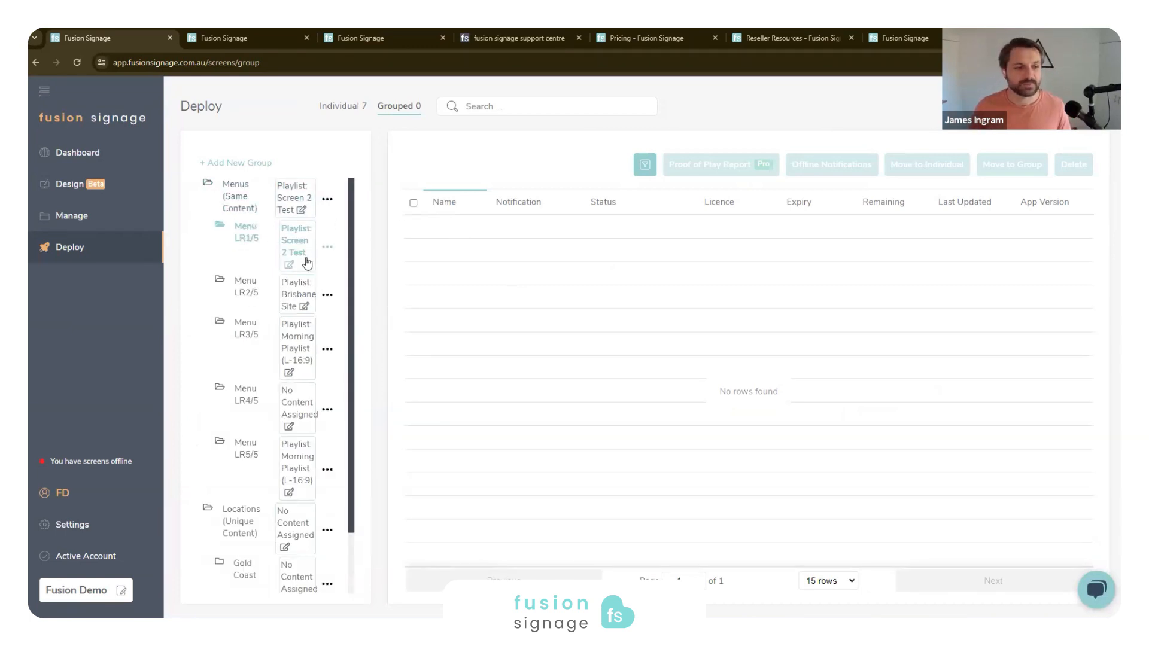
click(298, 231)
click(280, 287)
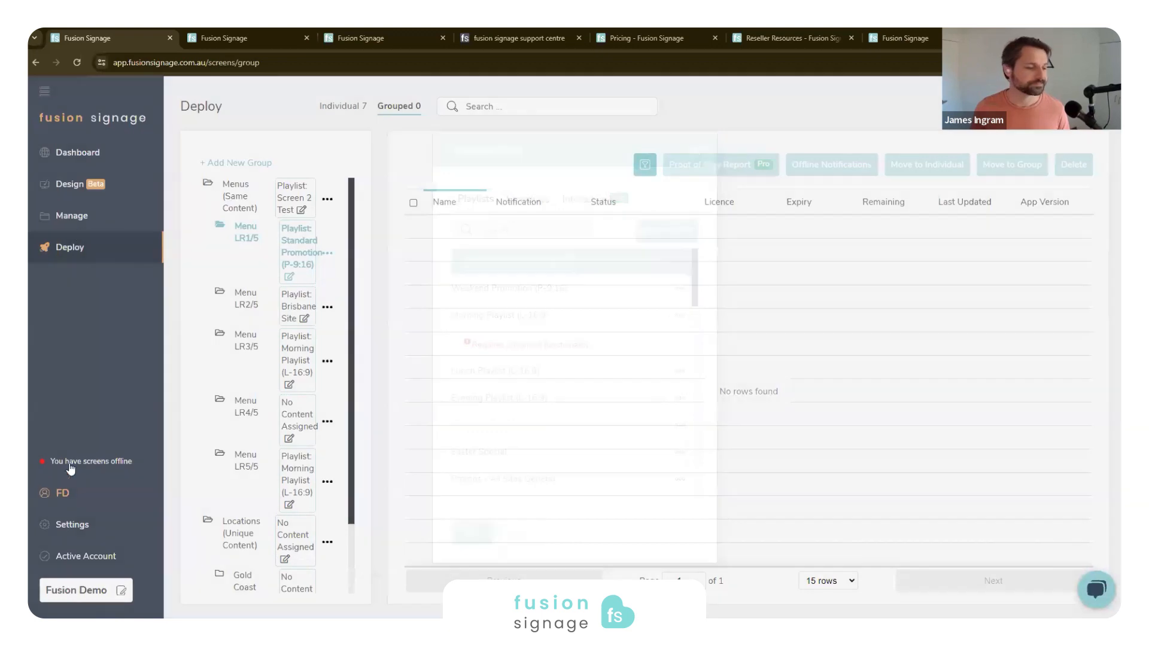
- Review the security and account details settings, and look up the reseller information for hardware and software support
click(72, 216)
click(72, 525)
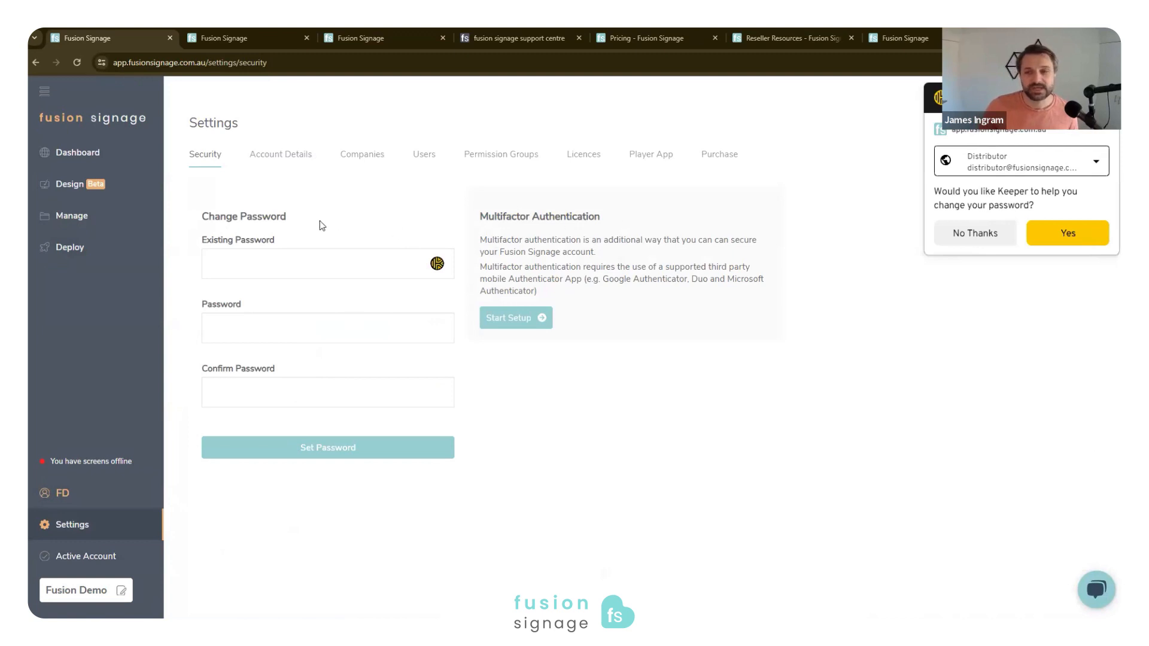
click(280, 162)
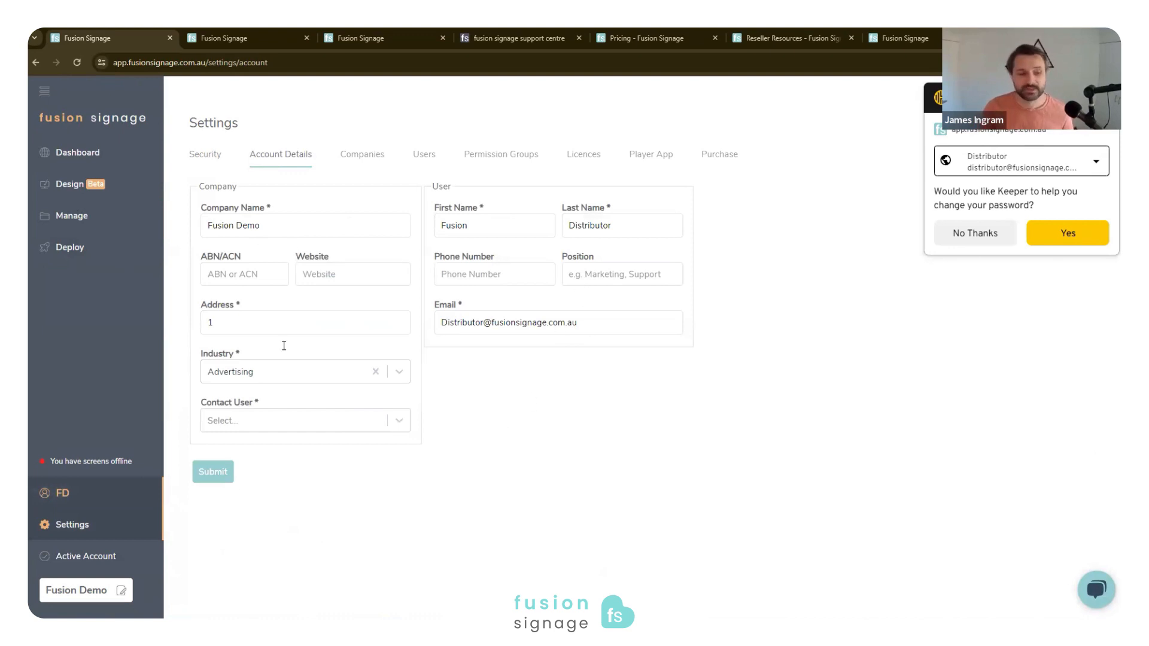
click(59, 494)
click(214, 392)
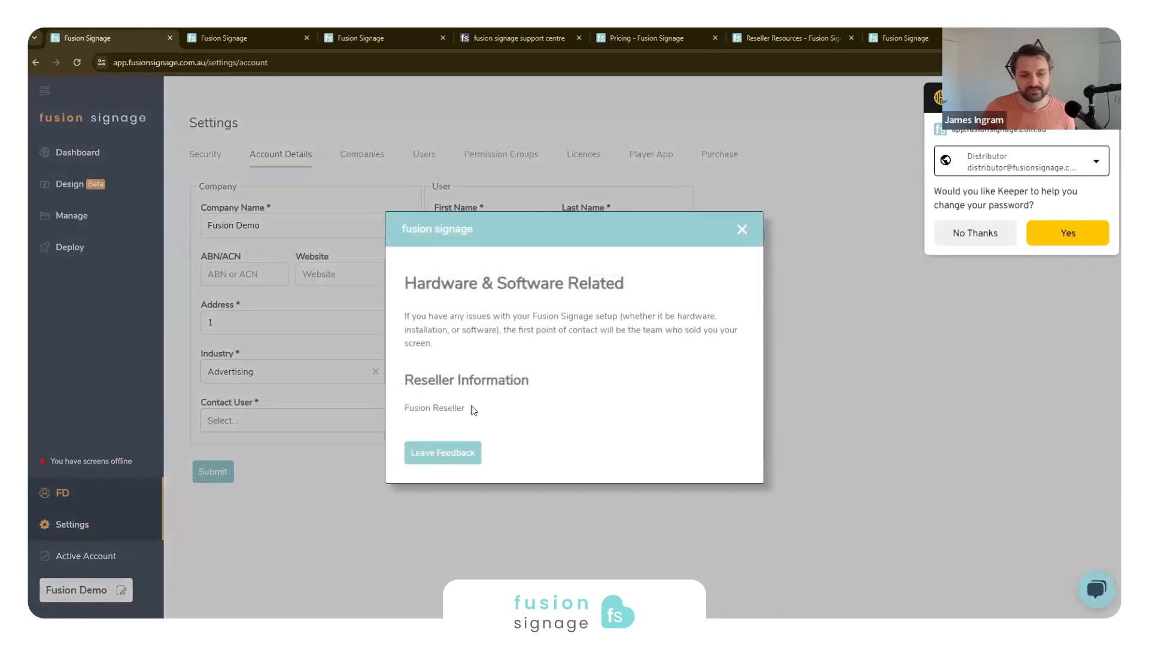
click(742, 230)
click(226, 423)
click(531, 400)
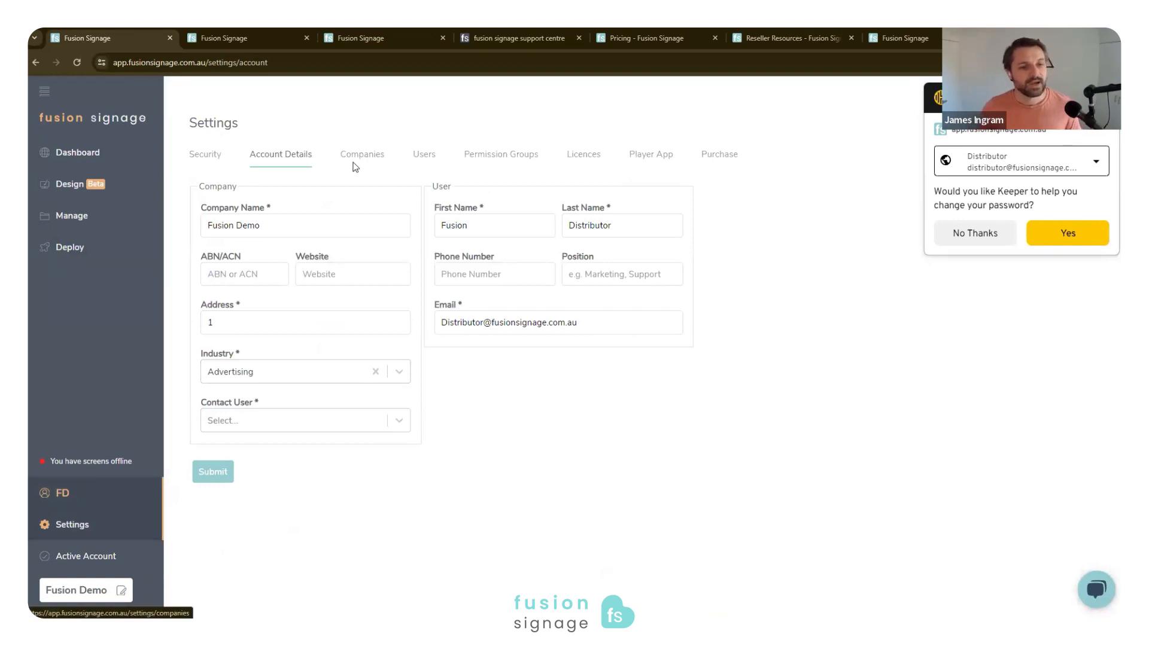
- Review the list of users in the settings and the fields of the add new user form
click(423, 155)
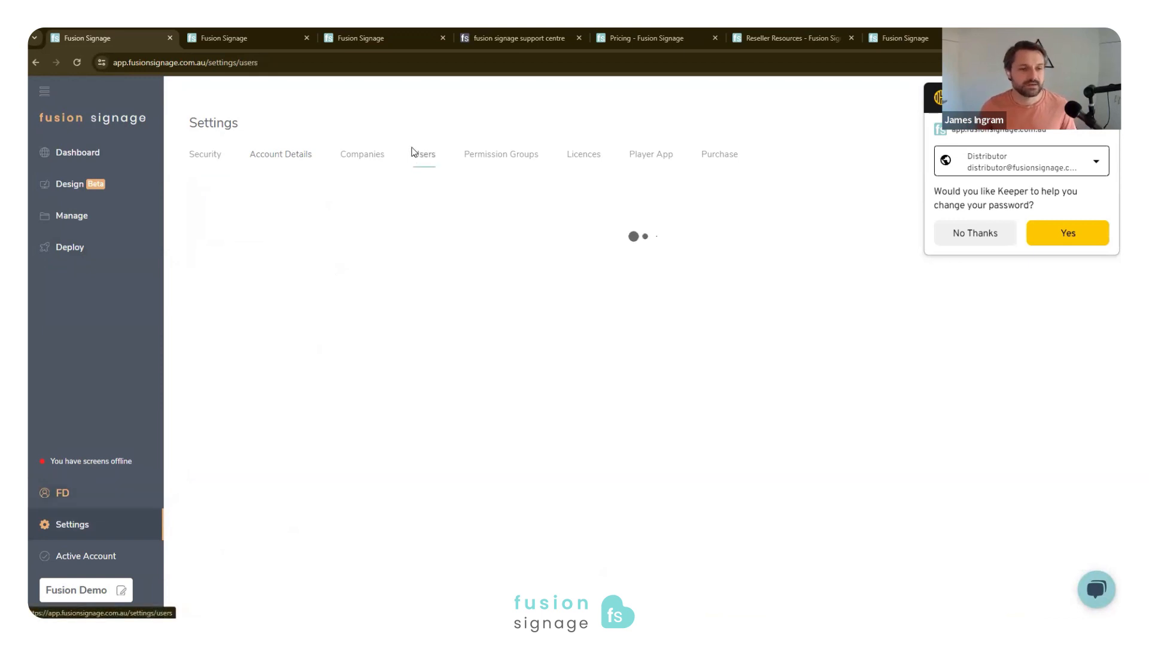
click(1104, 97)
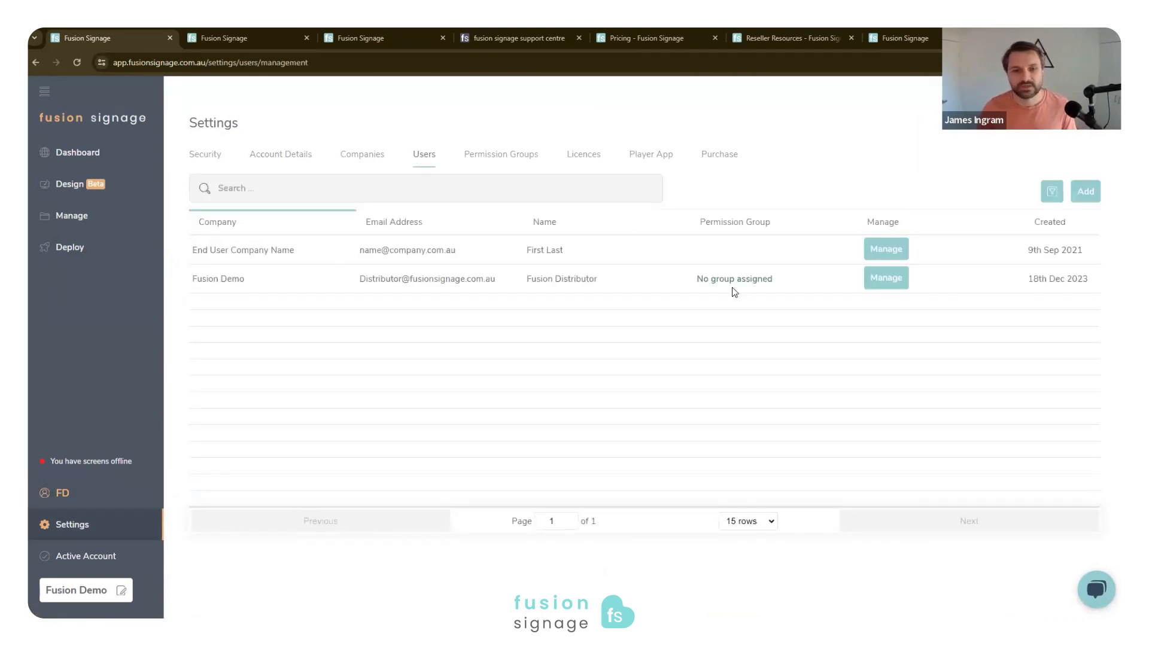
click(1086, 191)
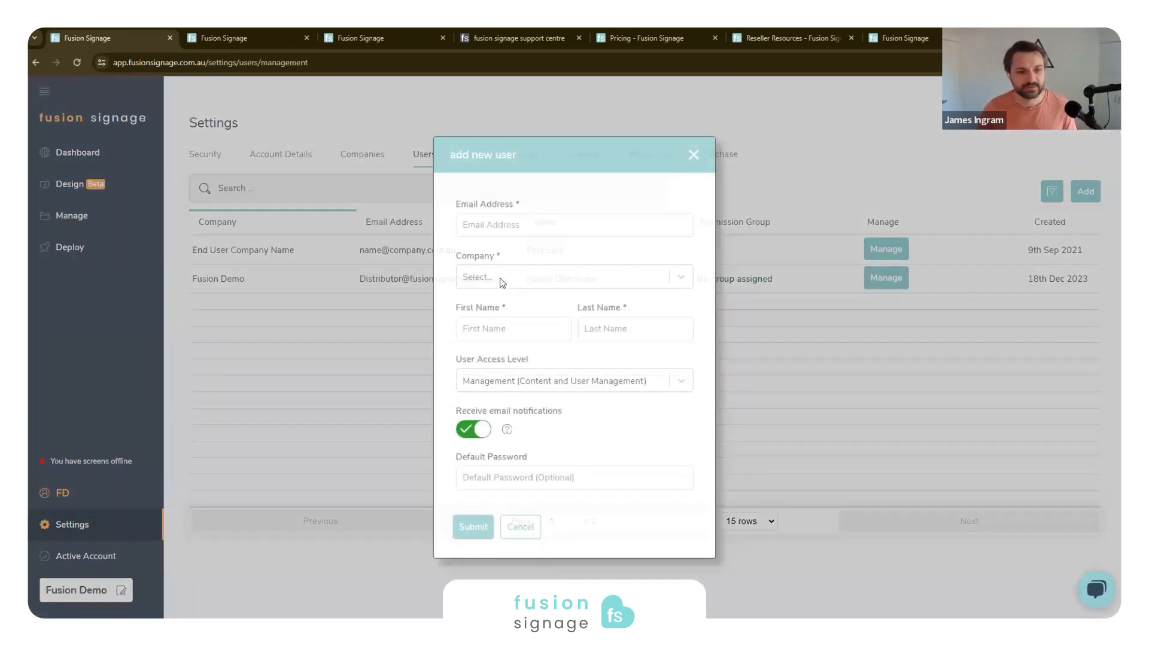
click(510, 231)
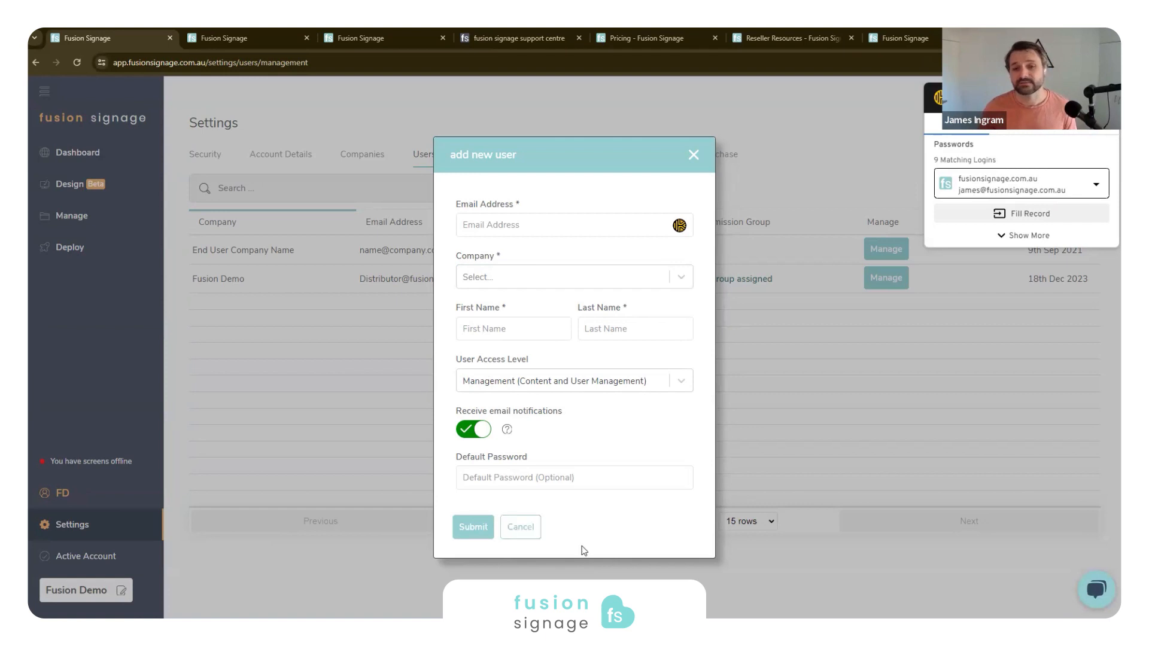
click(917, 239)
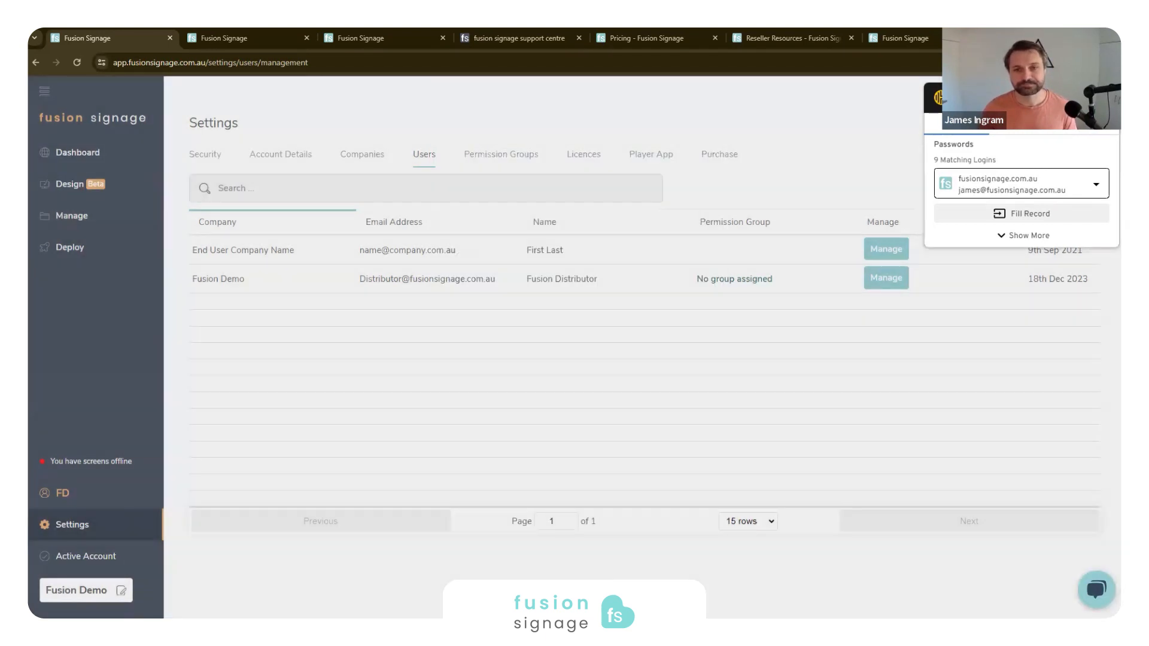
click(655, 106)
- Examine the Springwood Site permission group's access settings, including media folder approval, and its resource overrides for screens and screen groups
click(488, 157)
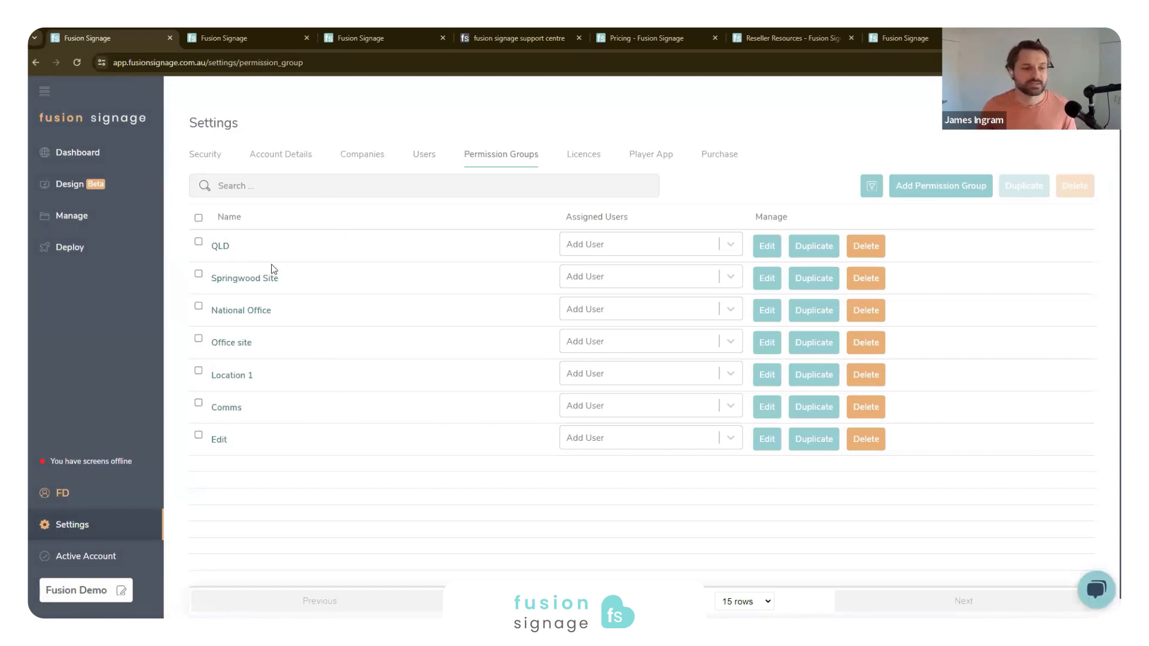
click(239, 279)
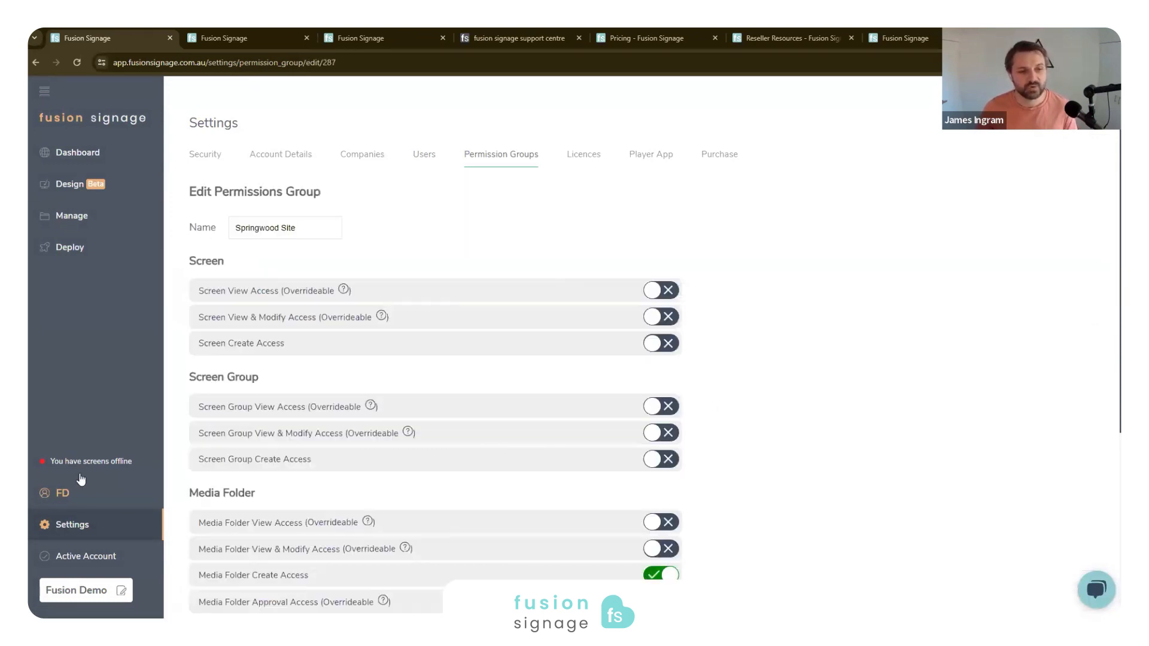
scroll(416, 280, down, 2)
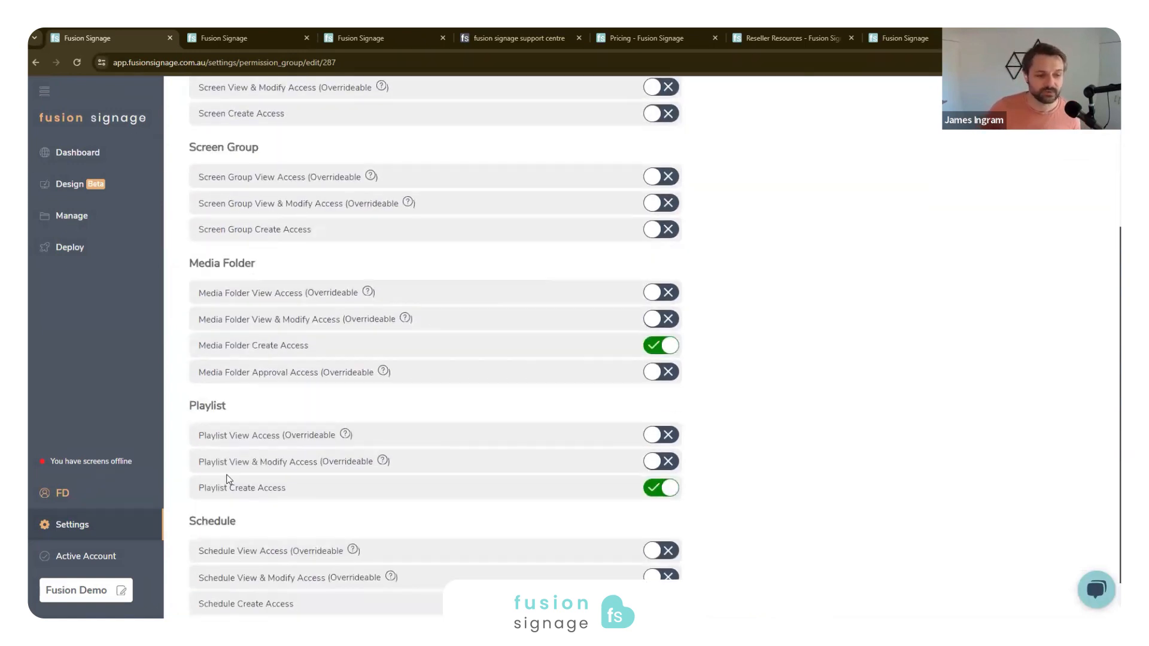
scroll(230, 479, down, 1)
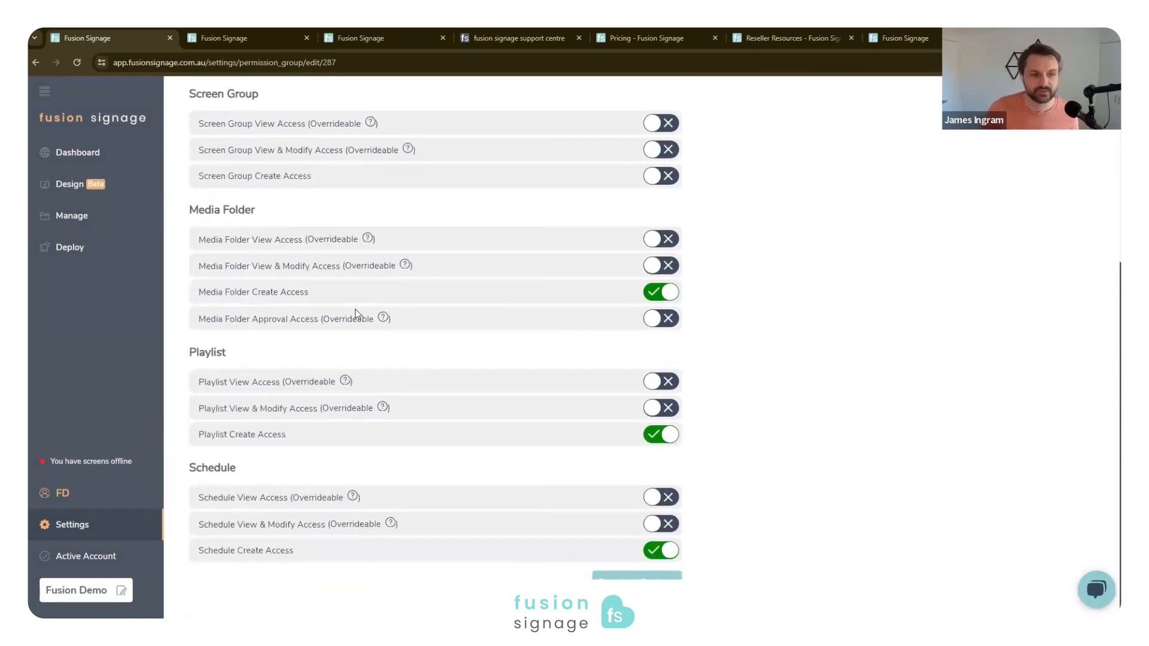
drag(210, 319, 318, 319)
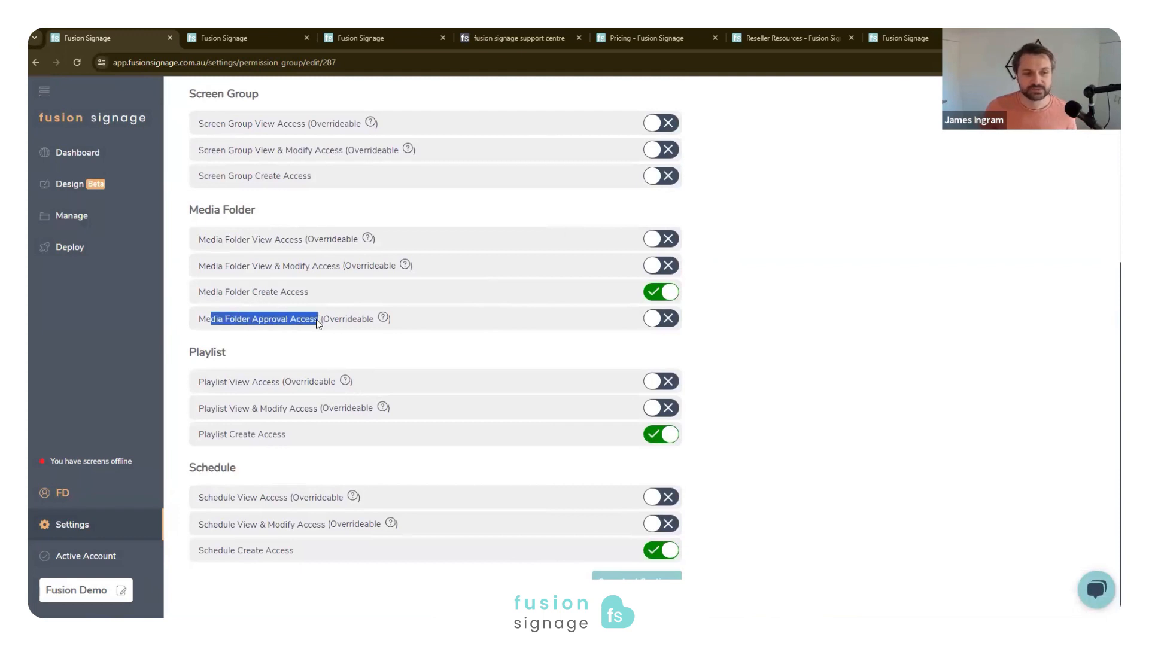
click(531, 316)
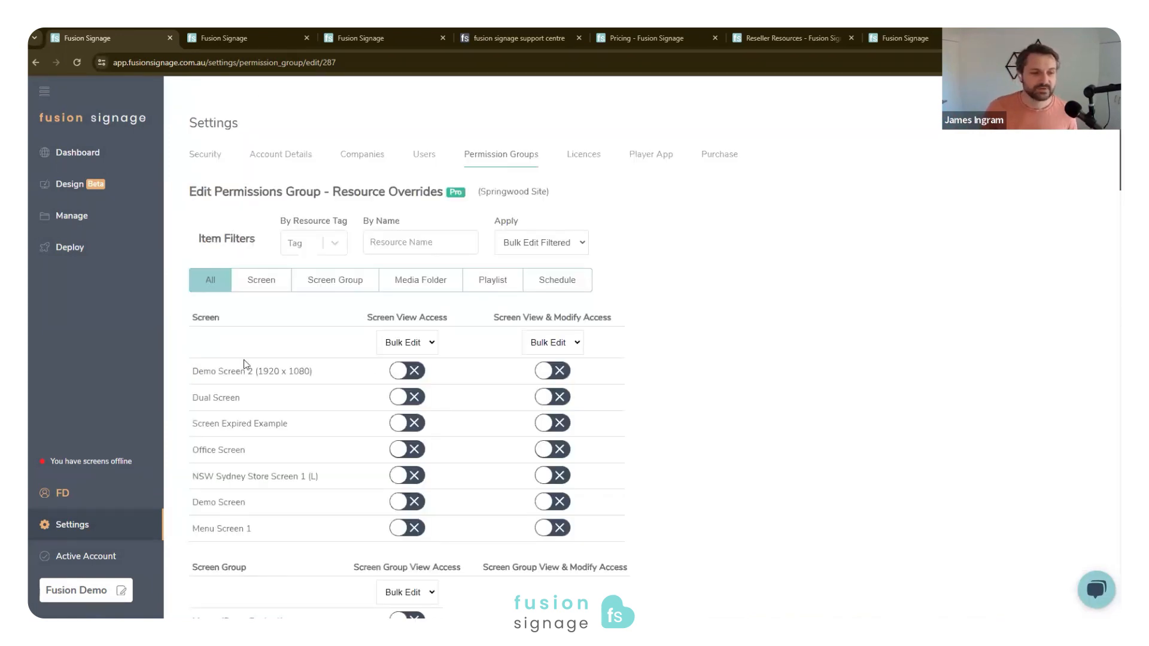
scroll(413, 379, down, 3)
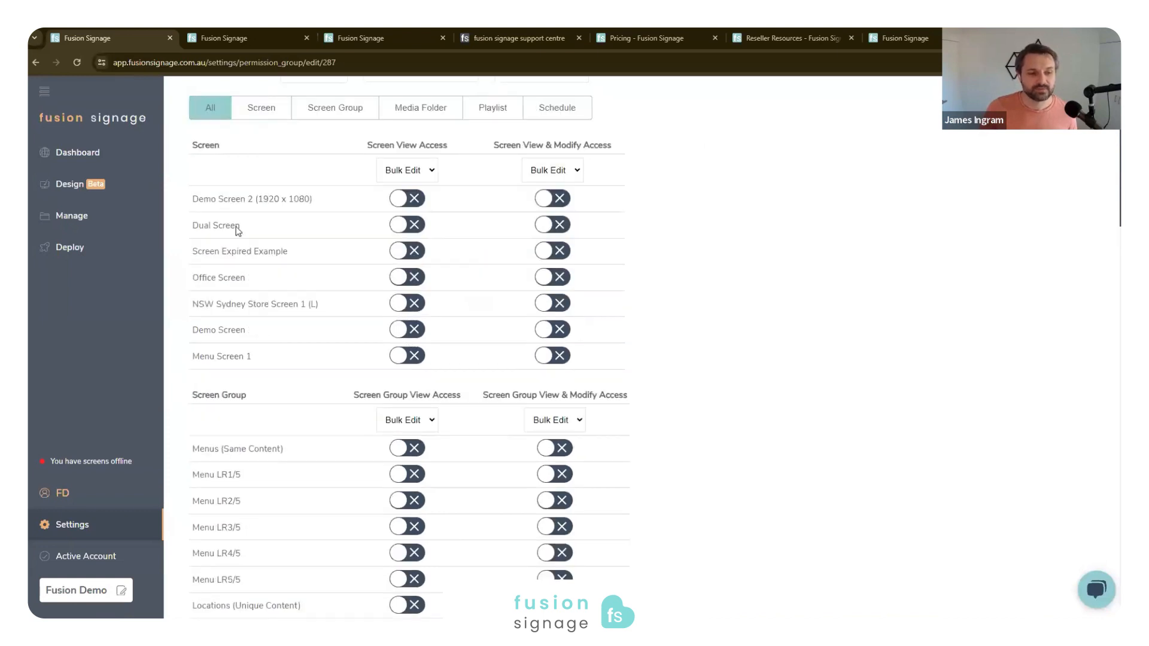
- Filter the Springwood Site resource overrides to screens, and grant Demo Screen 2 (1920 x 1080) view access and view and modify access
scroll(367, 160, up, 2)
click(266, 226)
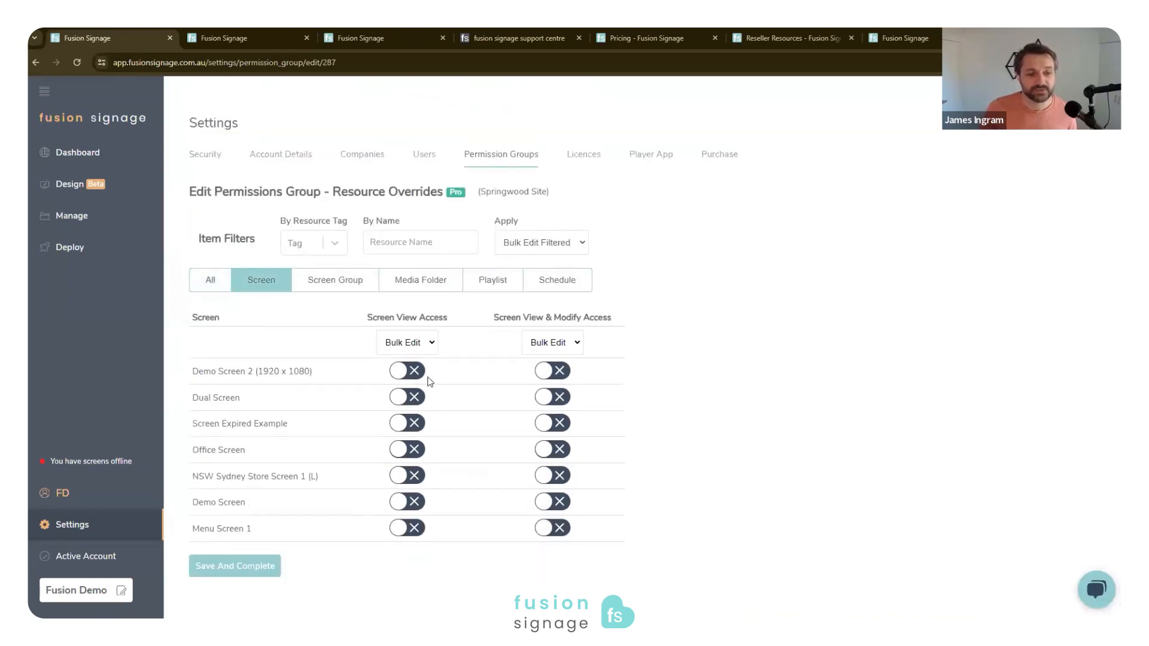
click(407, 371)
click(552, 371)
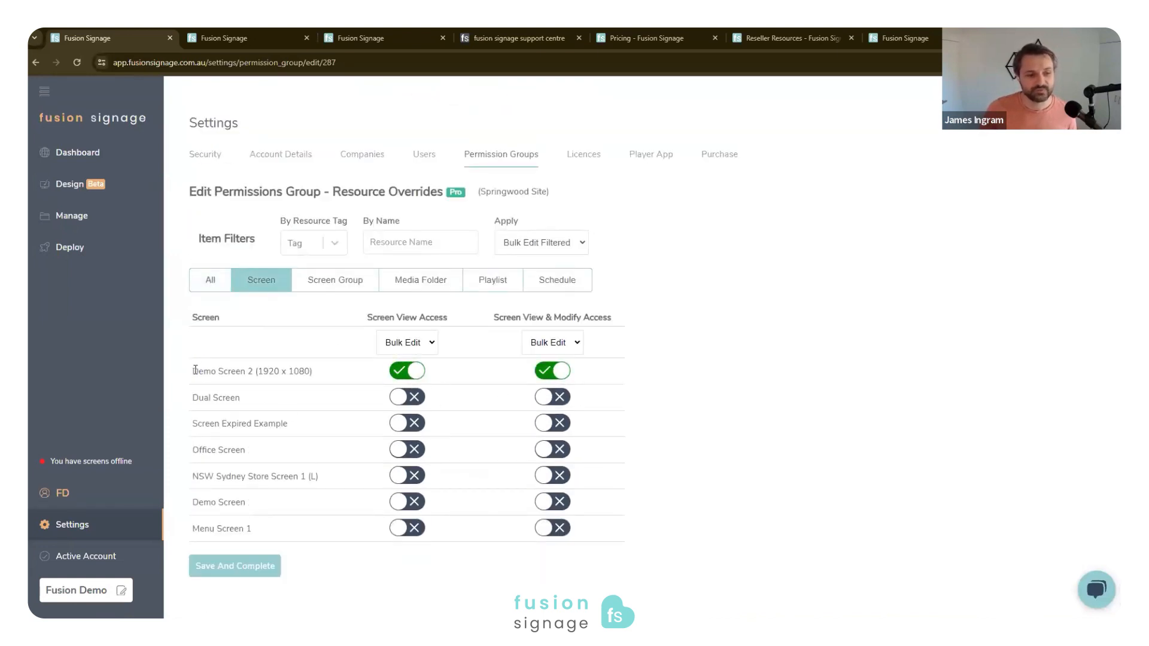
drag(193, 371, 346, 377)
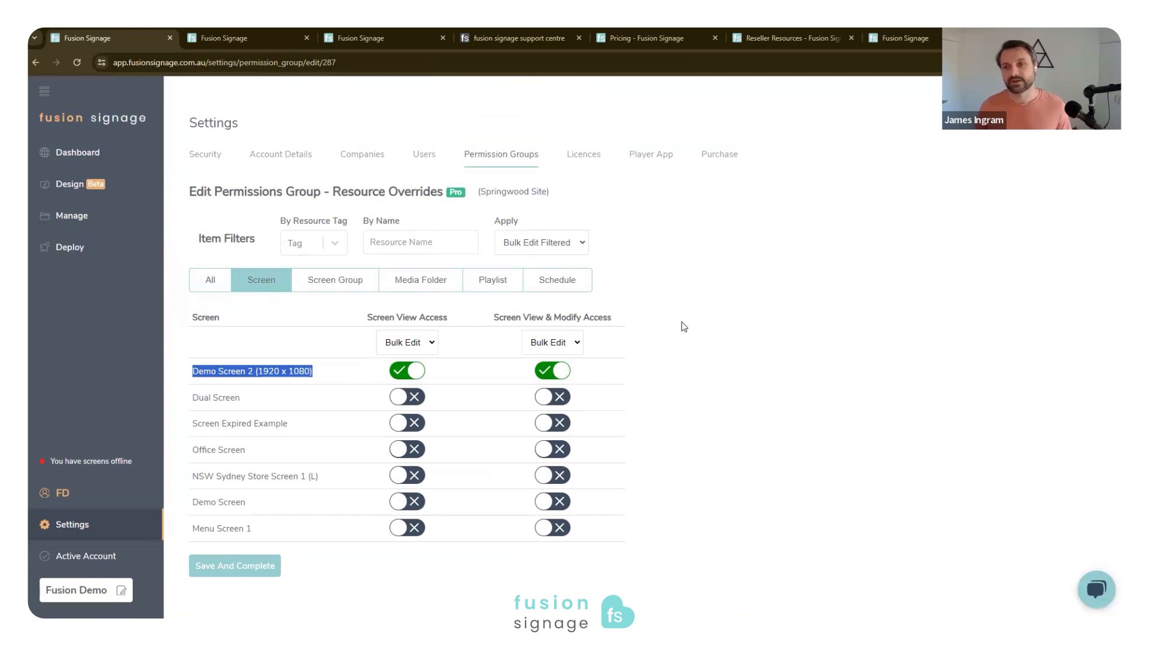
click(700, 297)
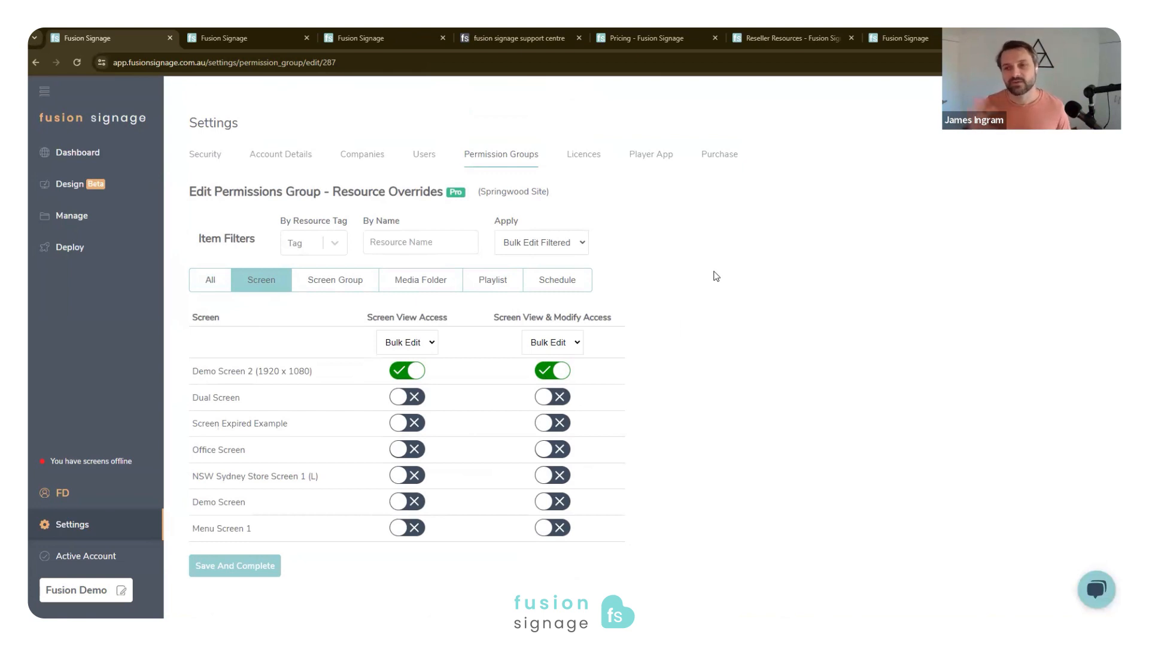
drag(761, 249, 715, 291)
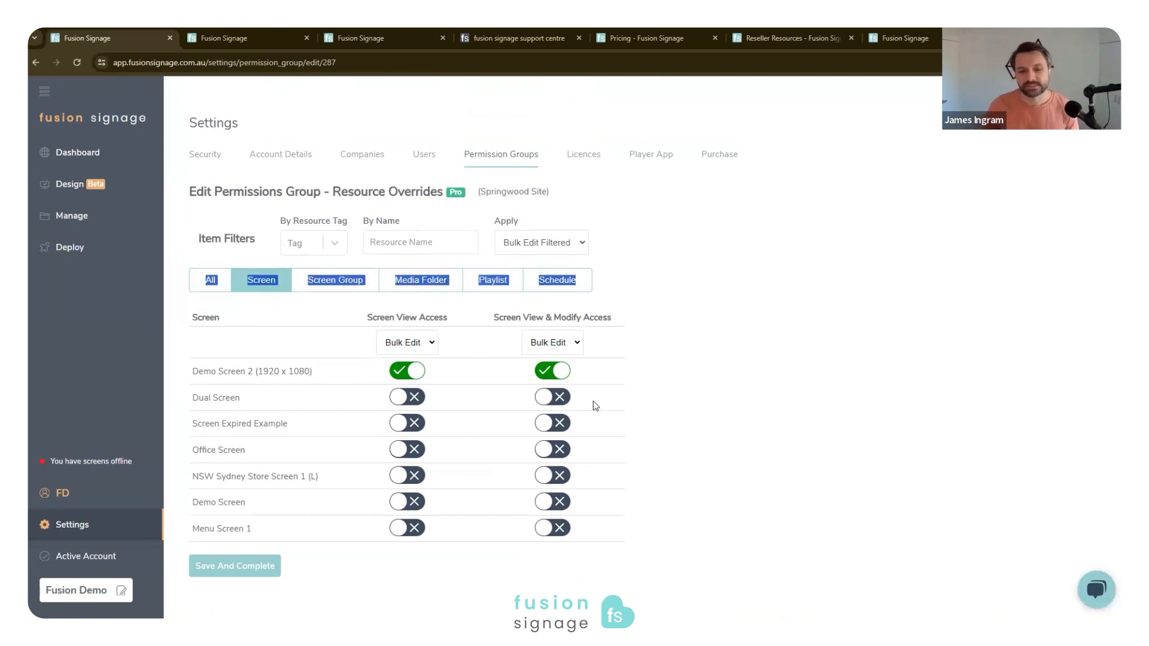
- Revoke both the view access and the view and modify access for Demo Screen 2 (1920 x 1080)
click(550, 374)
click(416, 374)
click(710, 290)
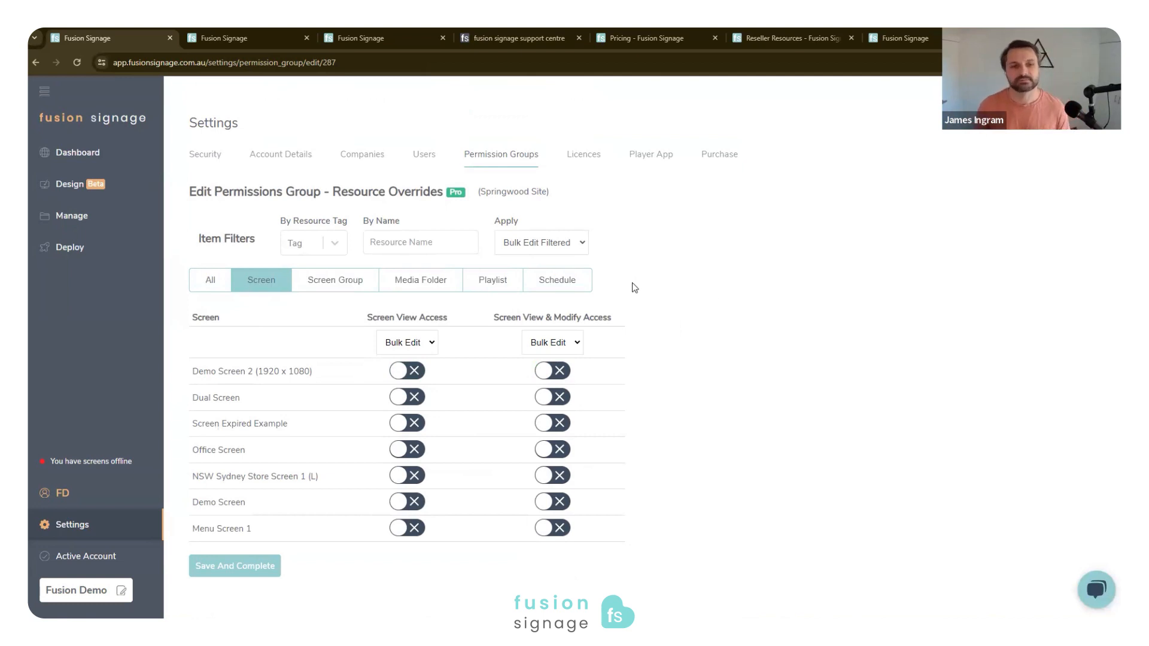
- Review the player app downloads and installation options for each supported operating system in the settings
click(662, 154)
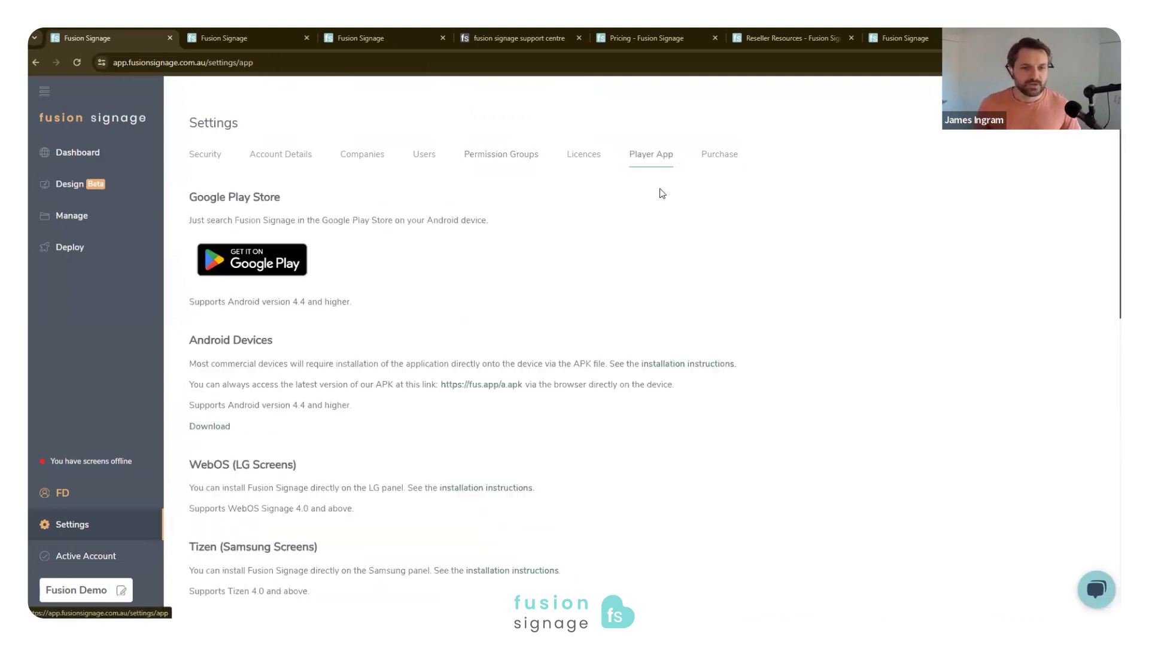
scroll(209, 413, down, 5)
scroll(200, 480, up, 5)
scroll(270, 462, down, 7)
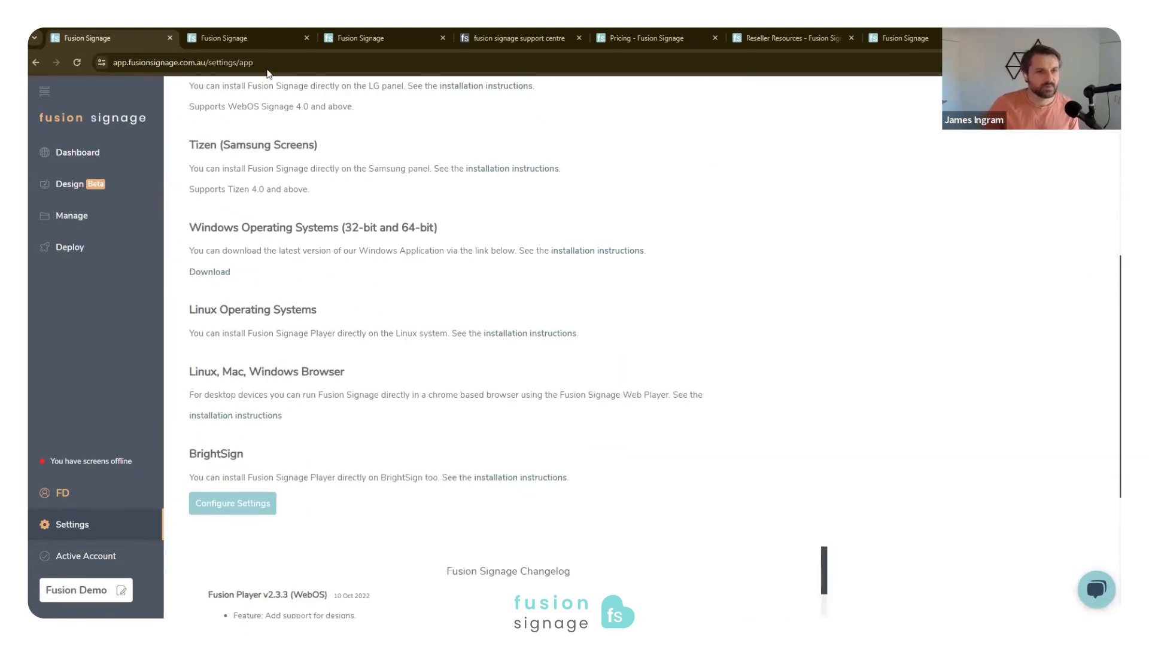
- Switch to the Fusion Signage support centre, look over its Help section, and return to the support home page
click(536, 39)
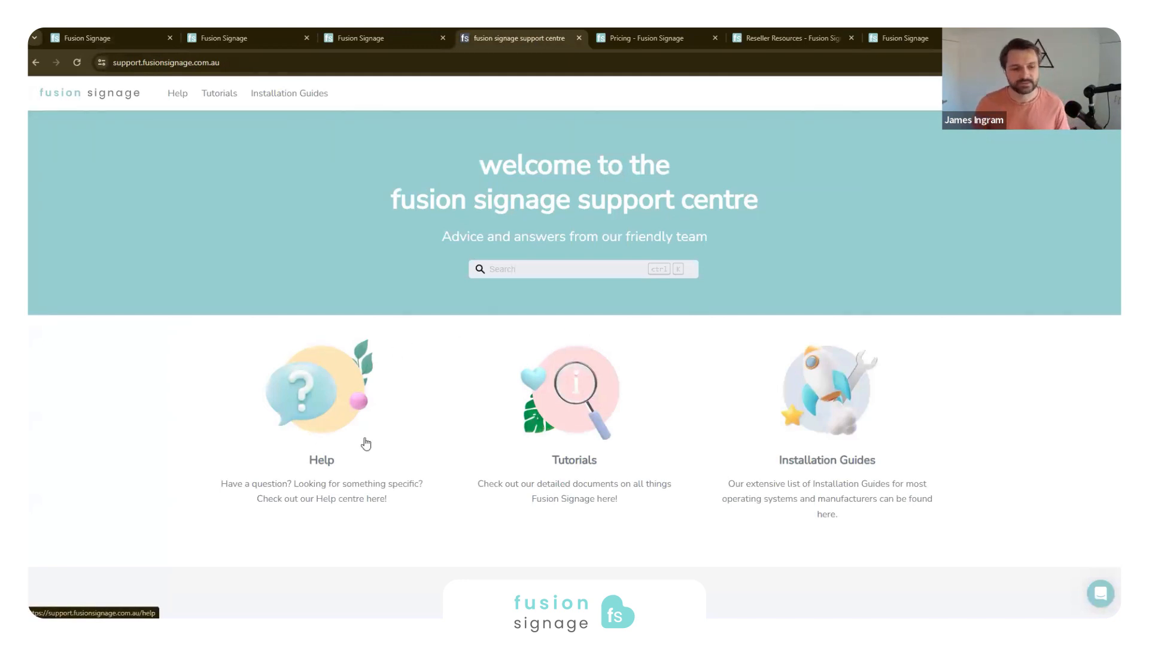
click(336, 370)
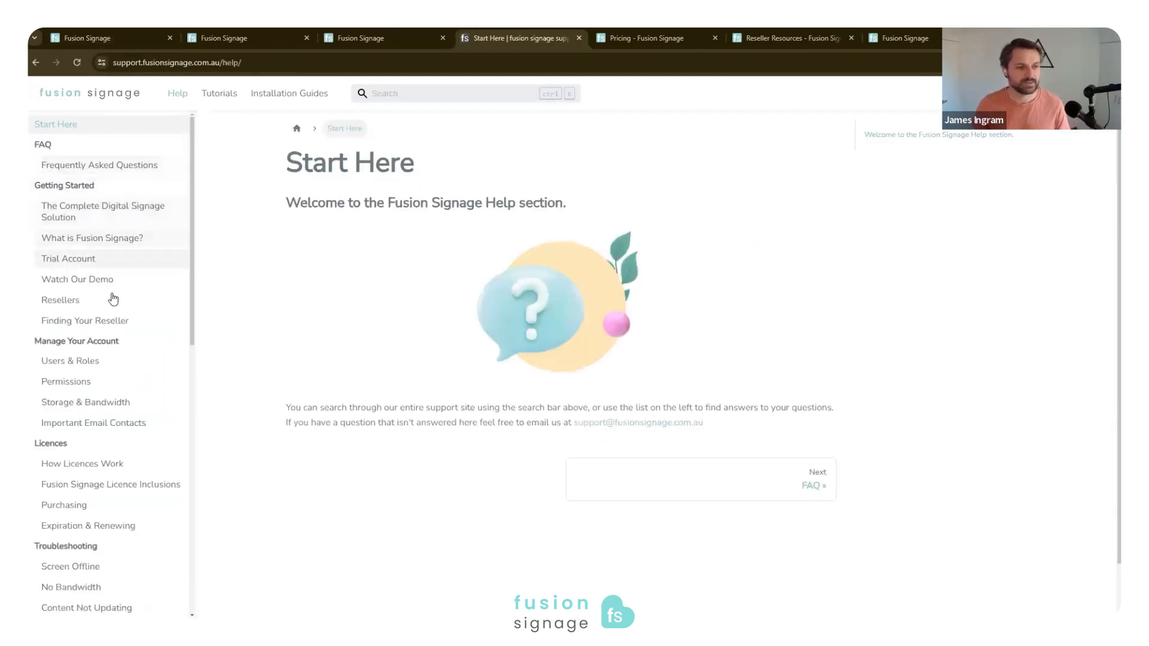
key(alt+Left)
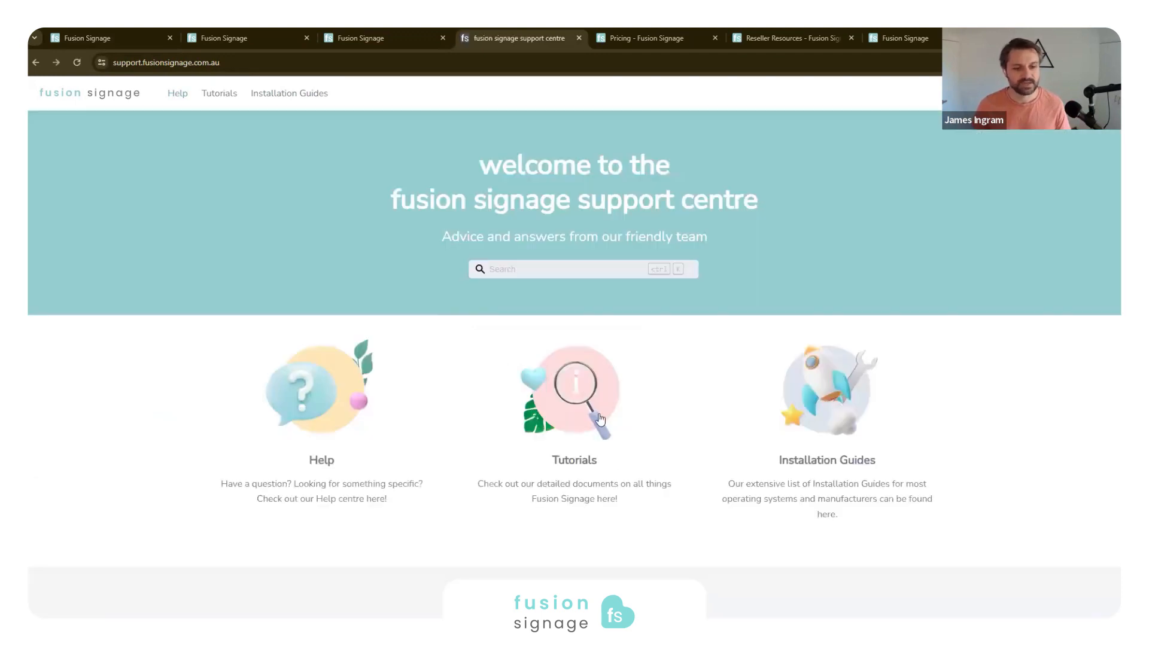
- Review the support centre's tutorial videos and list of tutorial topics, and return to the support home page
click(626, 395)
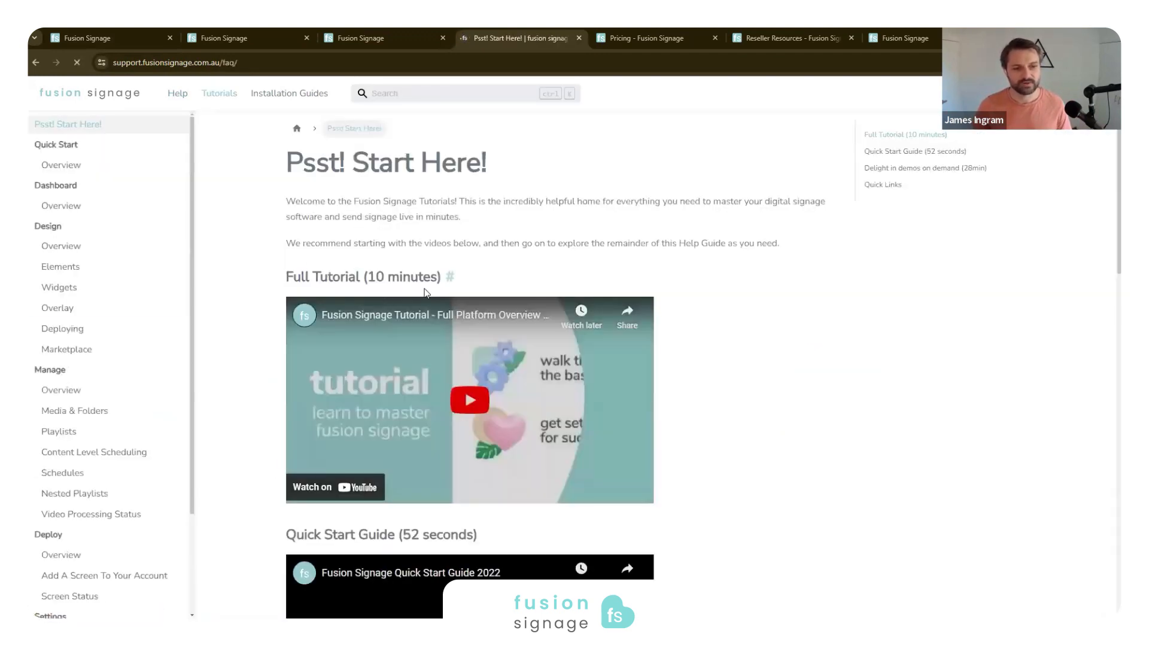
scroll(427, 293, down, 5)
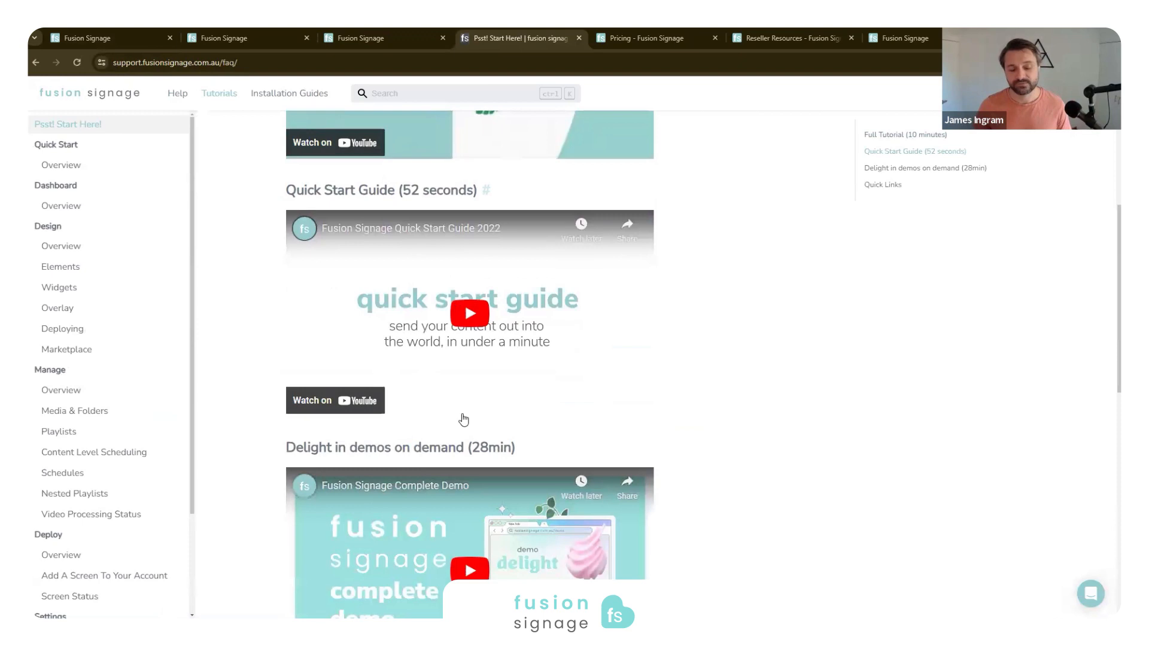
scroll(464, 419, down, 3)
drag(471, 219, 516, 224)
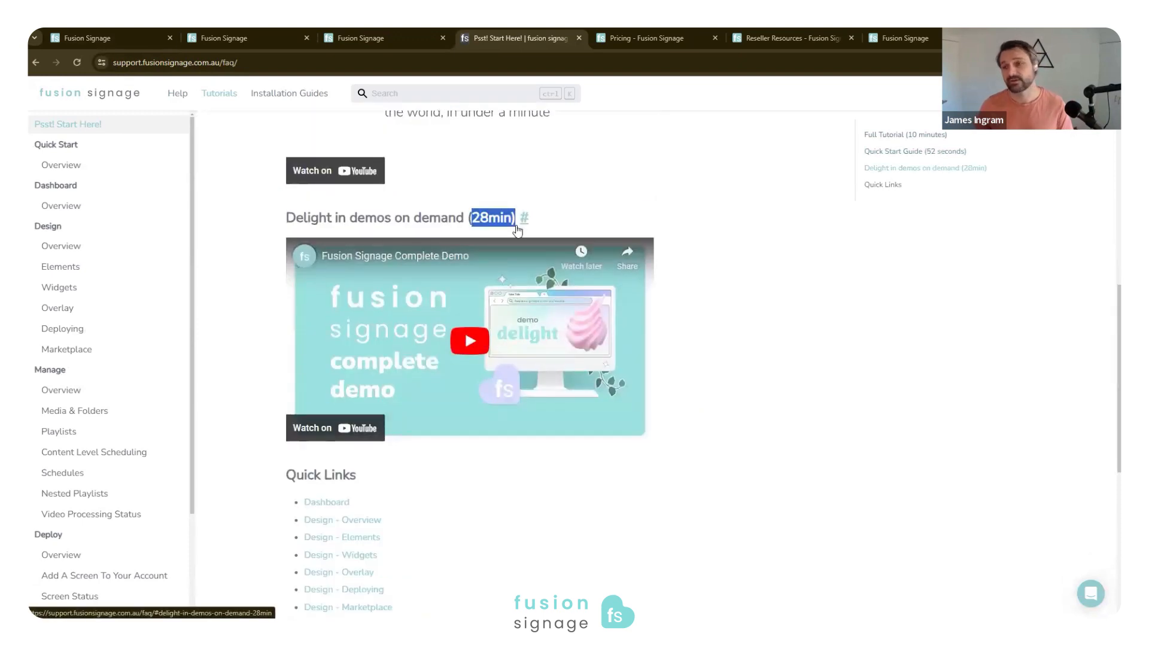
scroll(523, 283, up, 10)
scroll(526, 288, down, 4)
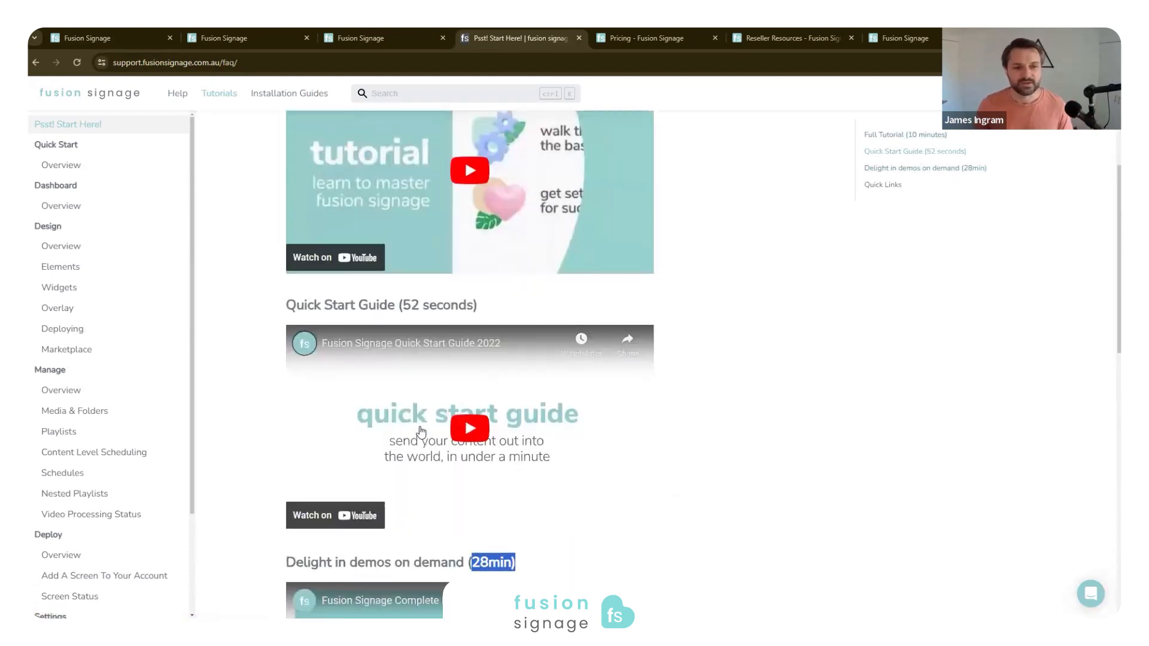
scroll(591, 316, up, 3)
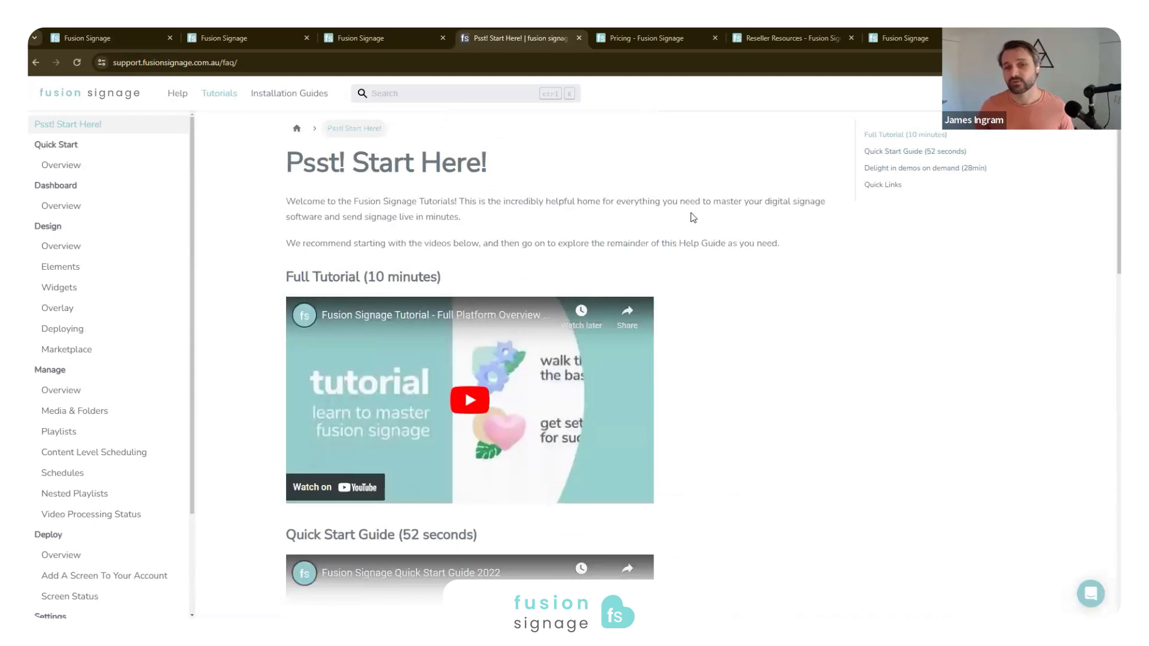
scroll(70, 436, down, 2)
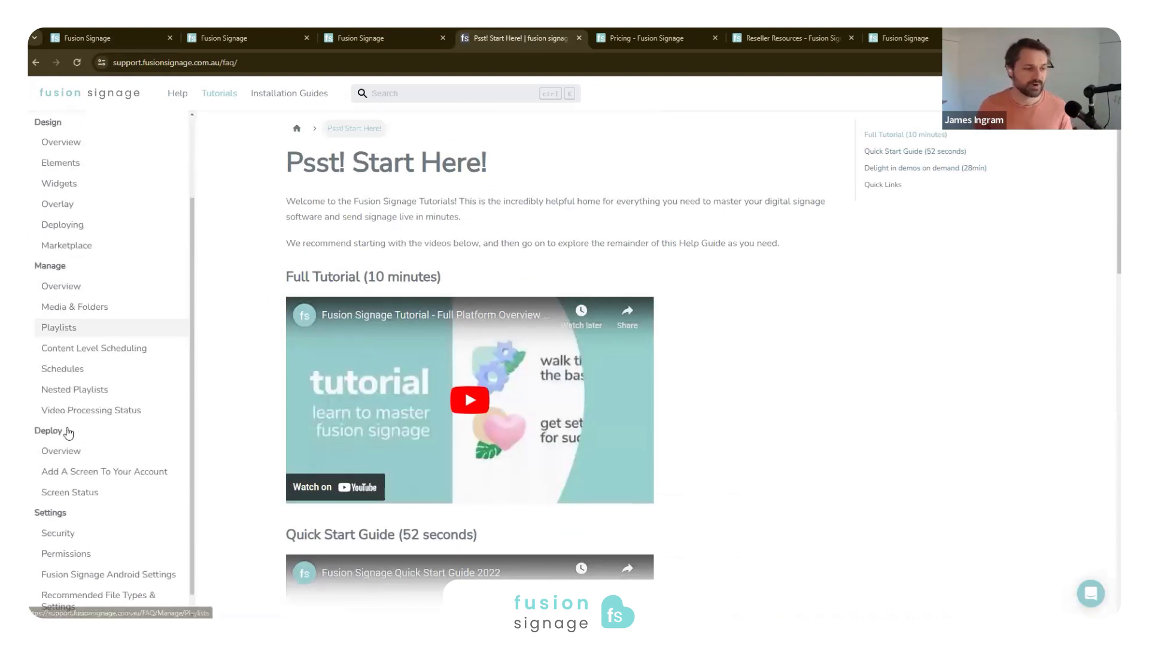
scroll(81, 431, up, 3)
click(36, 62)
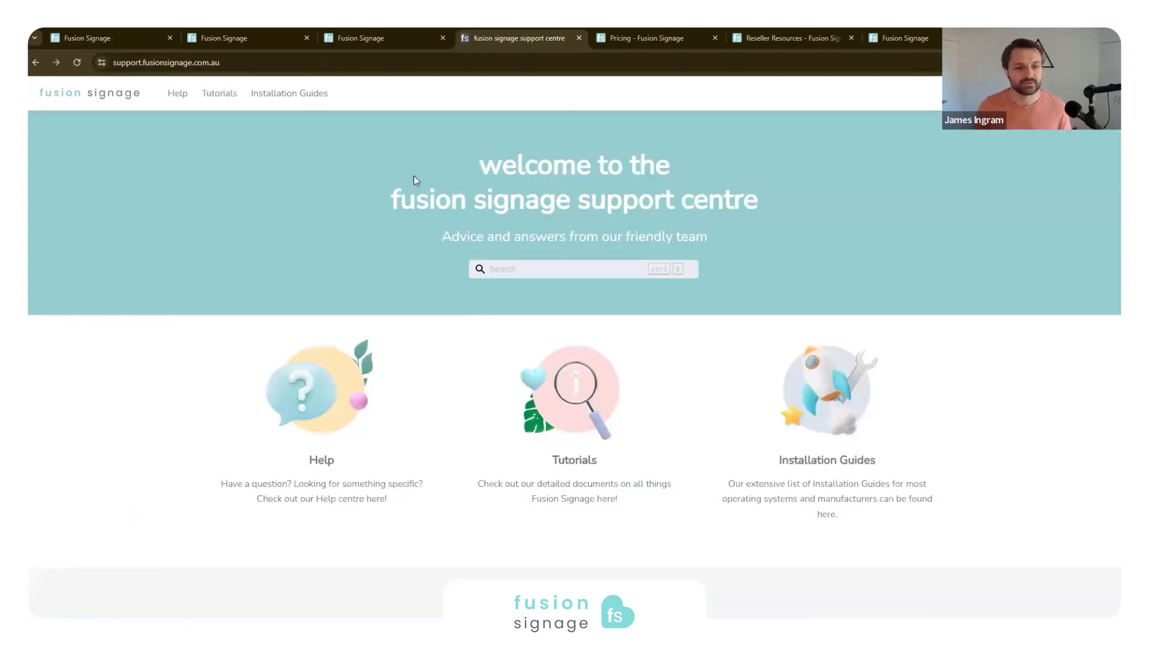
- Browse the installation guides and read through the LG WebOS (Generic) guide
click(849, 383)
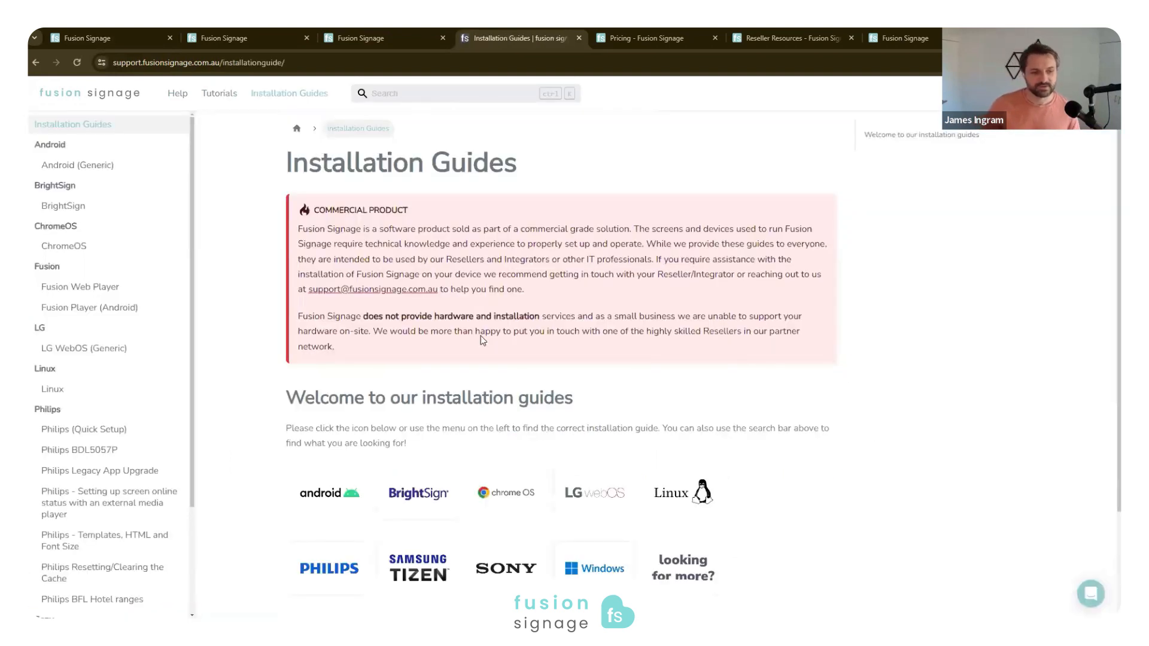
scroll(571, 536, down, 1)
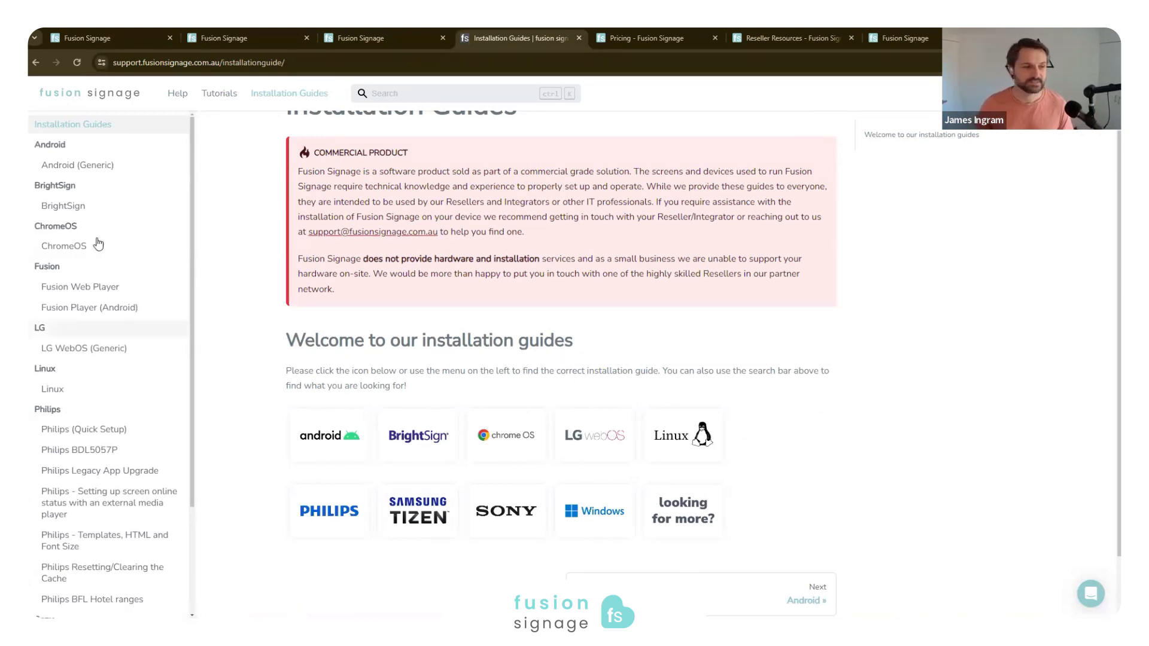
click(83, 348)
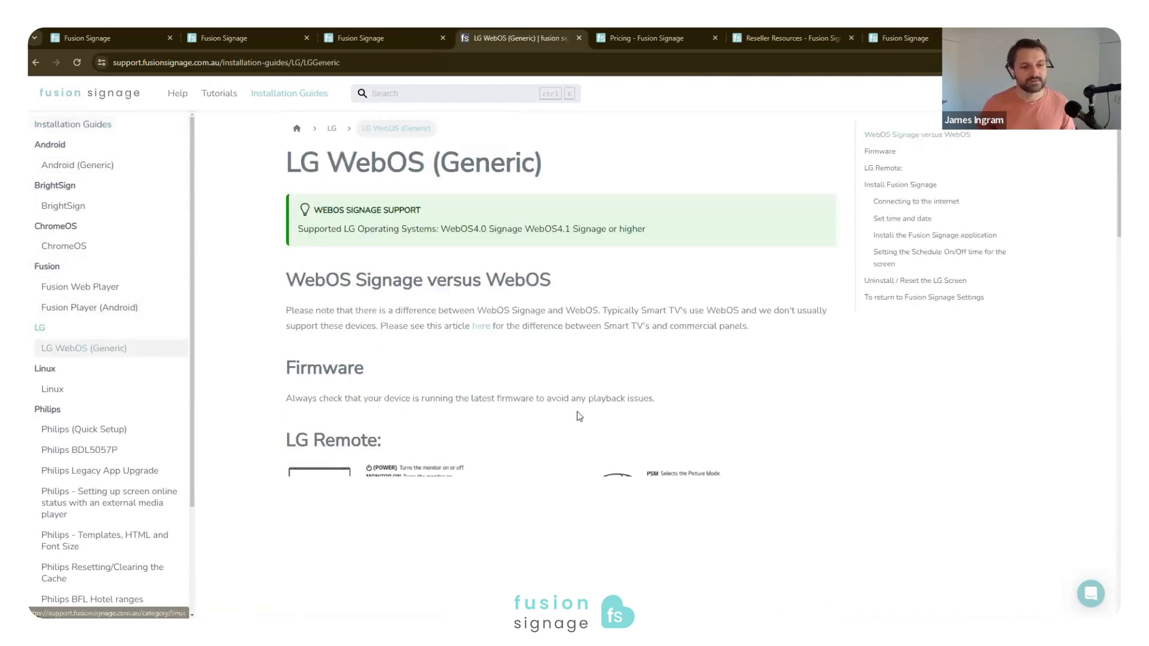
scroll(372, 245, down, 3)
scroll(372, 245, down, 15)
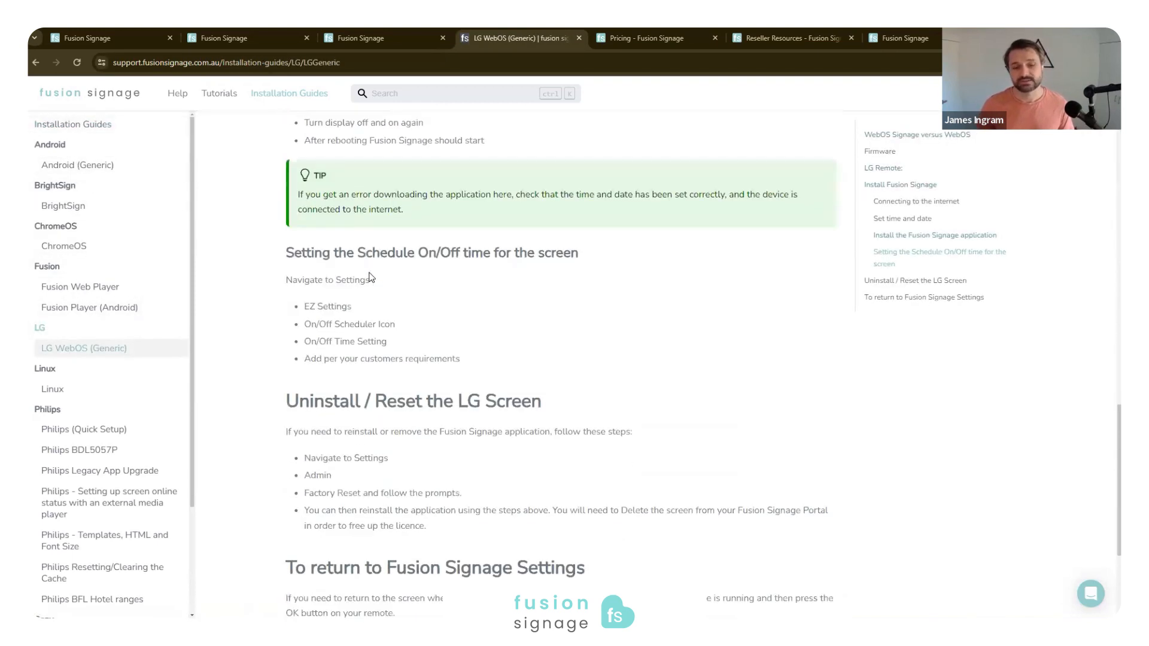
scroll(369, 277, up, 15)
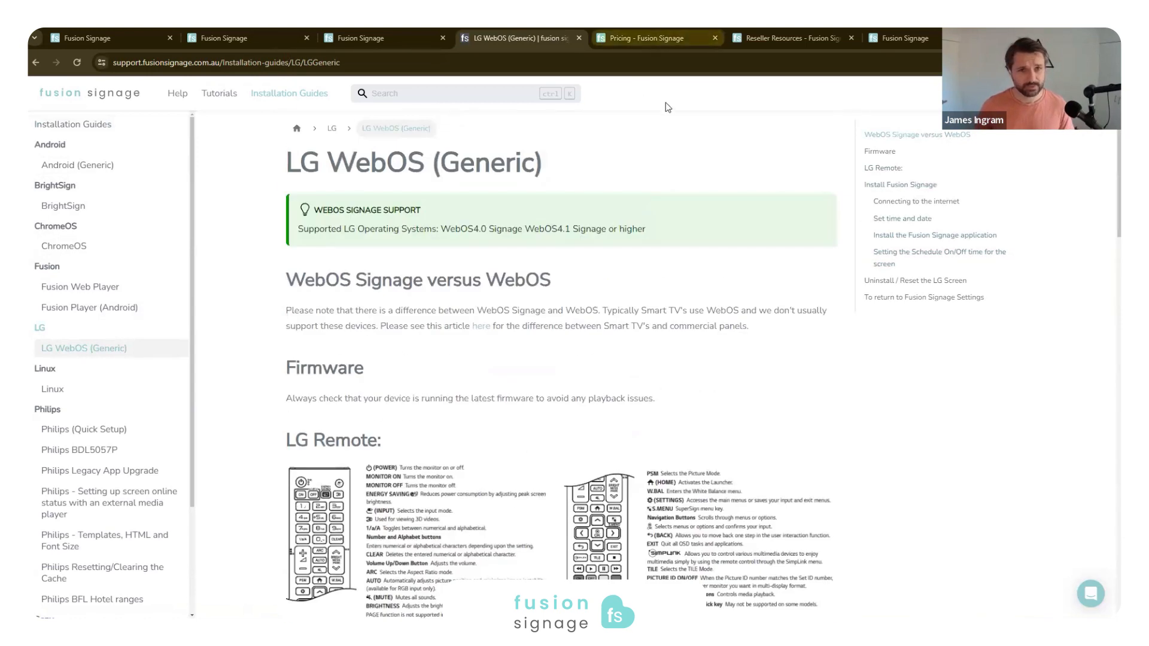
- Return to the portal and revisit the dashboard, the Screen 2 Schedule in the Summer Promo folder, and the Deploy screen list
click(81, 35)
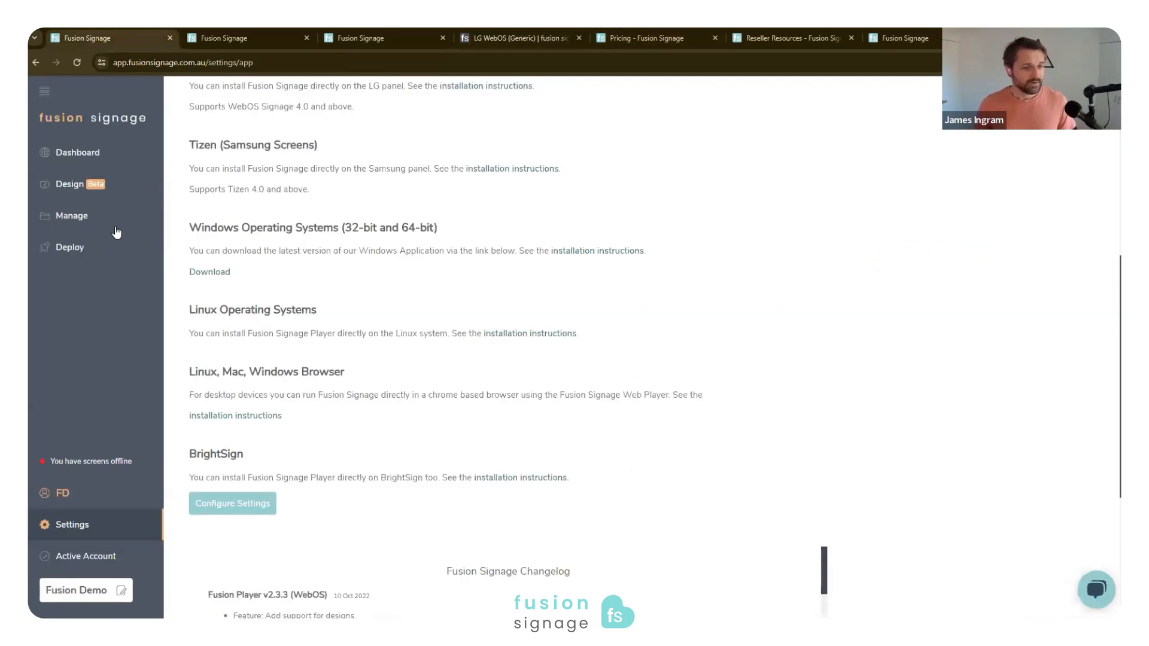
click(76, 155)
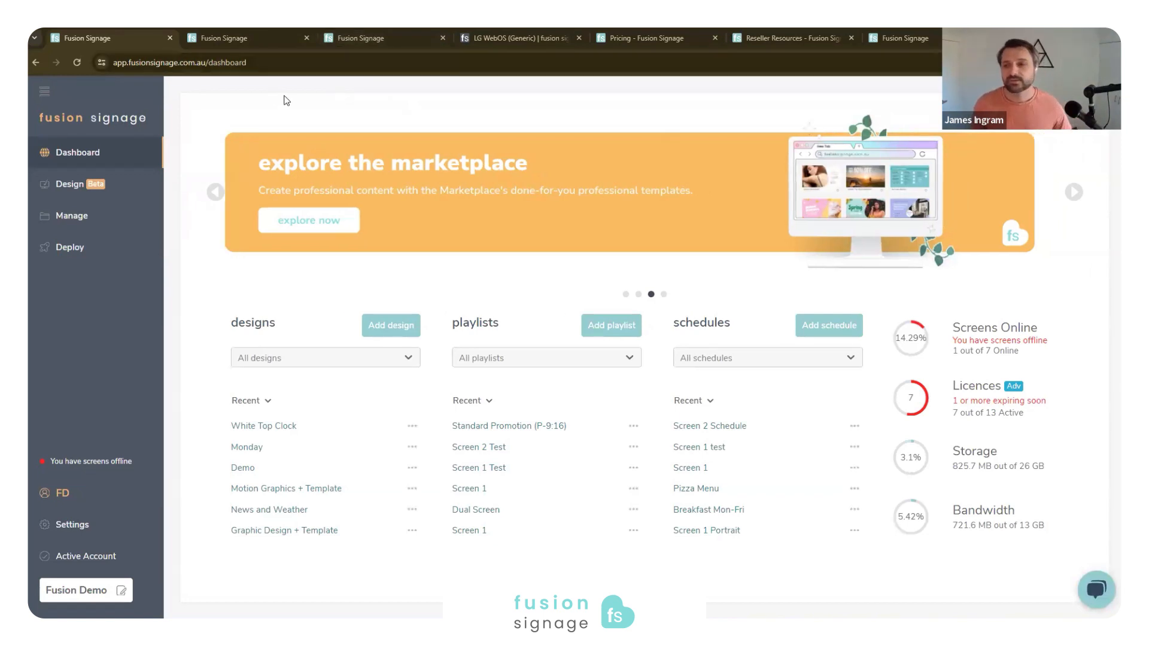
click(94, 222)
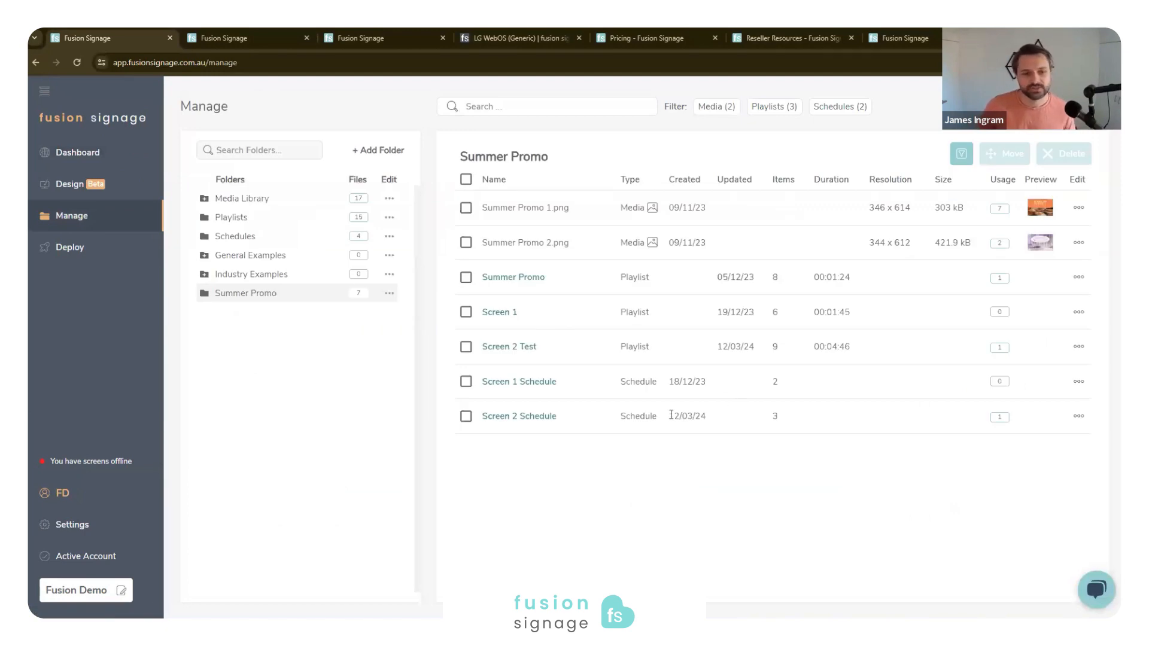
click(520, 418)
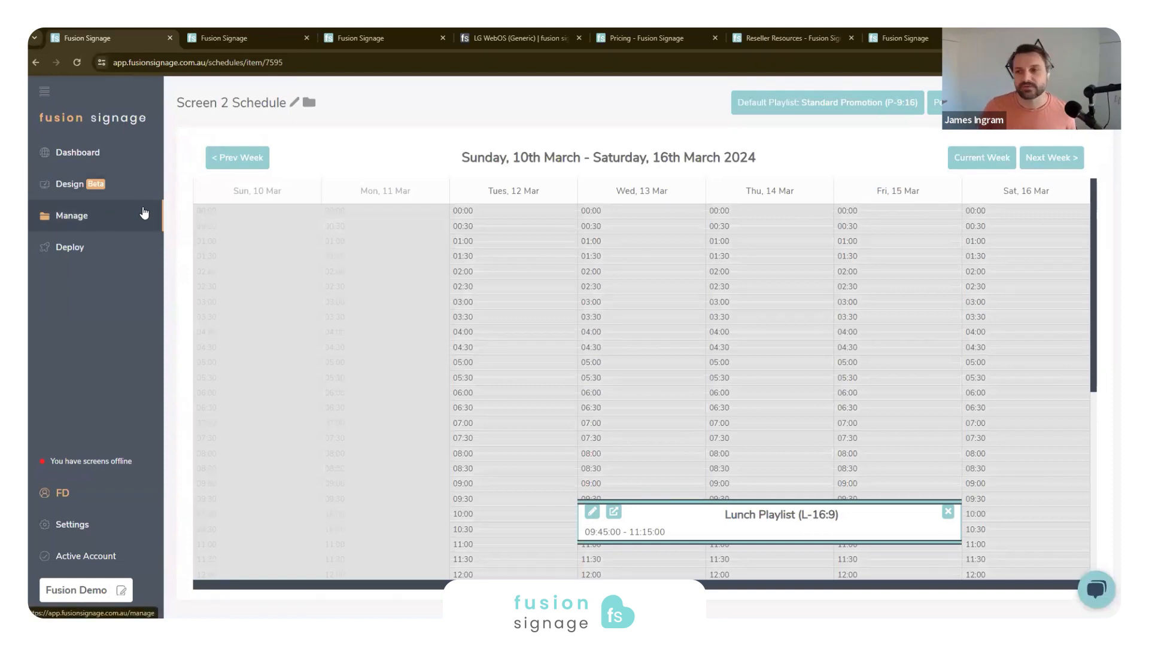
click(123, 246)
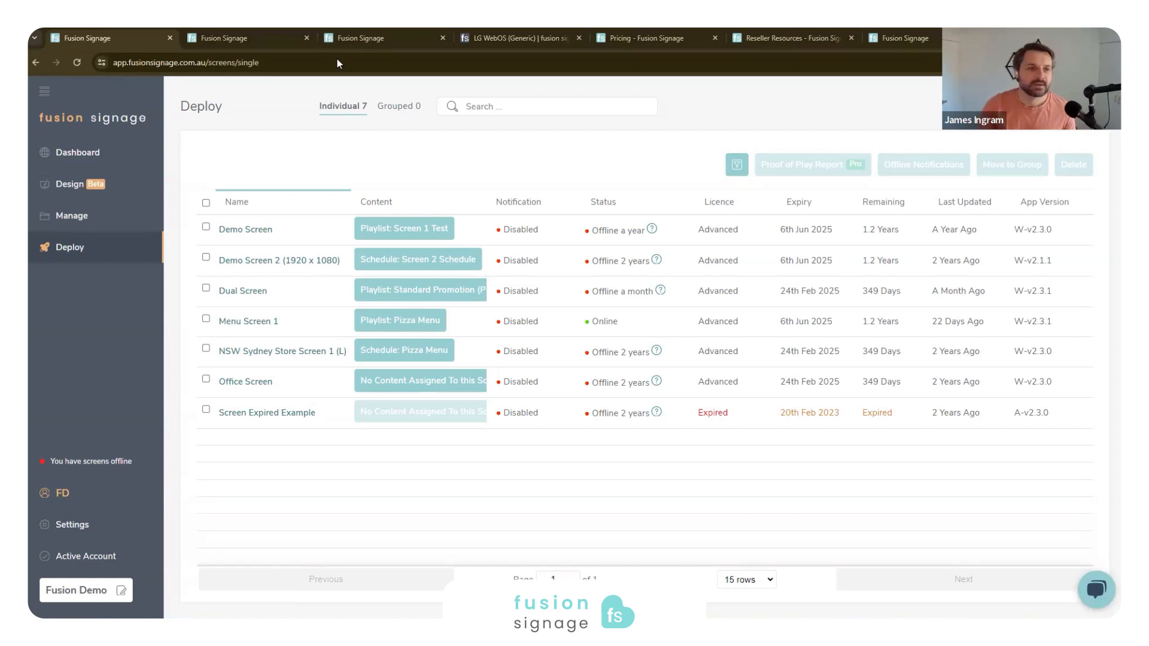
- Switch back to the support centre and show the Full Tutorial and Quick Start Guide videos on the tutorials page
click(532, 39)
click(227, 94)
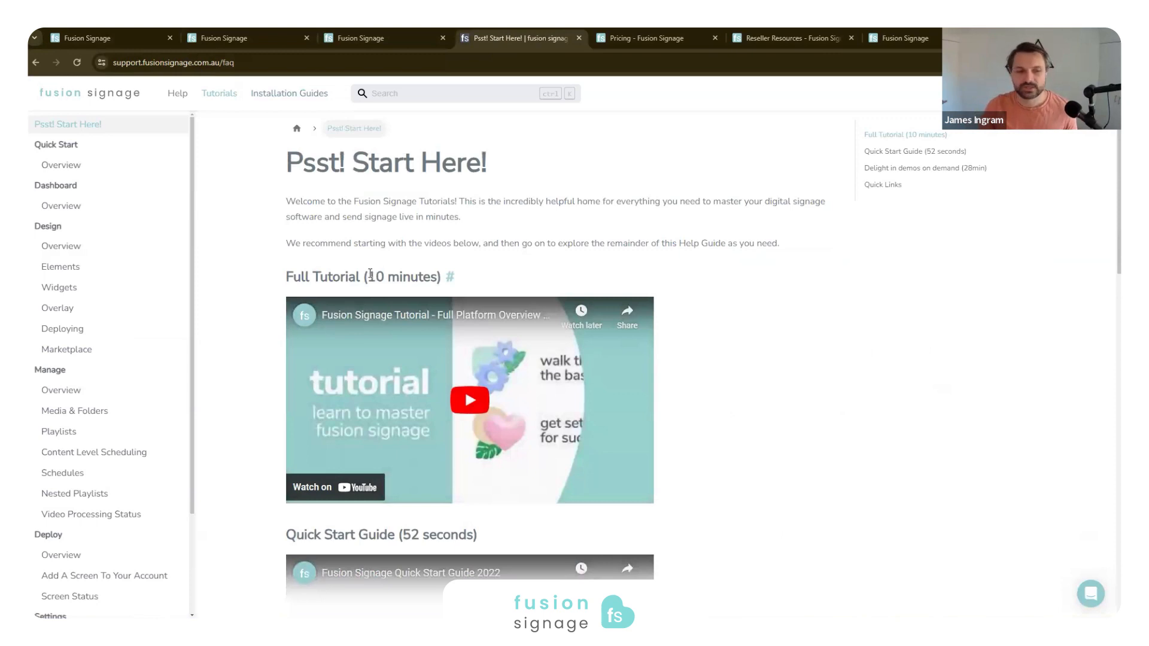
scroll(401, 297, down, 1)
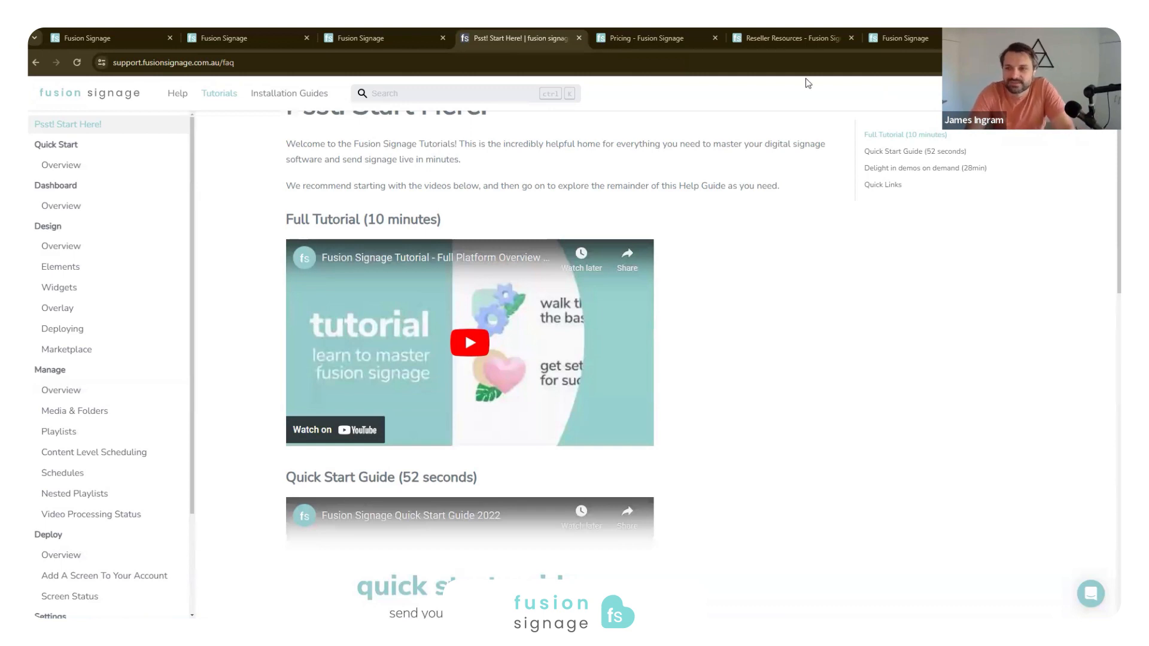
scroll(651, 196, down, 1)
scroll(651, 197, up, 3)
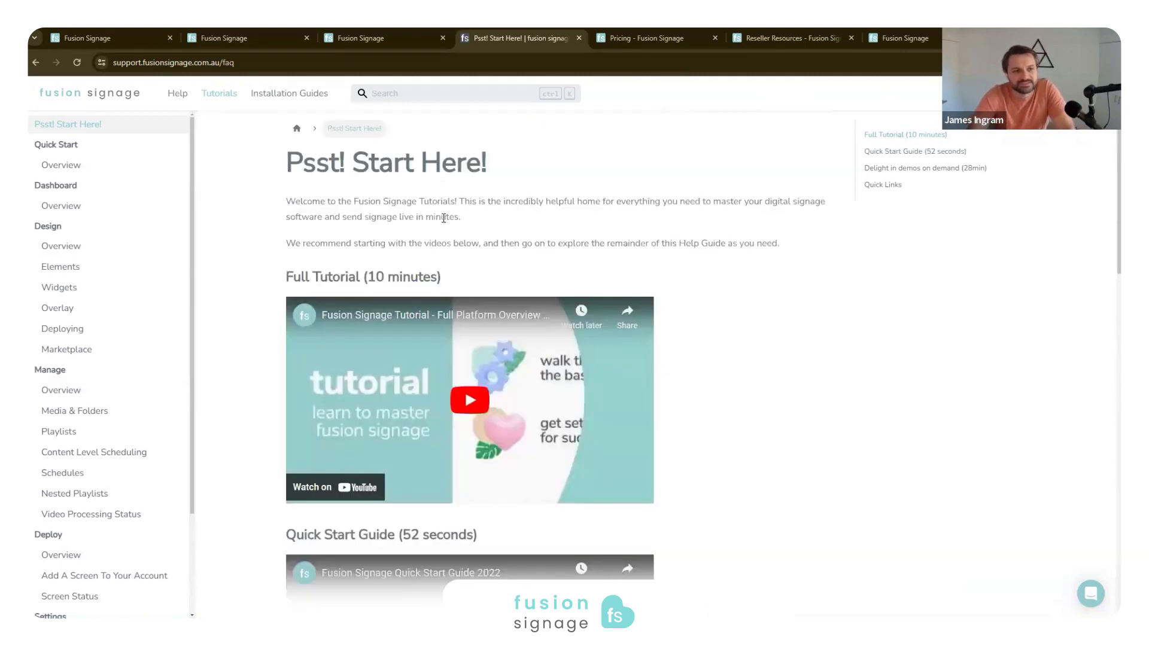